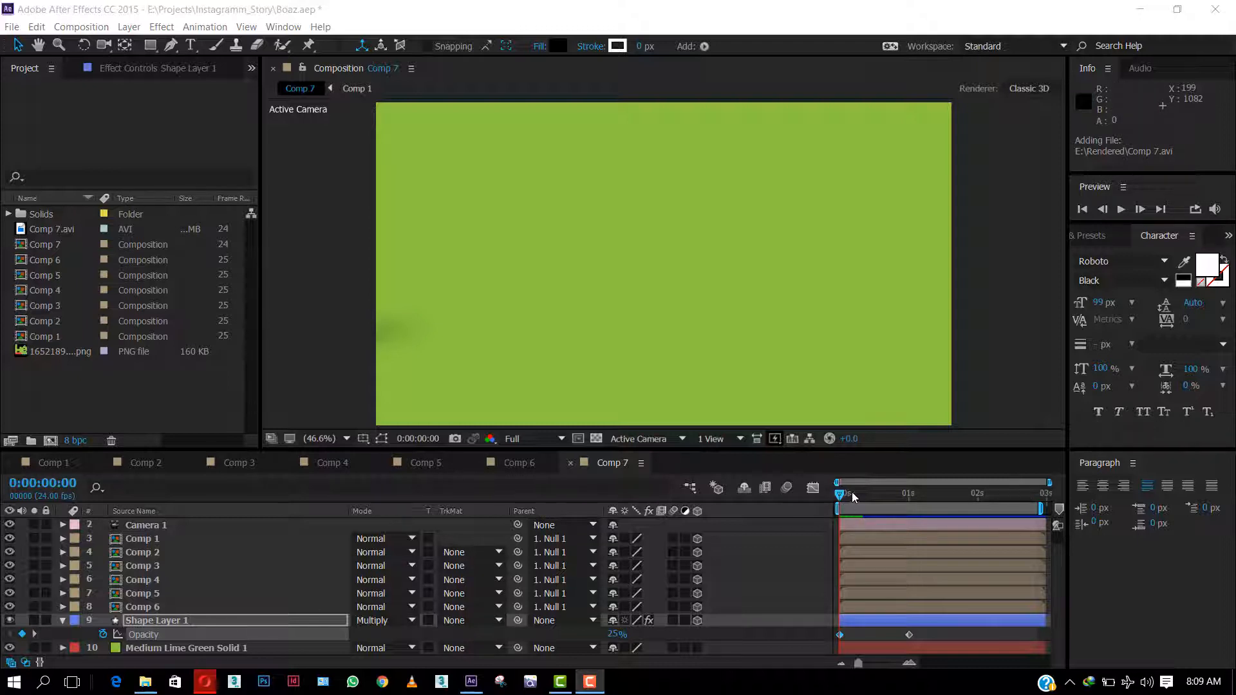
Step: Close the current project and start a new, empty project
{"action": "left_click_drag", "start_coordinate": [851, 497], "coordinate": [811, 524]}
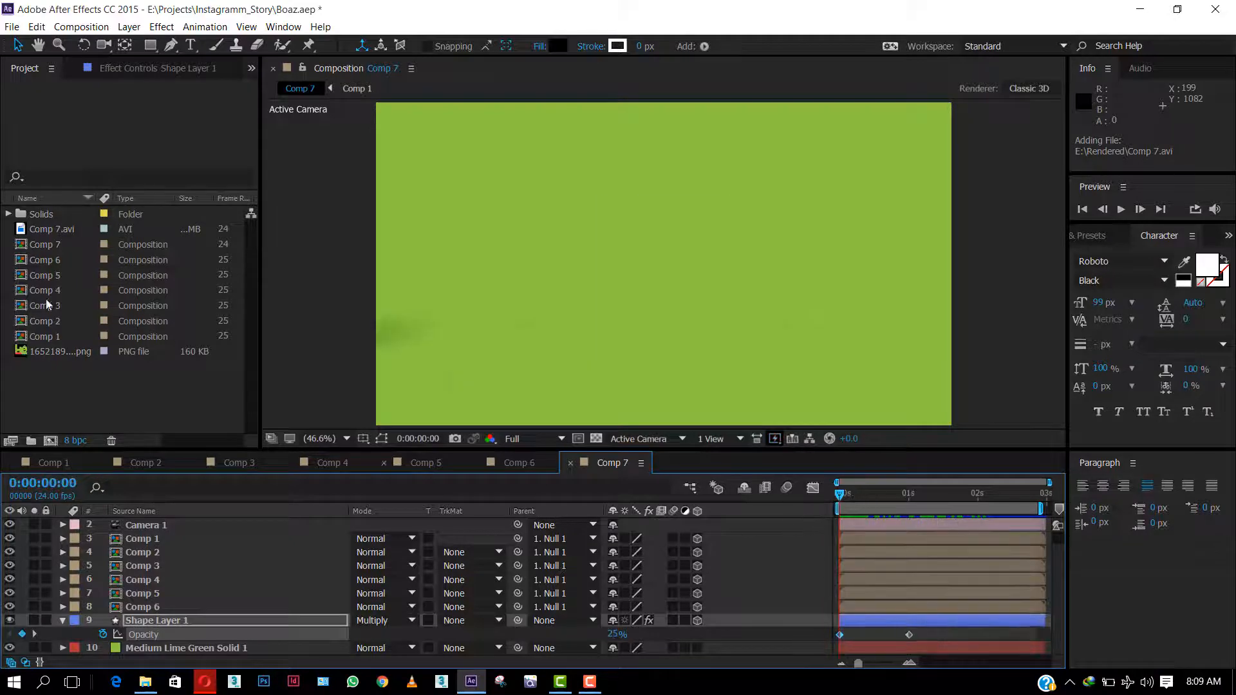
{"action": "left_click", "coordinate": [13, 27]}
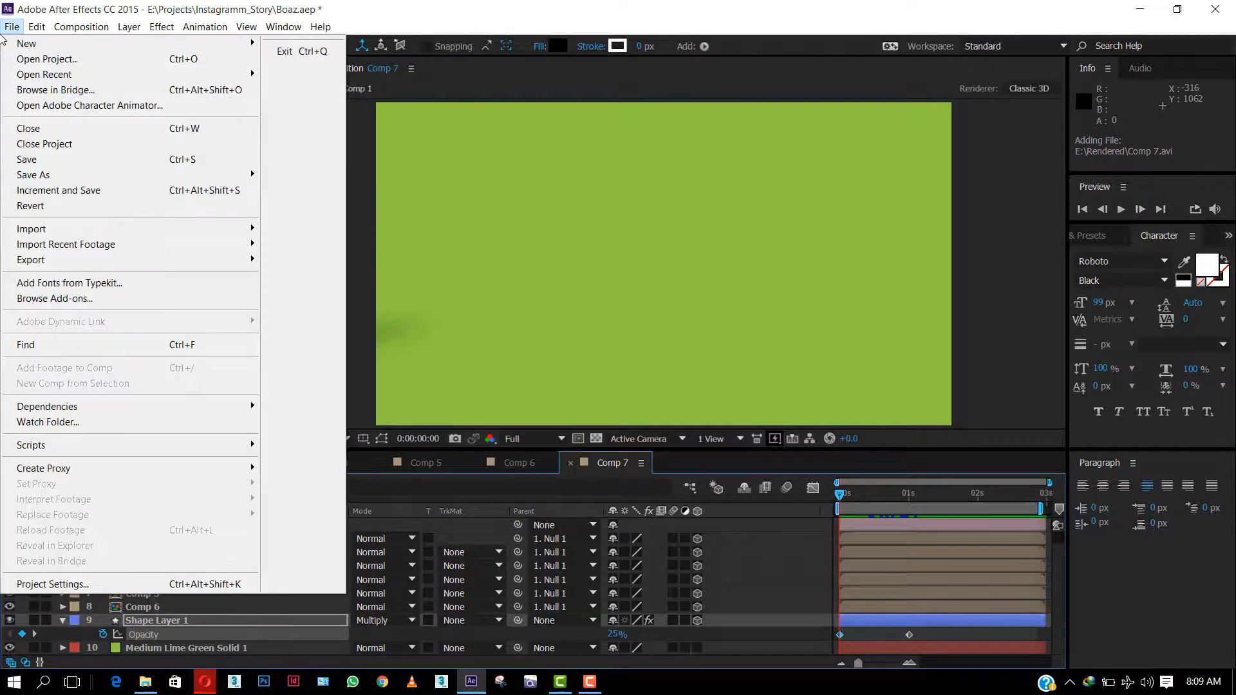
{"action": "mouse_move", "coordinate": [66, 32]}
{"action": "mouse_move", "coordinate": [13, 27]}
{"action": "mouse_move", "coordinate": [193, 44]}
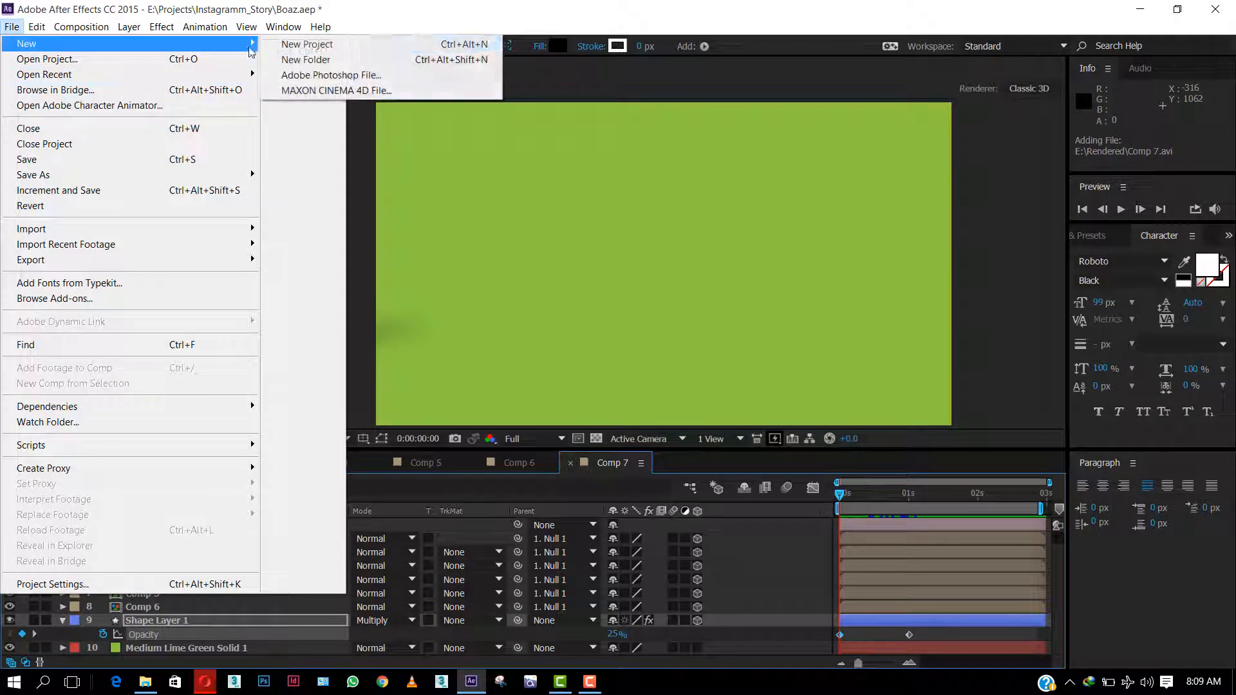
{"action": "left_click", "coordinate": [308, 44]}
{"action": "left_click", "coordinate": [554, 361]}
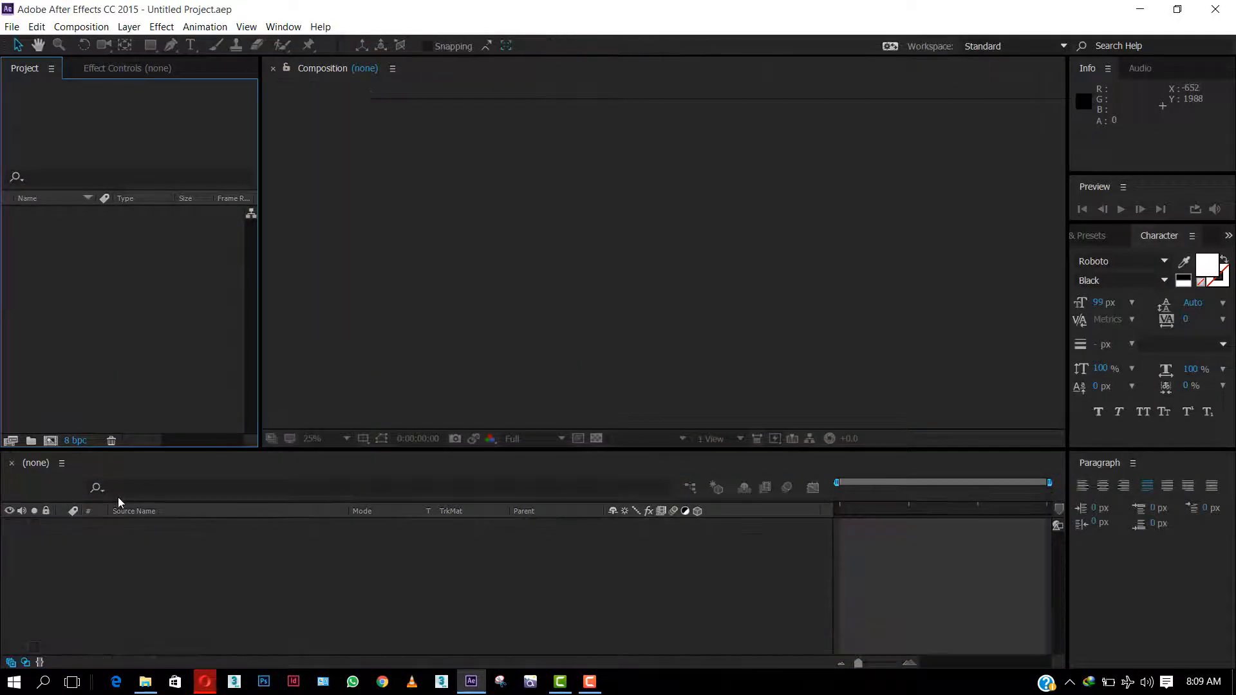
Step: Create a composition 500 px wide and 500 px high with the aspect ratio locked to 1:1
{"action": "right_click", "coordinate": [70, 303]}
{"action": "left_click", "coordinate": [104, 313]}
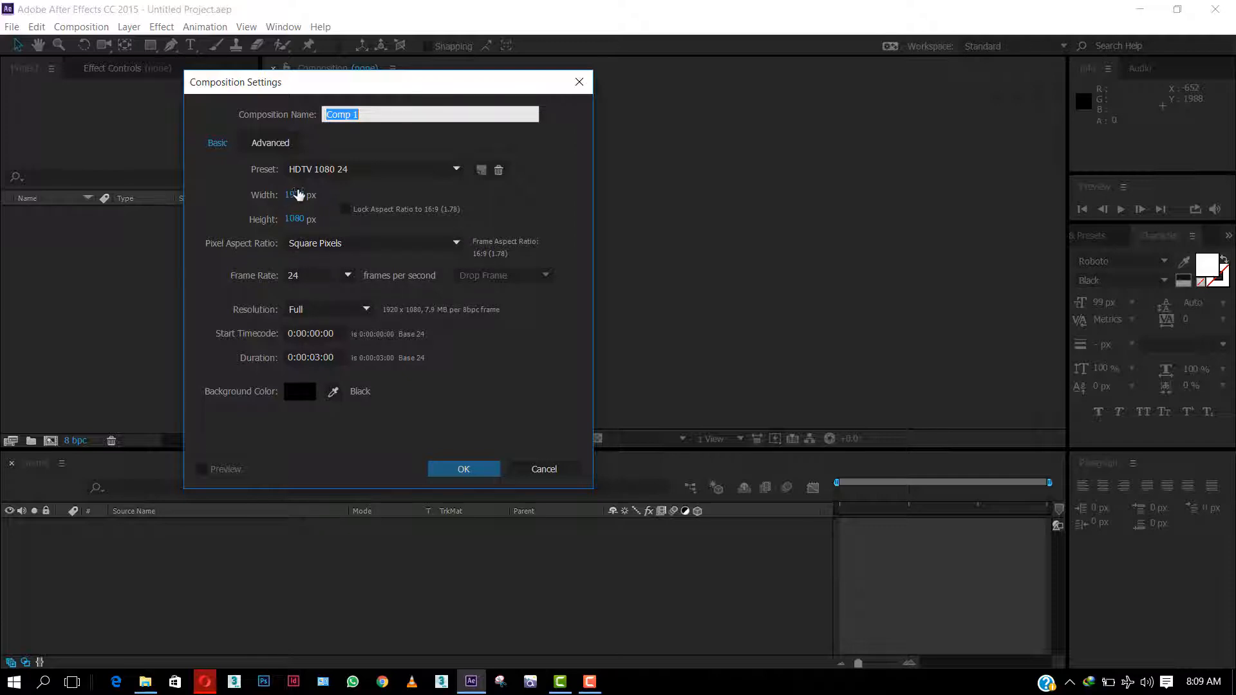
{"action": "left_click", "coordinate": [296, 194]}
{"action": "type", "text": "500"}
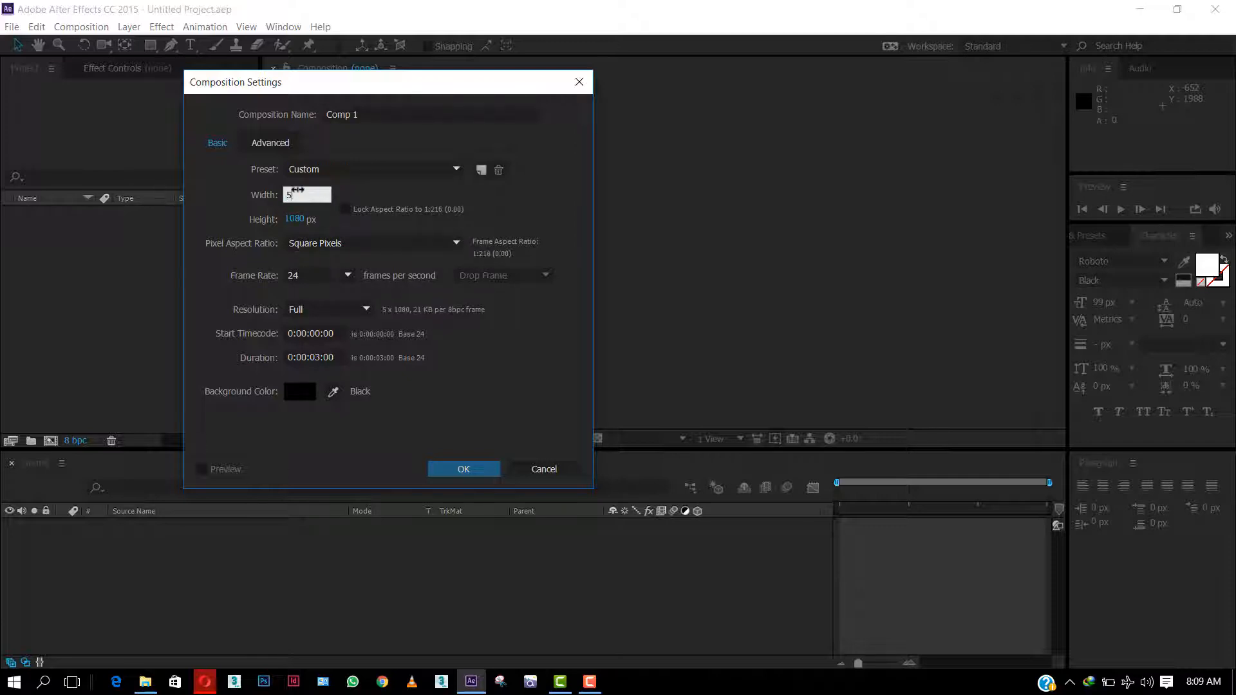
{"action": "left_click", "coordinate": [297, 219]}
{"action": "type", "text": "500"}
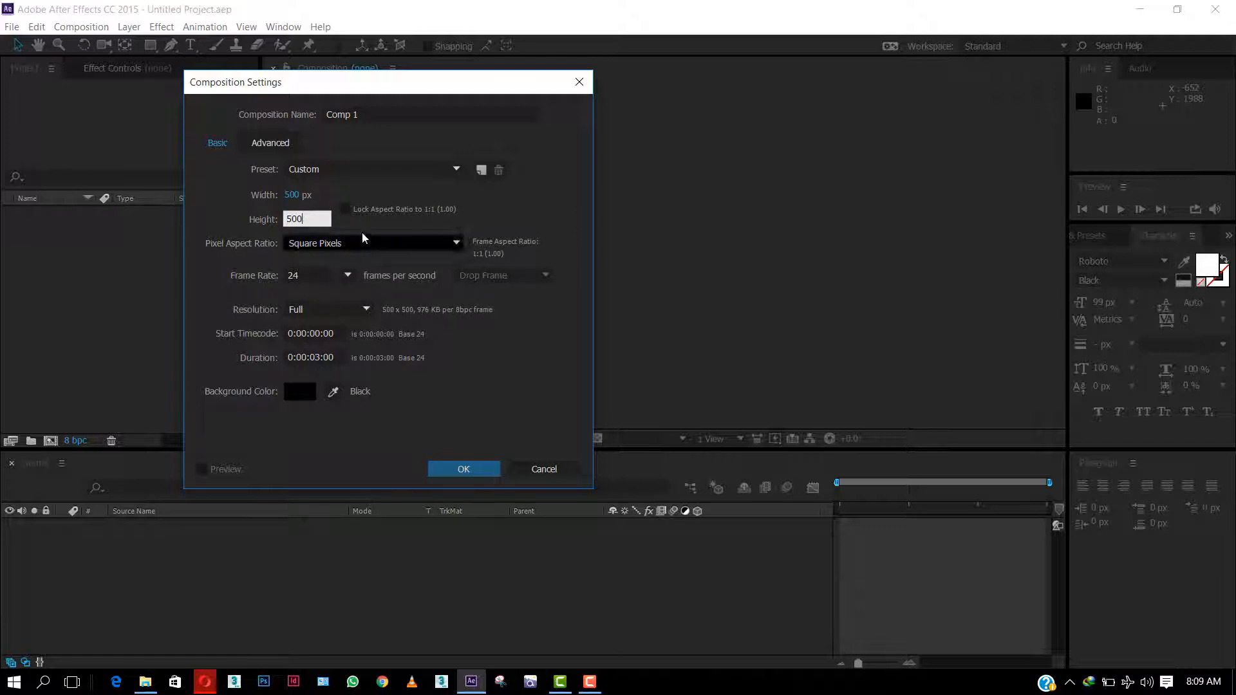
{"action": "left_click", "coordinate": [345, 210]}
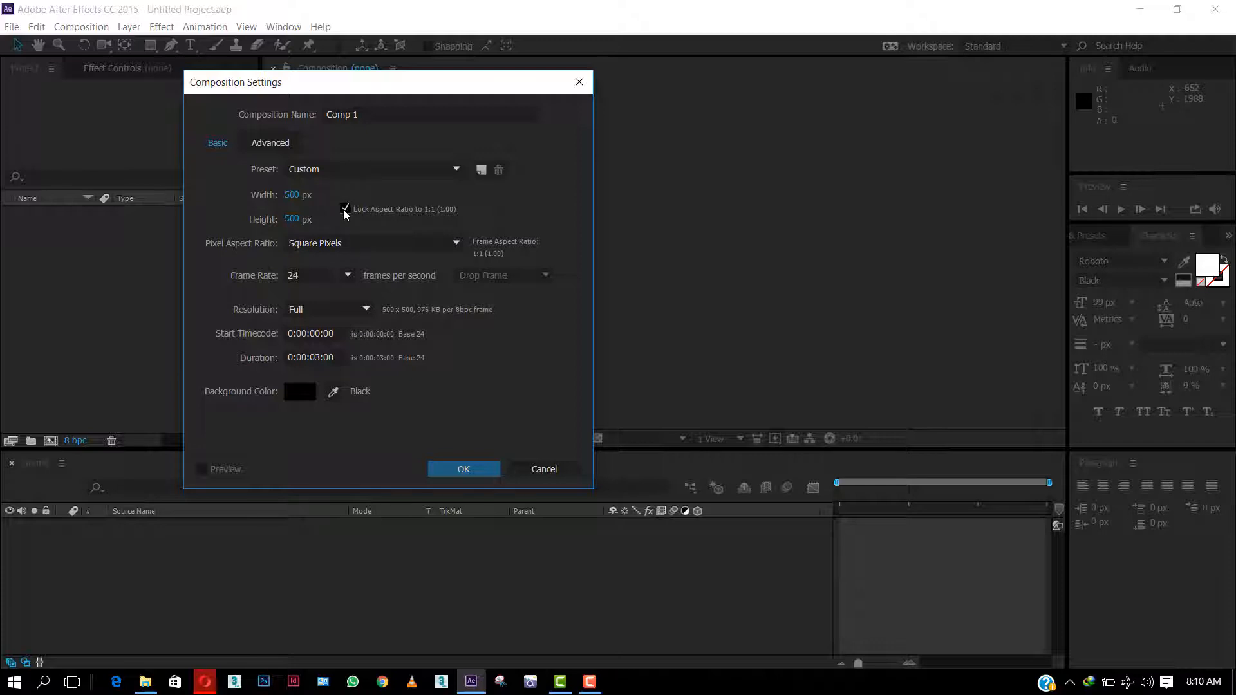
{"action": "left_click", "coordinate": [474, 472]}
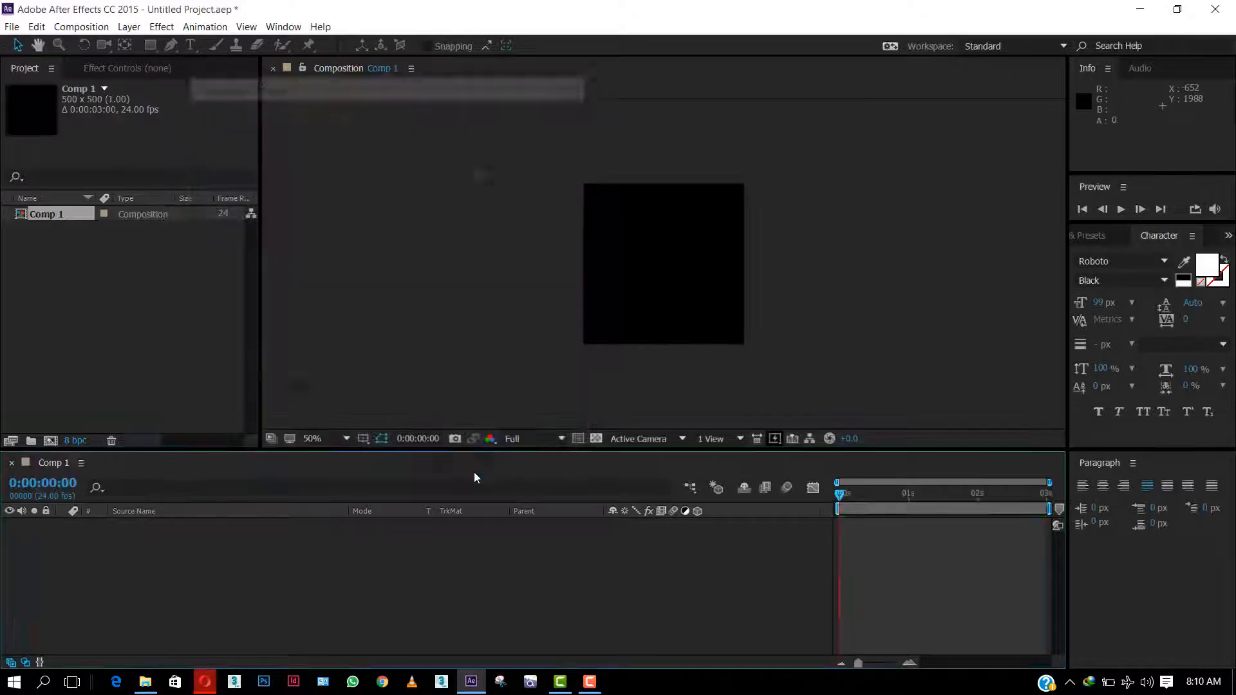
{"action": "left_click", "coordinate": [322, 438]}
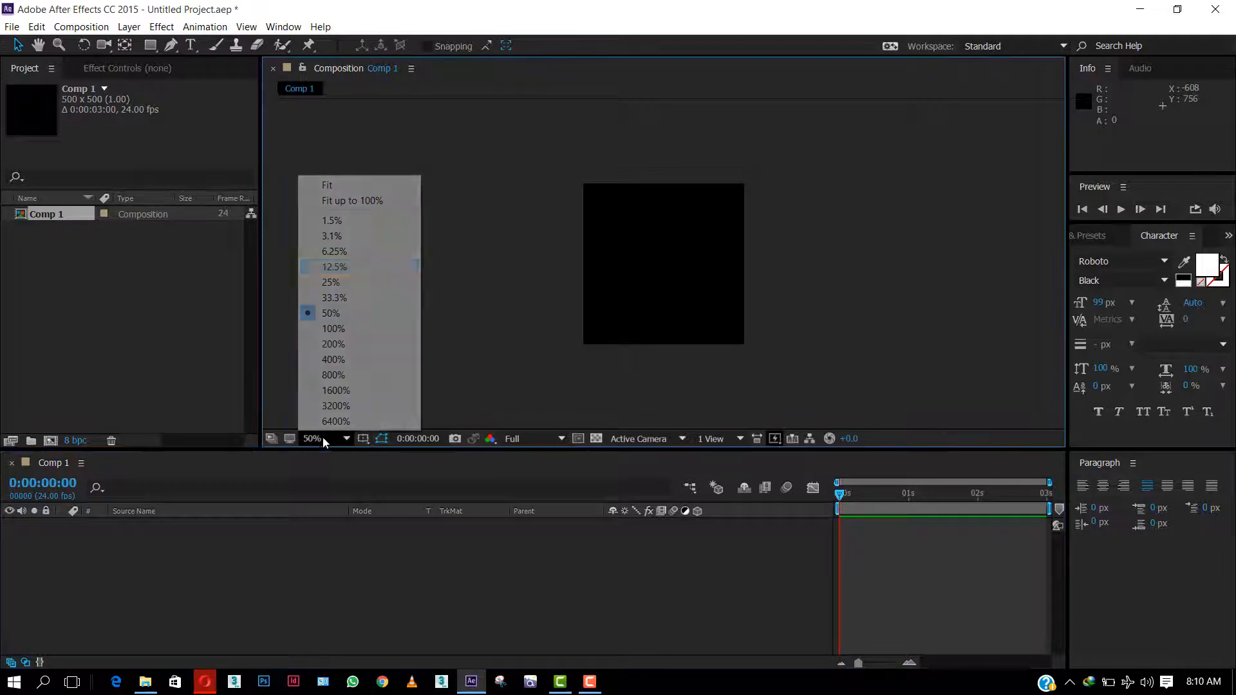
{"action": "left_click", "coordinate": [366, 185]}
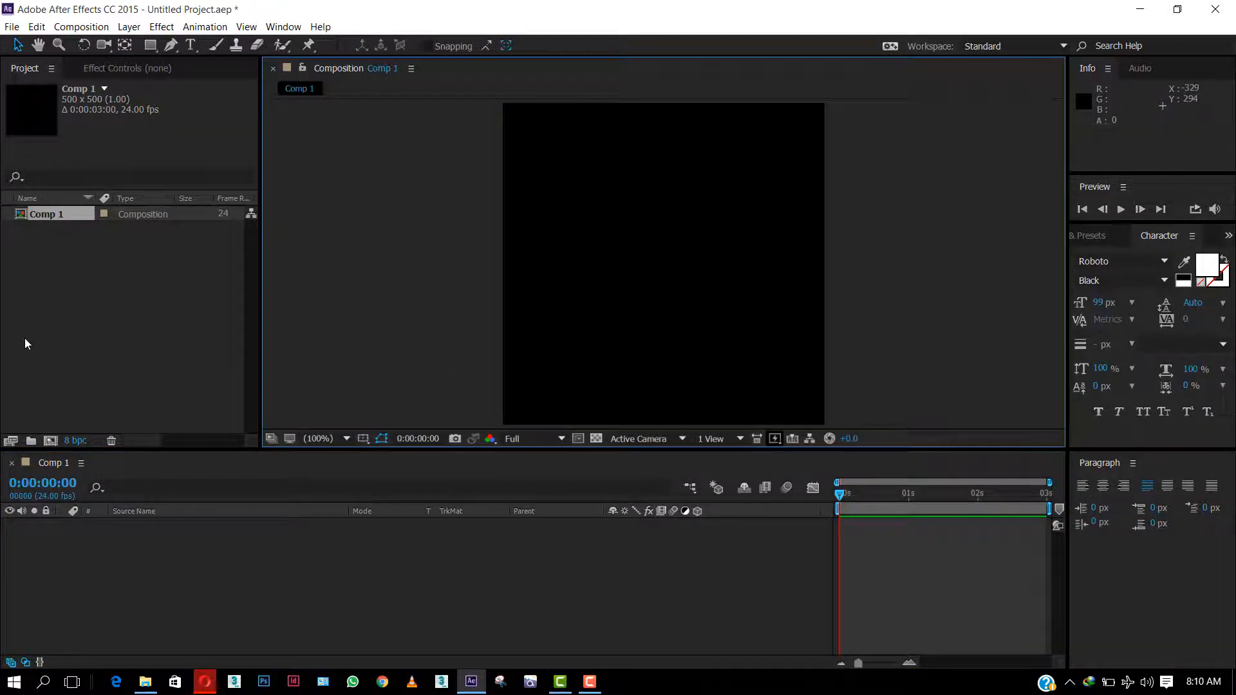
Step: Create five more compositions with the same 500 × 500 px settings
{"action": "right_click", "coordinate": [36, 325]}
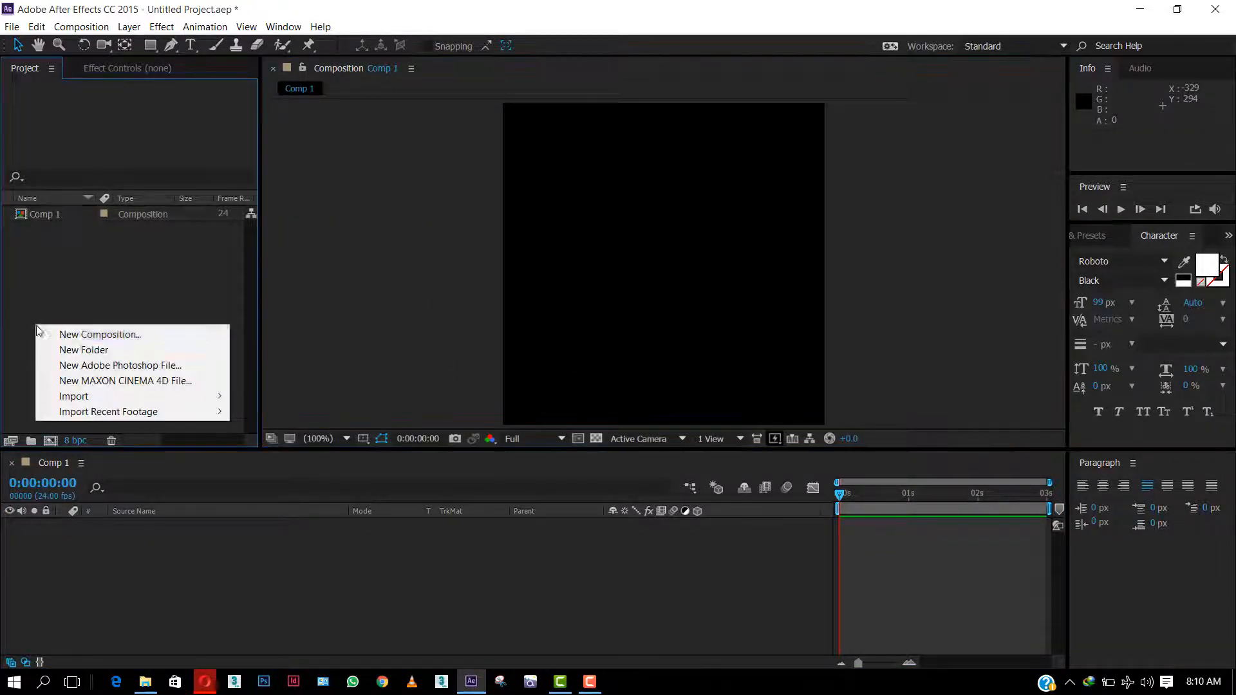
{"action": "left_click", "coordinate": [96, 336]}
{"action": "key", "text": "Return"}
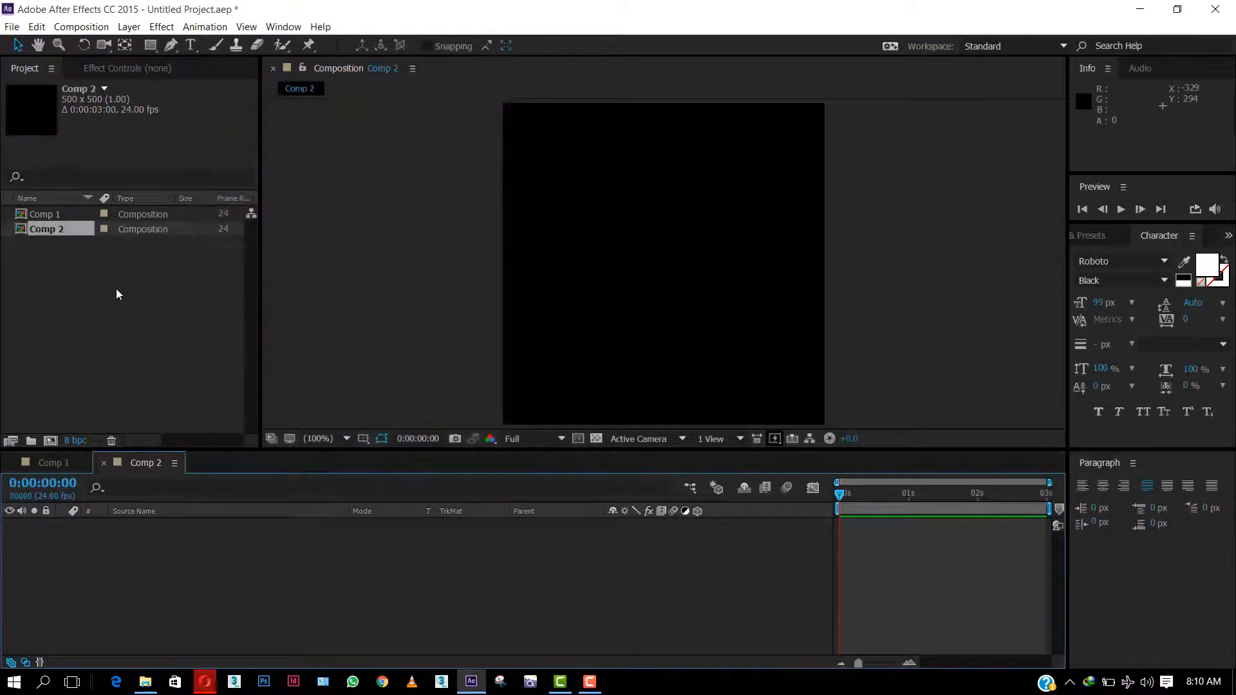
{"action": "right_click", "coordinate": [67, 288]}
{"action": "left_click", "coordinate": [96, 296]}
{"action": "key", "text": "Return"}
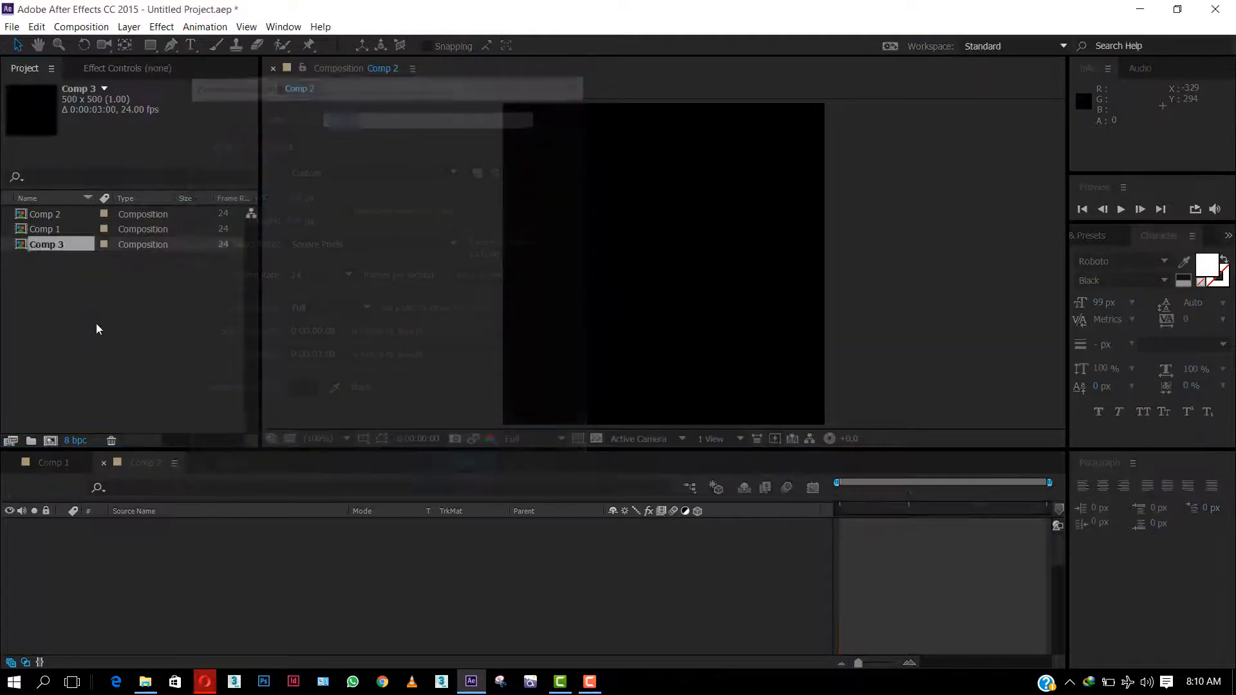
{"action": "right_click", "coordinate": [95, 323]}
{"action": "left_click", "coordinate": [129, 333]}
{"action": "key", "text": "Return"}
{"action": "right_click", "coordinate": [105, 363]}
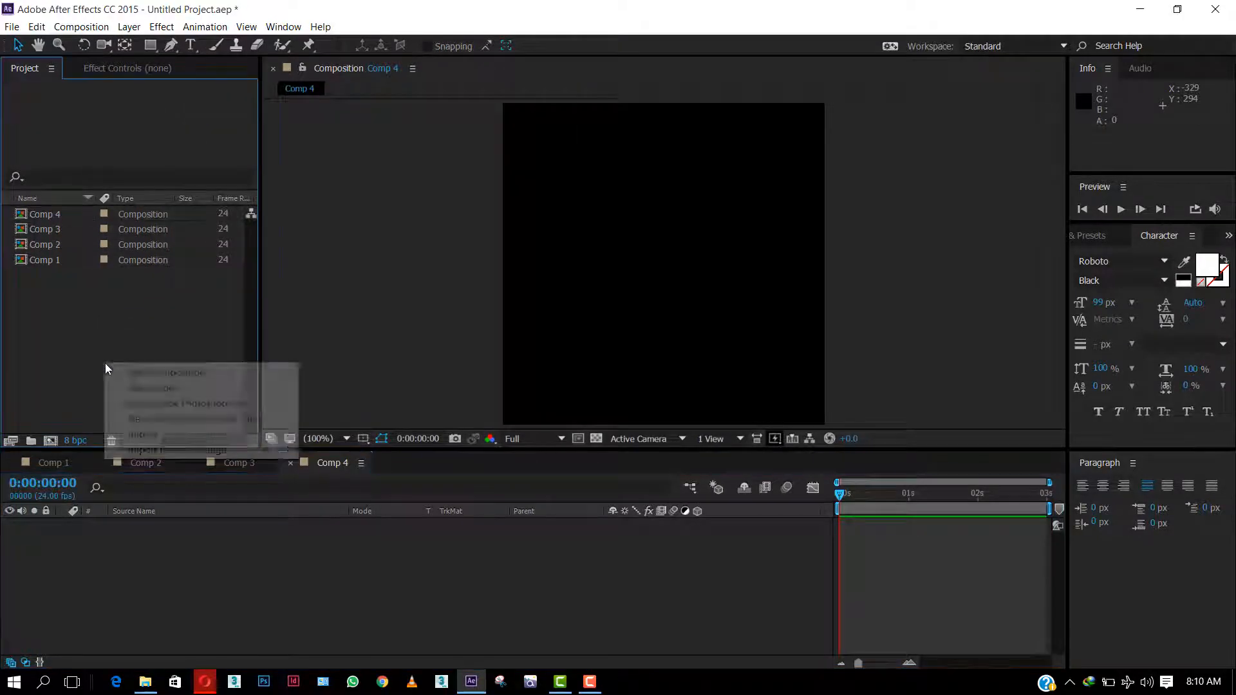
{"action": "left_click", "coordinate": [133, 374]}
{"action": "key", "text": "Return"}
{"action": "right_click", "coordinate": [122, 366]}
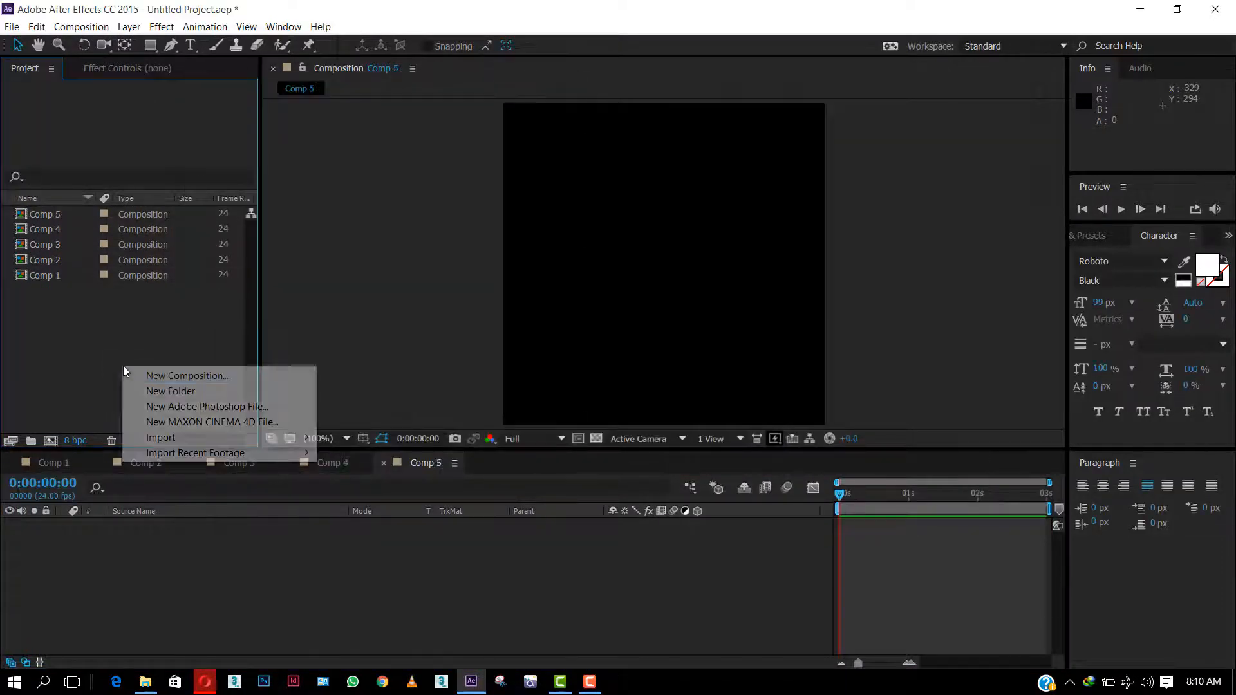
{"action": "left_click", "coordinate": [149, 376]}
{"action": "key", "text": "Return"}
{"action": "right_click", "coordinate": [120, 385]}
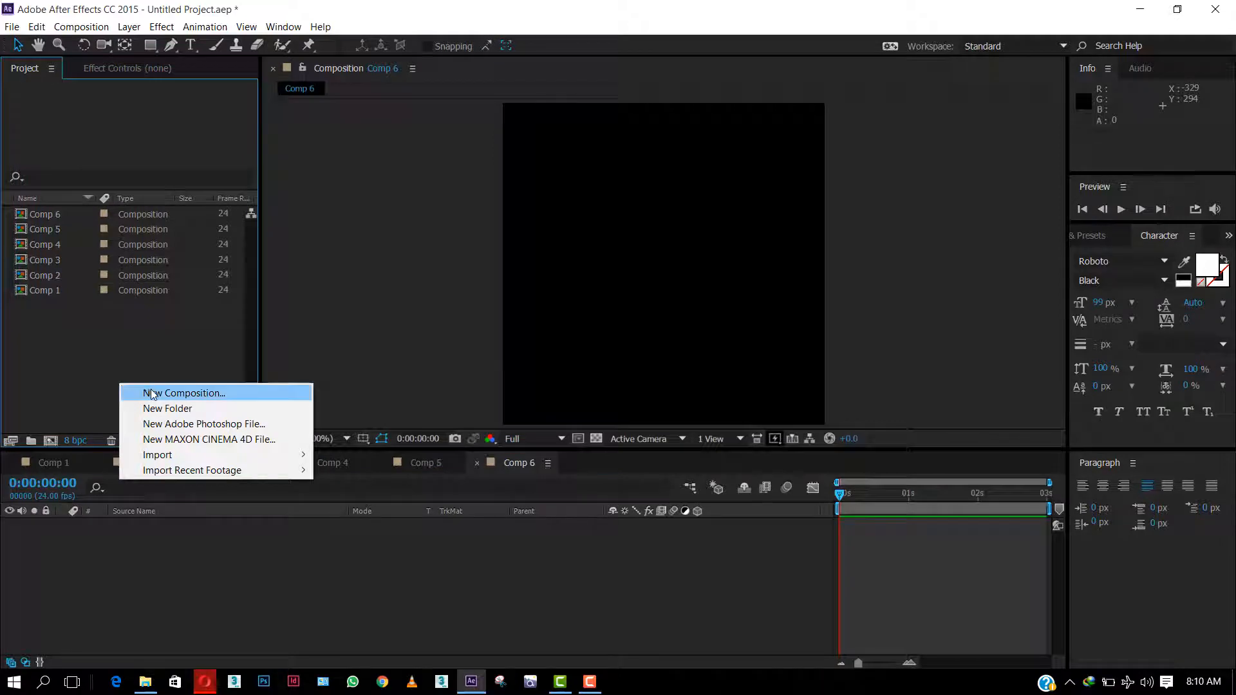
{"action": "left_click", "coordinate": [66, 334]}
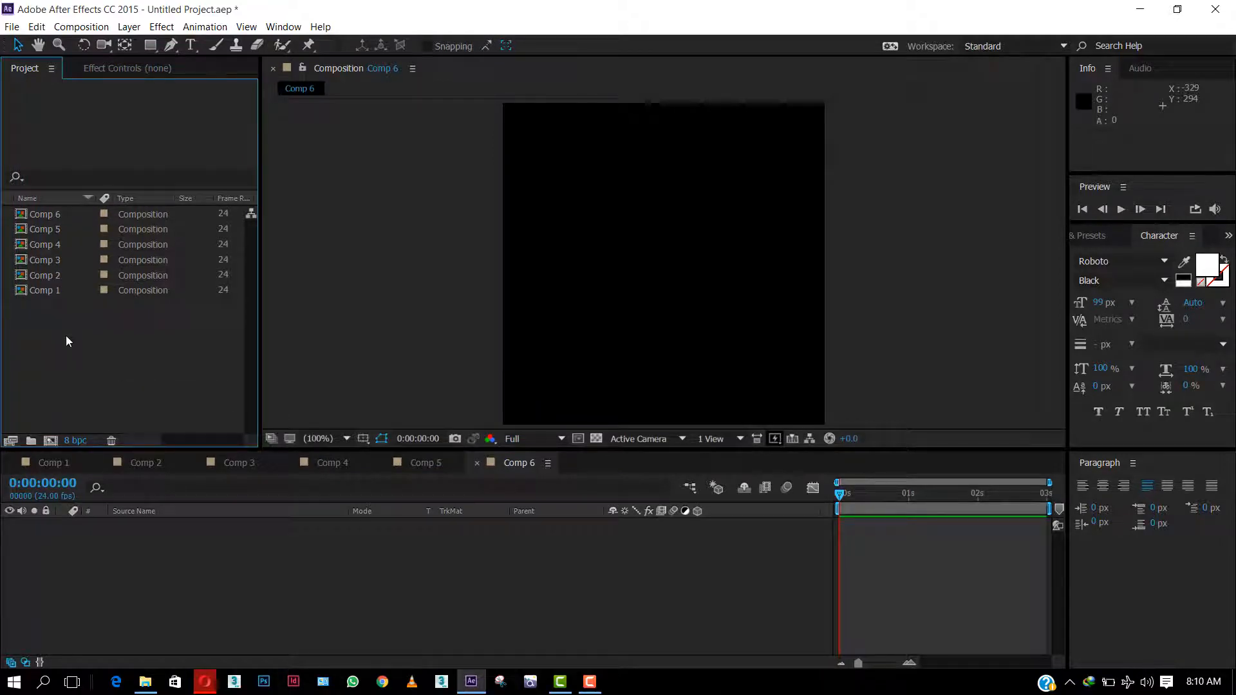
Step: Create a seventh composition using the HDTV 1080 24 preset
{"action": "right_click", "coordinate": [65, 335]}
{"action": "left_click", "coordinate": [127, 346]}
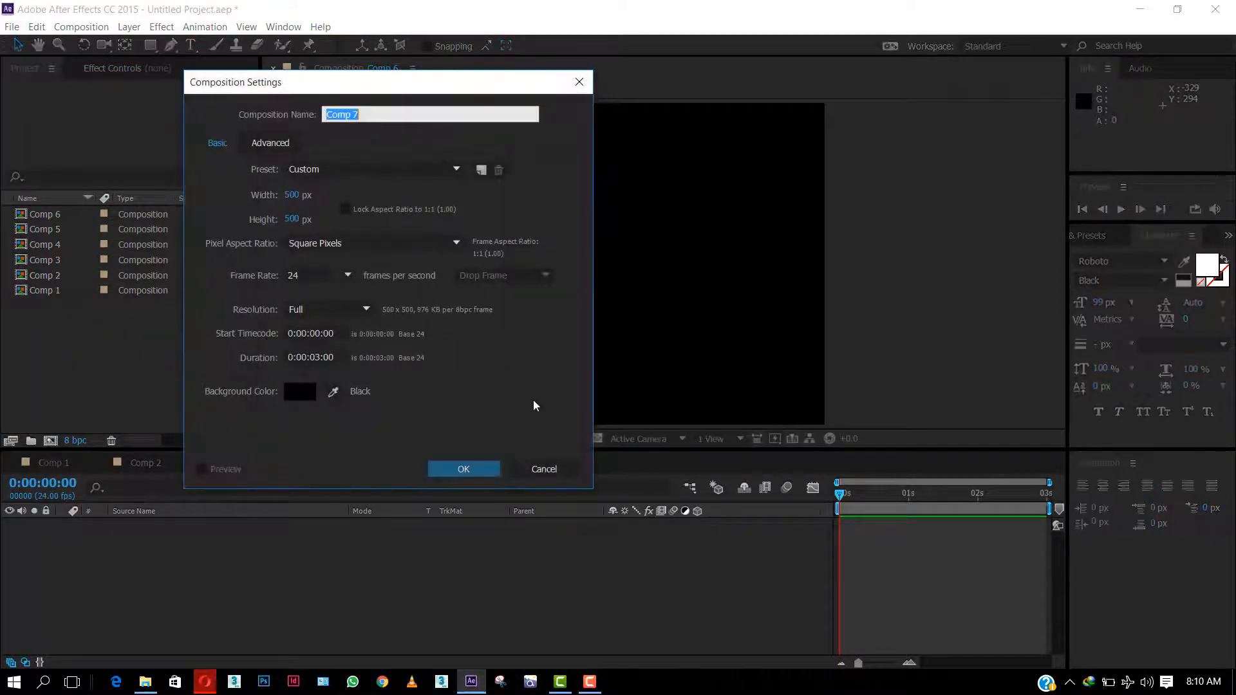
{"action": "left_click", "coordinate": [363, 174]}
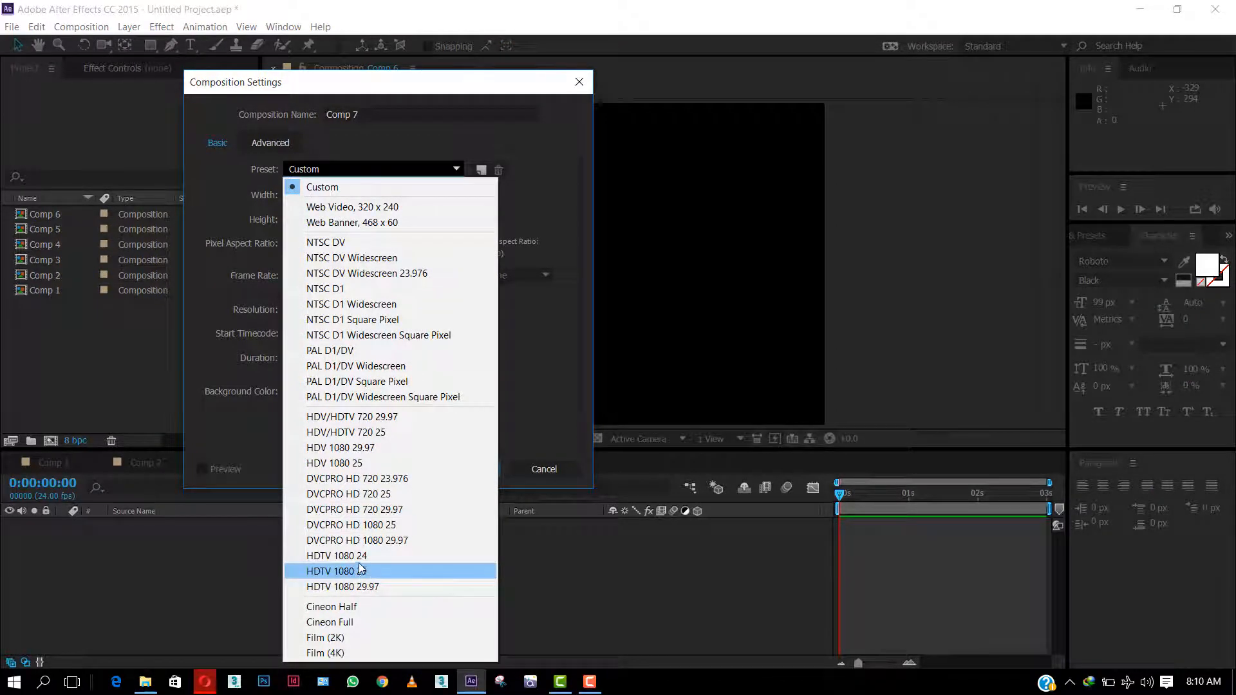
{"action": "left_click", "coordinate": [359, 560]}
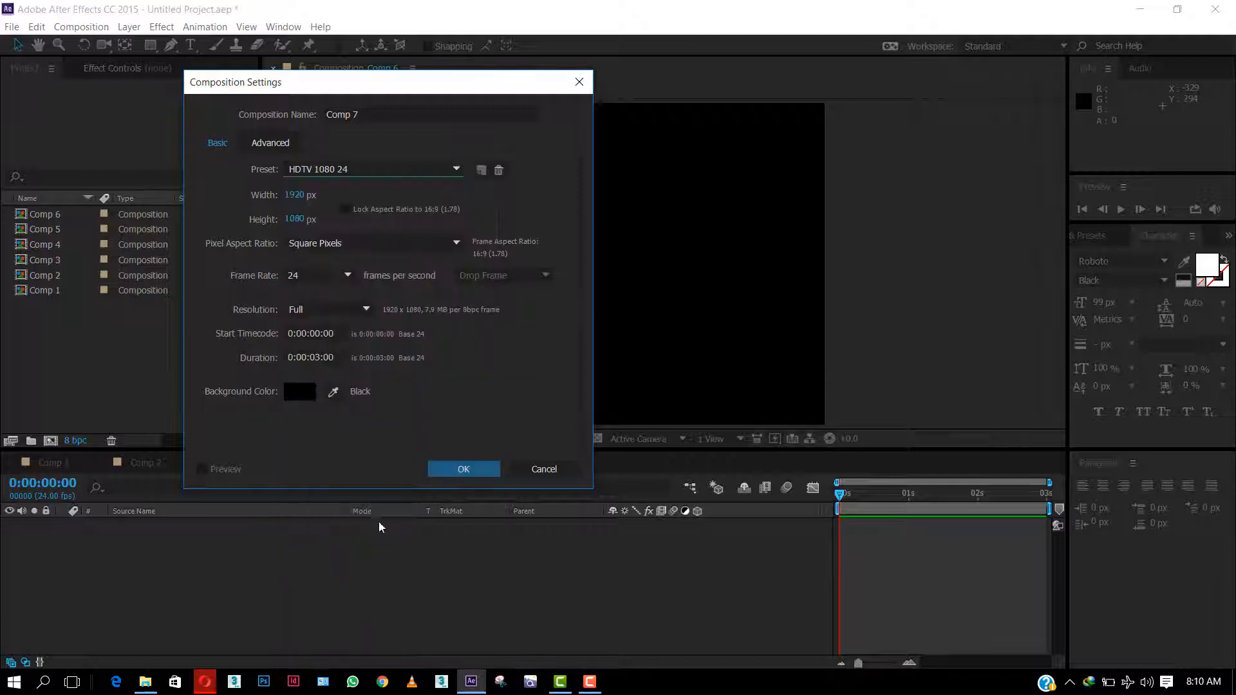
{"action": "left_click", "coordinate": [456, 474]}
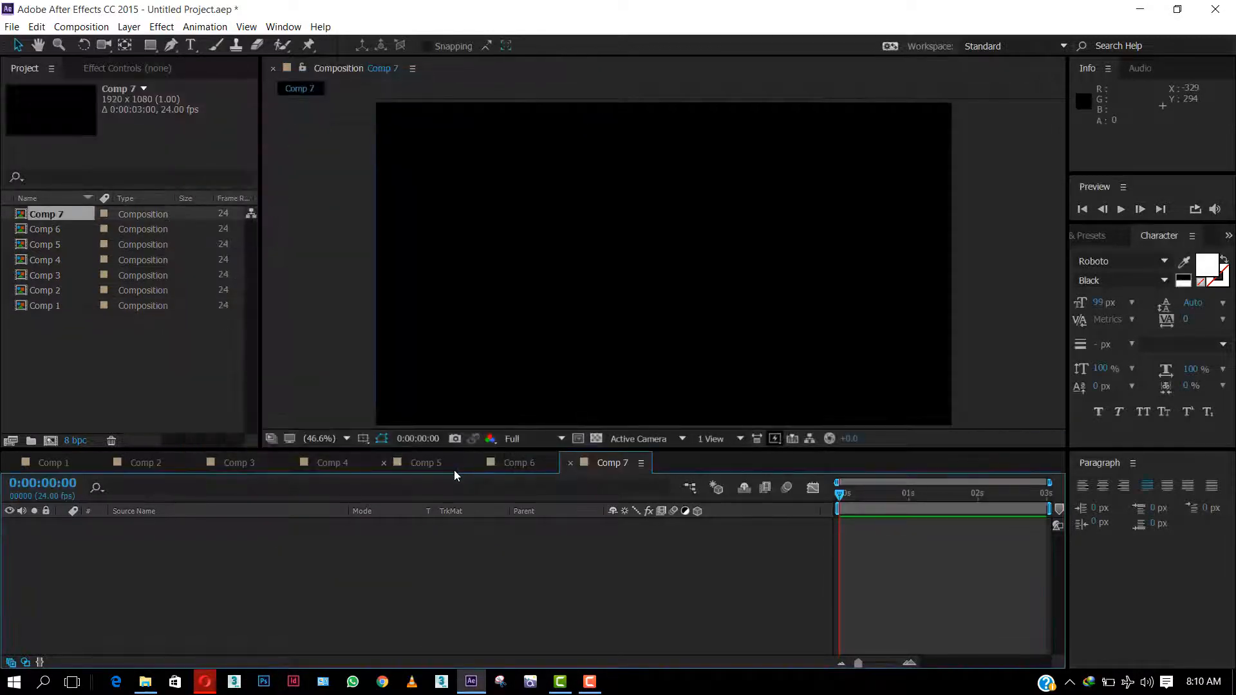
Step: Place Comp 1 through Comp 6 together as layers in the Comp 7 timeline
{"action": "left_click", "coordinate": [56, 230]}
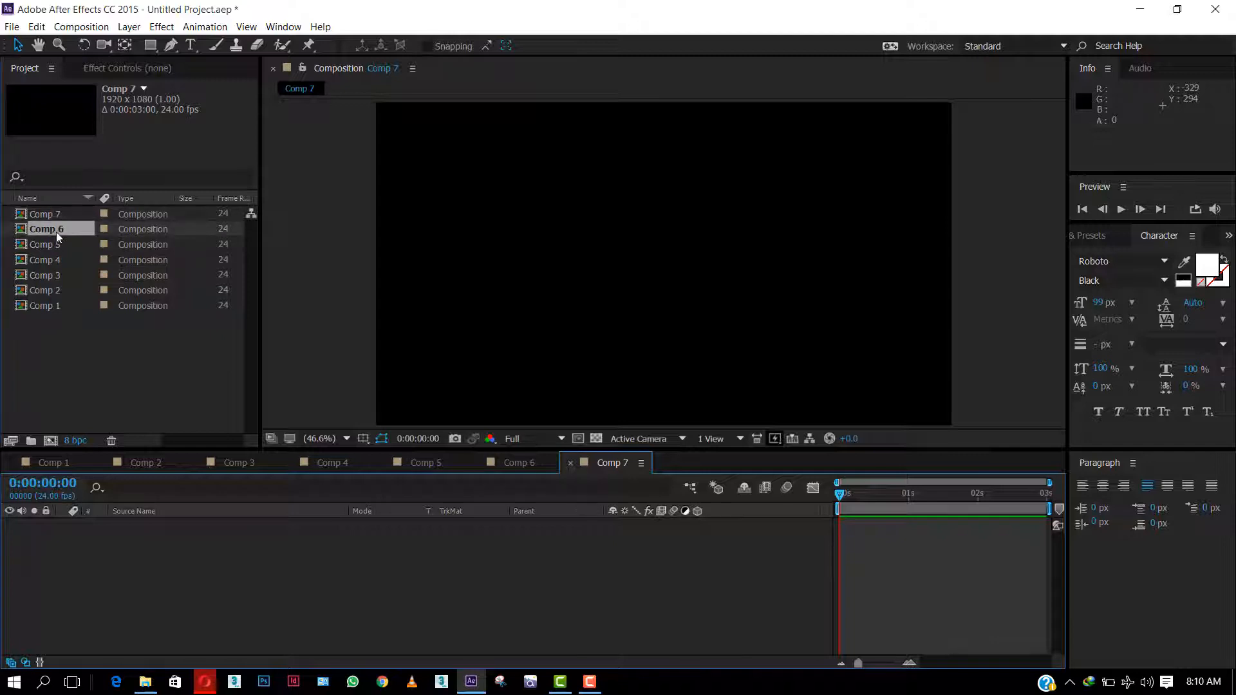
{"action": "left_click", "coordinate": [48, 312], "text": "shift"}
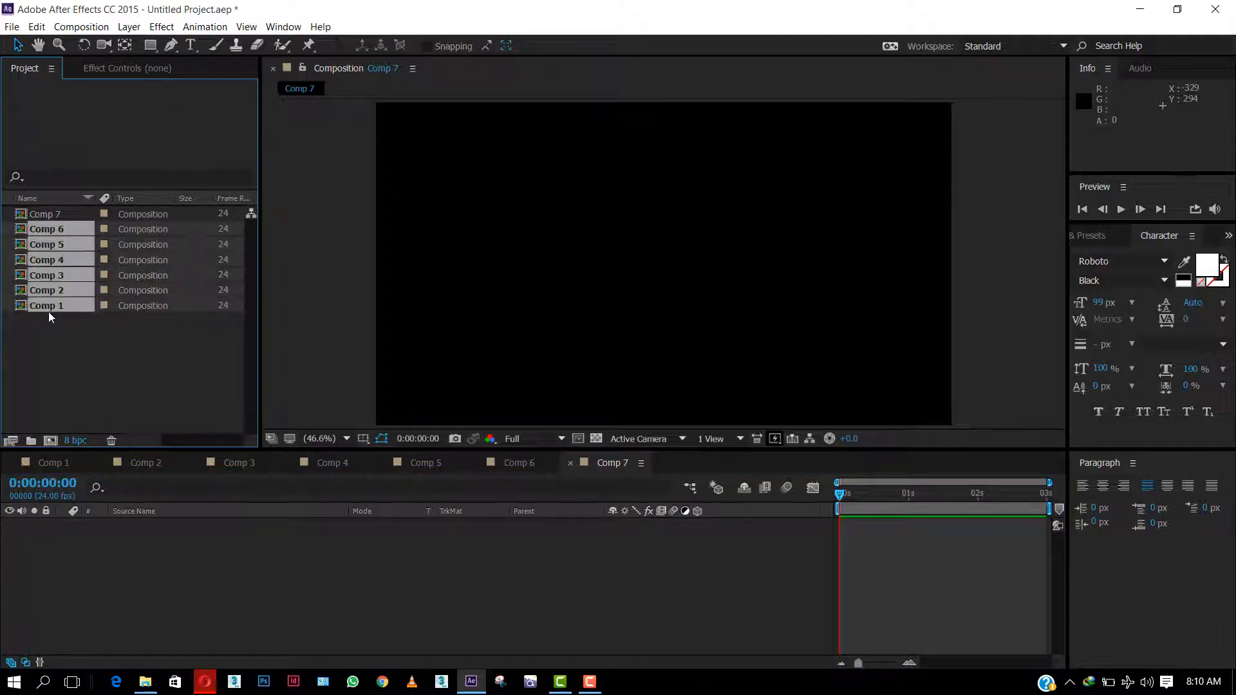
{"action": "left_click_drag", "start_coordinate": [49, 227], "coordinate": [90, 544]}
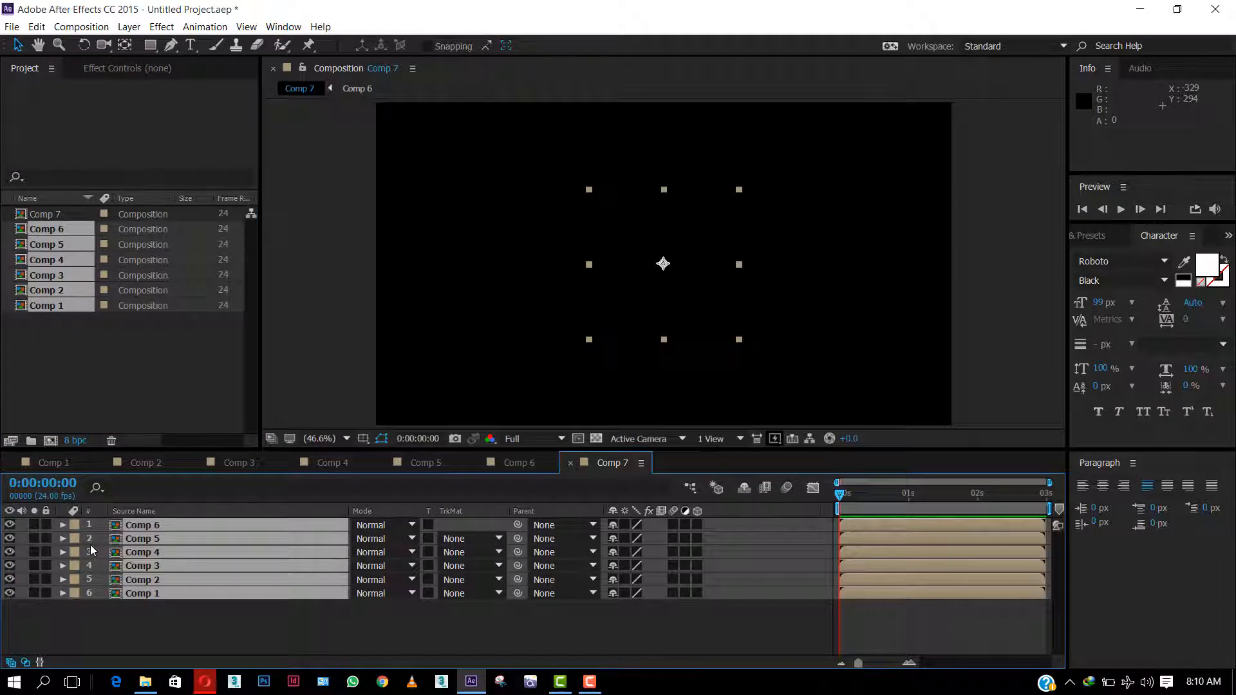
Step: Reorder the Comp 7 layers in ascending order, with Comp 1 on top and Comp 6 at the bottom
{"action": "left_click", "coordinate": [152, 618]}
{"action": "left_click_drag", "start_coordinate": [159, 597], "coordinate": [157, 522]}
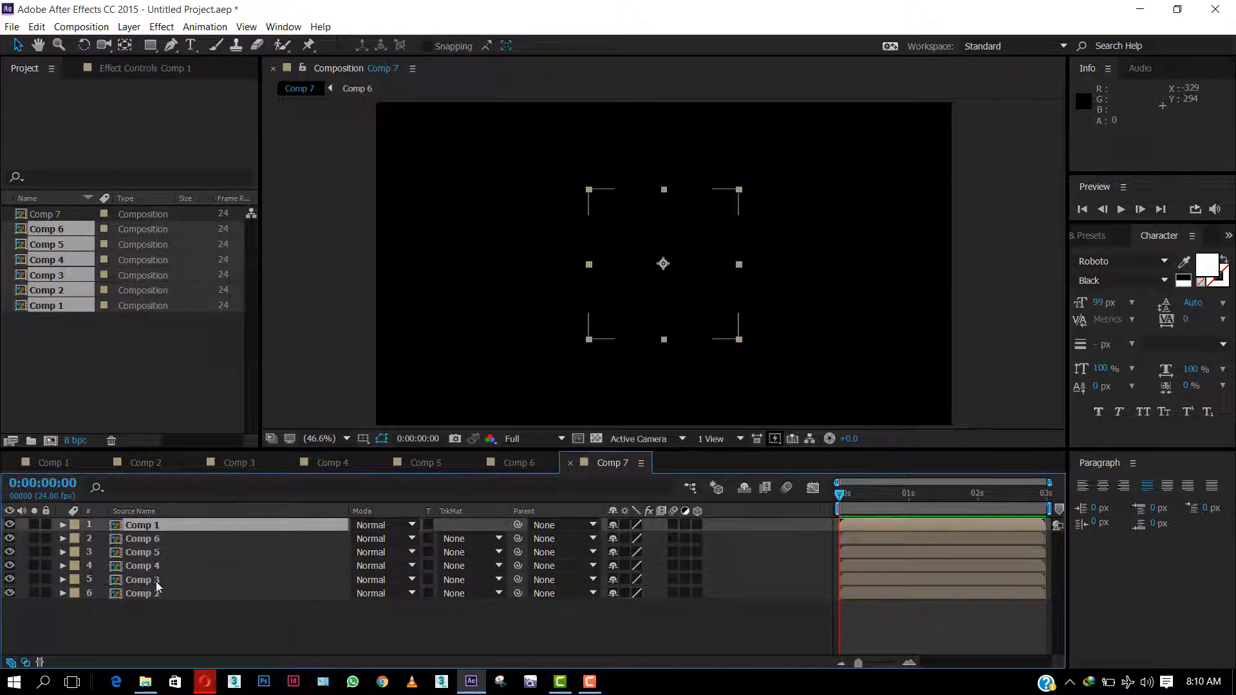
{"action": "left_click_drag", "start_coordinate": [157, 593], "coordinate": [153, 539]}
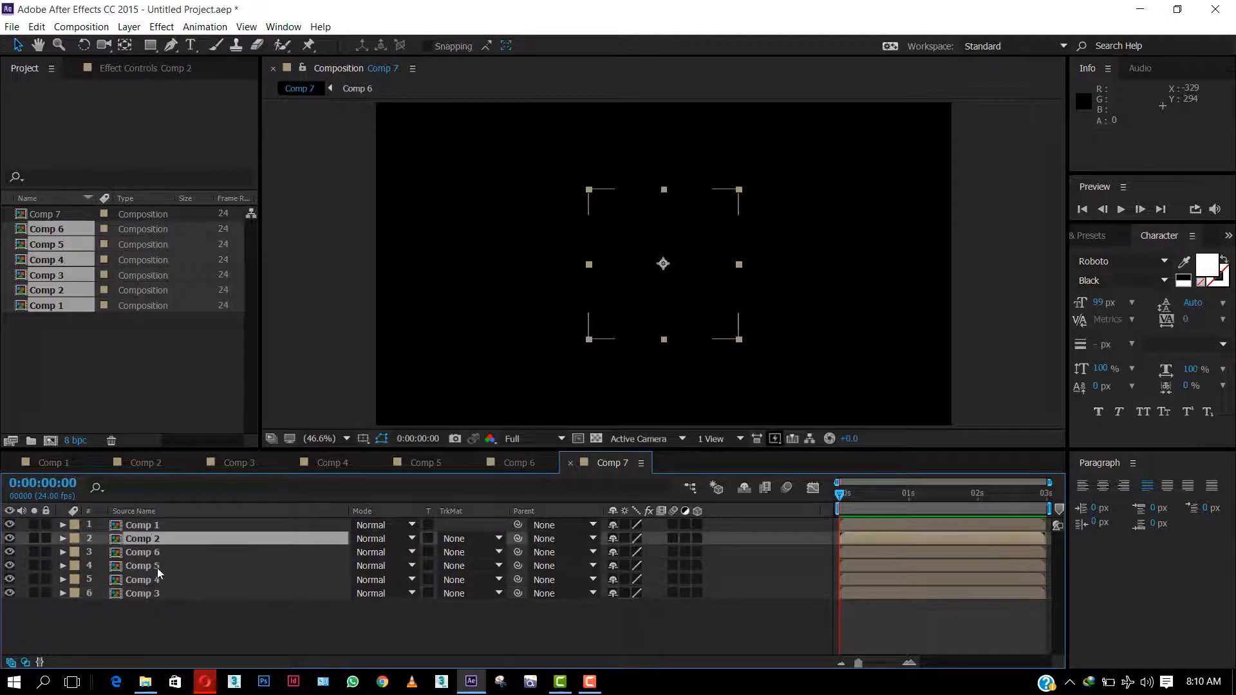
{"action": "left_click_drag", "start_coordinate": [157, 594], "coordinate": [160, 553]}
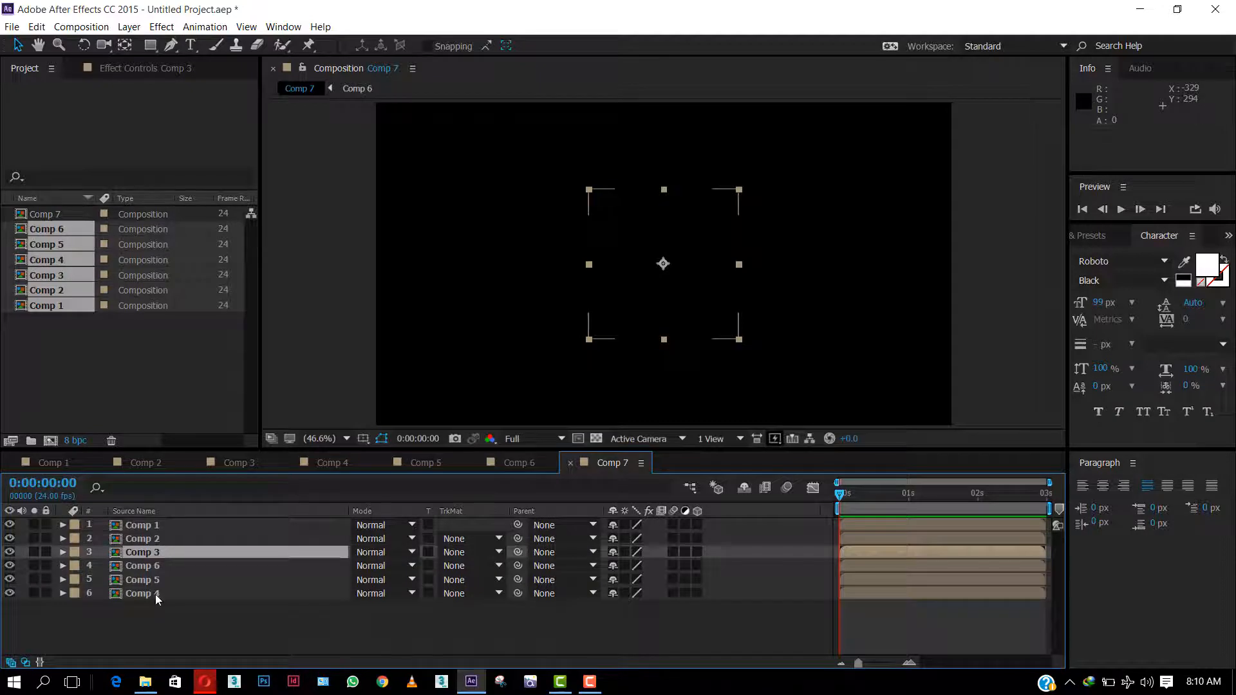
{"action": "mouse_move", "coordinate": [156, 599]}
{"action": "left_mouse_down"}
{"action": "mouse_move", "coordinate": [154, 564]}
{"action": "mouse_move", "coordinate": [158, 608]}
{"action": "left_mouse_up"}
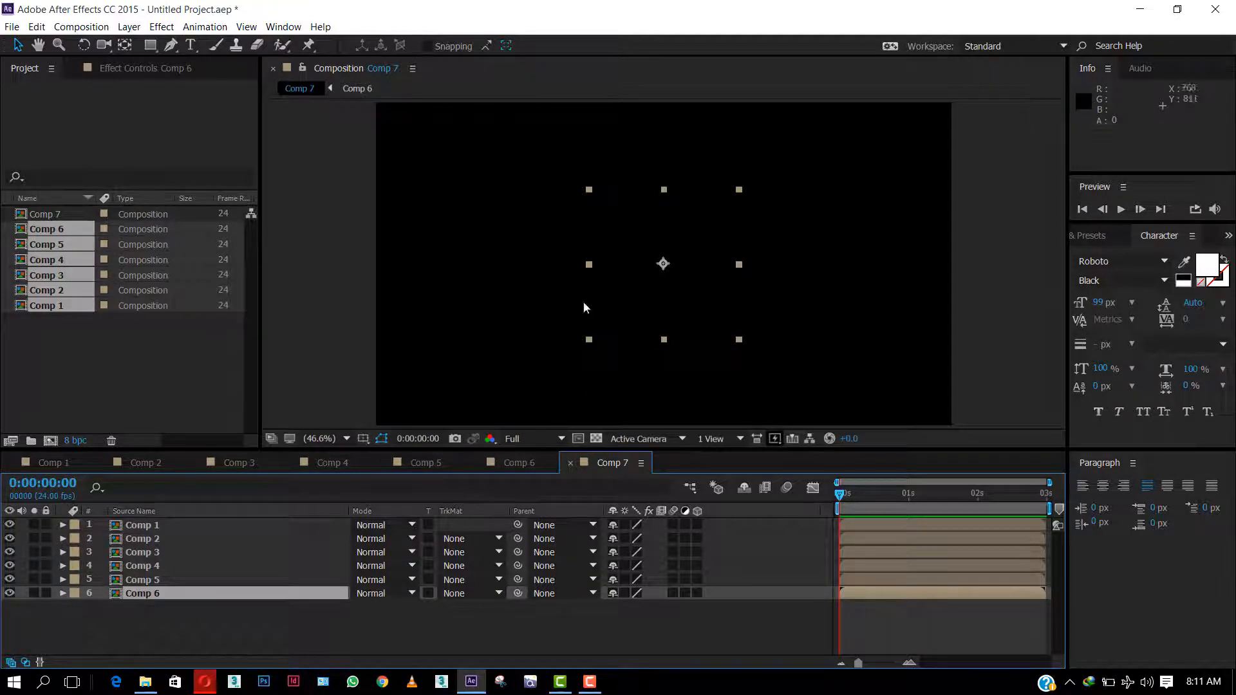
Step: Open Comp 1 and add a 500 × 500 px white (FFFFFF) solid layer to it
{"action": "left_click", "coordinate": [149, 394]}
{"action": "left_click", "coordinate": [60, 309]}
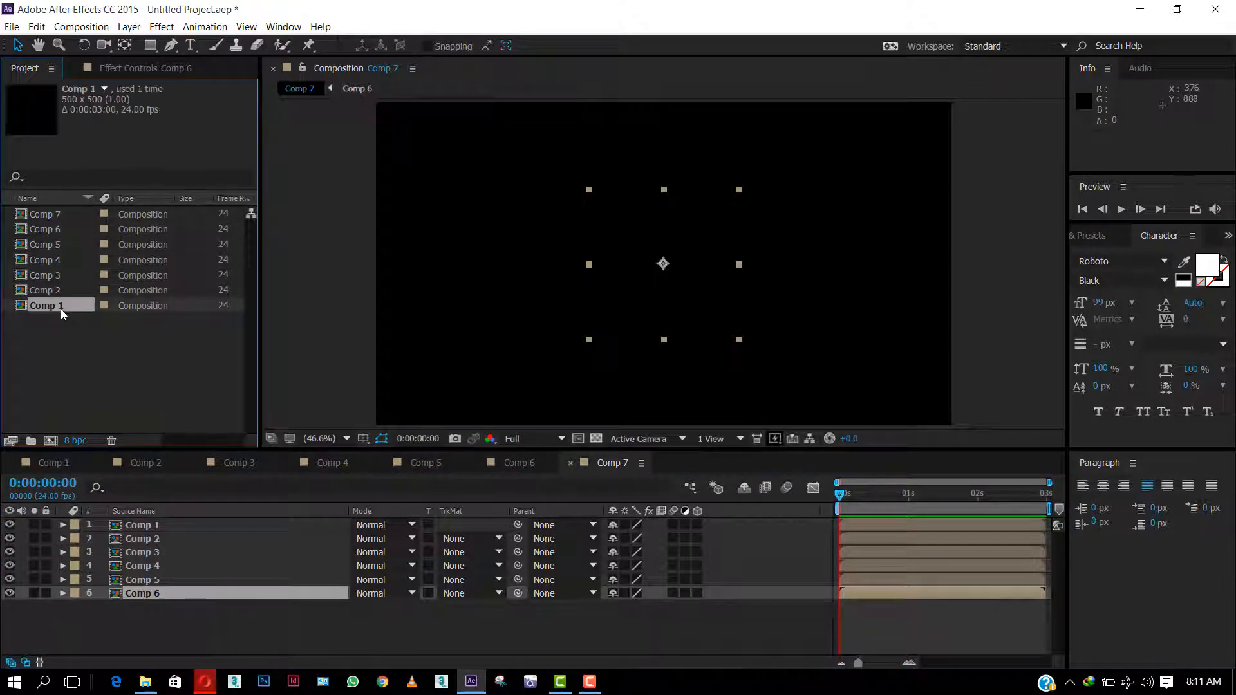
{"action": "double_click", "coordinate": [60, 309]}
{"action": "right_click", "coordinate": [206, 596]}
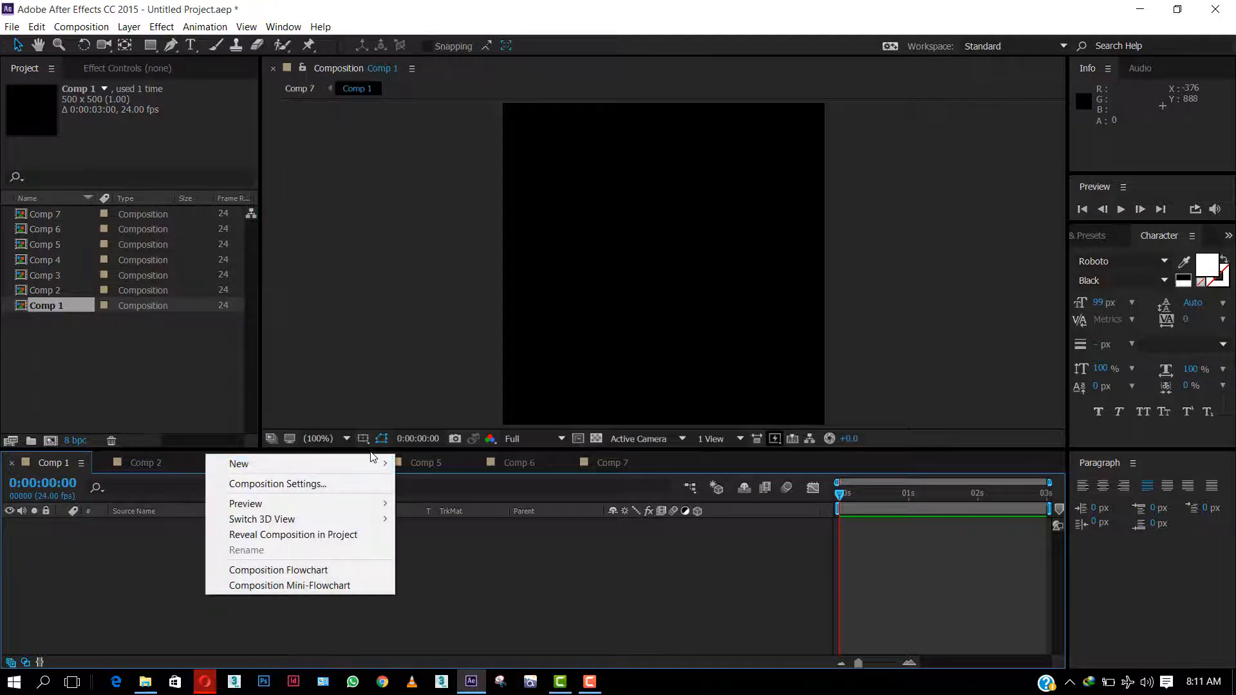
{"action": "mouse_move", "coordinate": [376, 467]}
{"action": "left_click", "coordinate": [428, 500]}
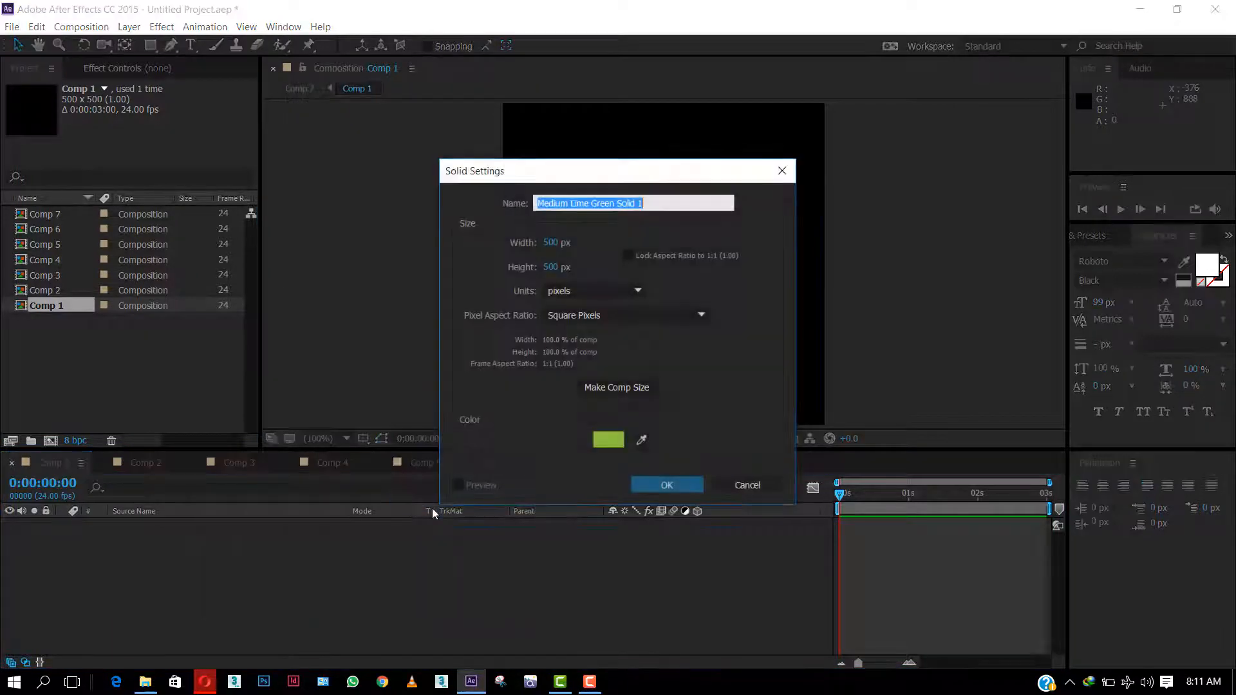
{"action": "left_click", "coordinate": [608, 440]}
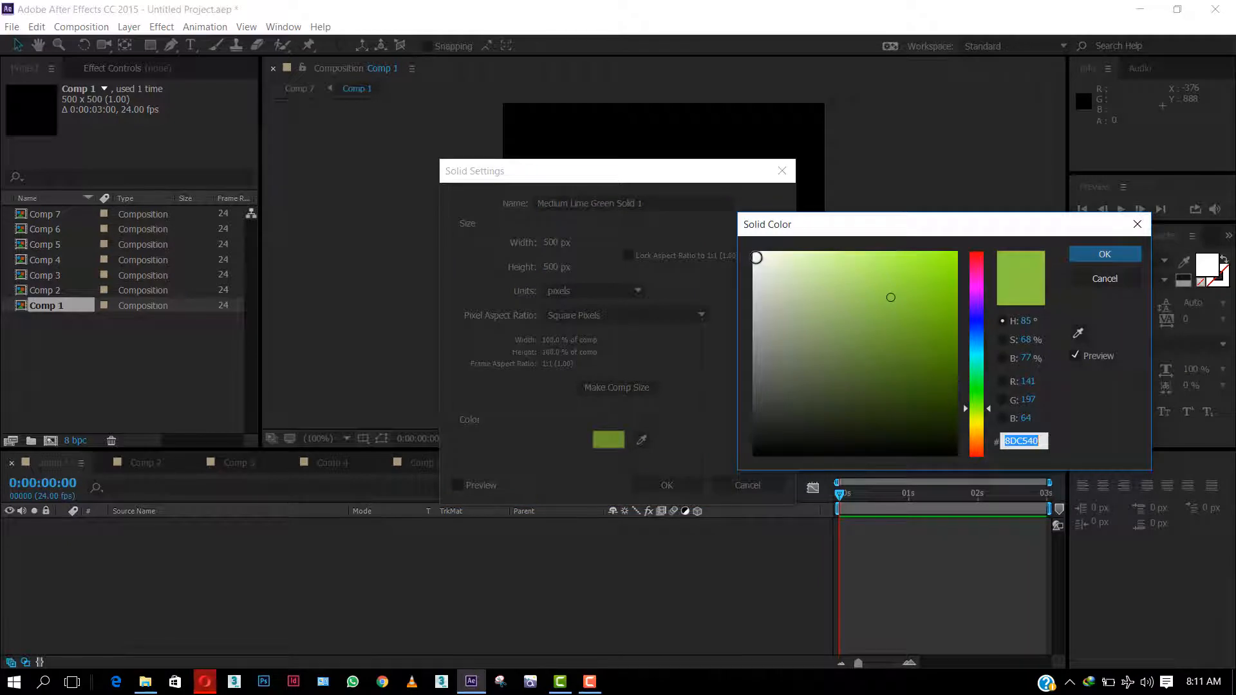
{"action": "left_click", "coordinate": [756, 258]}
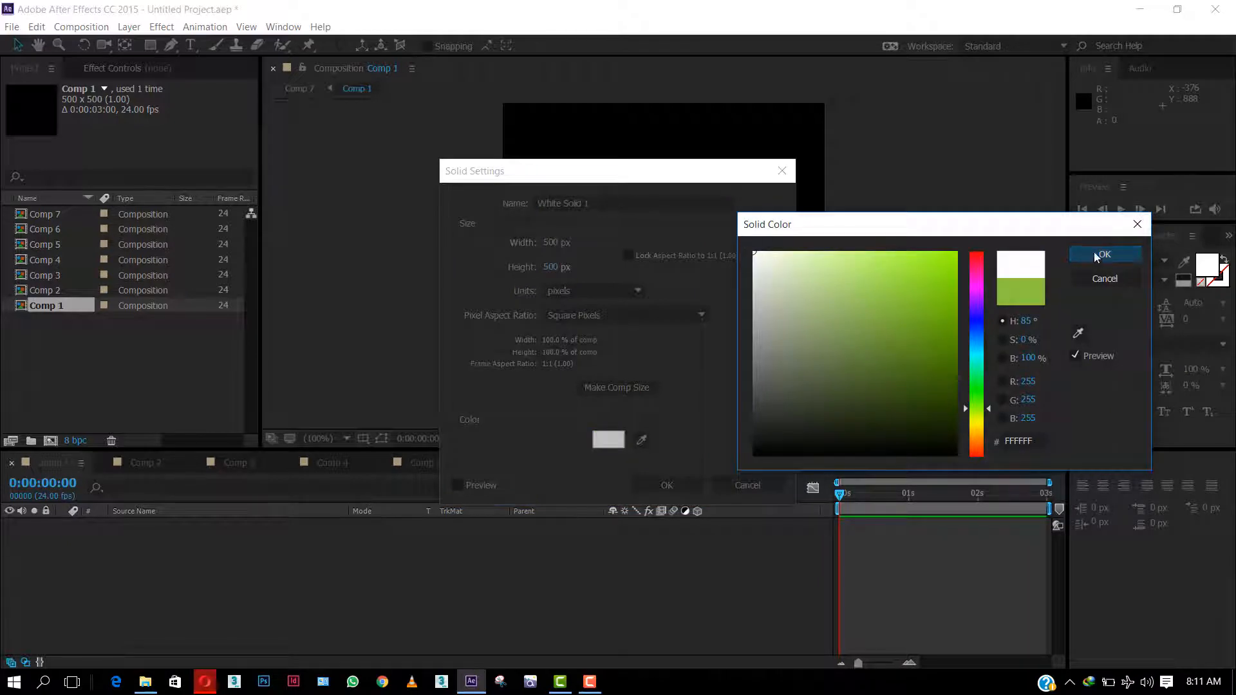
{"action": "left_click", "coordinate": [1103, 255]}
{"action": "left_click", "coordinate": [682, 482]}
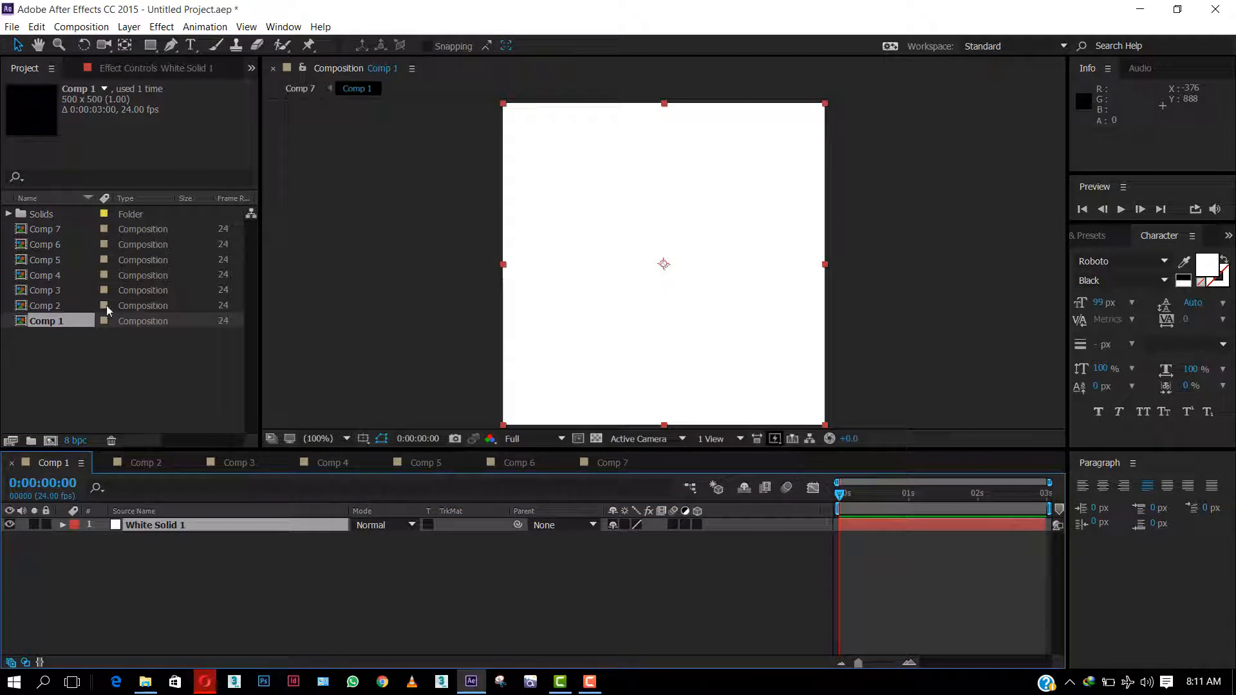
Step: Open Comp 2 and add a 500 × 500 px solid layer in very light gray (E5E5E5)
{"action": "left_click", "coordinate": [146, 465]}
{"action": "right_click", "coordinate": [202, 565]}
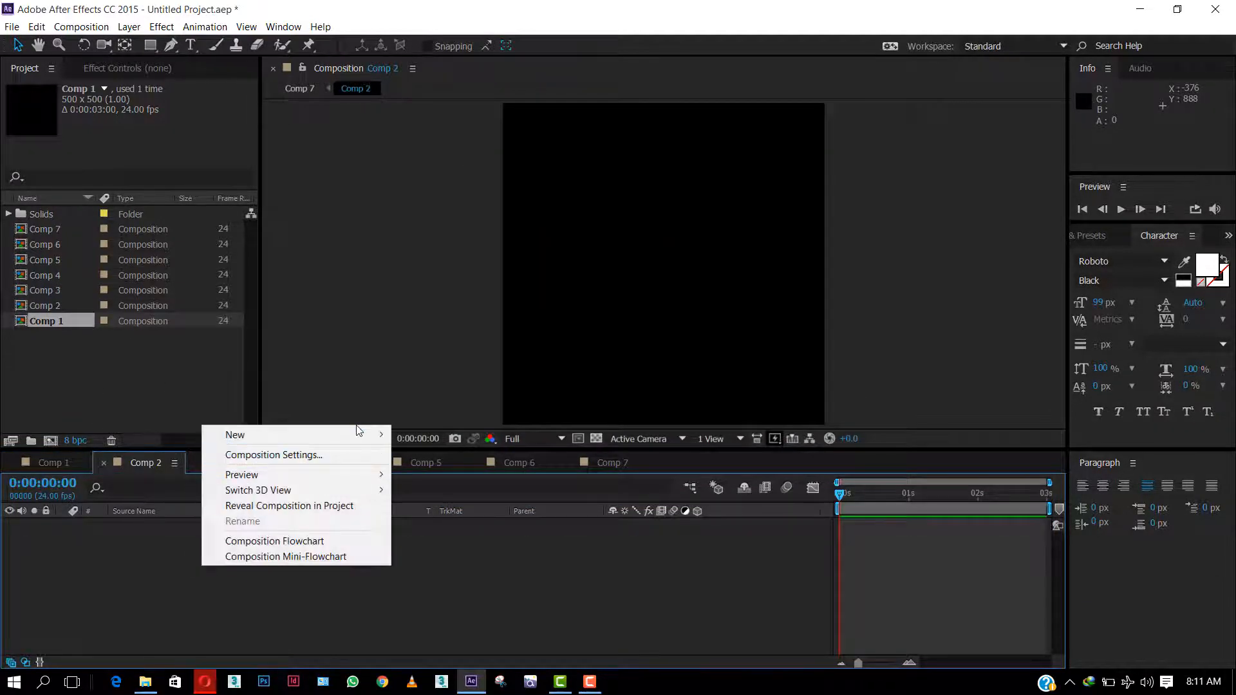
{"action": "mouse_move", "coordinate": [380, 441]}
{"action": "left_click", "coordinate": [427, 470]}
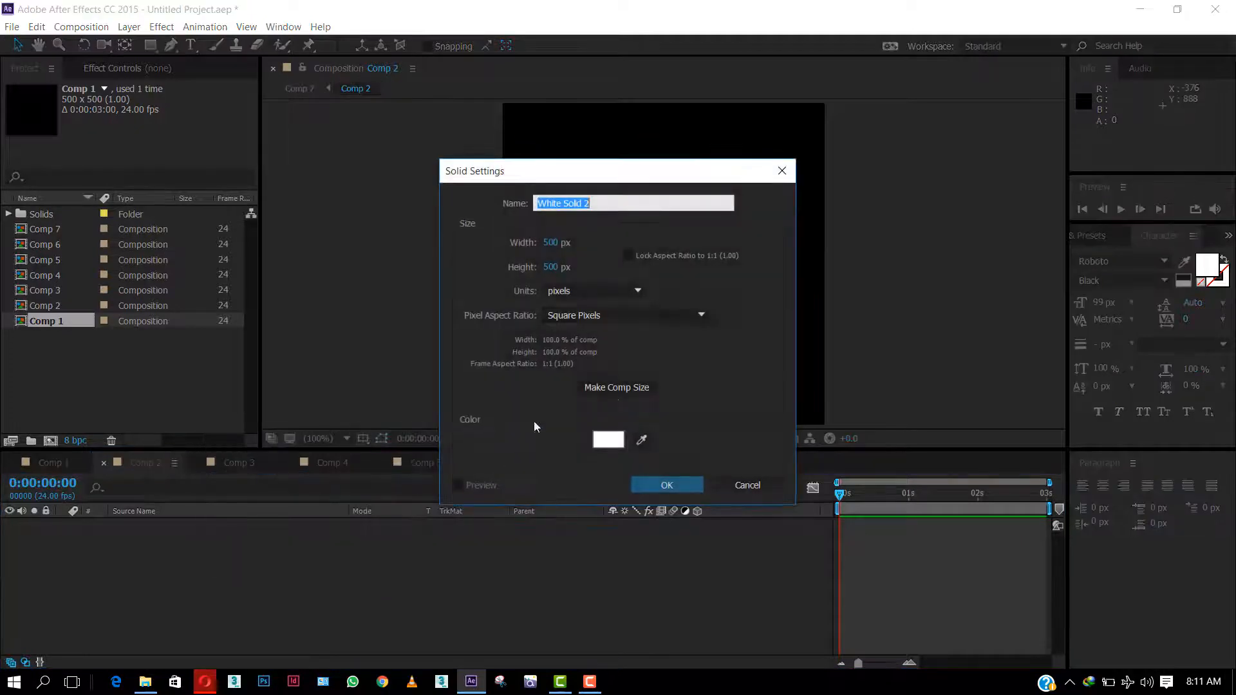
{"action": "left_click", "coordinate": [608, 439]}
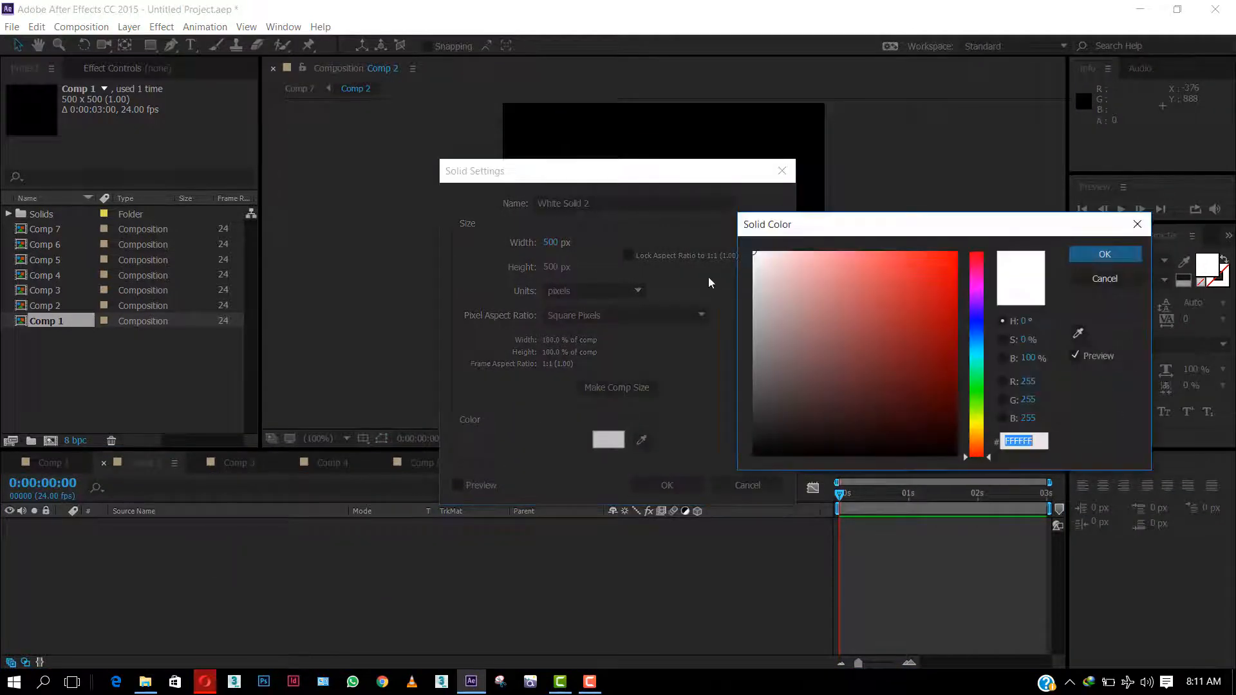
{"action": "left_click", "coordinate": [750, 283]}
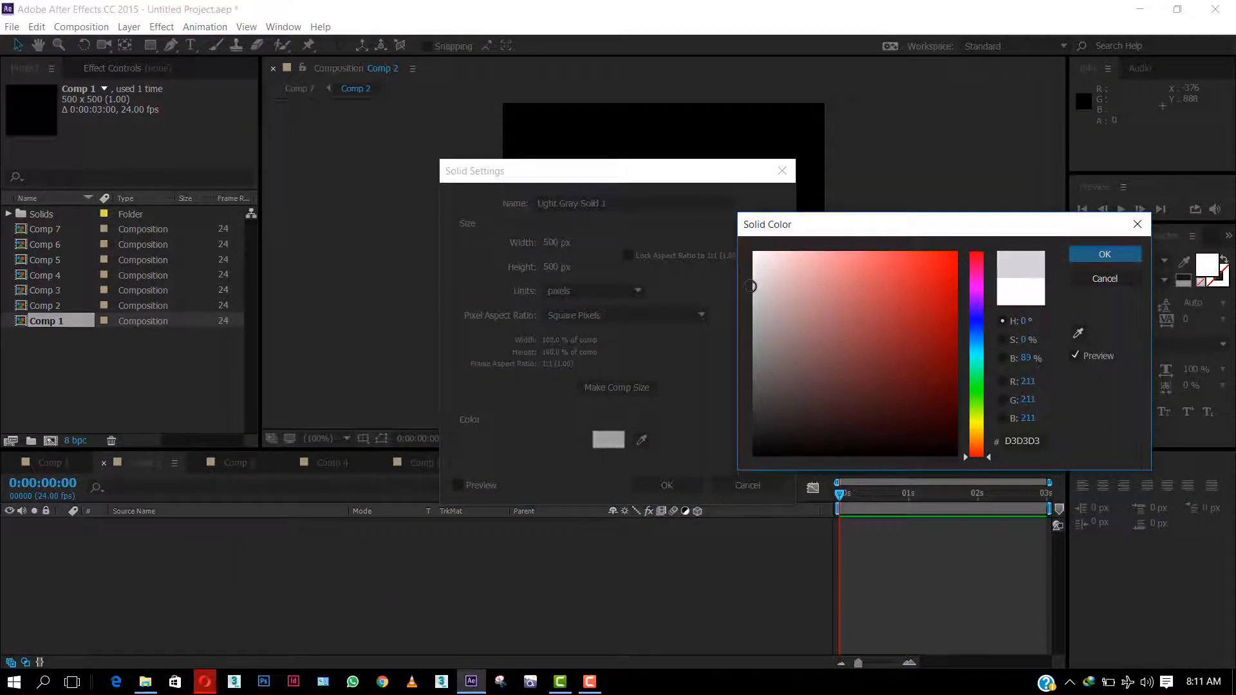
{"action": "left_click", "coordinate": [750, 271]}
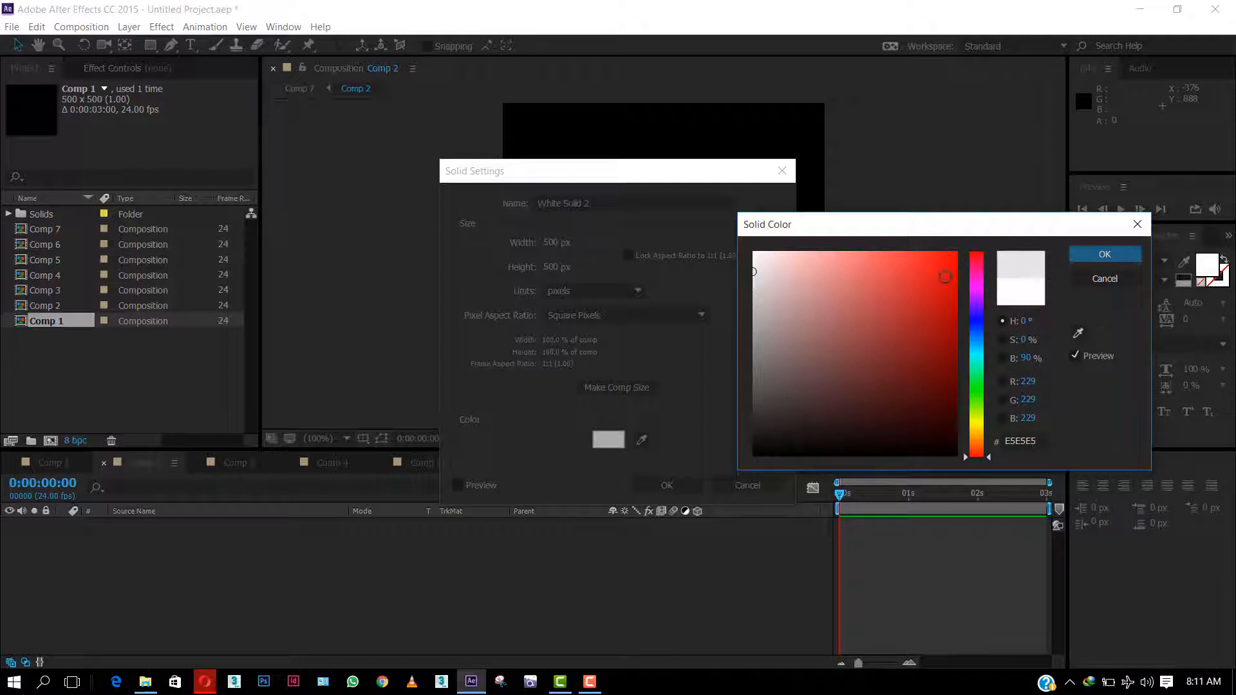
{"action": "left_click", "coordinate": [1097, 253]}
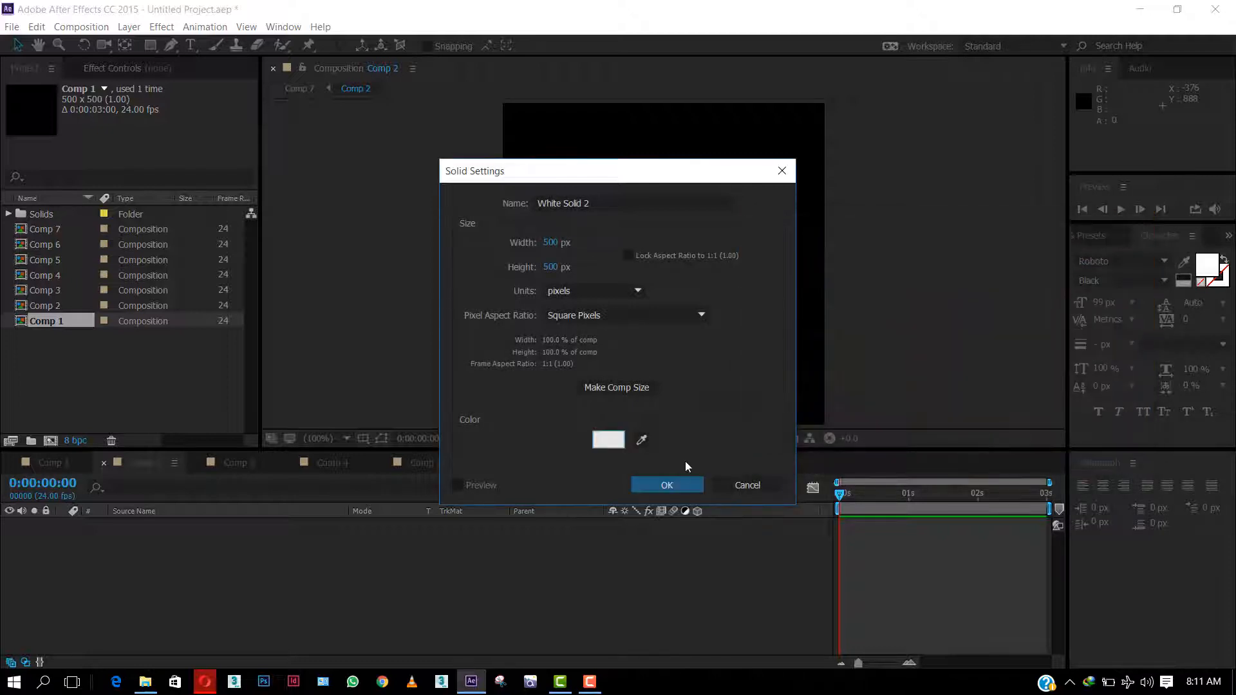
{"action": "left_click", "coordinate": [674, 484]}
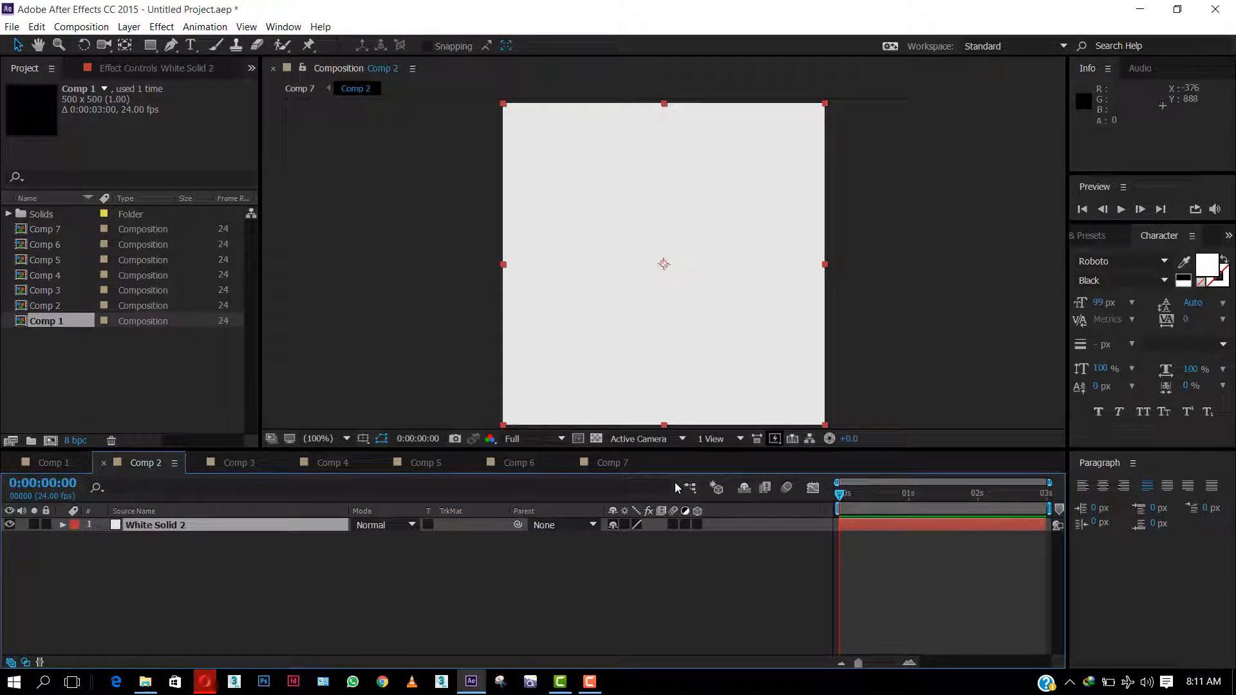
Step: Open Comp 3 and add a 500 × 500 px solid layer in light gray (about CDCBCB)
{"action": "left_click", "coordinate": [237, 460]}
{"action": "right_click", "coordinate": [230, 541]}
{"action": "mouse_move", "coordinate": [316, 415]}
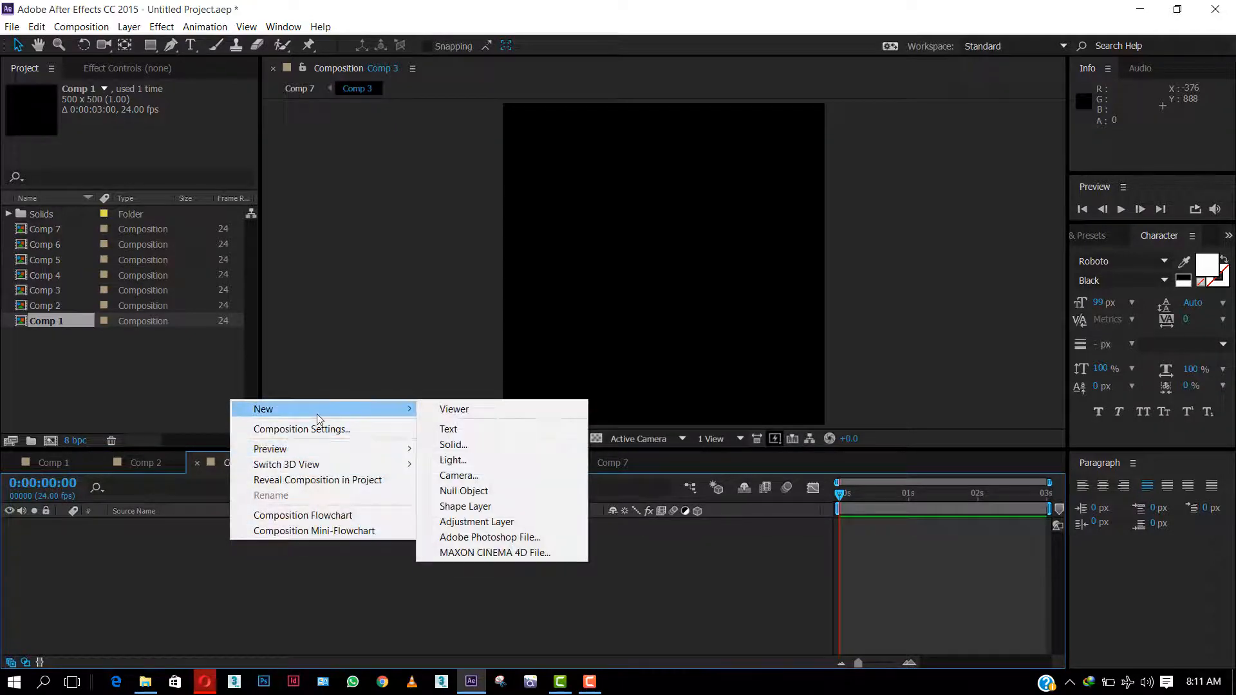
{"action": "left_click", "coordinate": [502, 445]}
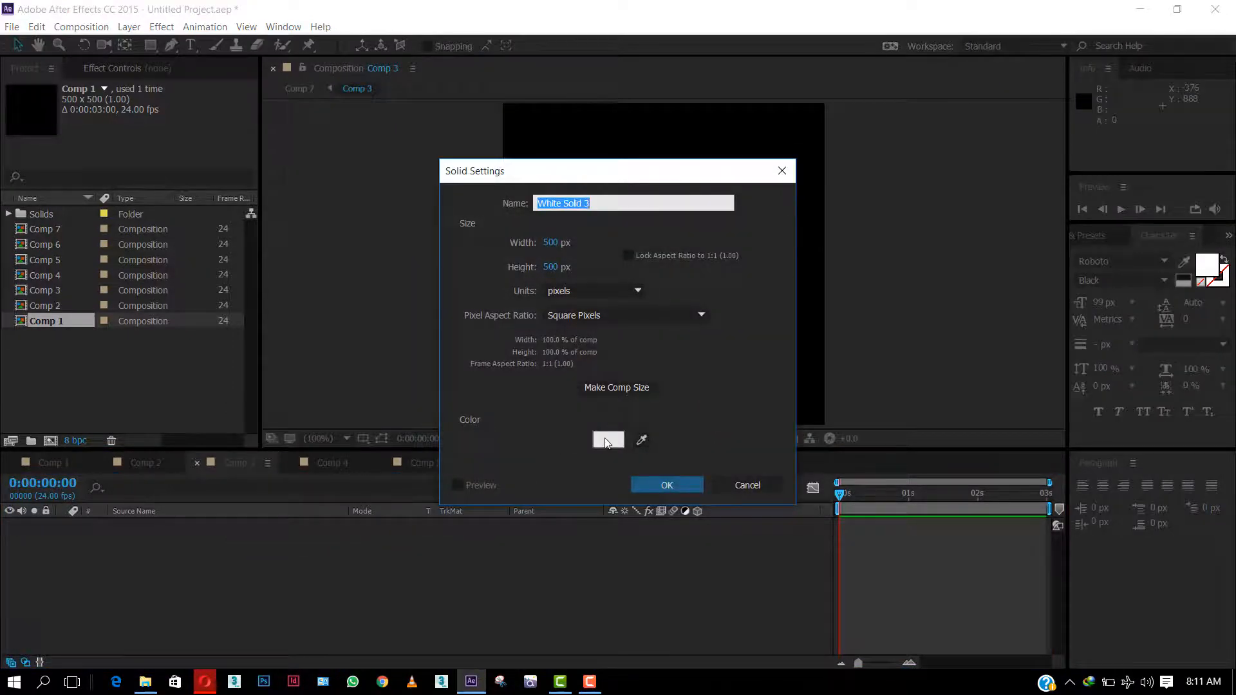
{"action": "left_click", "coordinate": [609, 439]}
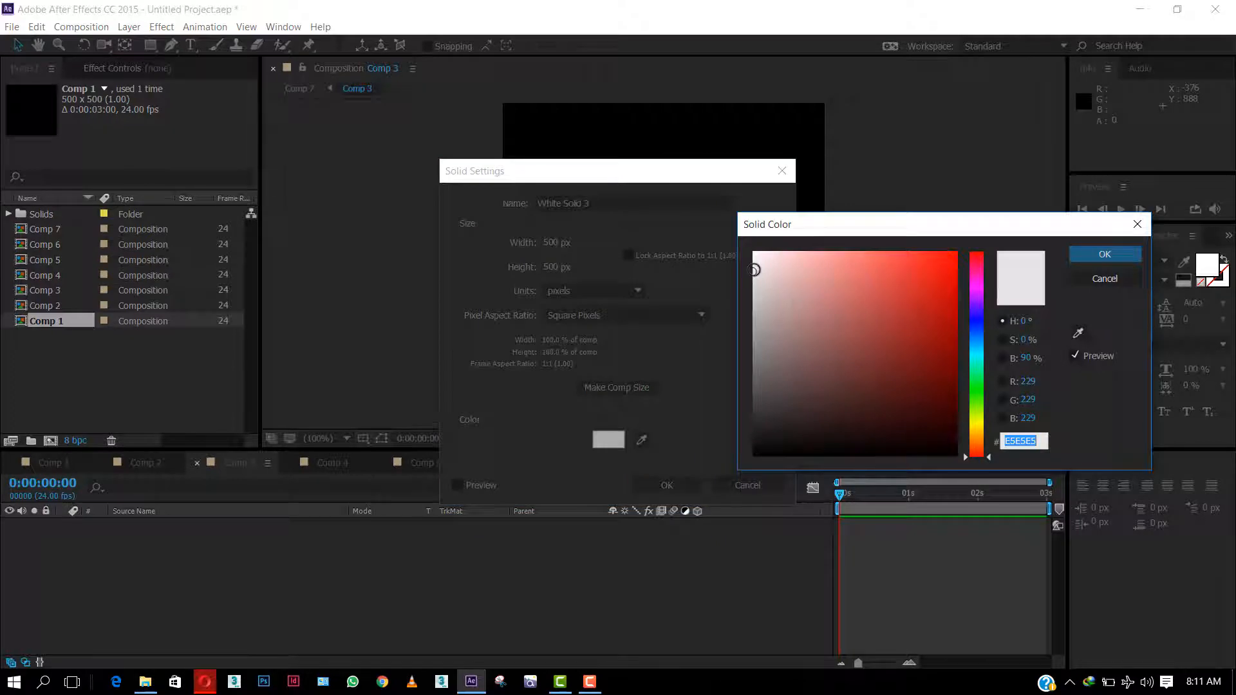
{"action": "left_click_drag", "start_coordinate": [755, 270], "coordinate": [753, 287]}
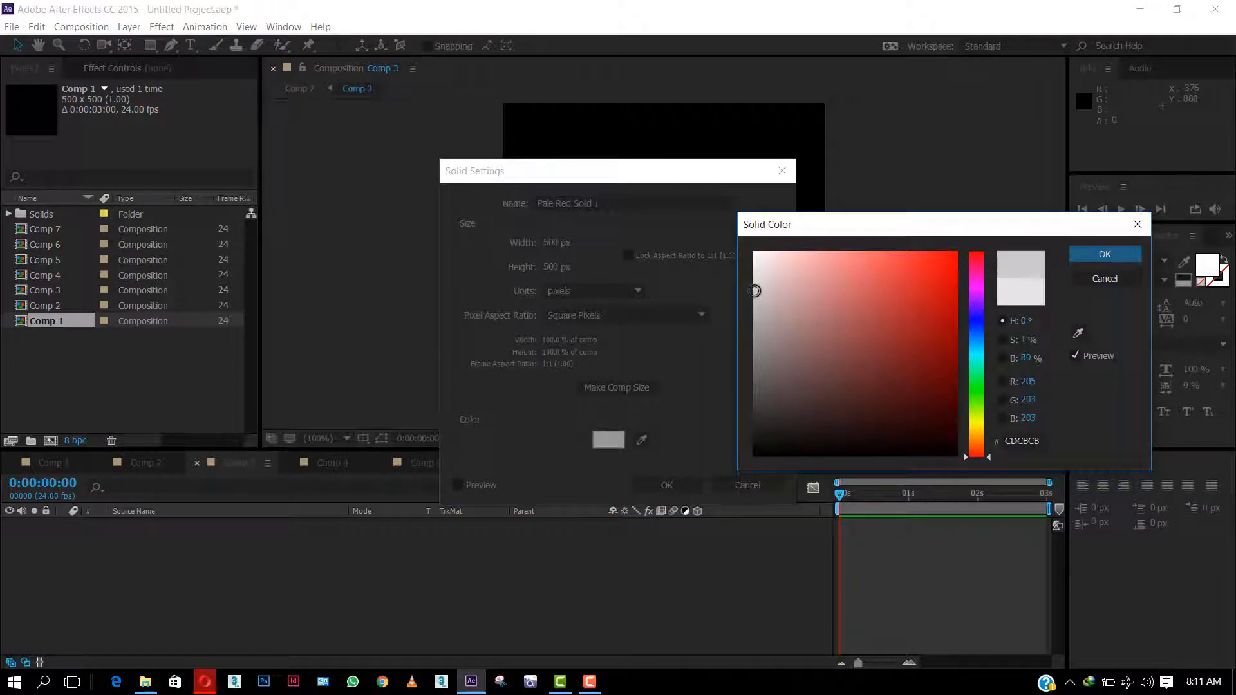
{"action": "key", "text": "Return"}
{"action": "left_click", "coordinate": [676, 484]}
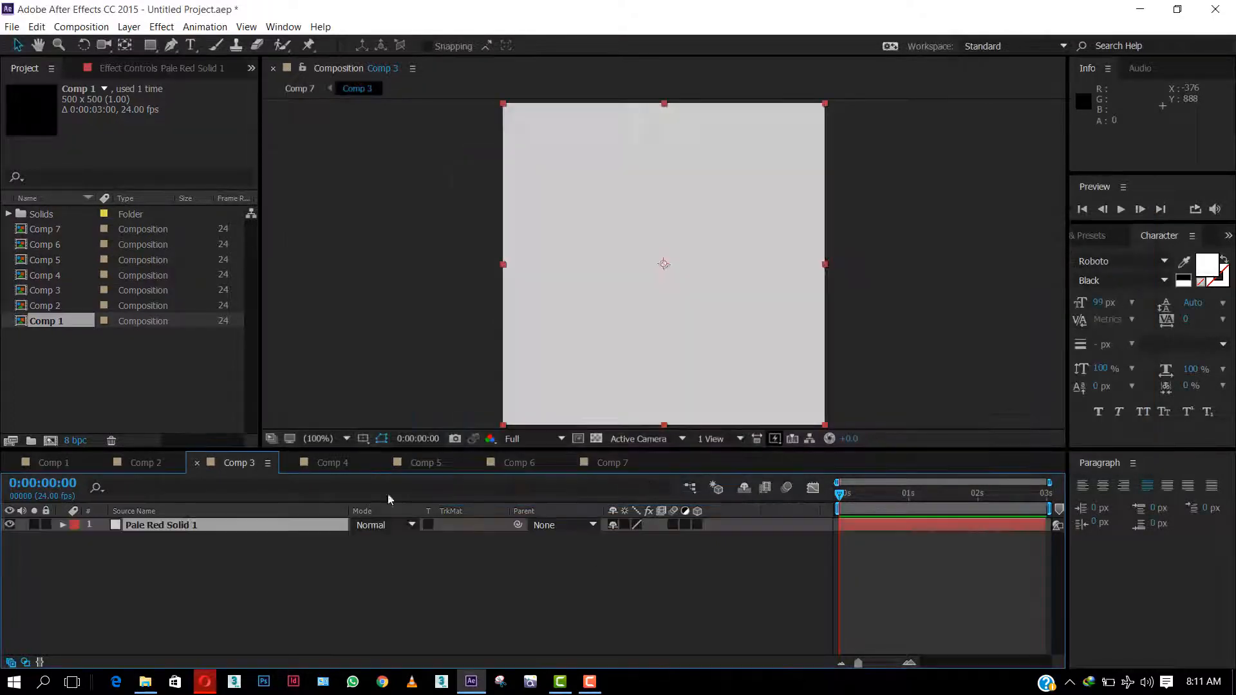
Step: Open Comp 4 and add a 500 × 500 px solid layer in medium gray (BAB8B8)
{"action": "left_click", "coordinate": [327, 464]}
{"action": "right_click", "coordinate": [243, 519]}
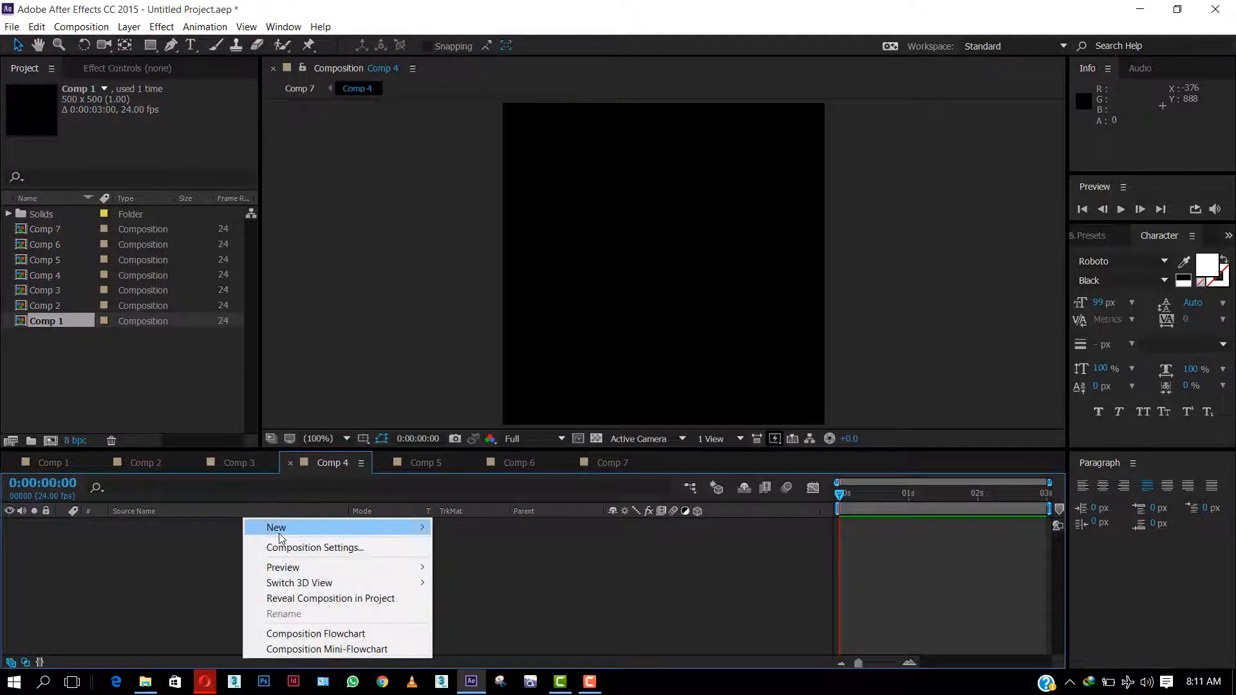
{"action": "right_click", "coordinate": [140, 566]}
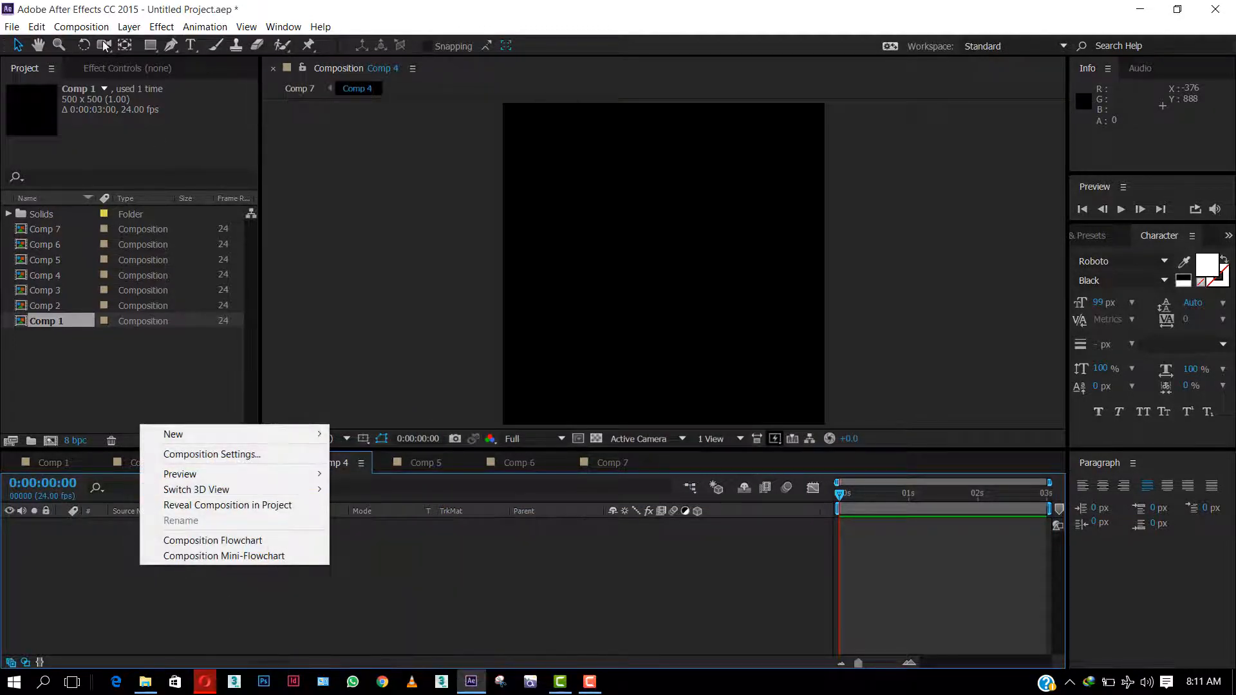
{"action": "mouse_move", "coordinate": [317, 434]}
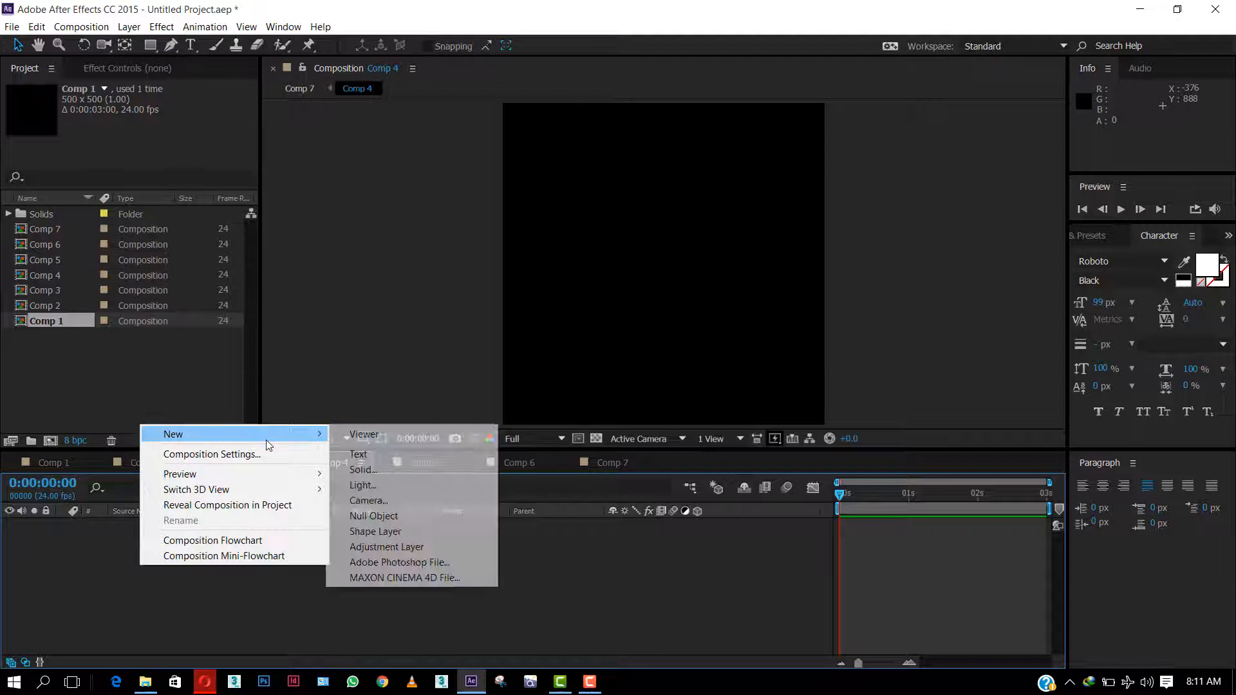
{"action": "left_click", "coordinate": [375, 475]}
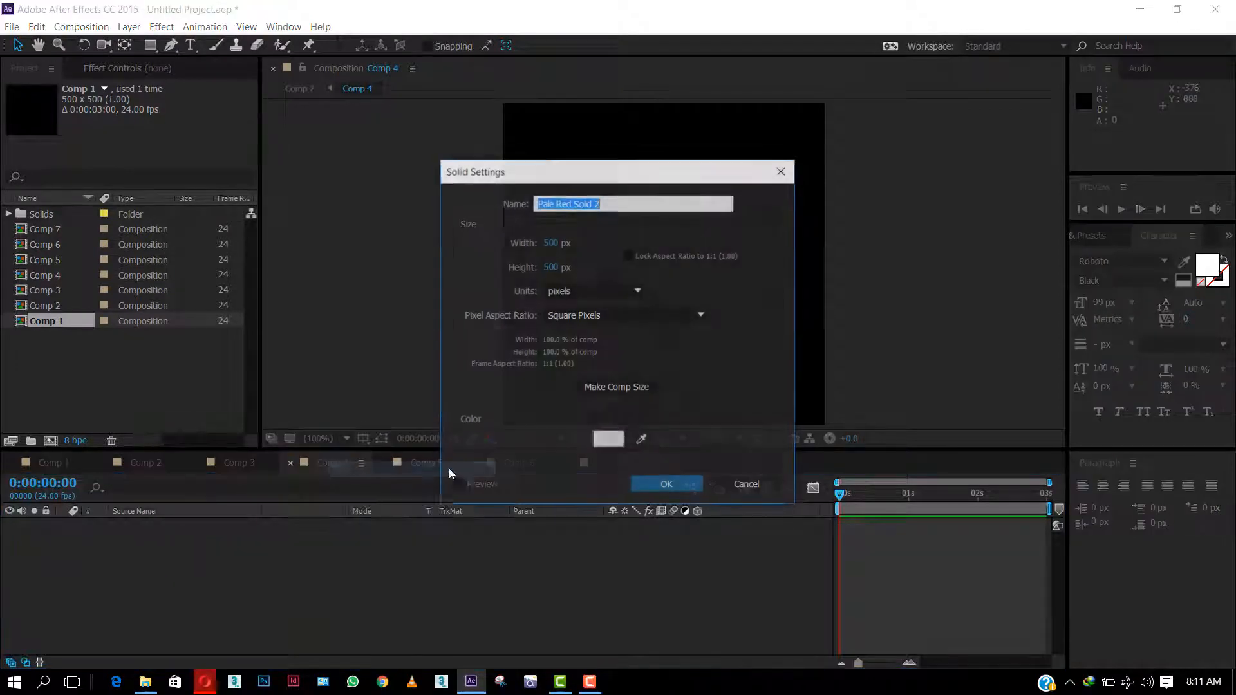
{"action": "left_click", "coordinate": [607, 442]}
{"action": "left_click", "coordinate": [755, 306]}
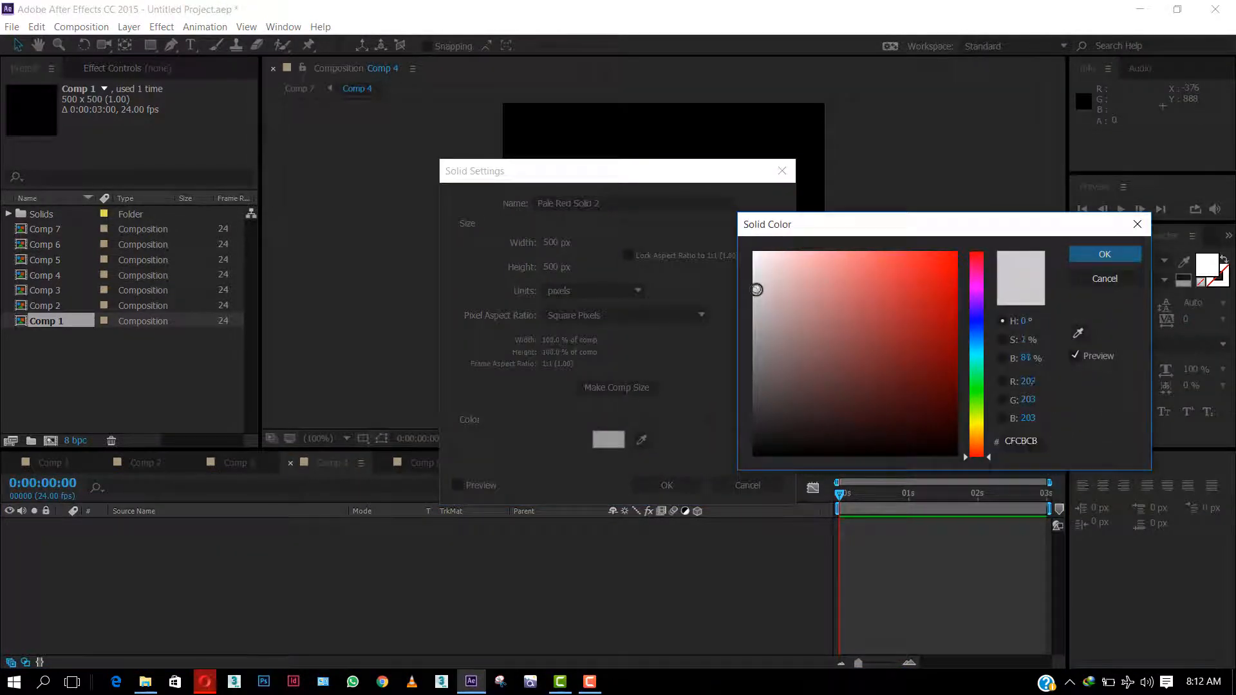
{"action": "left_click", "coordinate": [1104, 255]}
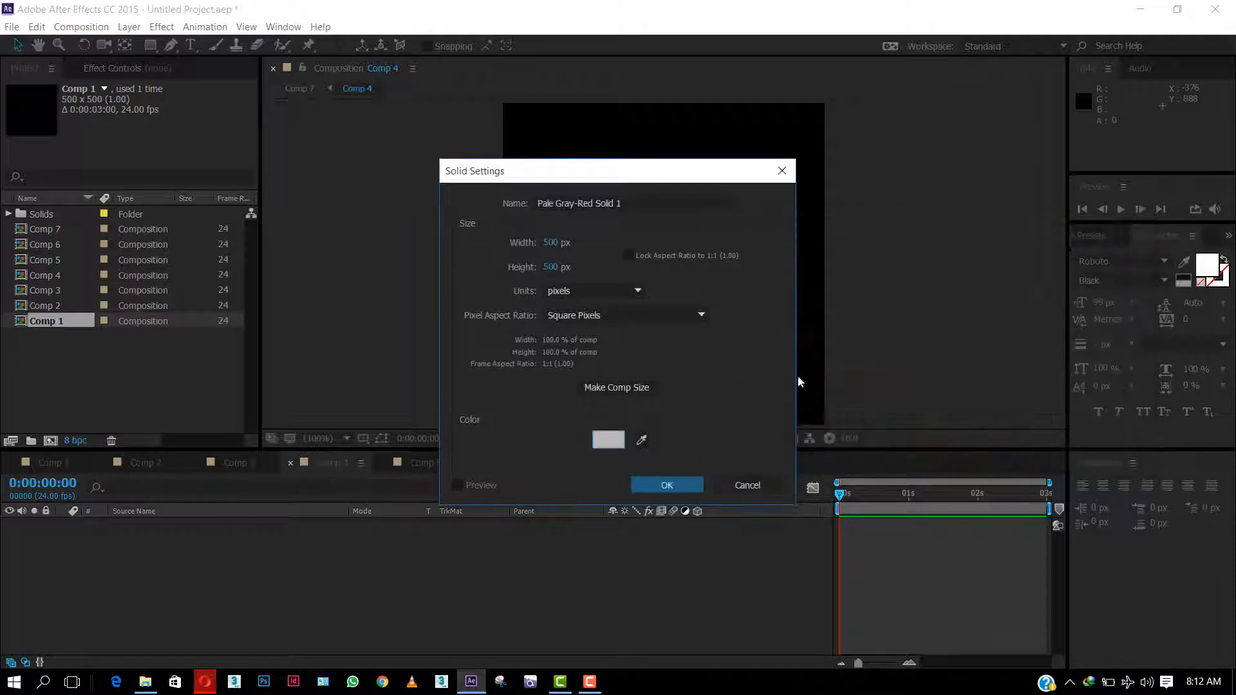
{"action": "left_click", "coordinate": [666, 485]}
Step: Open Comp 5 and add a 500 × 500 px solid layer in pale pinkish gray (E3D7D7)
{"action": "left_click", "coordinate": [443, 460]}
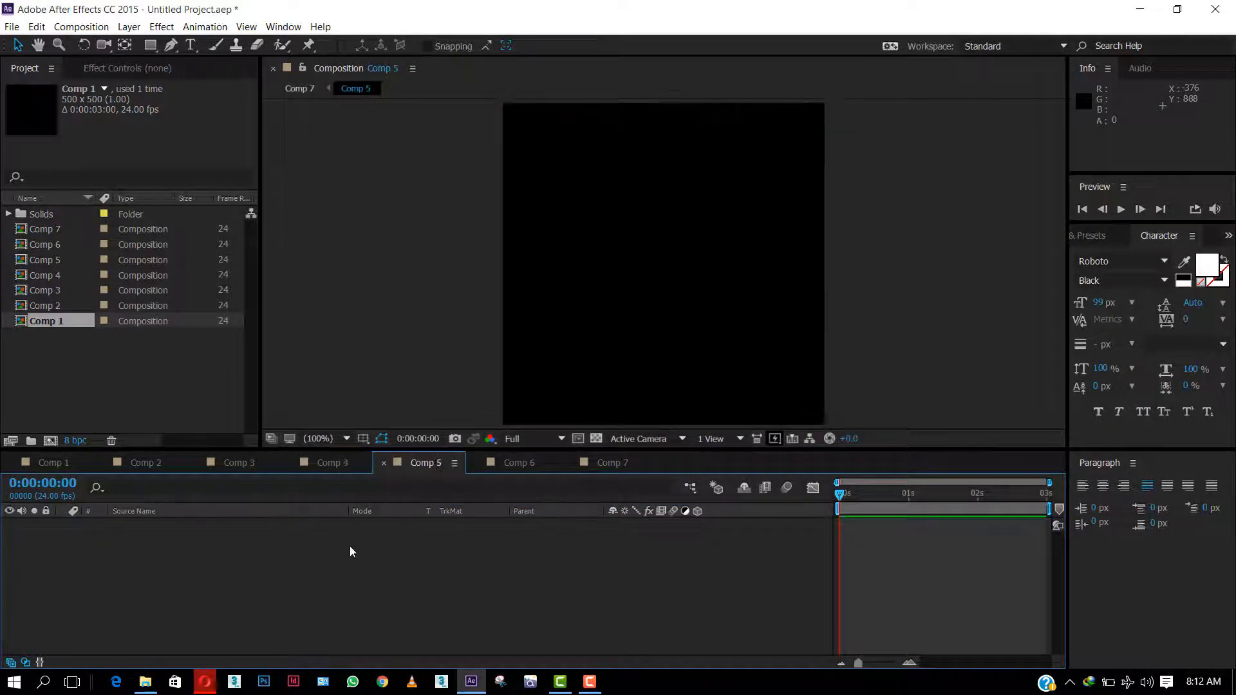
{"action": "right_click", "coordinate": [349, 545]}
{"action": "mouse_move", "coordinate": [448, 412]}
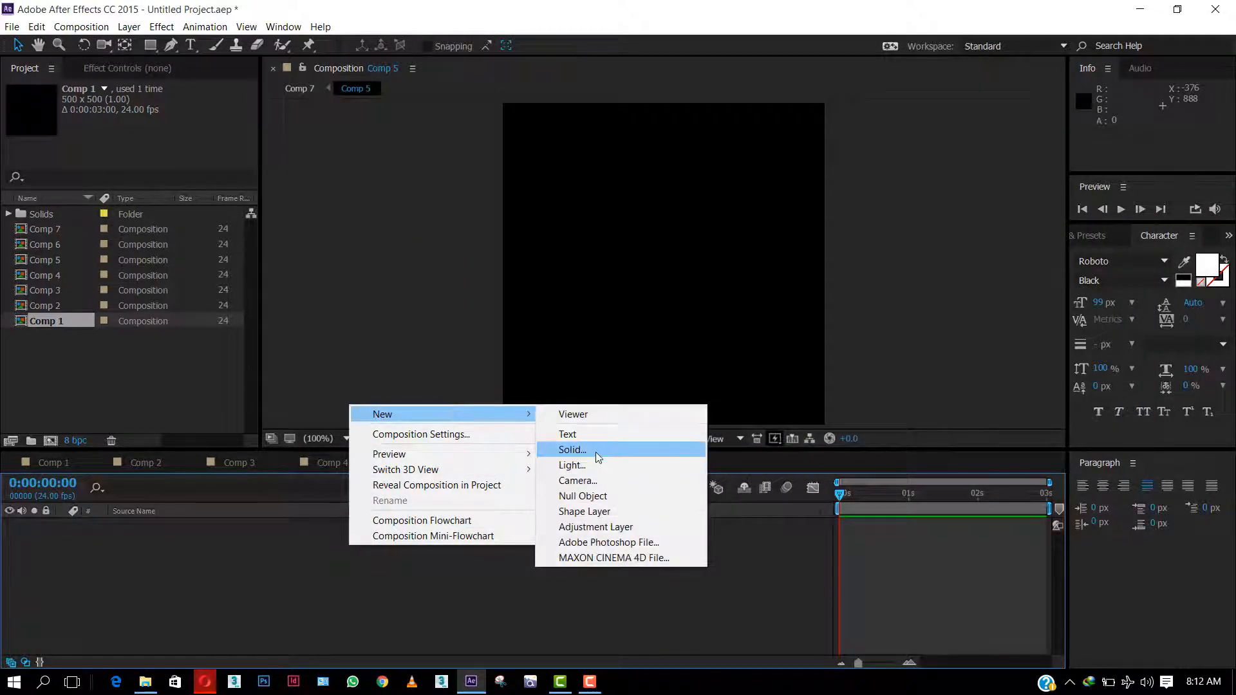
{"action": "left_click", "coordinate": [596, 451]}
{"action": "left_click", "coordinate": [608, 440]}
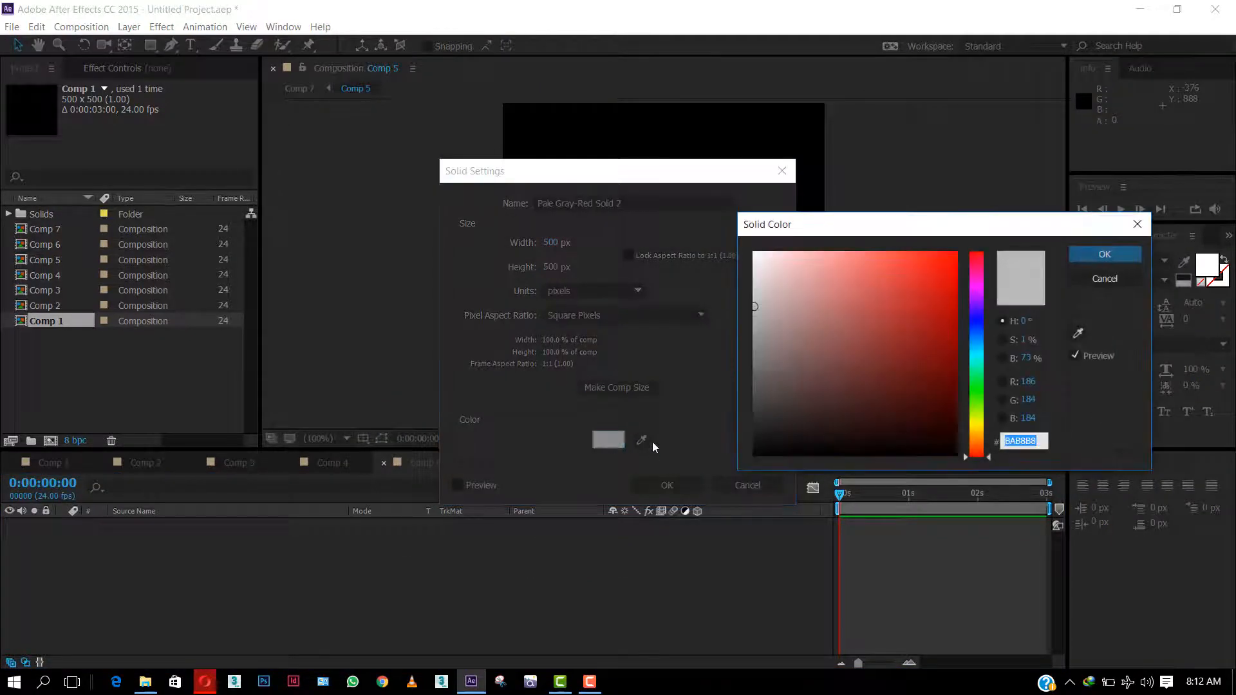
{"action": "left_click_drag", "start_coordinate": [754, 306], "coordinate": [763, 274]}
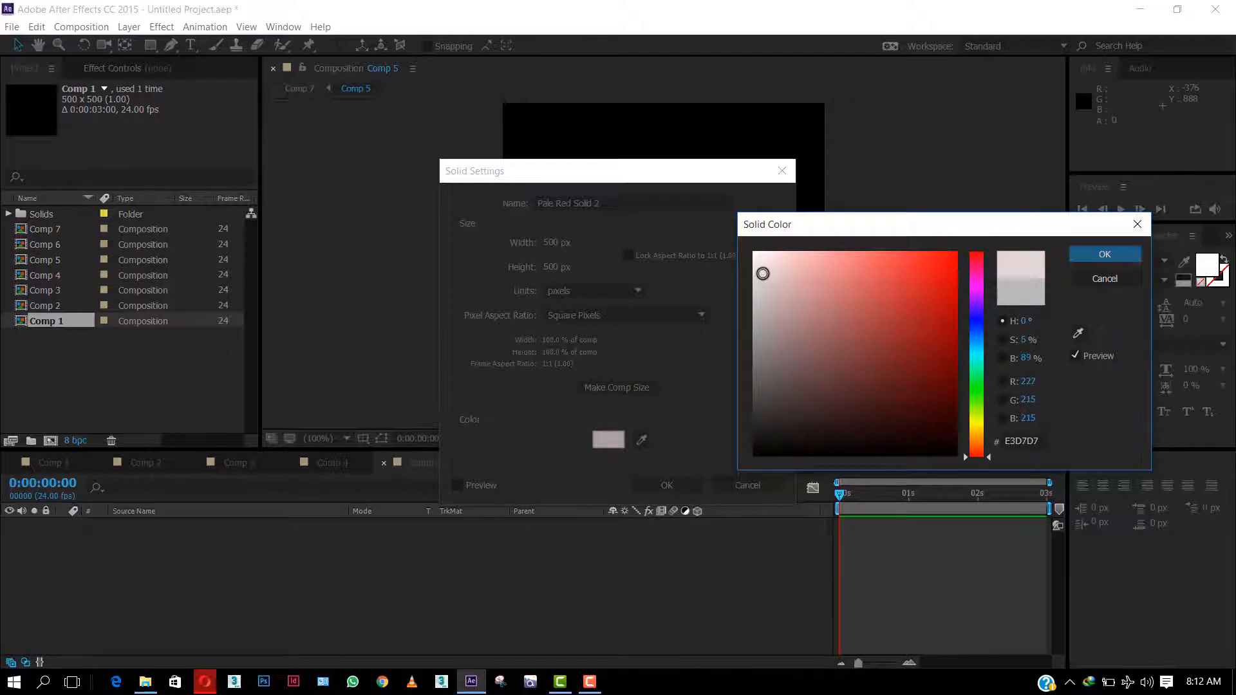
{"action": "left_click", "coordinate": [1101, 256]}
{"action": "left_click", "coordinate": [688, 488]}
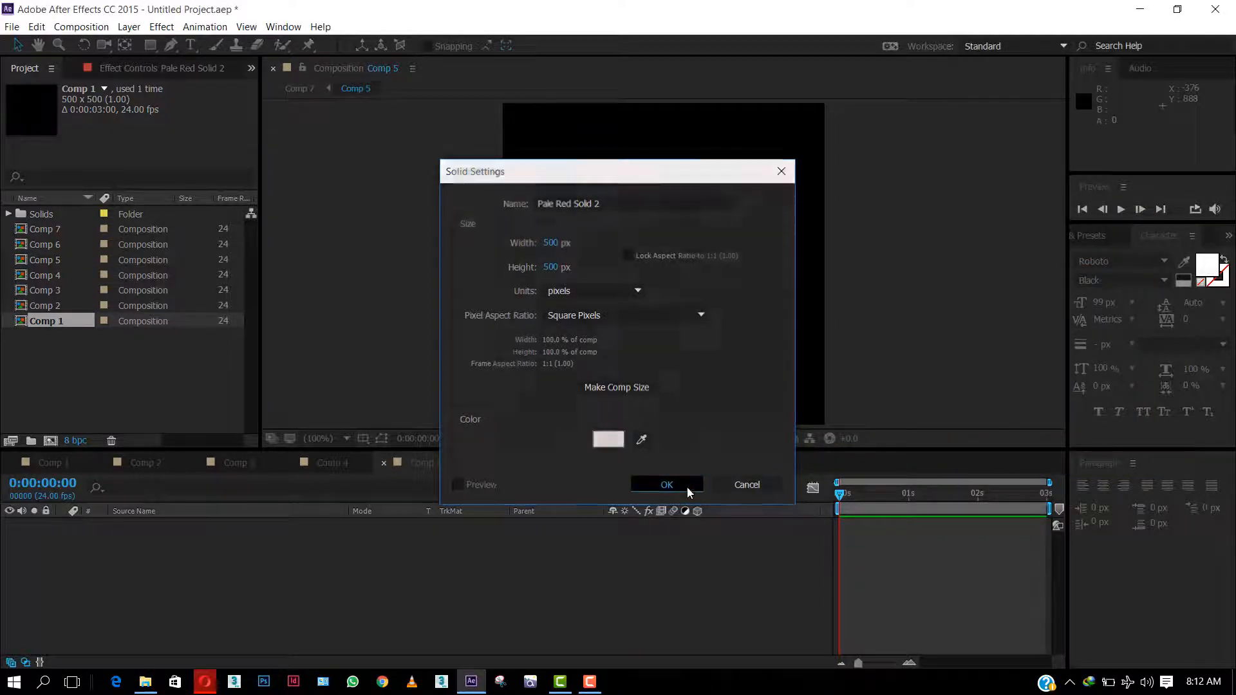
Step: Open Comp 6 and add a 500 × 500 px solid layer in red (about D60000)
{"action": "left_click", "coordinate": [520, 470]}
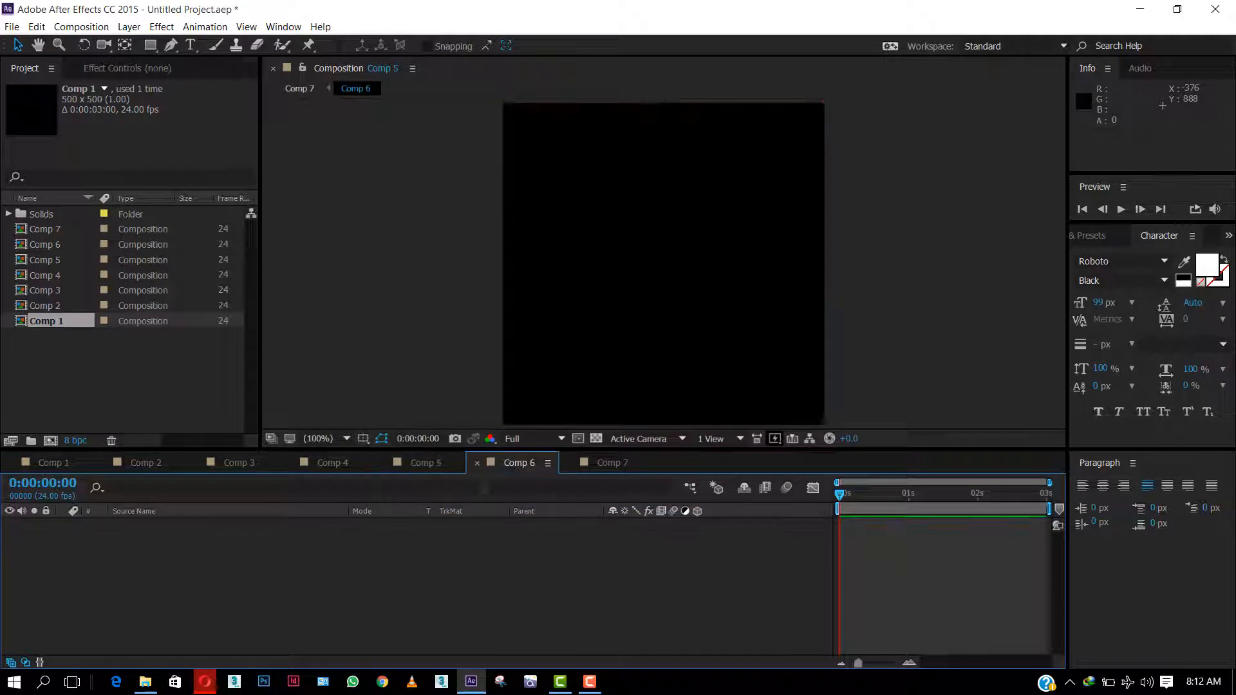
{"action": "right_click", "coordinate": [389, 551]}
{"action": "mouse_move", "coordinate": [560, 420]}
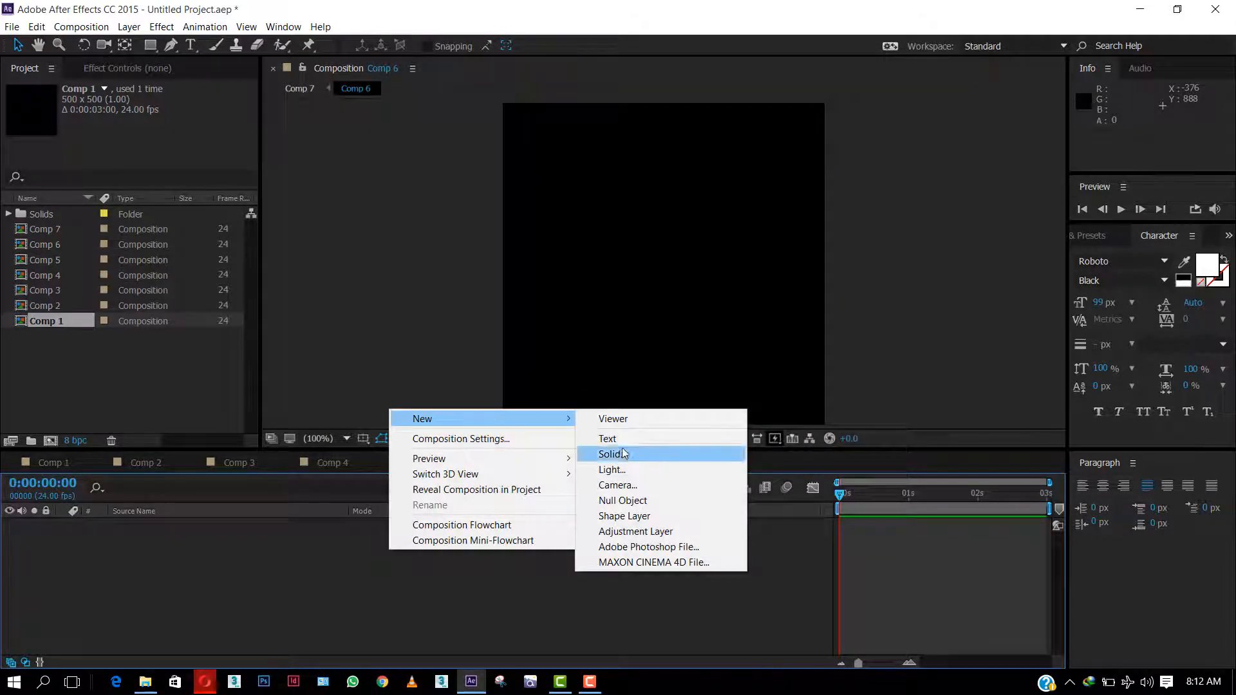
{"action": "left_click", "coordinate": [622, 453]}
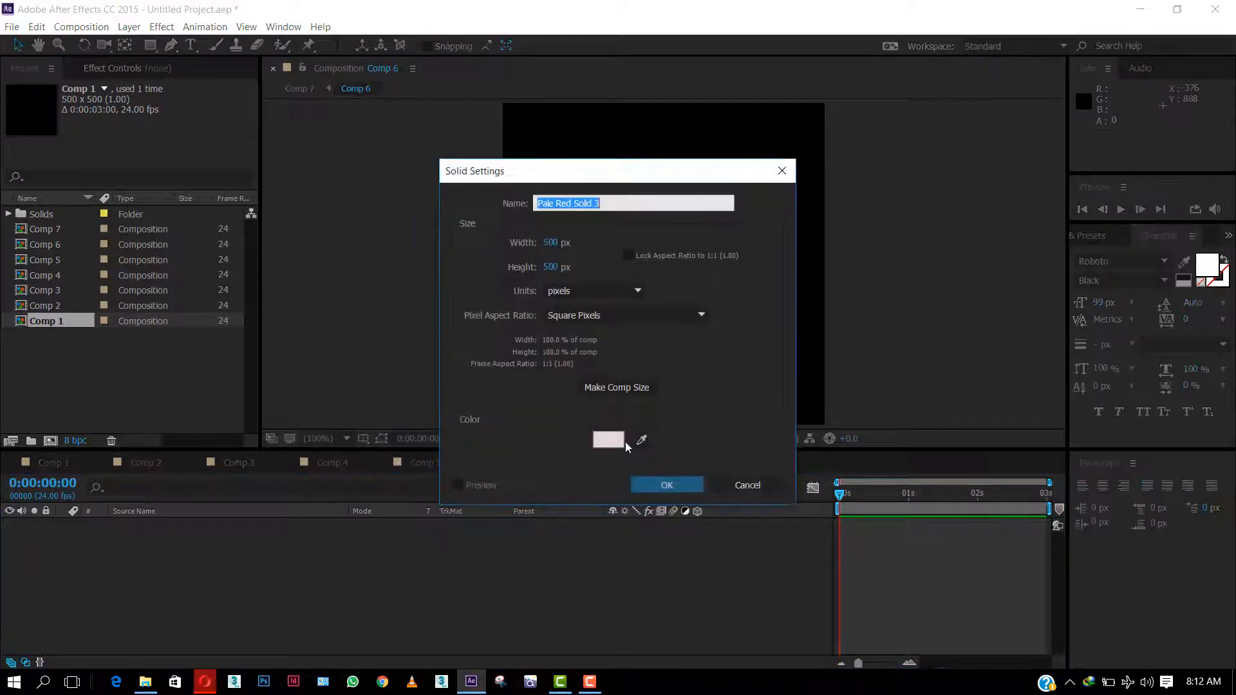
{"action": "left_click", "coordinate": [614, 441]}
{"action": "mouse_move", "coordinate": [815, 297]}
{"action": "left_mouse_down"}
{"action": "mouse_move", "coordinate": [958, 256]}
{"action": "mouse_move", "coordinate": [970, 283]}
{"action": "left_mouse_up"}
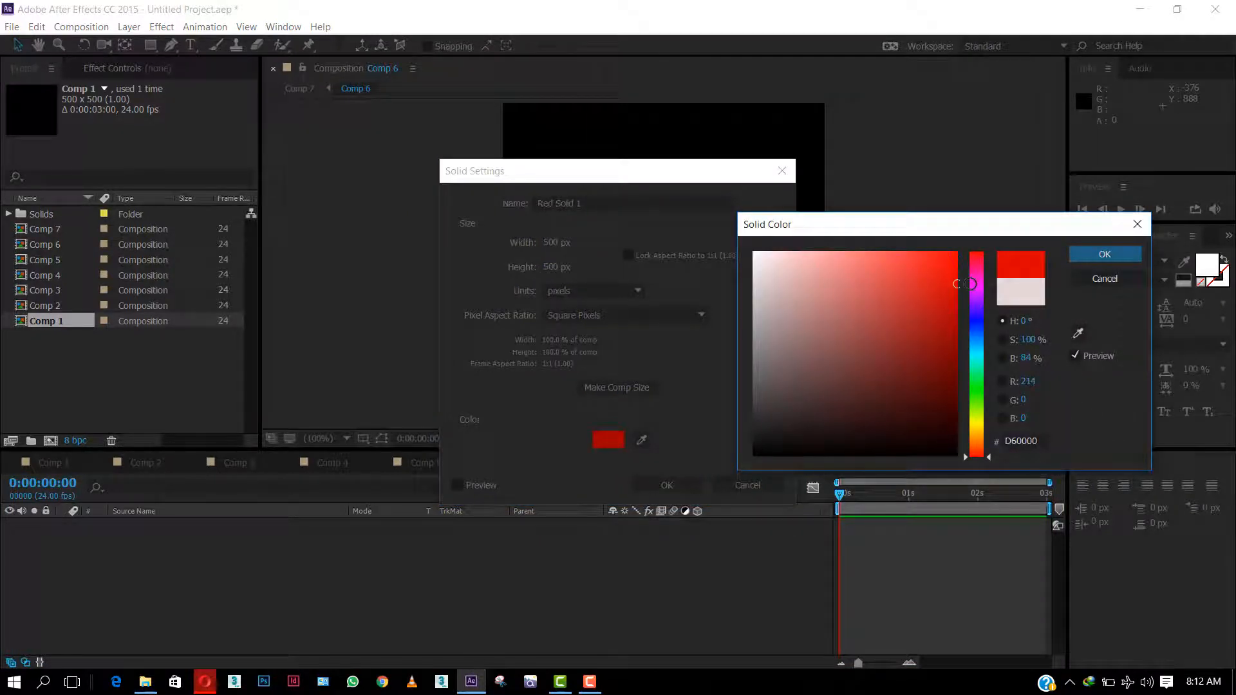
{"action": "left_click", "coordinate": [1082, 257]}
{"action": "left_click", "coordinate": [681, 483]}
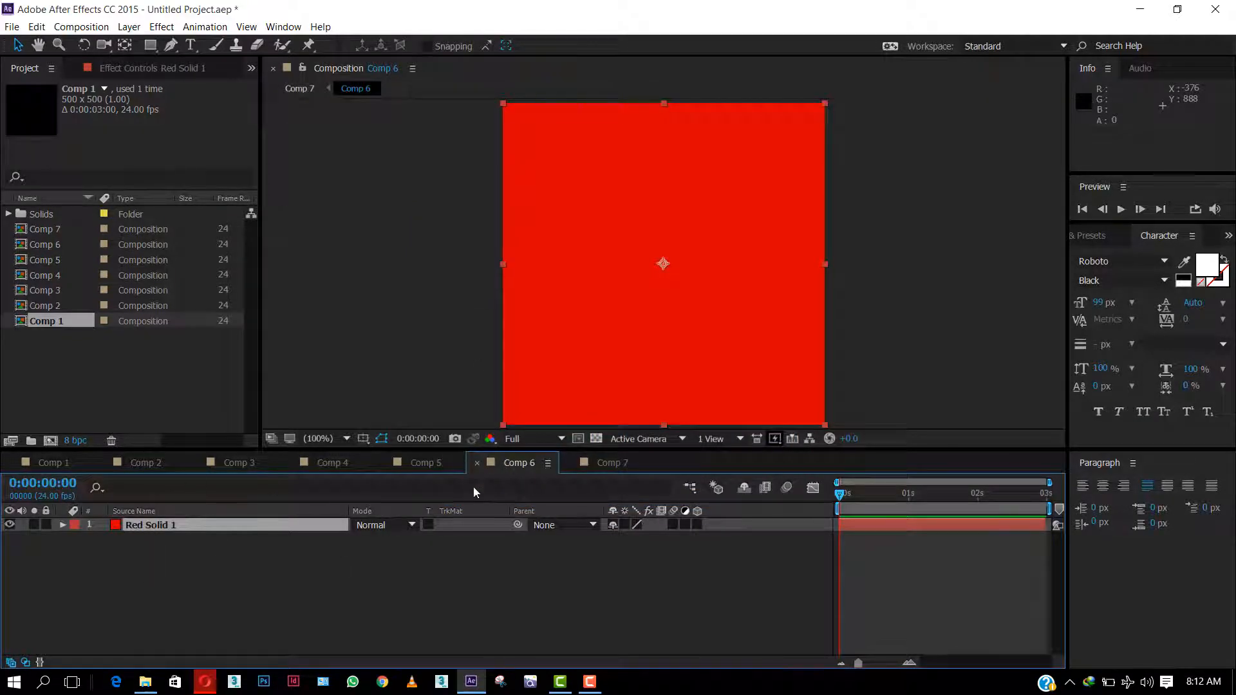
Step: Open Comp 7, select all six layers and reveal their Anchor Point properties
{"action": "left_click", "coordinate": [623, 462]}
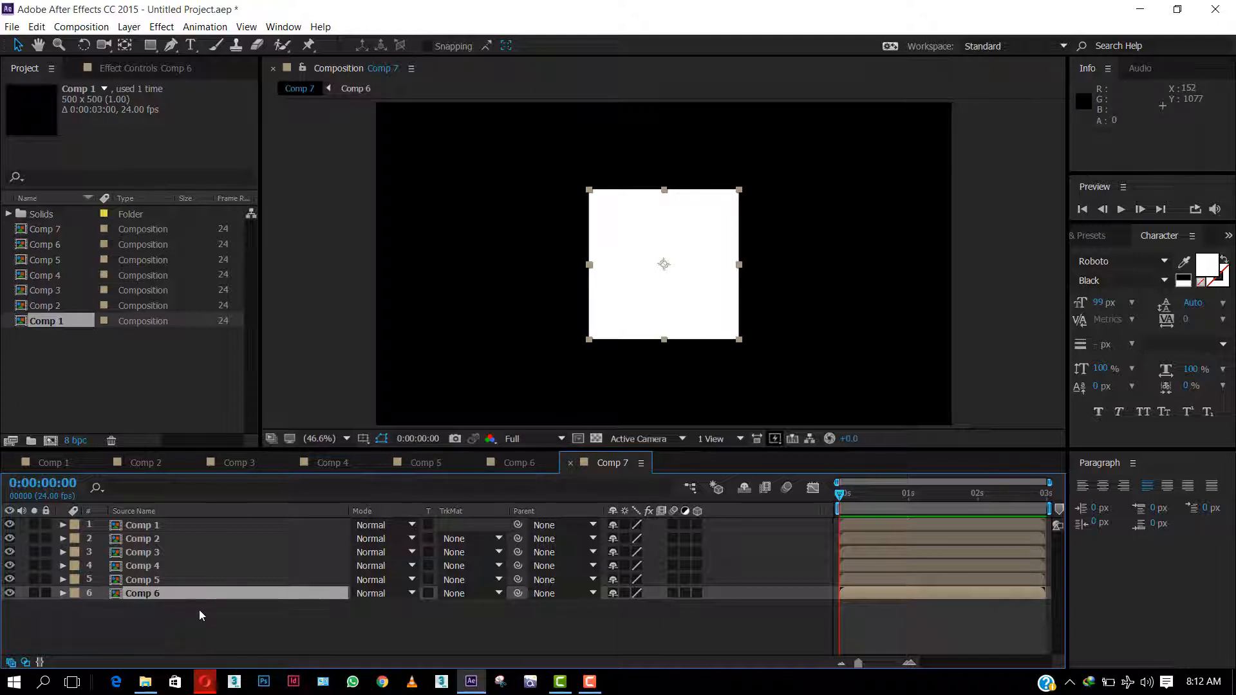
{"action": "key", "text": "ctrl+a"}
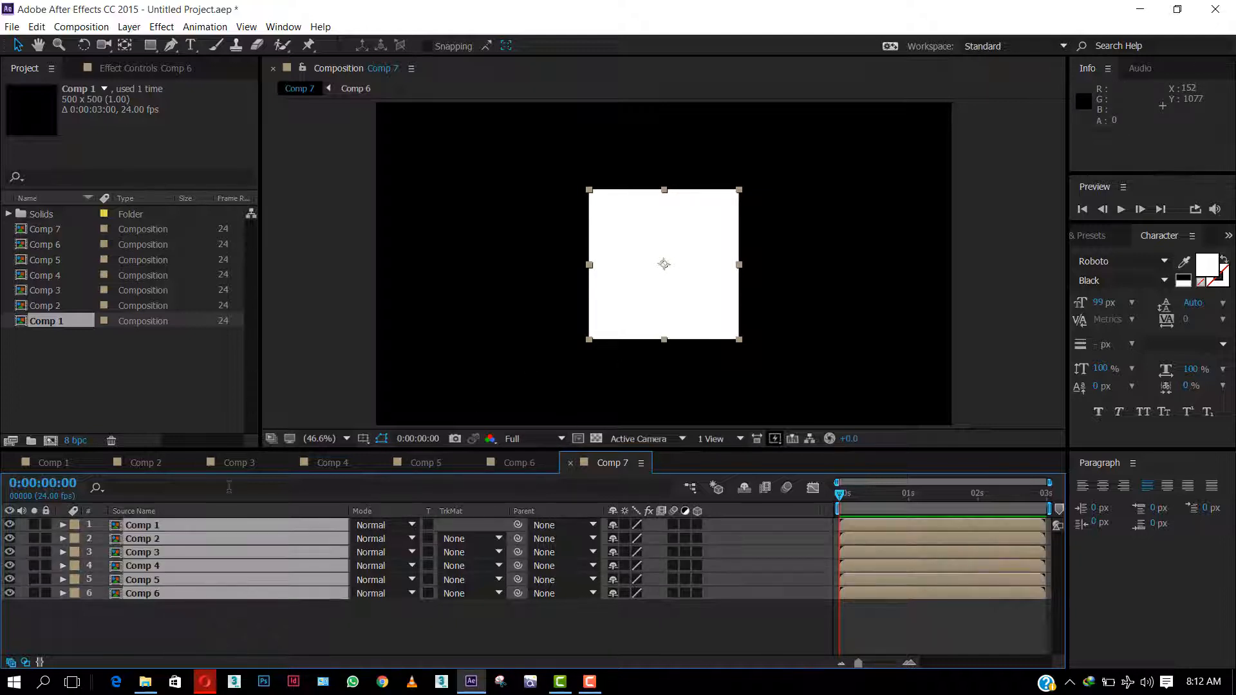
{"action": "key", "text": "a"}
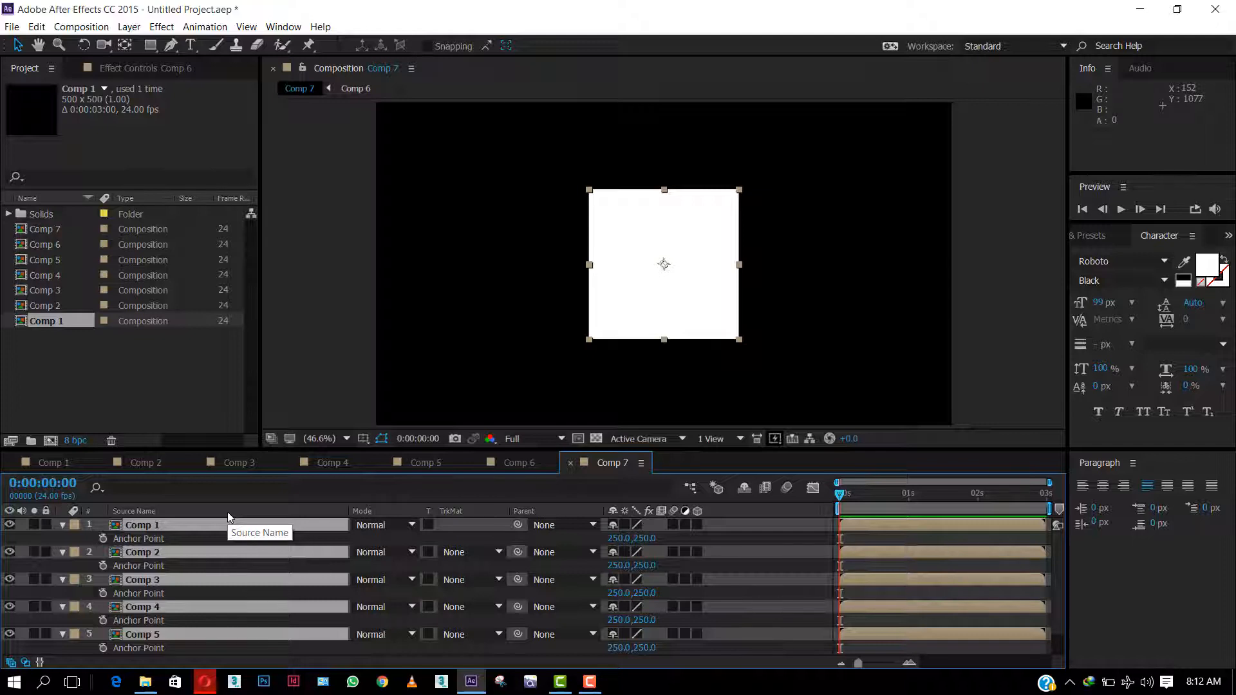
Step: Collapse the revealed properties of all six Comp 7 layers, keeping every layer selected
{"action": "left_click", "coordinate": [64, 526]}
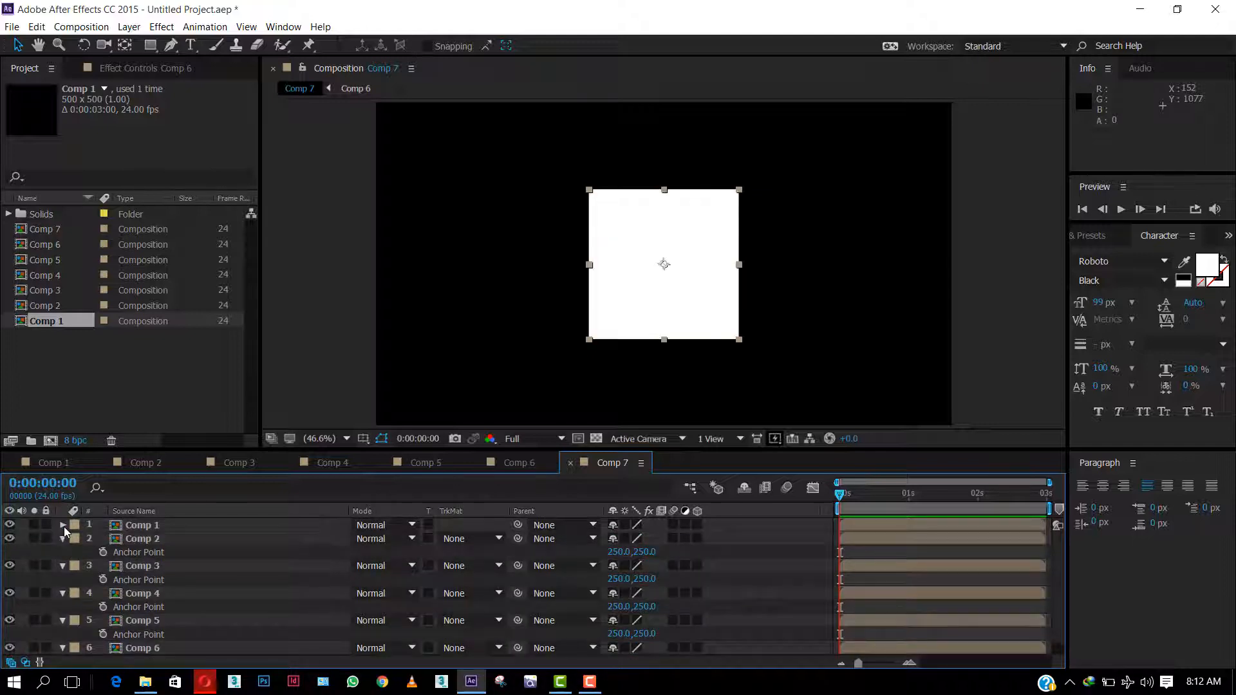
{"action": "key", "text": "ctrl+a"}
{"action": "left_click", "coordinate": [64, 527]}
{"action": "left_click", "coordinate": [63, 527]}
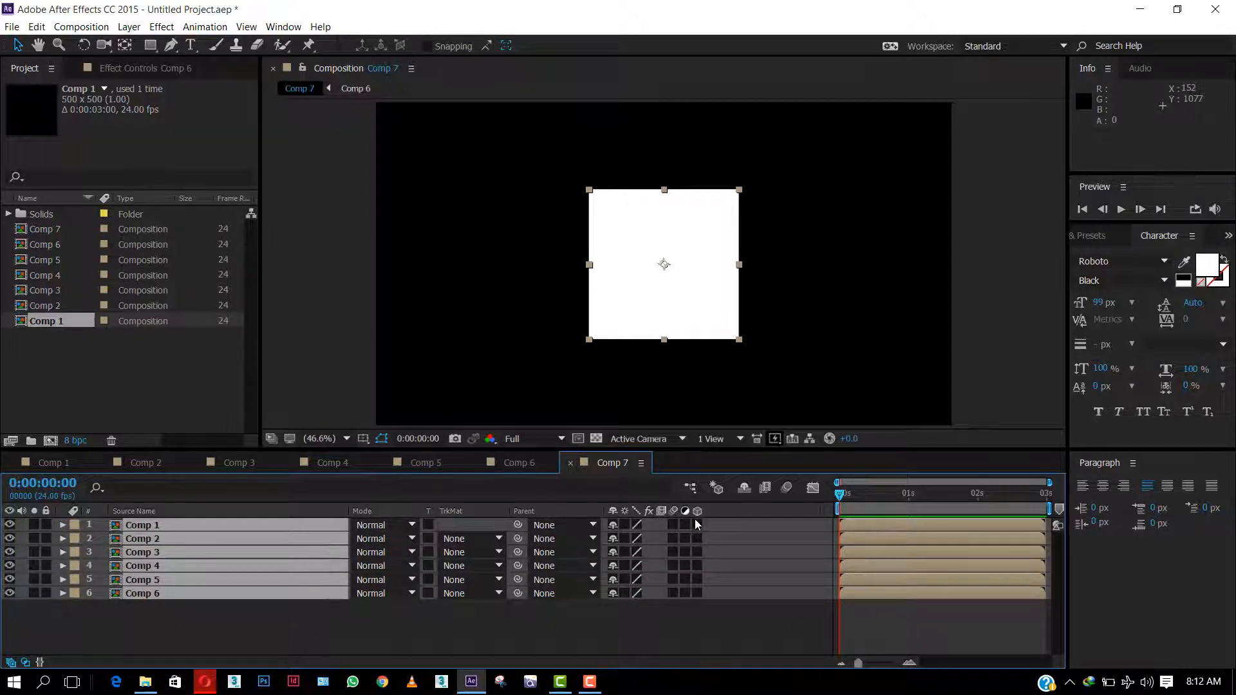
Step: Toggle the visibility of the Layer Switches pane in the Comp 7 timeline
{"action": "left_click", "coordinate": [11, 662]}
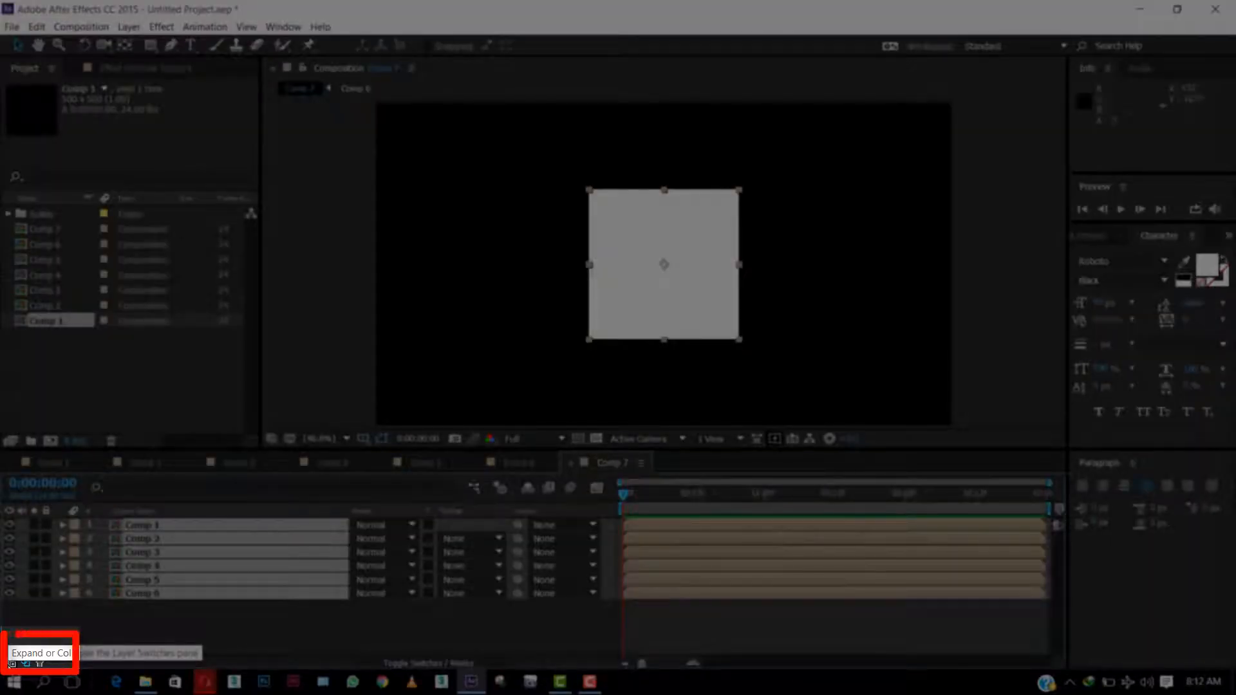
{"action": "left_click", "coordinate": [11, 663]}
{"action": "left_click", "coordinate": [11, 662]}
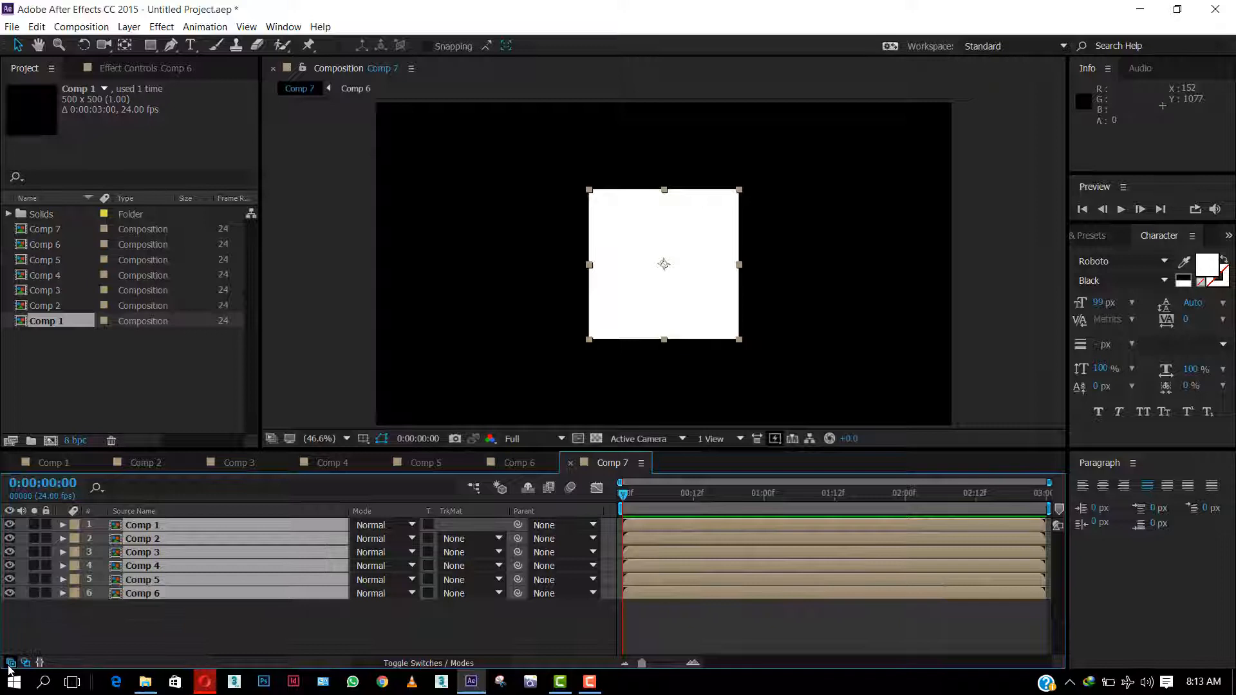
Step: Make all six Comp 7 layers 3D and set the Z value of their Anchor Points to 250
{"action": "left_click", "coordinate": [11, 662]}
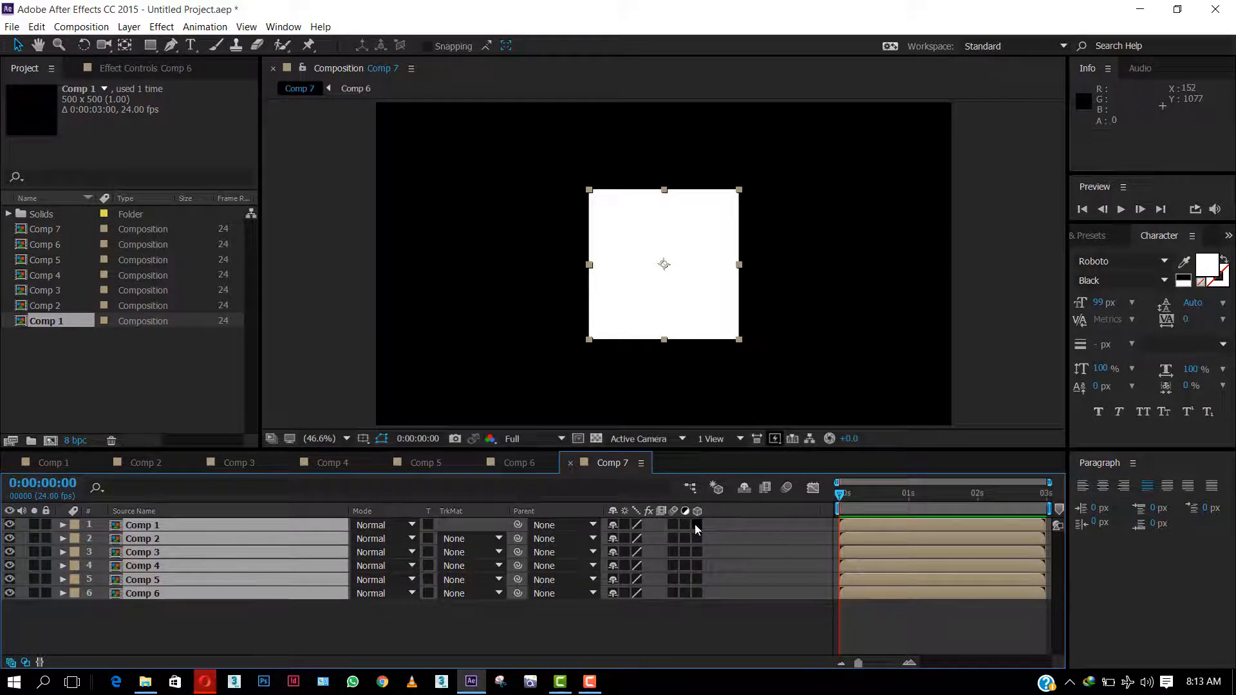
{"action": "left_click_drag", "start_coordinate": [697, 525], "coordinate": [699, 548]}
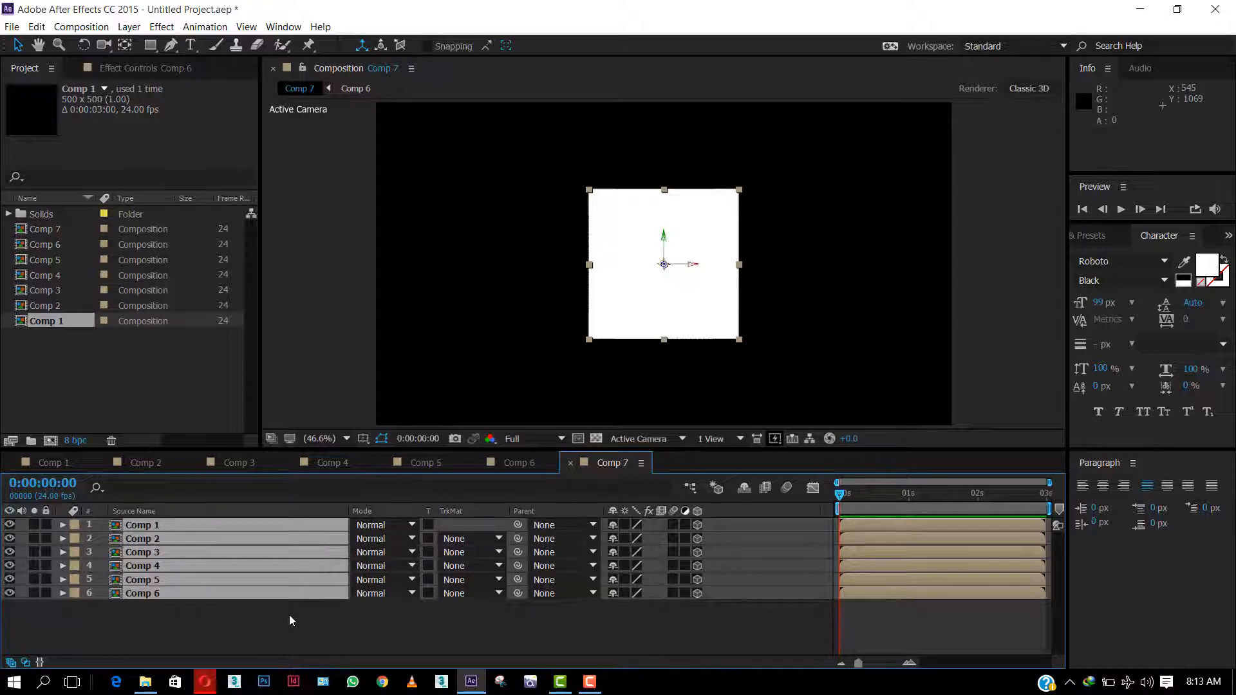
{"action": "key", "text": "a"}
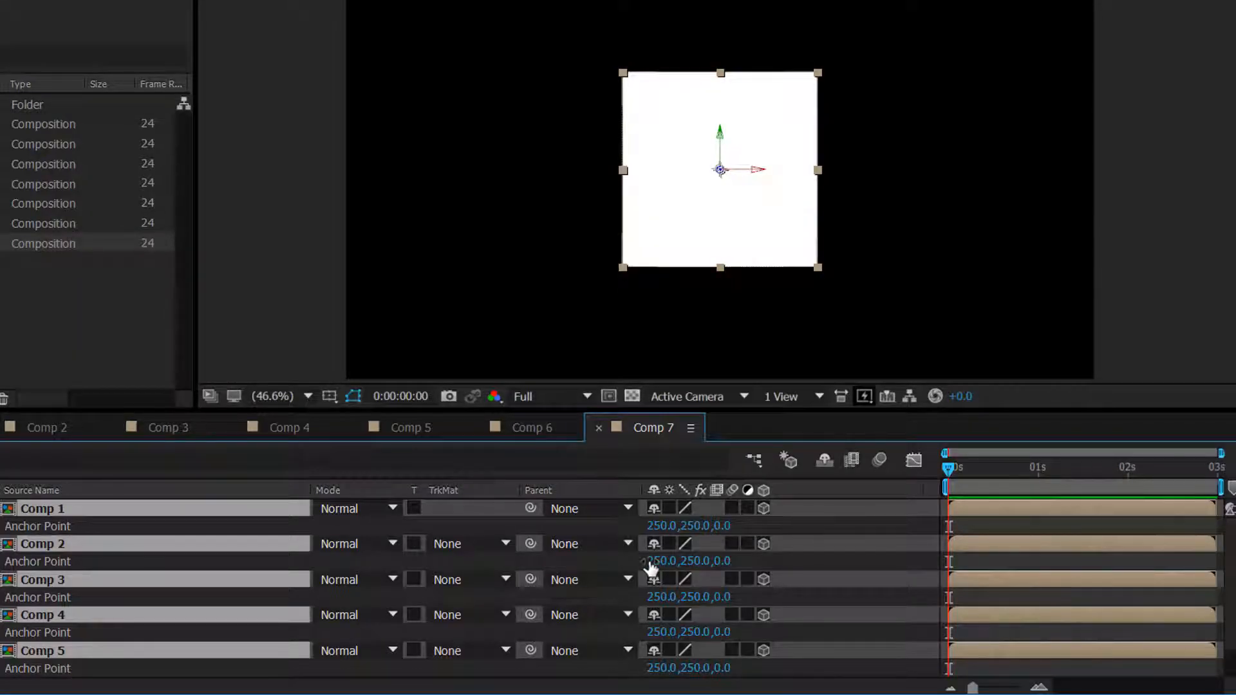
{"action": "left_click", "coordinate": [722, 525]}
{"action": "type", "text": "250"}
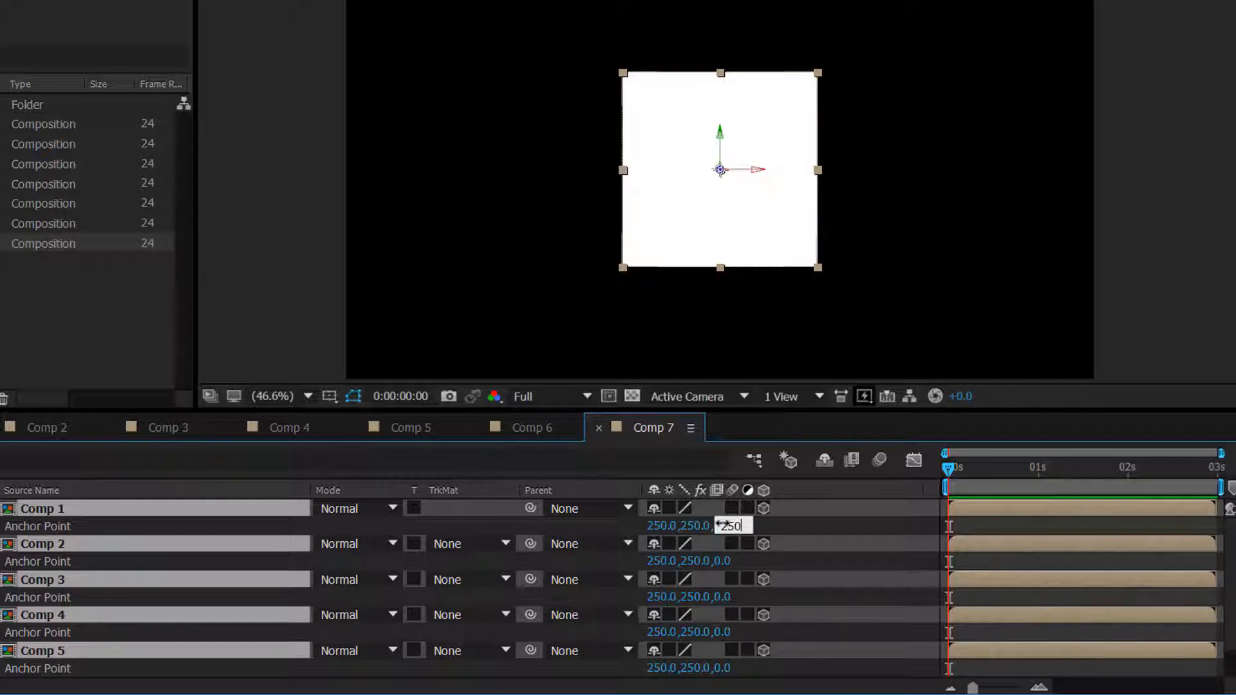
{"action": "key", "text": "Return"}
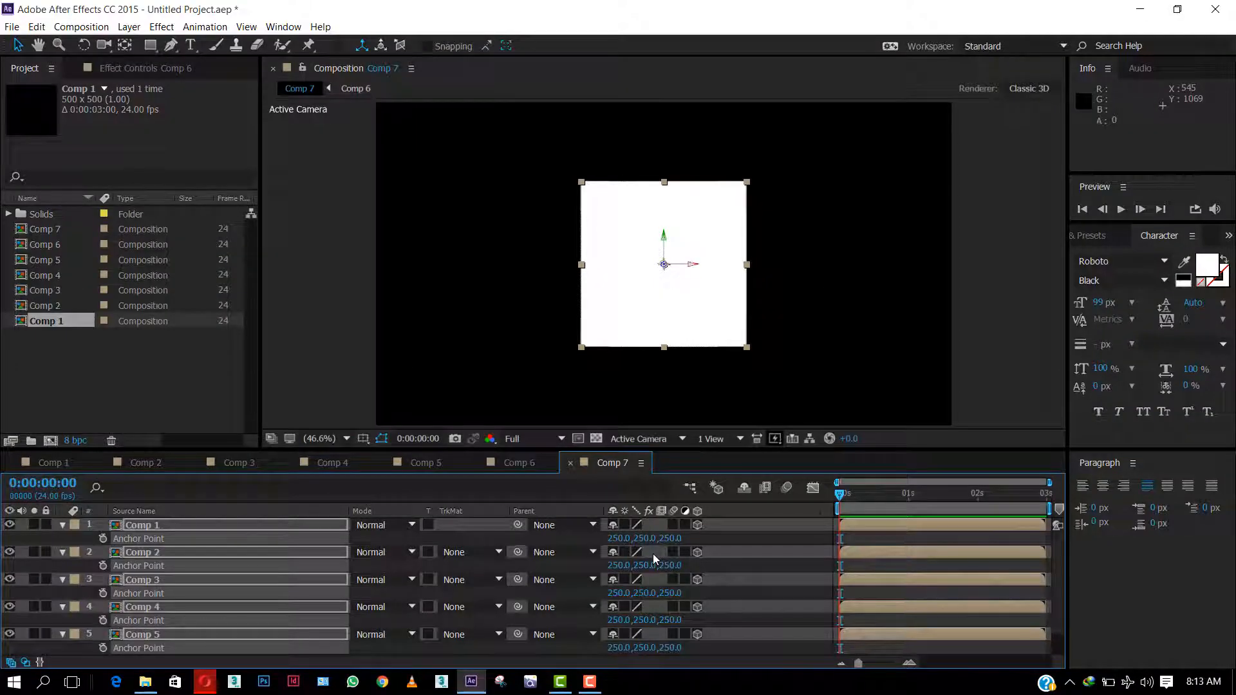
Step: Display Comp 7 from Custom View 1 and reveal the rotation properties of all six layers
{"action": "left_click", "coordinate": [643, 436]}
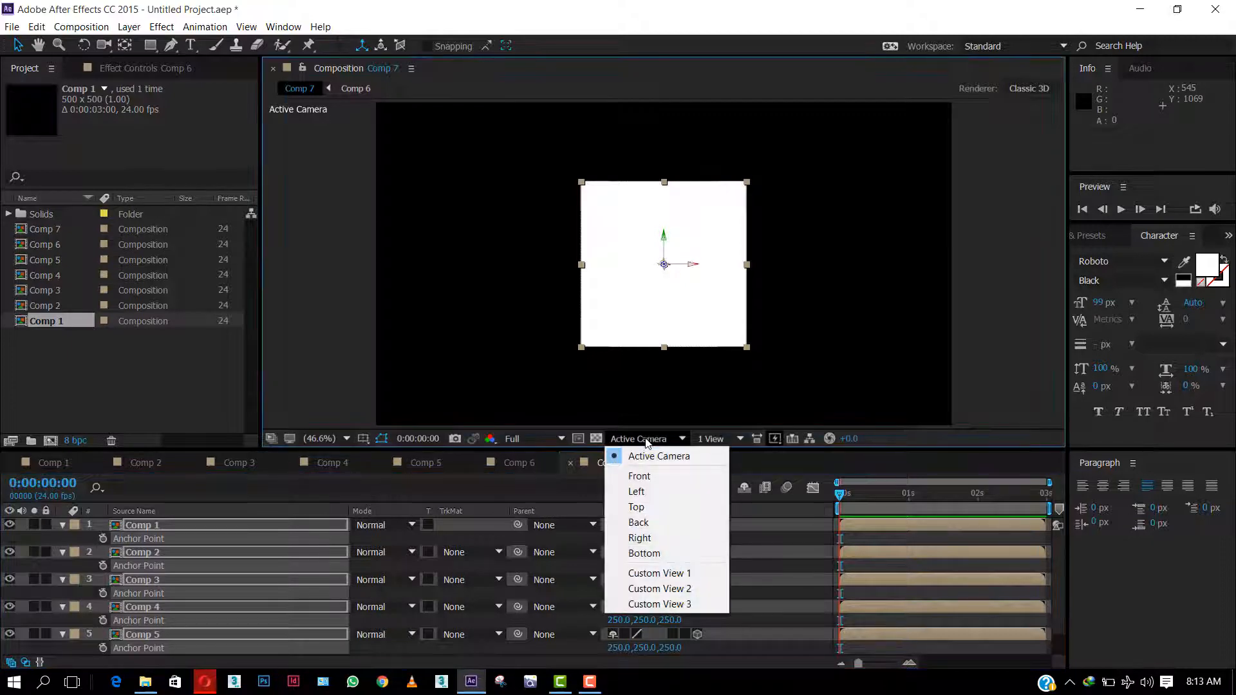
{"action": "left_click", "coordinate": [670, 575]}
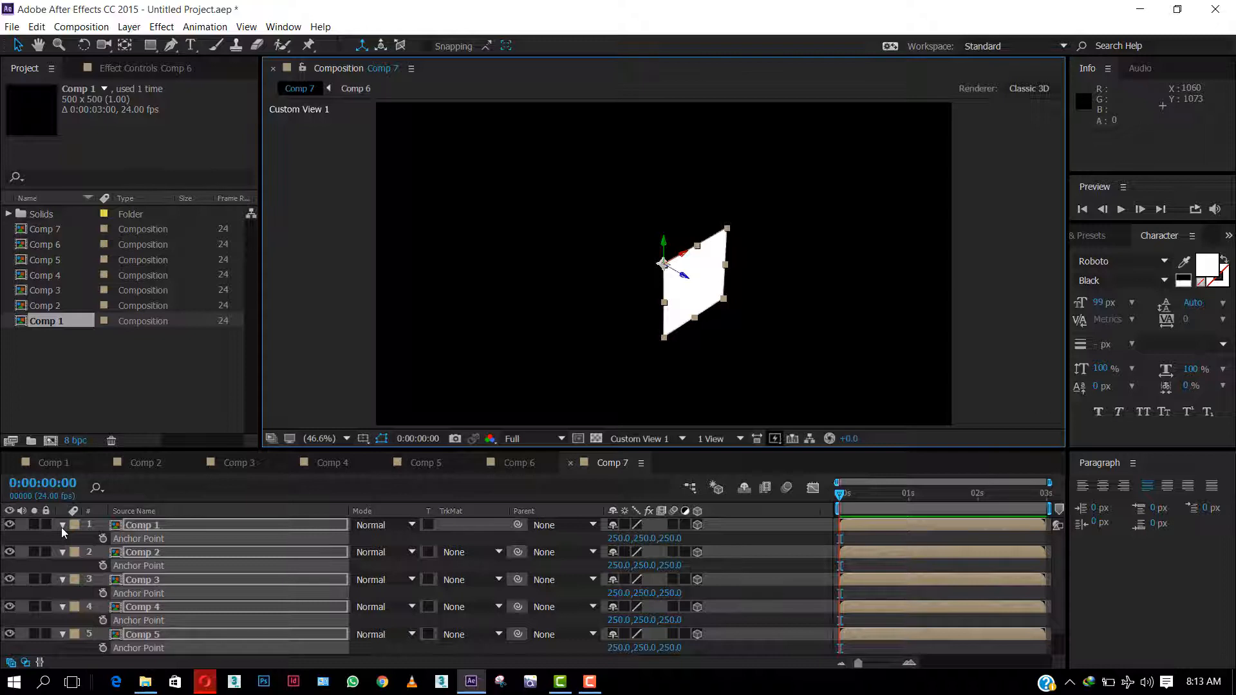
{"action": "key", "text": "ctrl+a"}
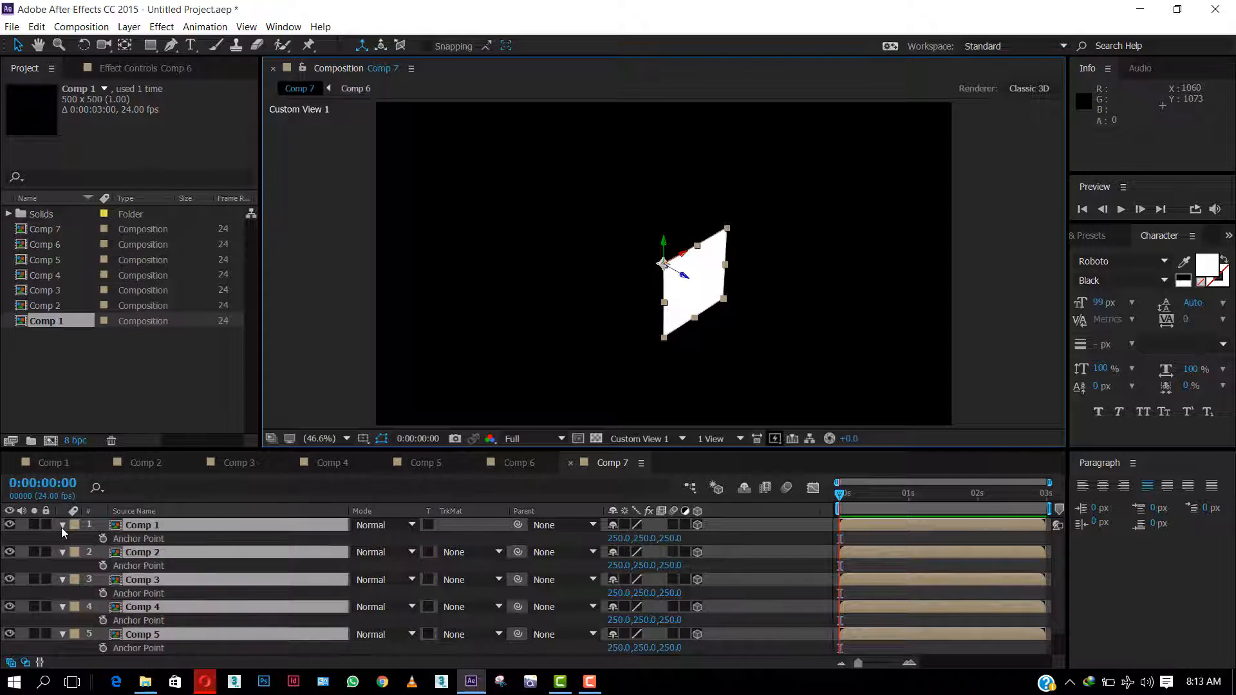
{"action": "key", "text": "r"}
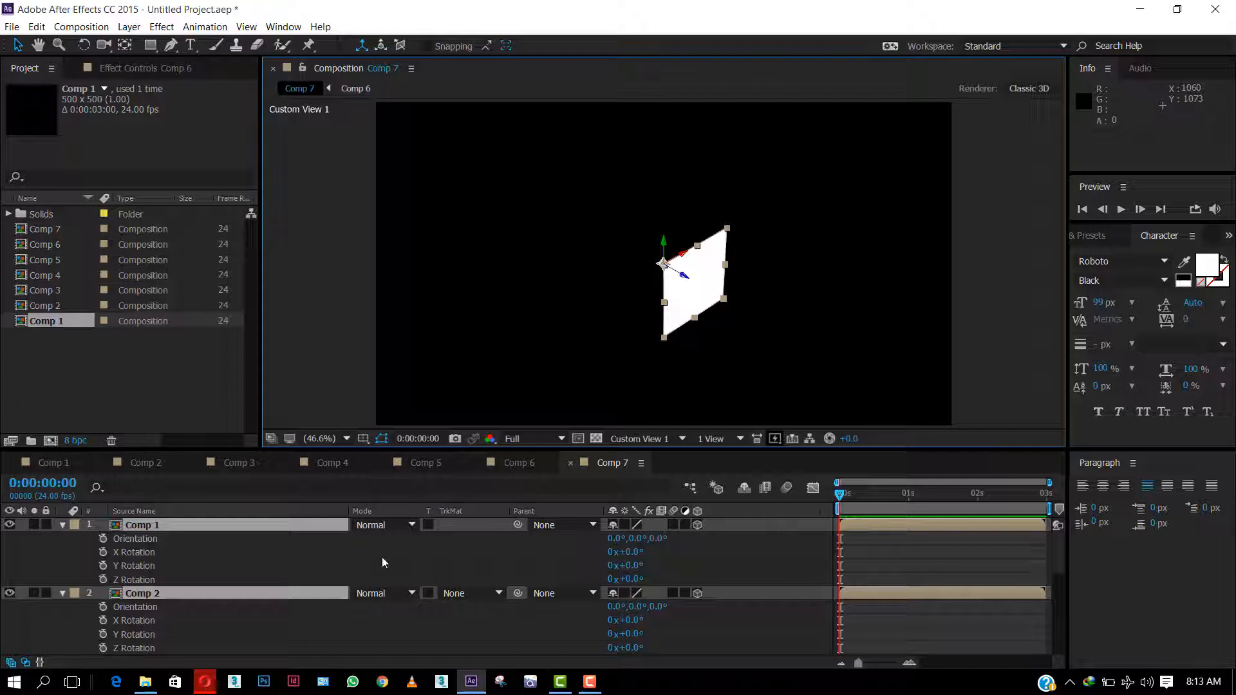
Step: Set the Y Rotation of the Comp 1 layer to 90° and deselect it
{"action": "left_click", "coordinate": [242, 566]}
{"action": "left_click", "coordinate": [192, 537]}
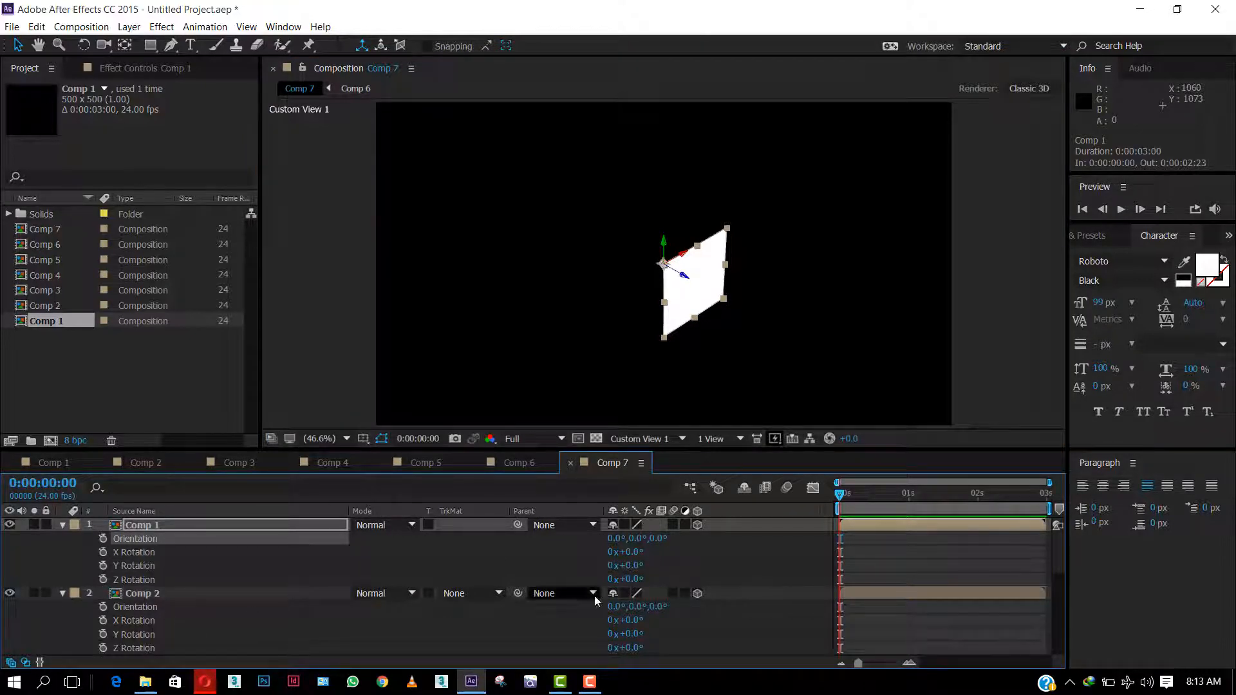
{"action": "left_click", "coordinate": [634, 566]}
{"action": "type", "text": "90"}
{"action": "key", "text": "Return"}
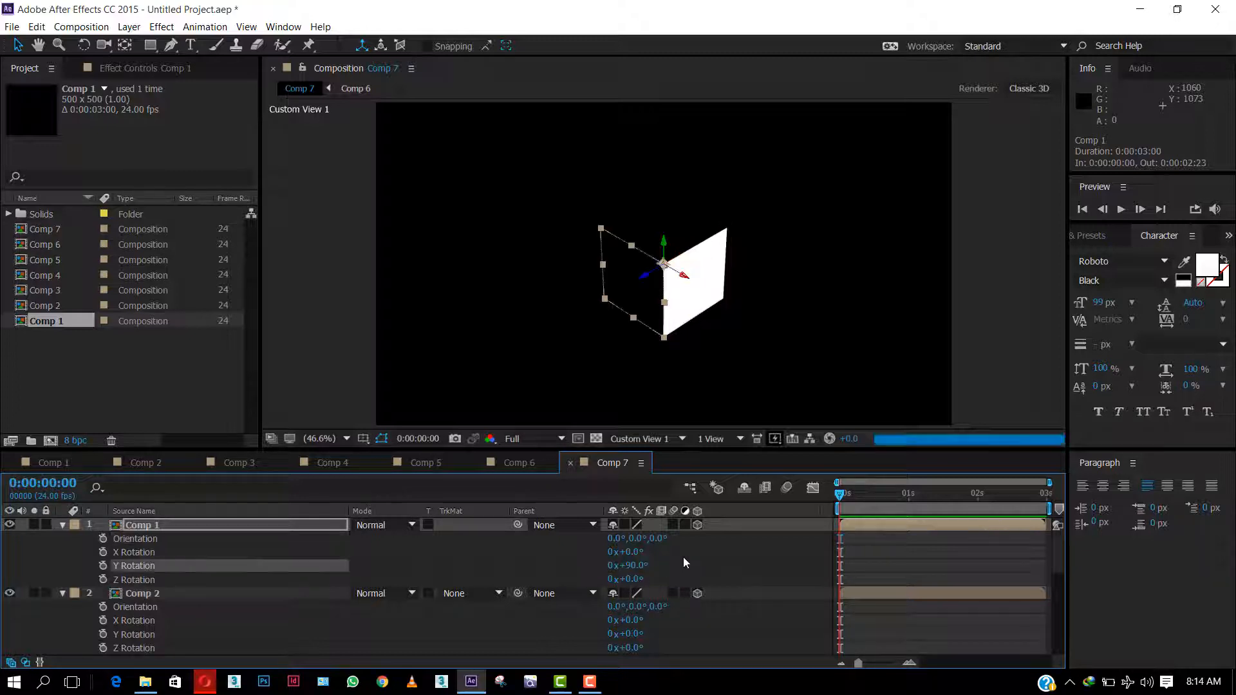
{"action": "left_click", "coordinate": [704, 565]}
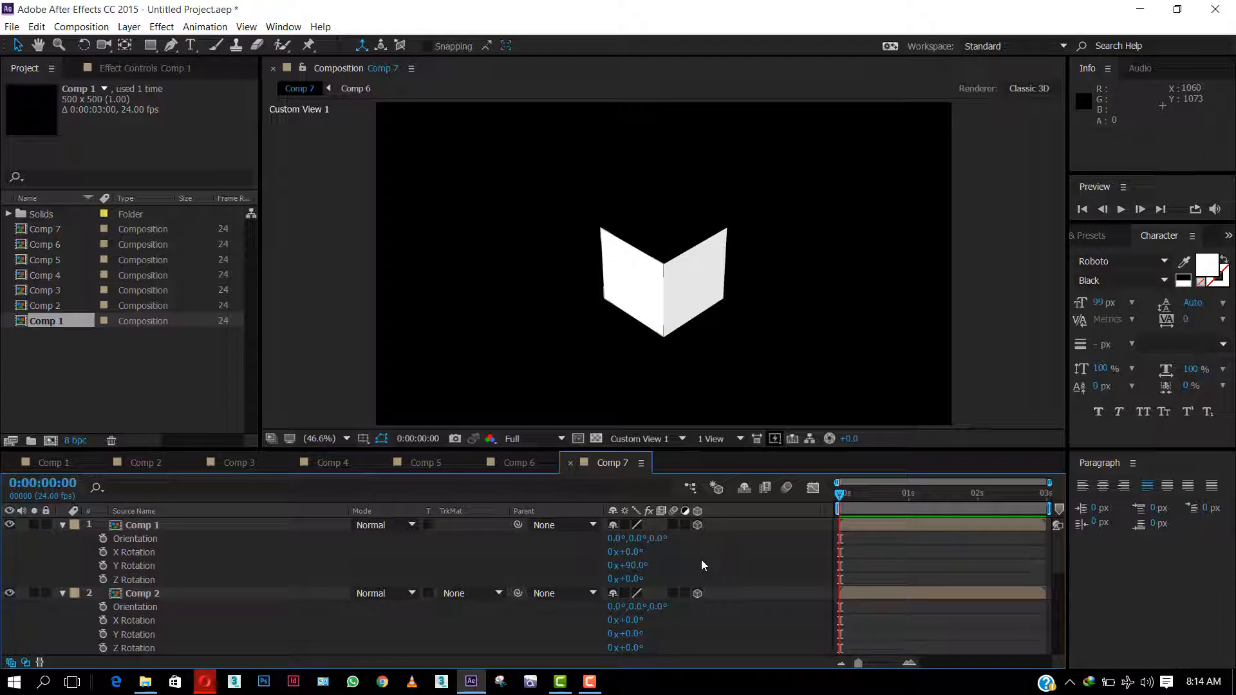
Step: Set the Y Rotation of the Comp 2 layer to -90°
{"action": "scroll", "coordinate": [714, 310], "scroll_direction": "up", "scroll_amount": 3}
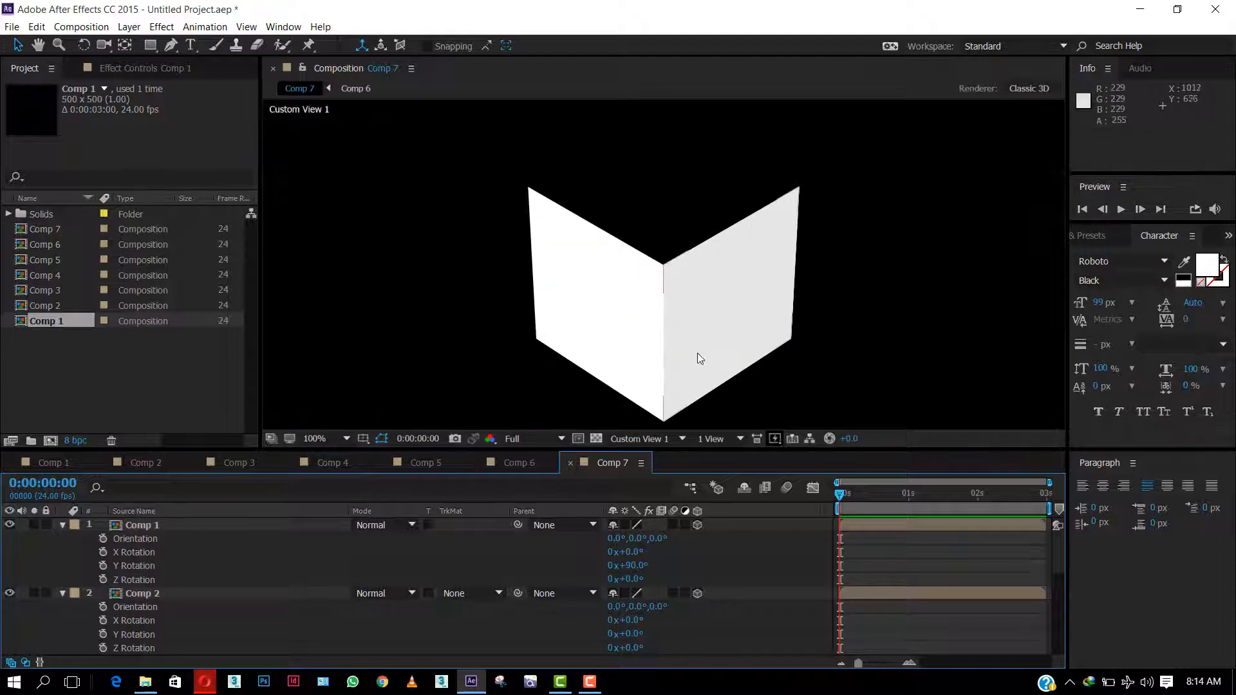
{"action": "left_click", "coordinate": [633, 635]}
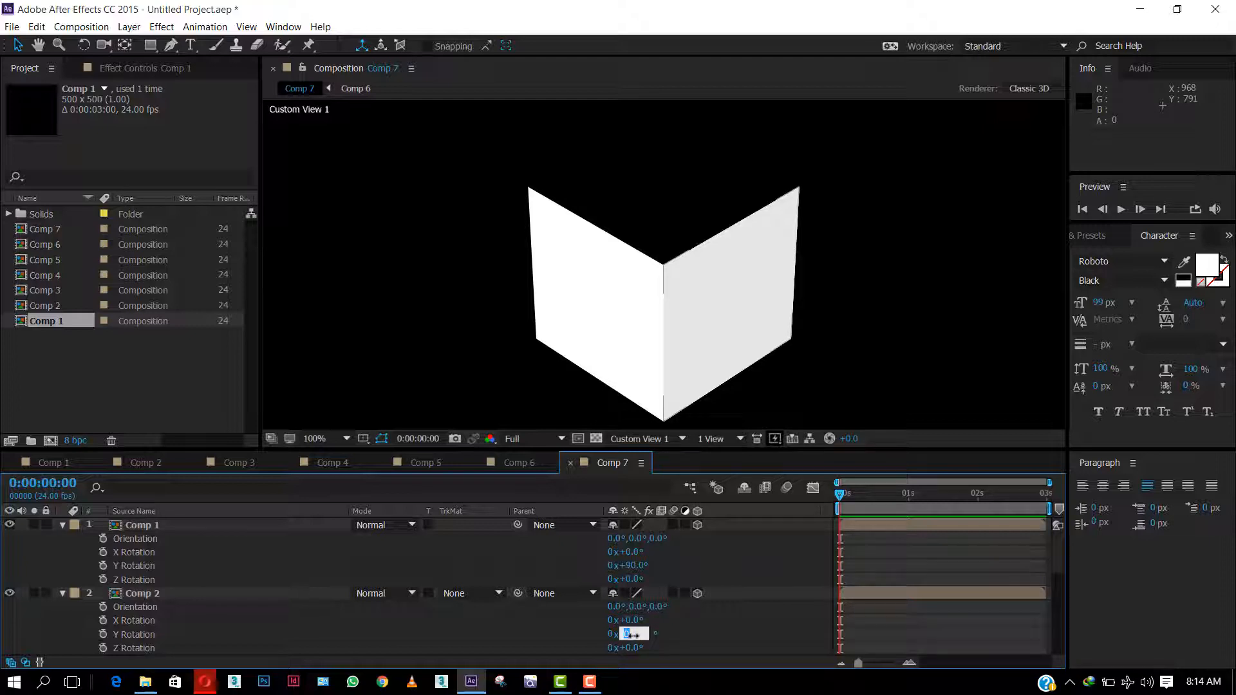
{"action": "type", "text": "-90"}
{"action": "key", "text": "Return"}
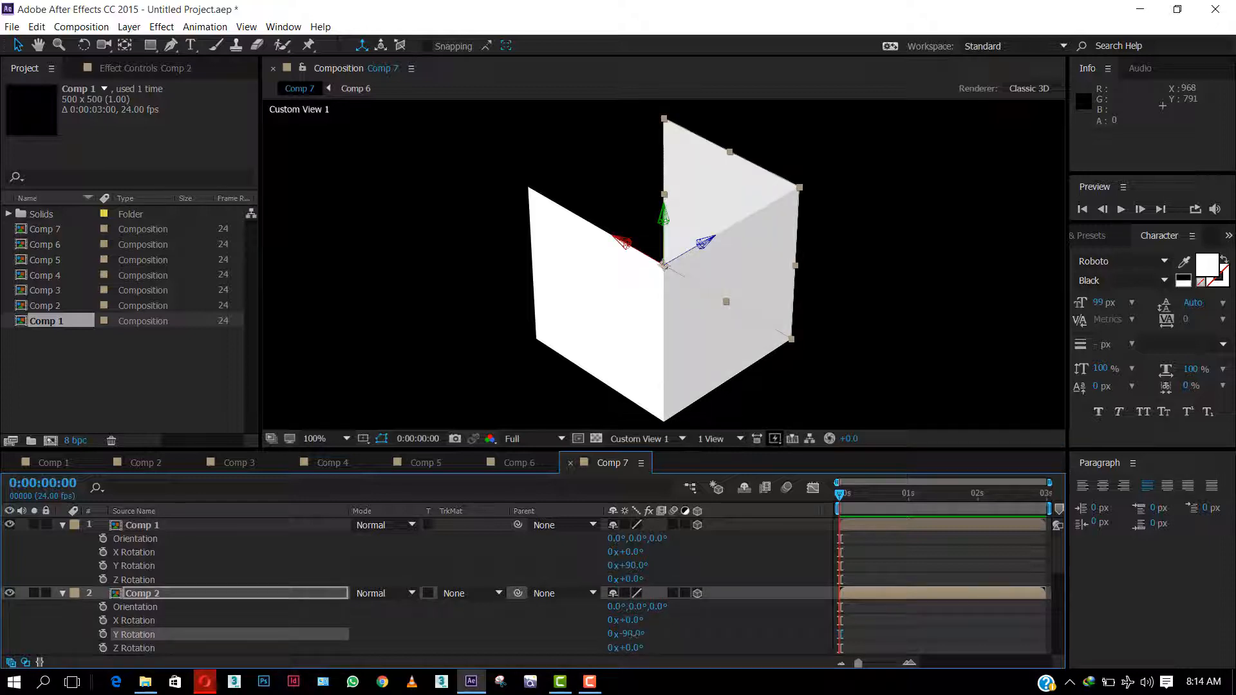
Step: Set the X Rotation of the Comp 3 layer to 90°
{"action": "scroll", "coordinate": [670, 634], "scroll_direction": "down", "scroll_amount": 2}
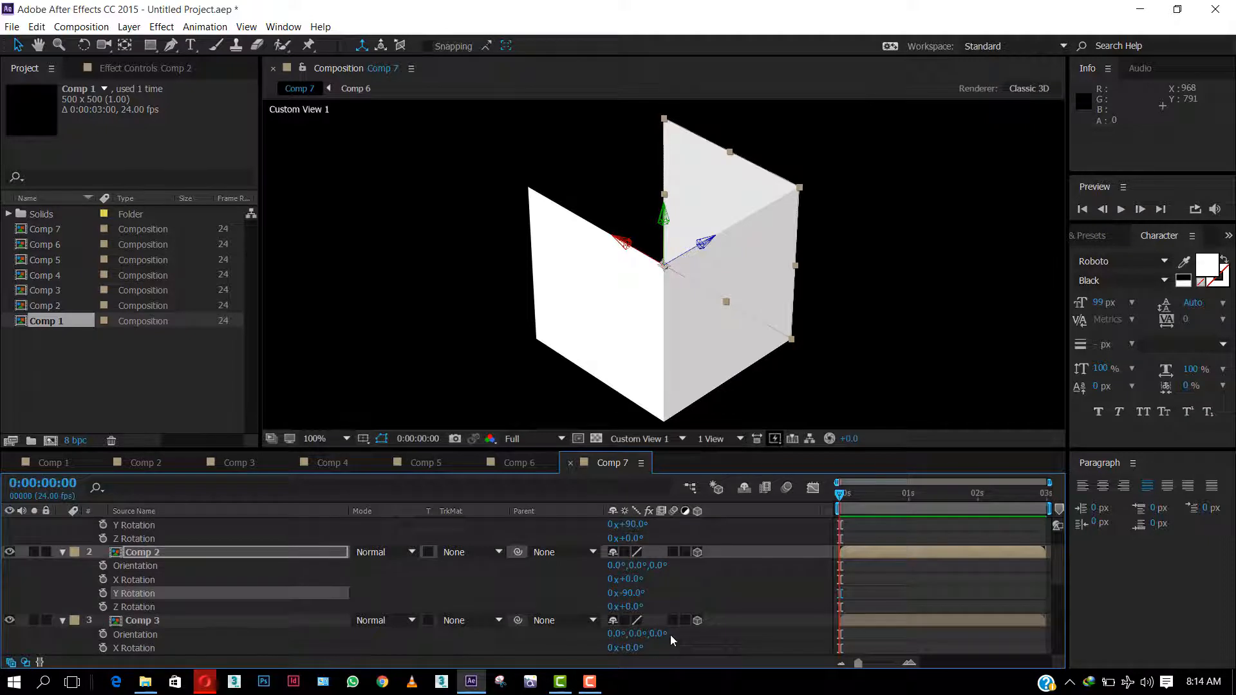
{"action": "scroll", "coordinate": [670, 635], "scroll_direction": "down", "scroll_amount": 2}
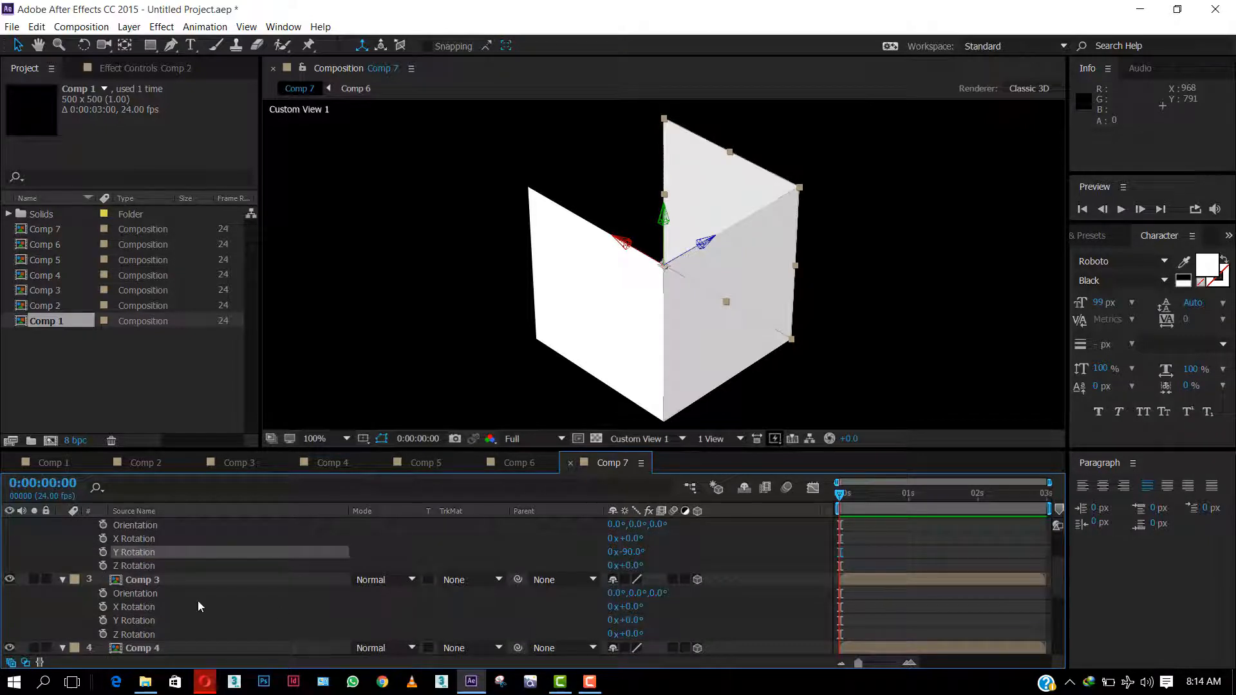
{"action": "left_click", "coordinate": [143, 579]}
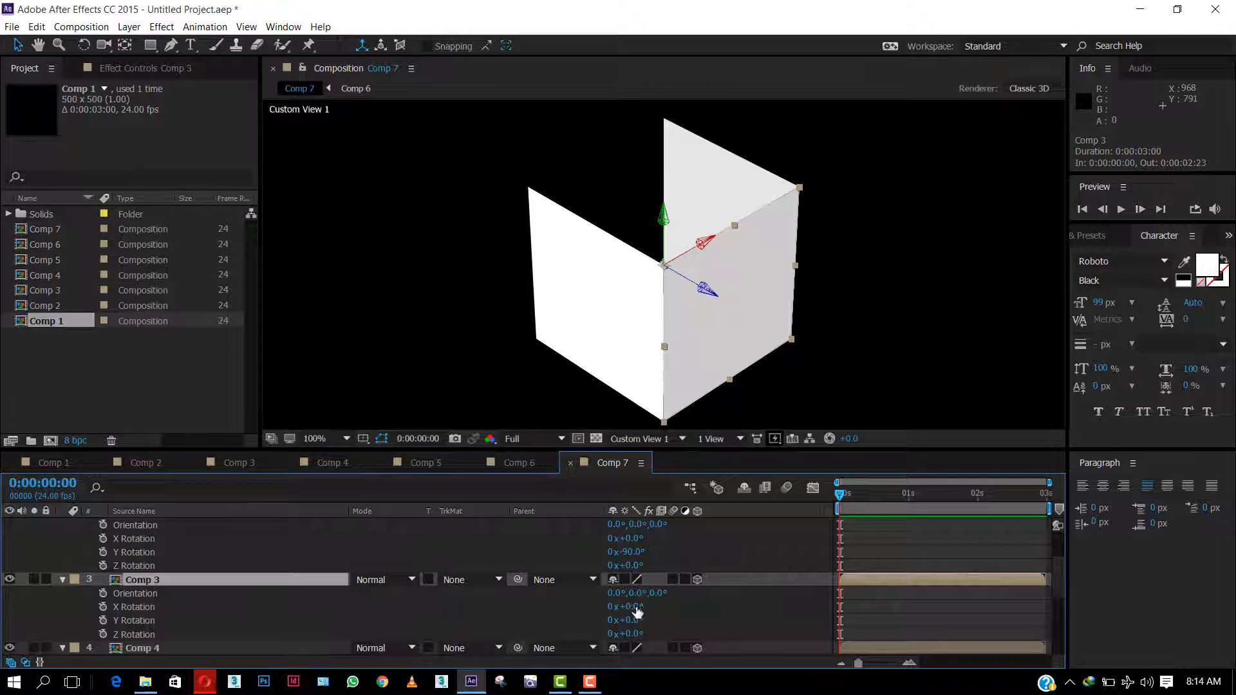
{"action": "left_click_drag", "start_coordinate": [637, 608], "coordinate": [654, 608]}
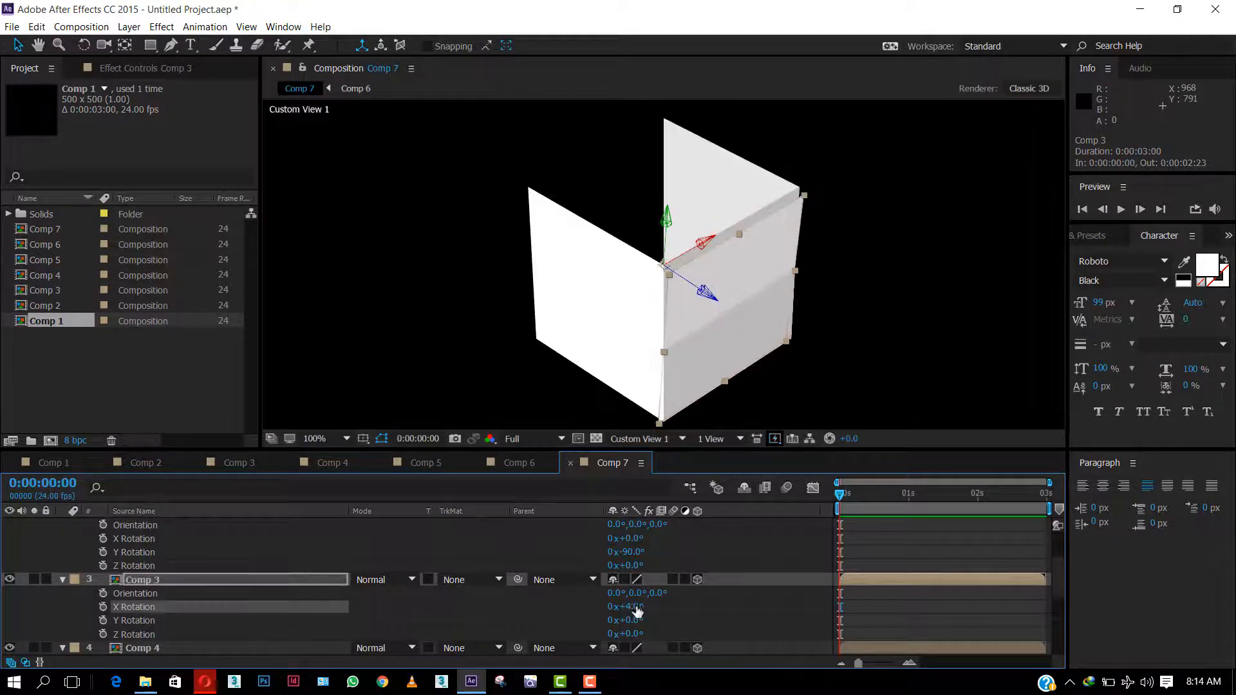
{"action": "left_click", "coordinate": [634, 607]}
{"action": "type", "text": "90"}
{"action": "key", "text": "Return"}
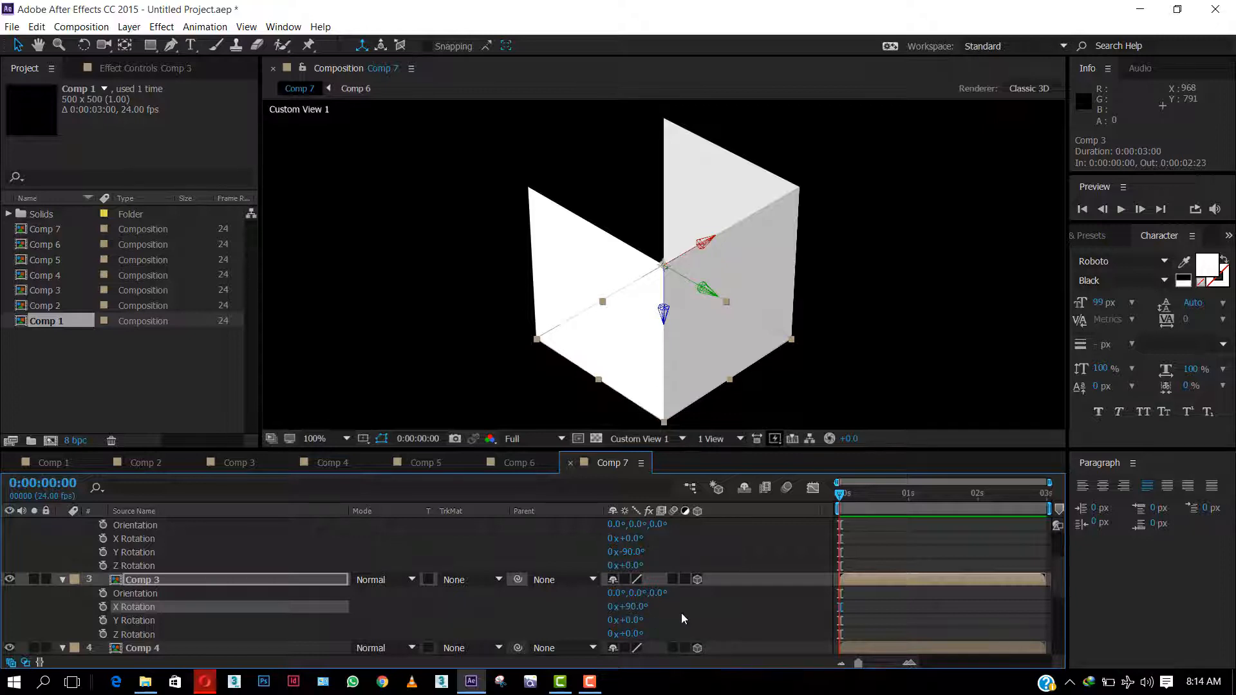
Step: Set the X Rotation of the Comp 4 layer to -90° and clear the selection
{"action": "scroll", "coordinate": [681, 613], "scroll_direction": "down", "scroll_amount": 1}
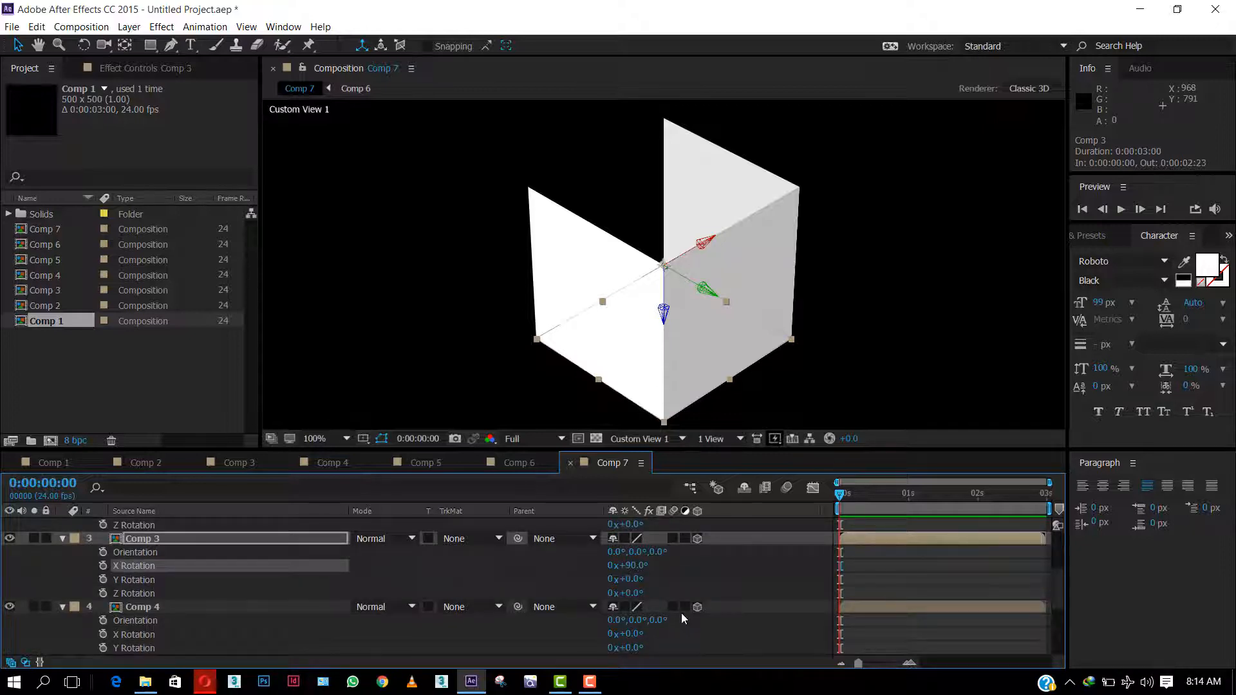
{"action": "scroll", "coordinate": [680, 612], "scroll_direction": "down", "scroll_amount": 2}
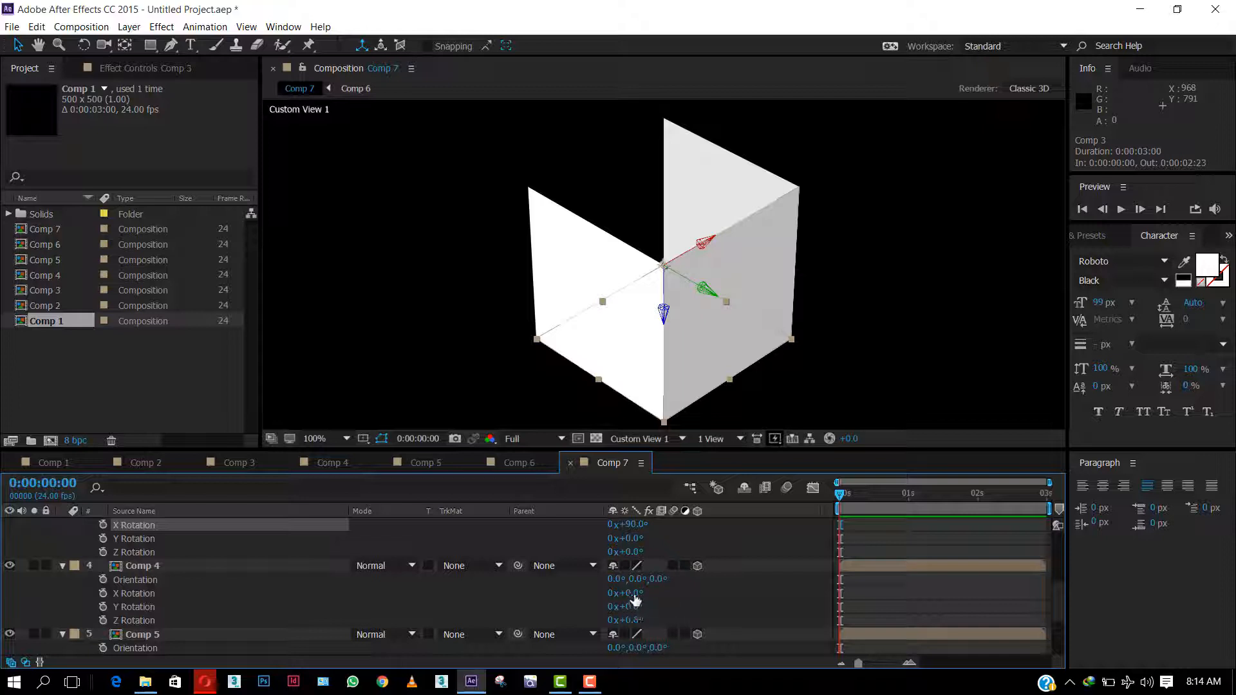
{"action": "left_click_drag", "start_coordinate": [635, 599], "coordinate": [595, 600]}
{"action": "left_click_drag", "start_coordinate": [586, 601], "coordinate": [565, 601]}
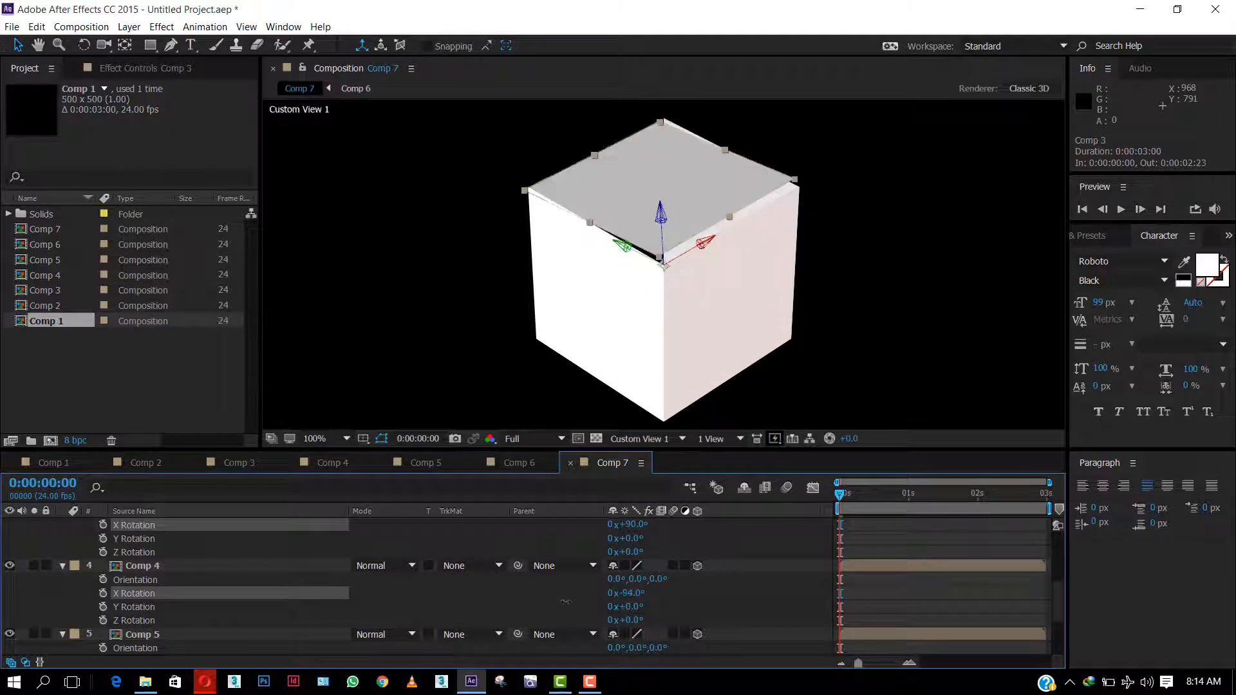
{"action": "left_click", "coordinate": [628, 592]}
{"action": "type", "text": "-90"}
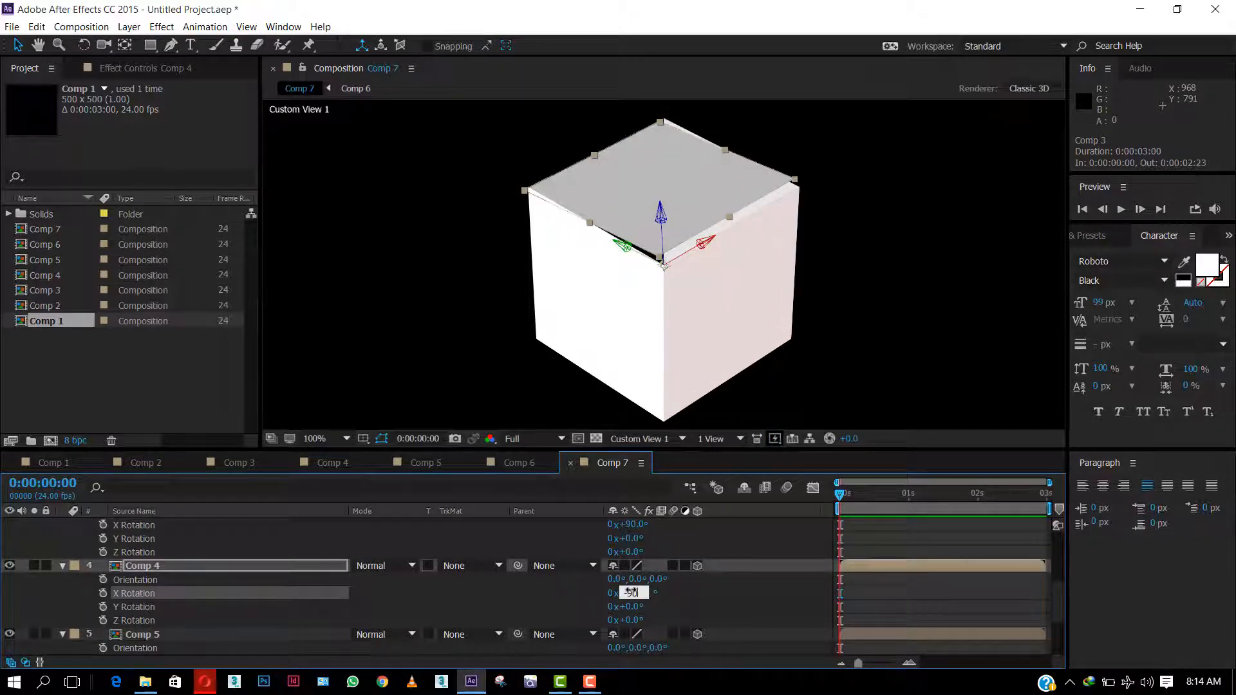
{"action": "key", "text": "Return"}
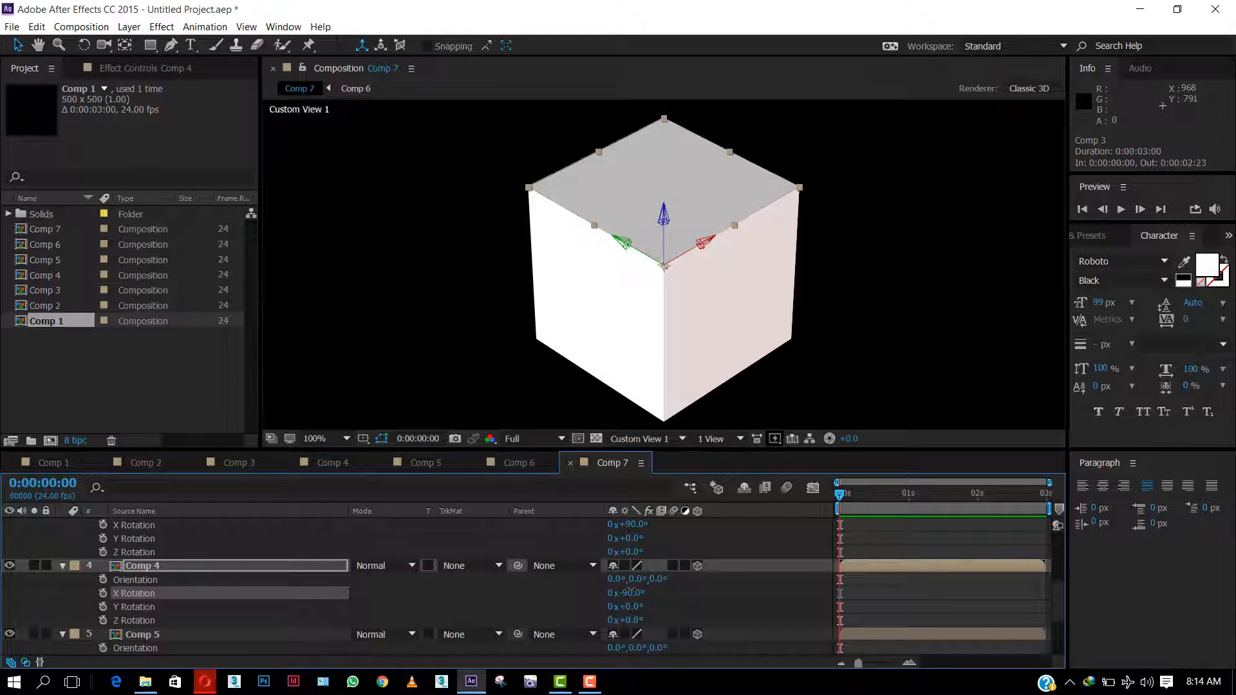
{"action": "left_click", "coordinate": [681, 602]}
Step: Set the X Rotation of the Comp 5 layer to 180°
{"action": "scroll", "coordinate": [680, 605], "scroll_direction": "down", "scroll_amount": 1}
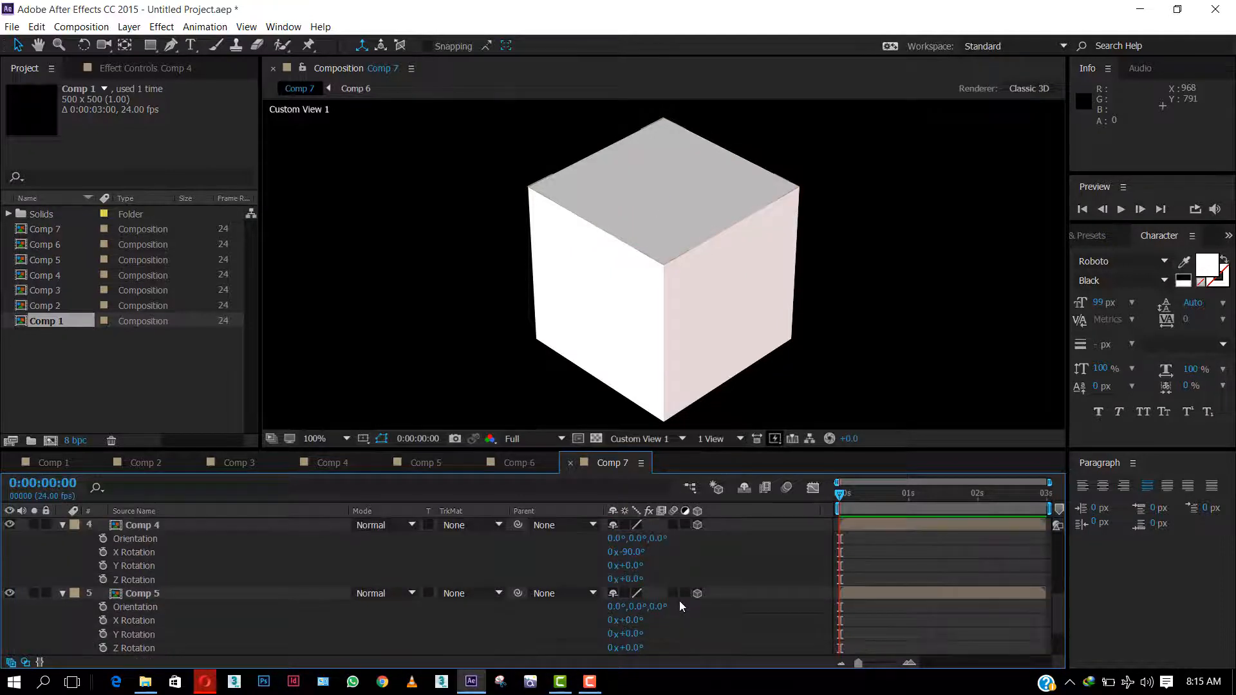
{"action": "scroll", "coordinate": [681, 606], "scroll_direction": "down", "scroll_amount": 2}
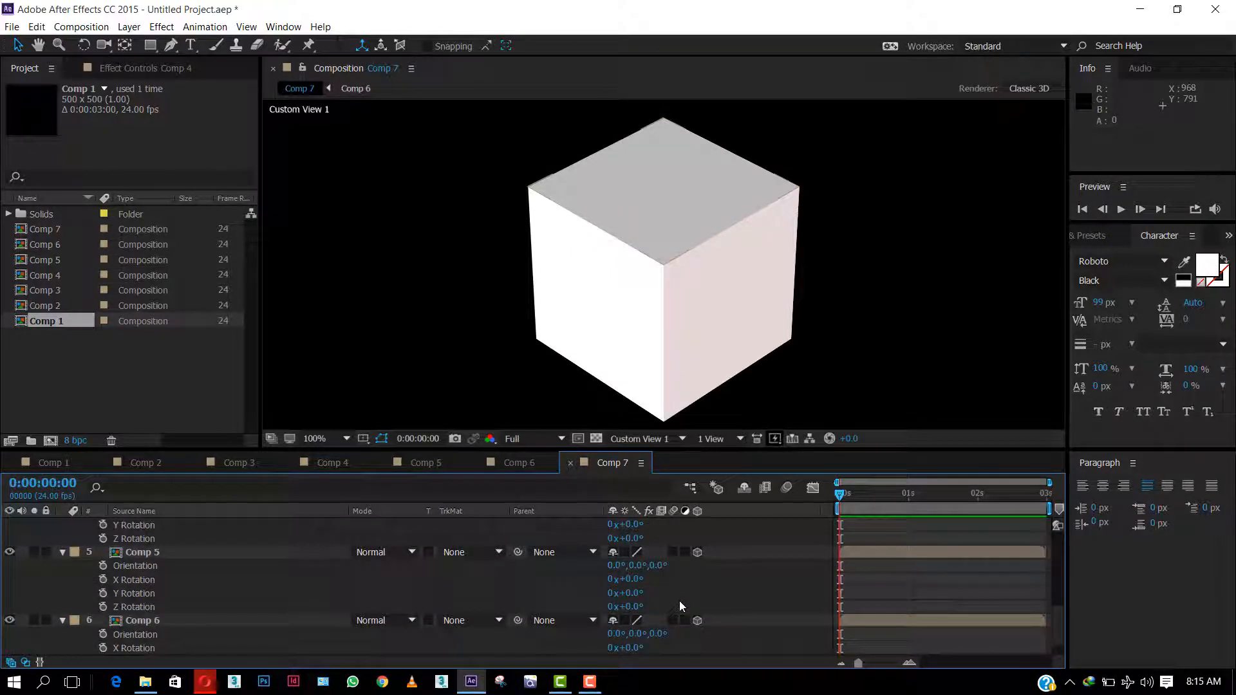
{"action": "left_click", "coordinate": [634, 579]}
{"action": "type", "text": "180"}
{"action": "key", "text": "Return"}
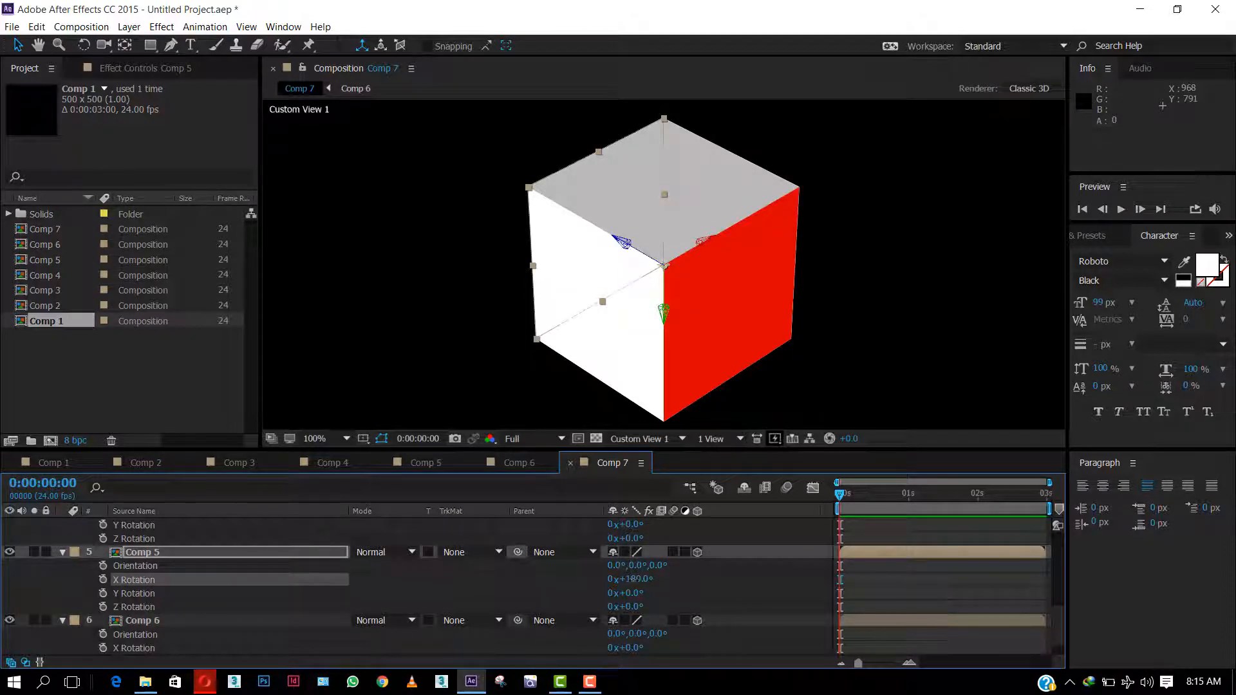
Step: Select all six Comp 7 layers and collapse their rotation properties
{"action": "scroll", "coordinate": [189, 570], "scroll_direction": "up", "scroll_amount": 10}
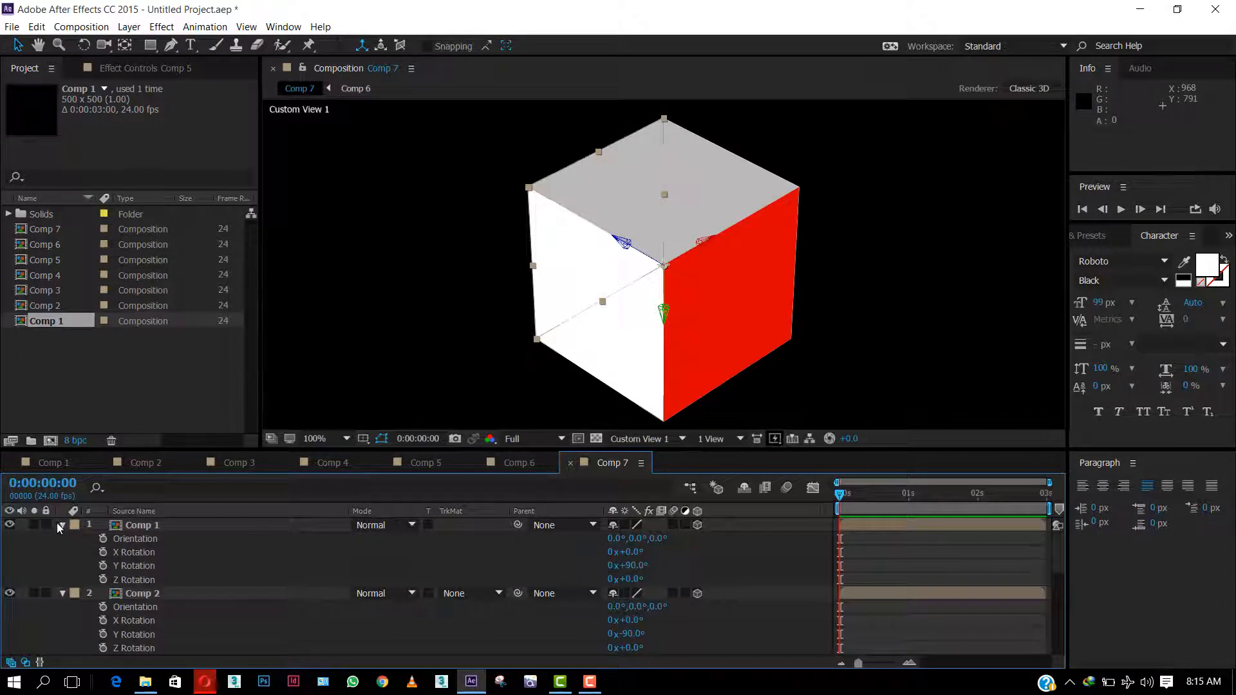
{"action": "key", "text": "ctrl+a"}
{"action": "left_click", "coordinate": [63, 525]}
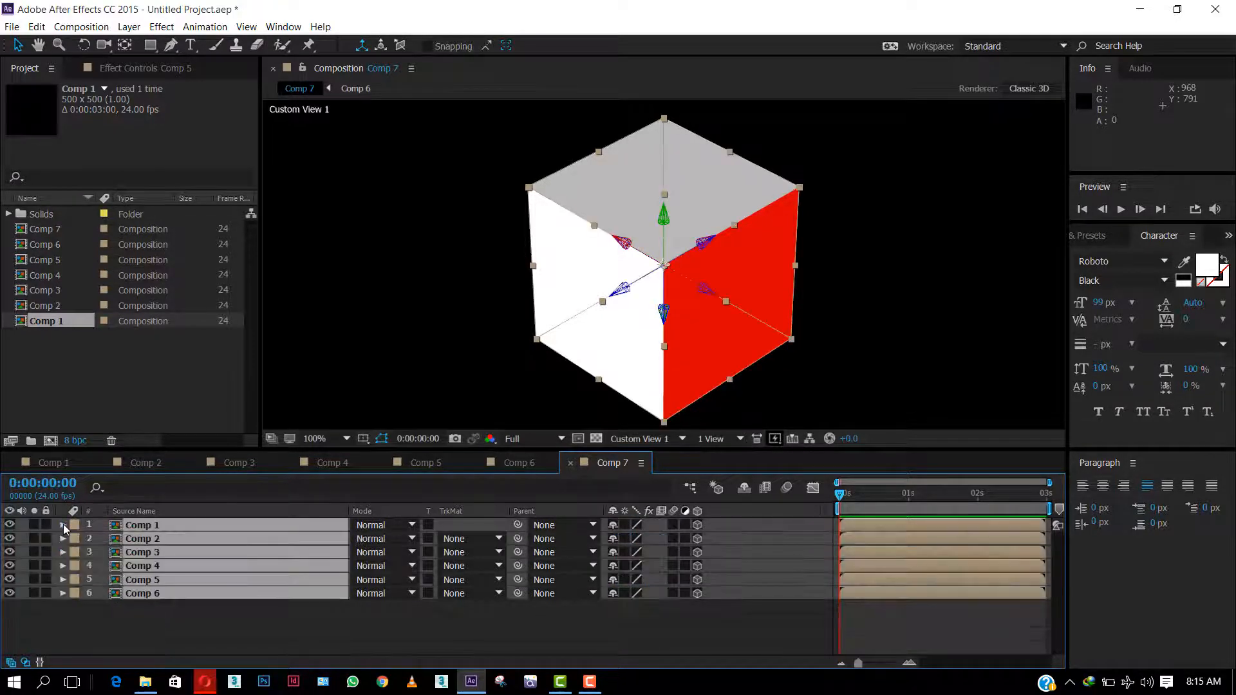
Step: Add a two-node camera layer named Camera 1 with the 28mm preset to Comp 7
{"action": "left_click", "coordinate": [142, 619]}
{"action": "right_click", "coordinate": [142, 619]}
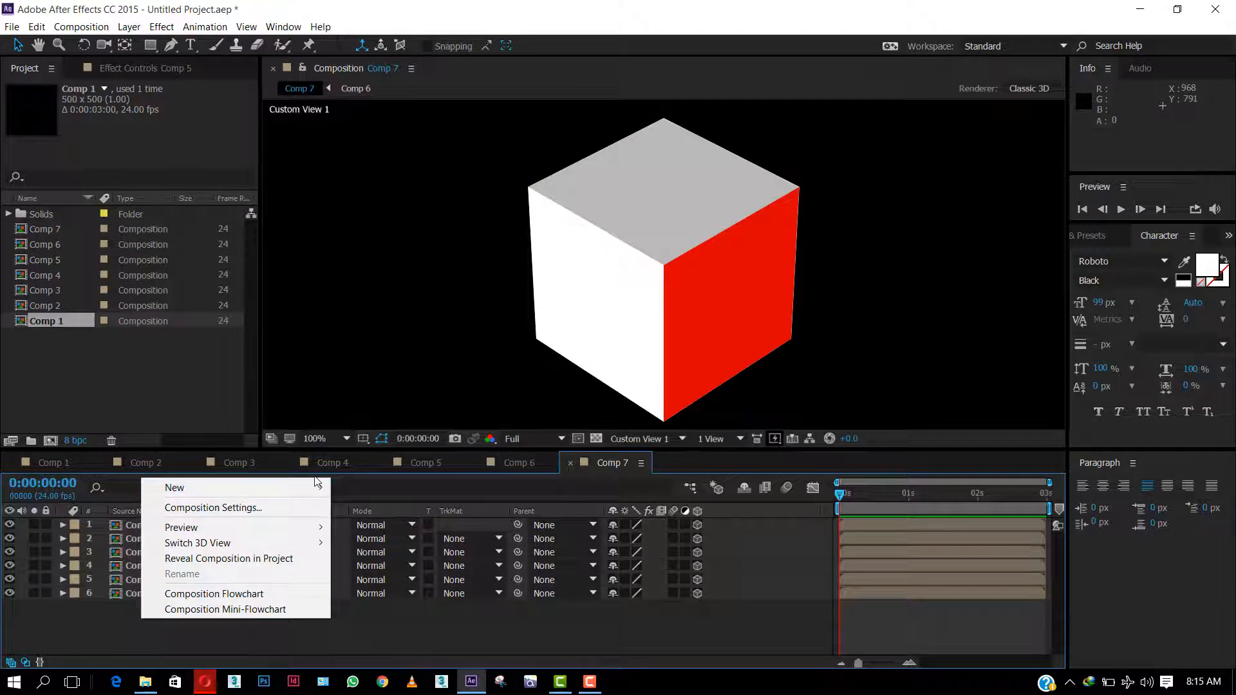
{"action": "mouse_move", "coordinate": [319, 496]}
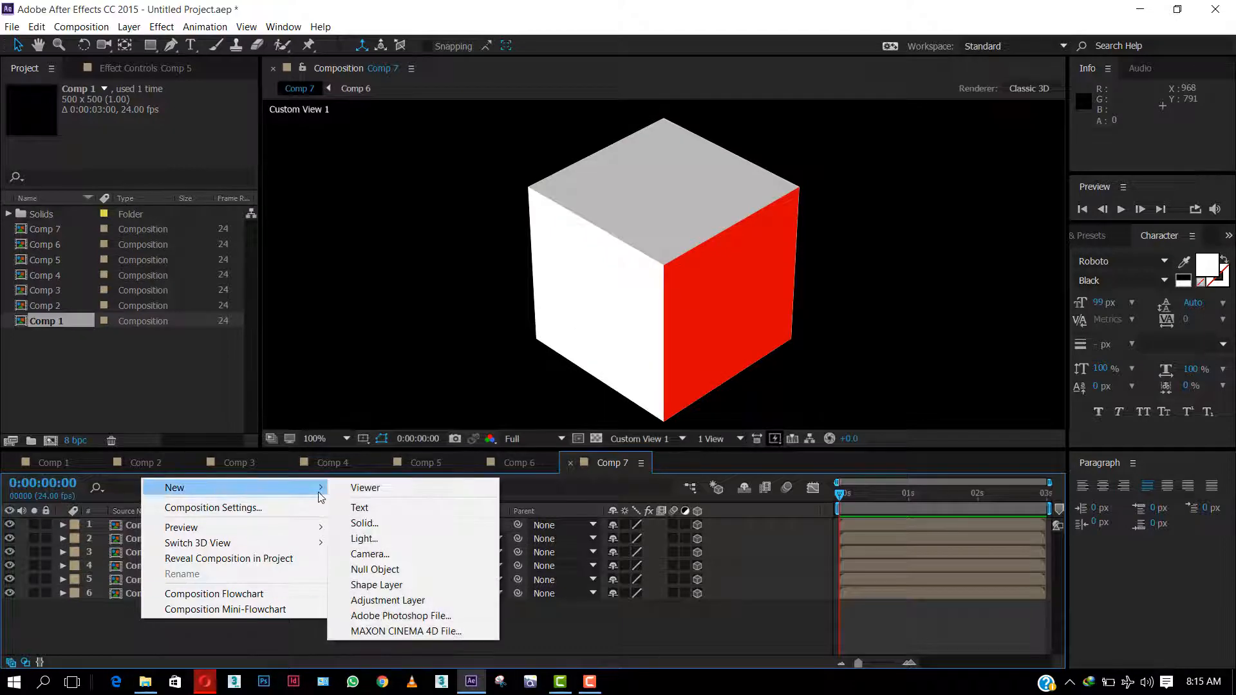
{"action": "left_click", "coordinate": [394, 555]}
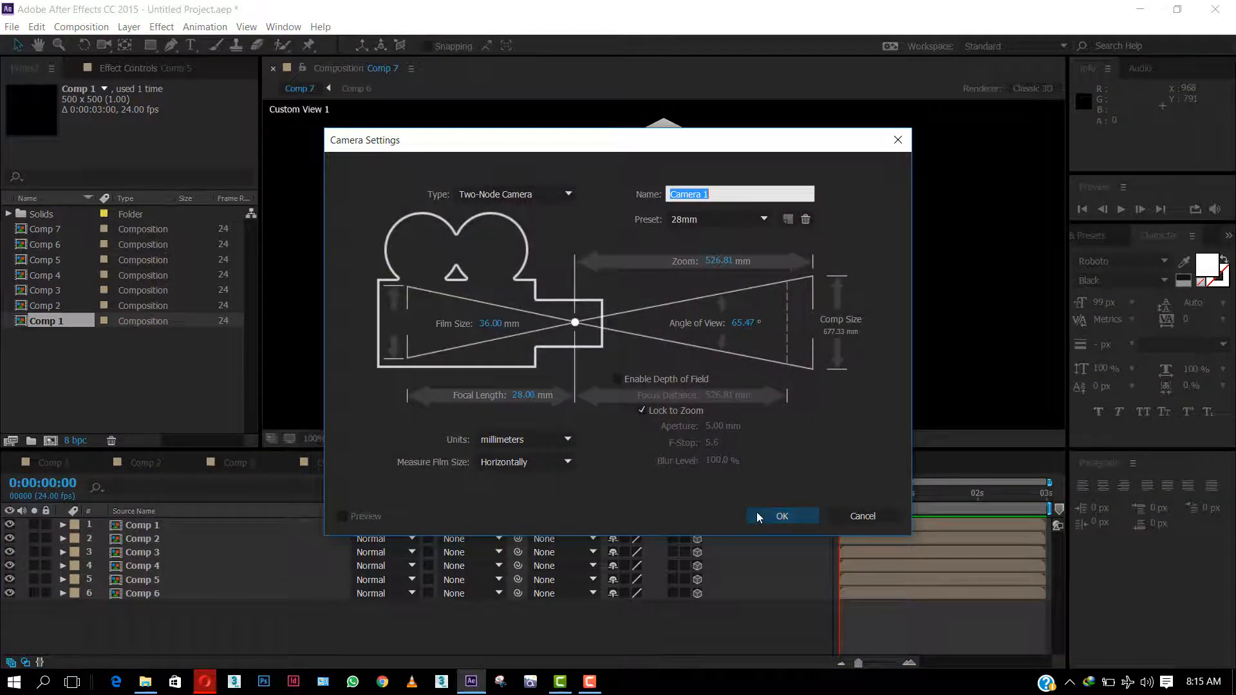
{"action": "left_click", "coordinate": [756, 513]}
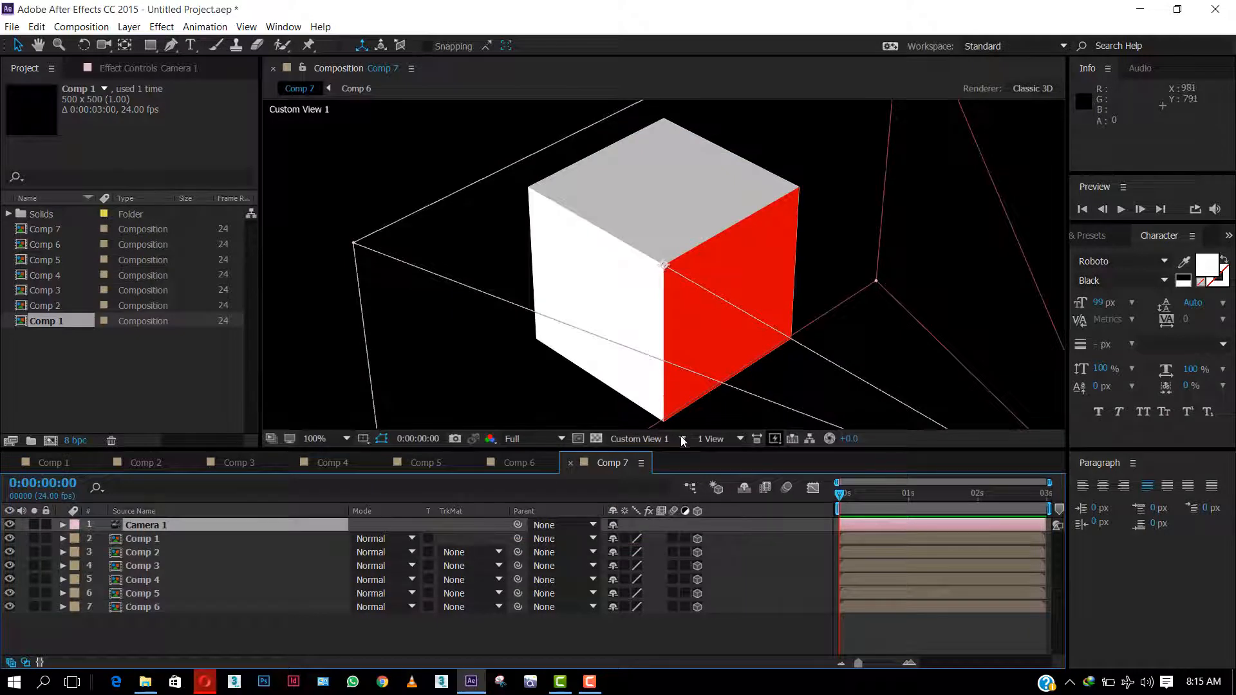
Step: Switch the Comp 7 viewer to the Active Camera view and fit the composition to the viewer
{"action": "left_click", "coordinate": [653, 439]}
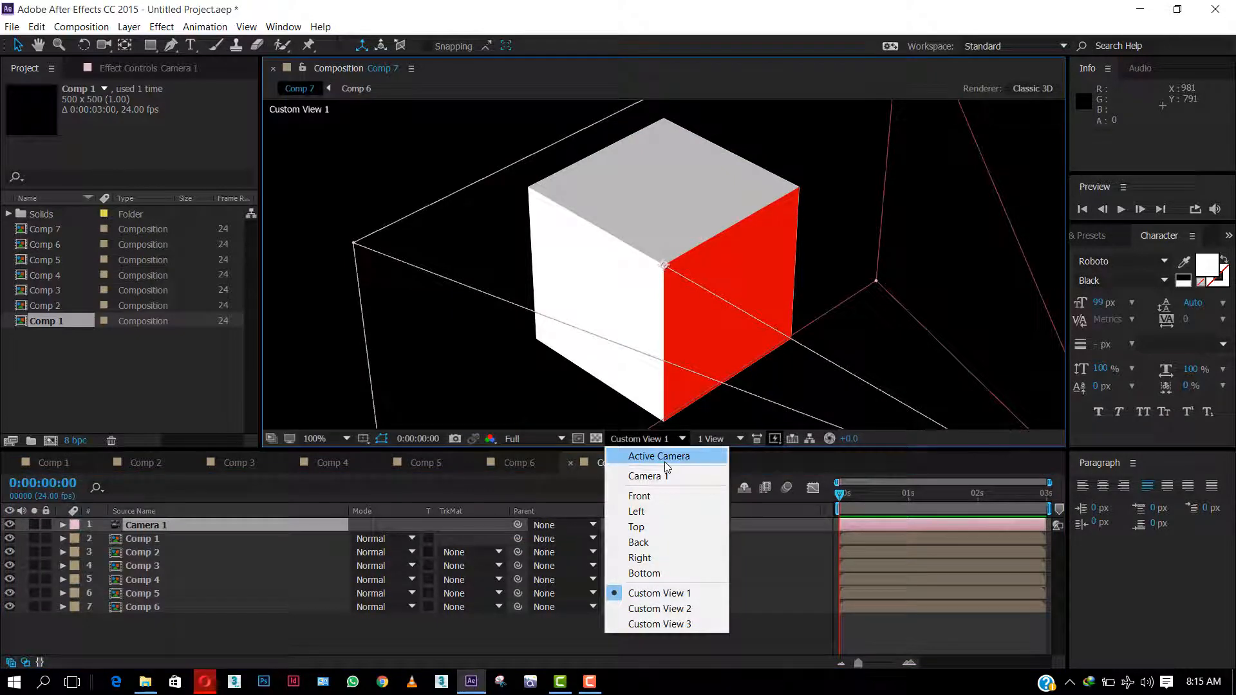
{"action": "left_click", "coordinate": [665, 461]}
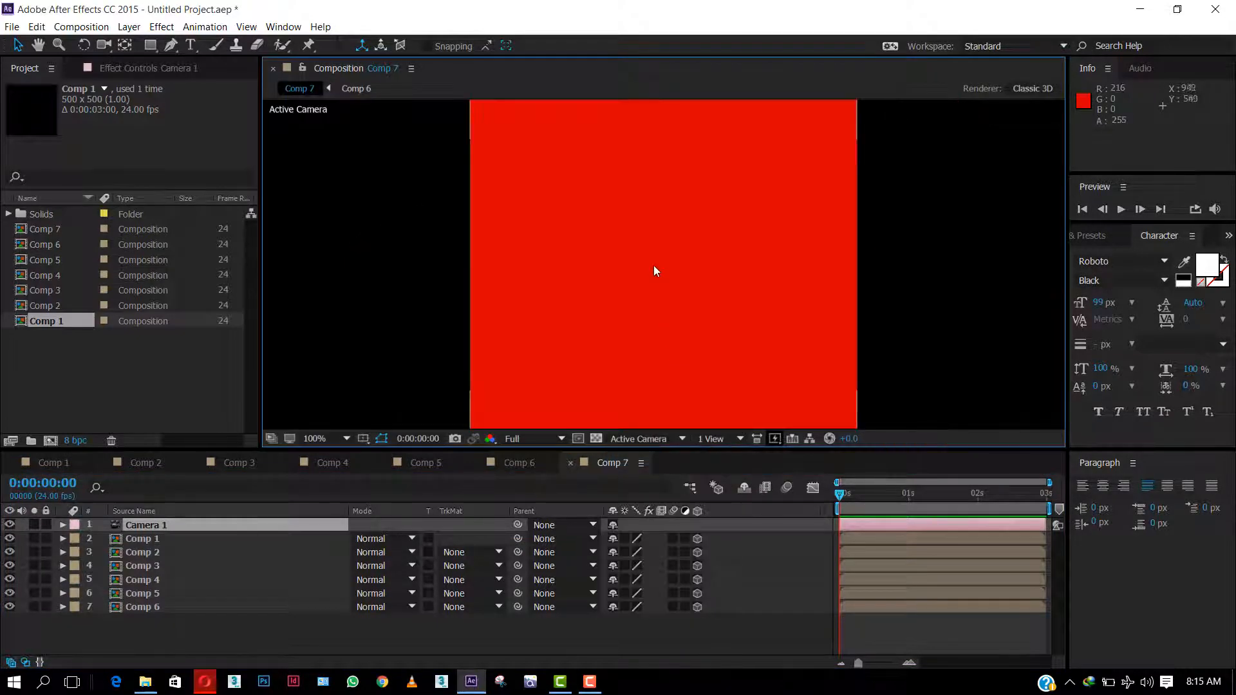
{"action": "left_click", "coordinate": [346, 438]}
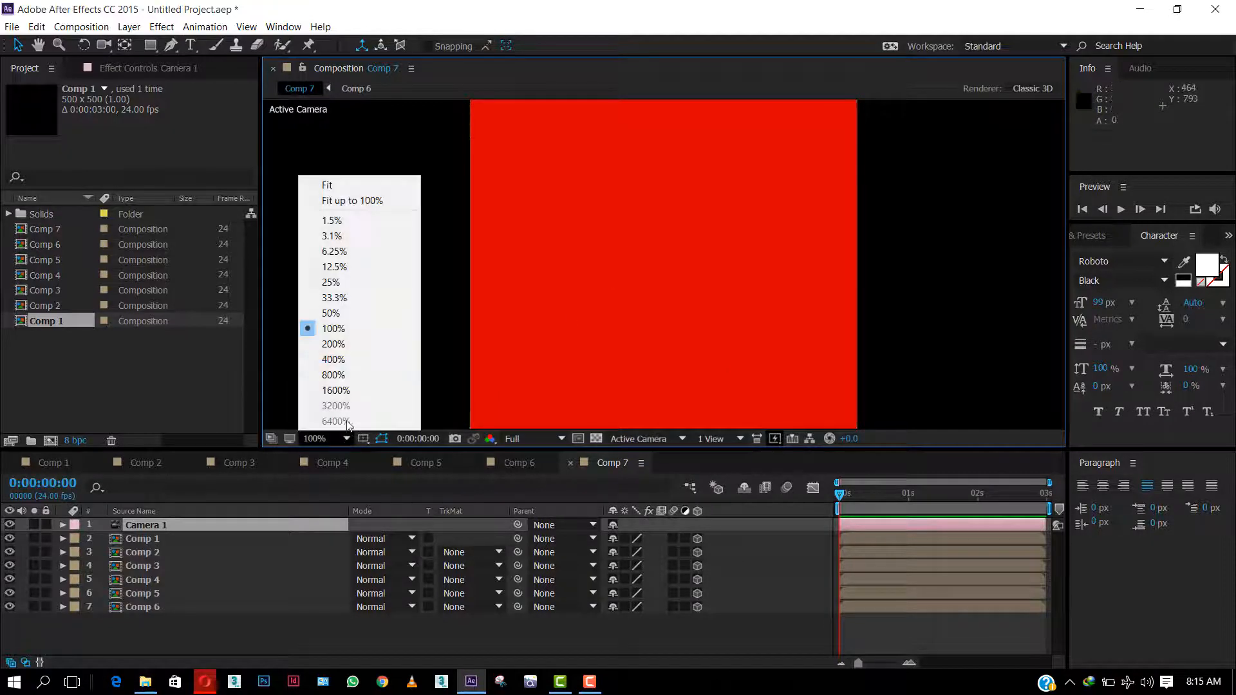
{"action": "left_click", "coordinate": [357, 184]}
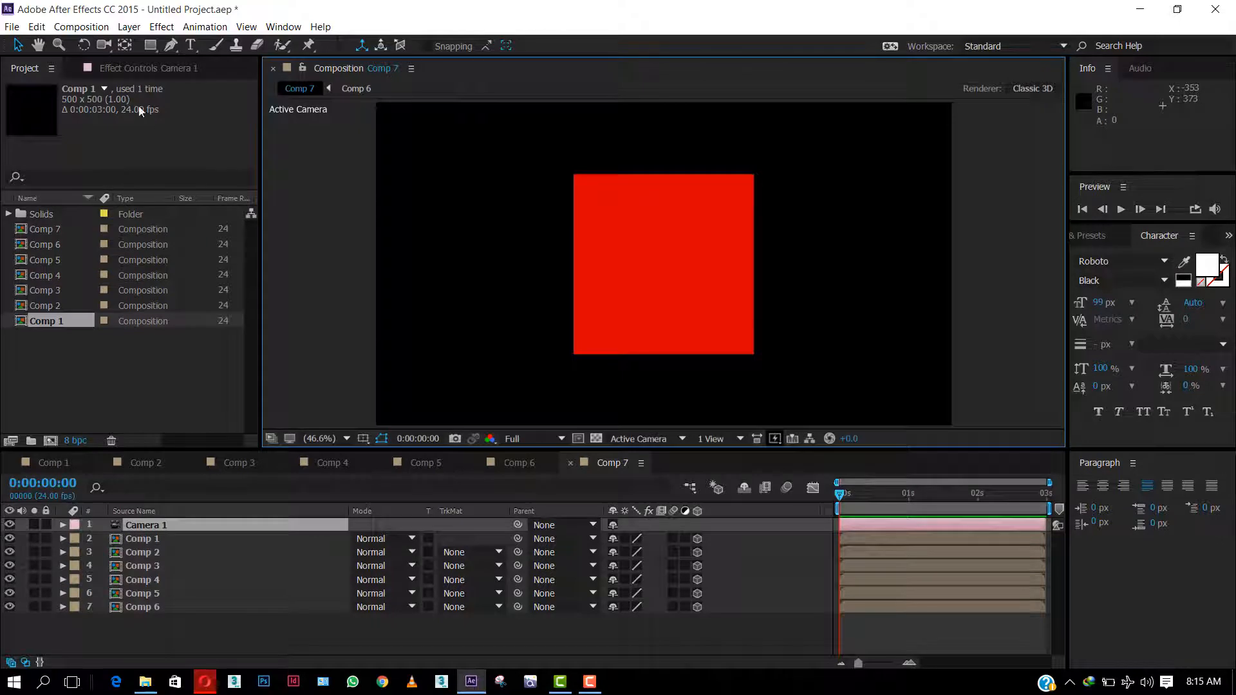
Step: Orbit the camera with the Unified Camera tool to view the cube's gray top, red side and white side
{"action": "left_click", "coordinate": [101, 45]}
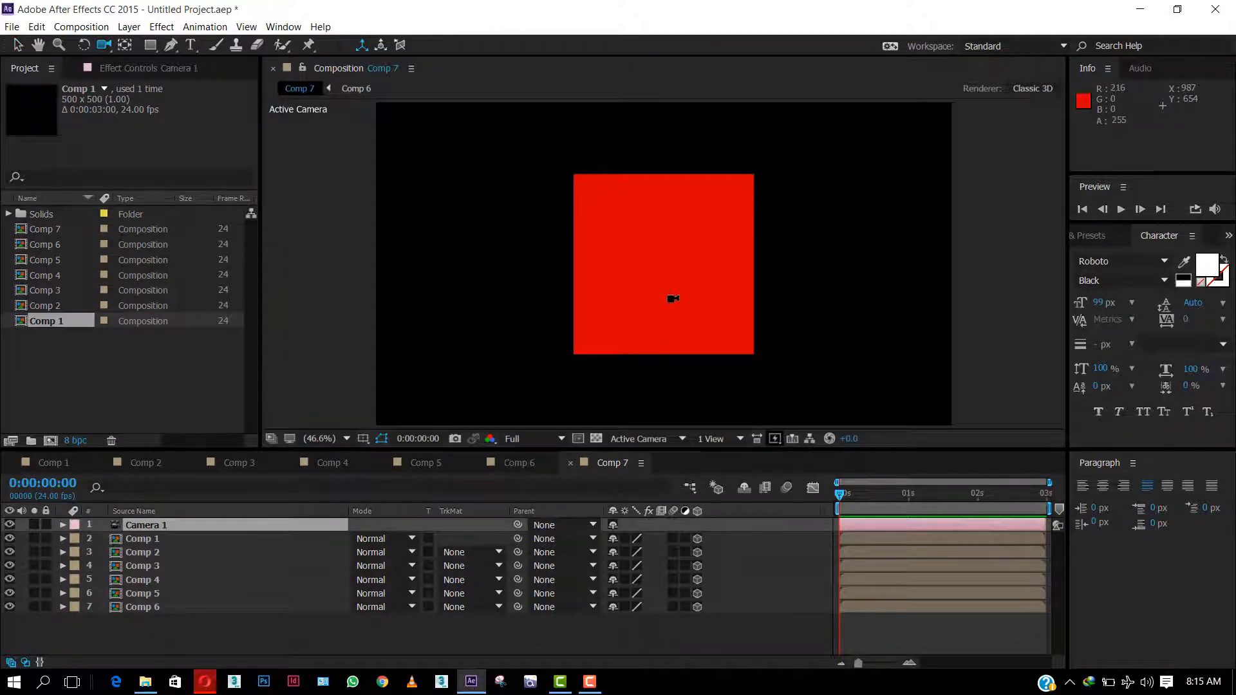
{"action": "left_click_drag", "start_coordinate": [673, 299], "coordinate": [611, 343]}
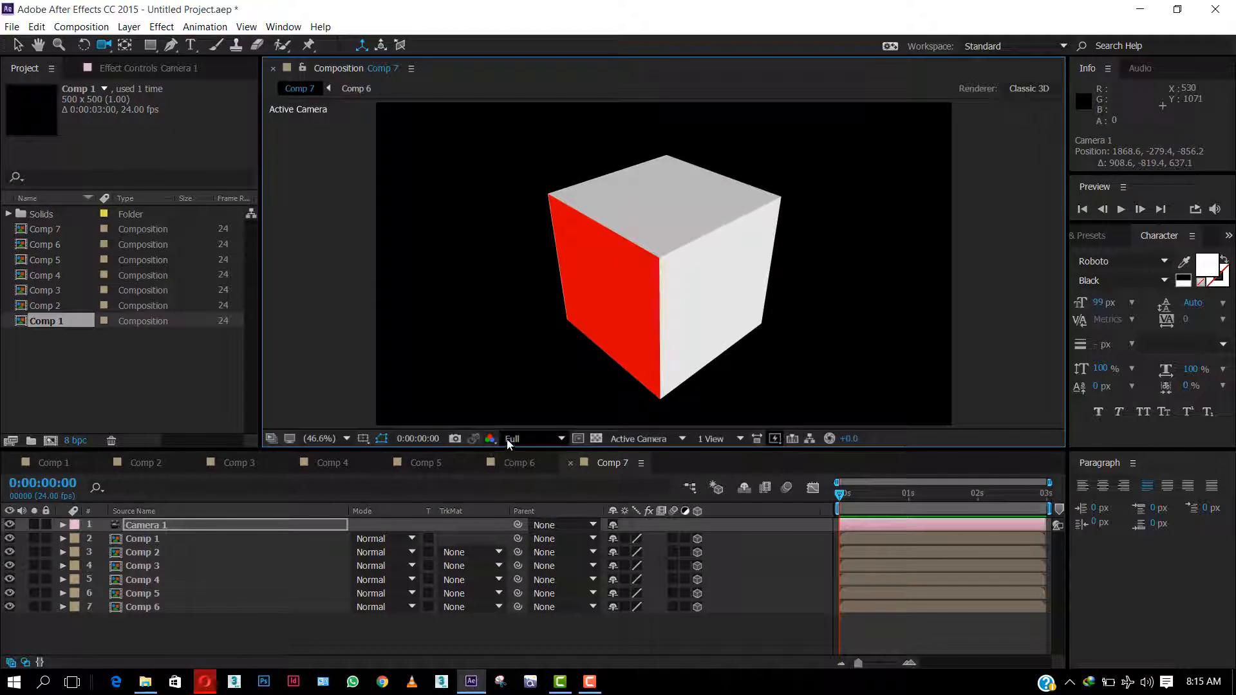
Step: Review the rotation values of the Comp 1 to Comp 6 layers, then collapse the properties and clear the selection
{"action": "left_click_drag", "start_coordinate": [181, 632], "coordinate": [140, 538]}
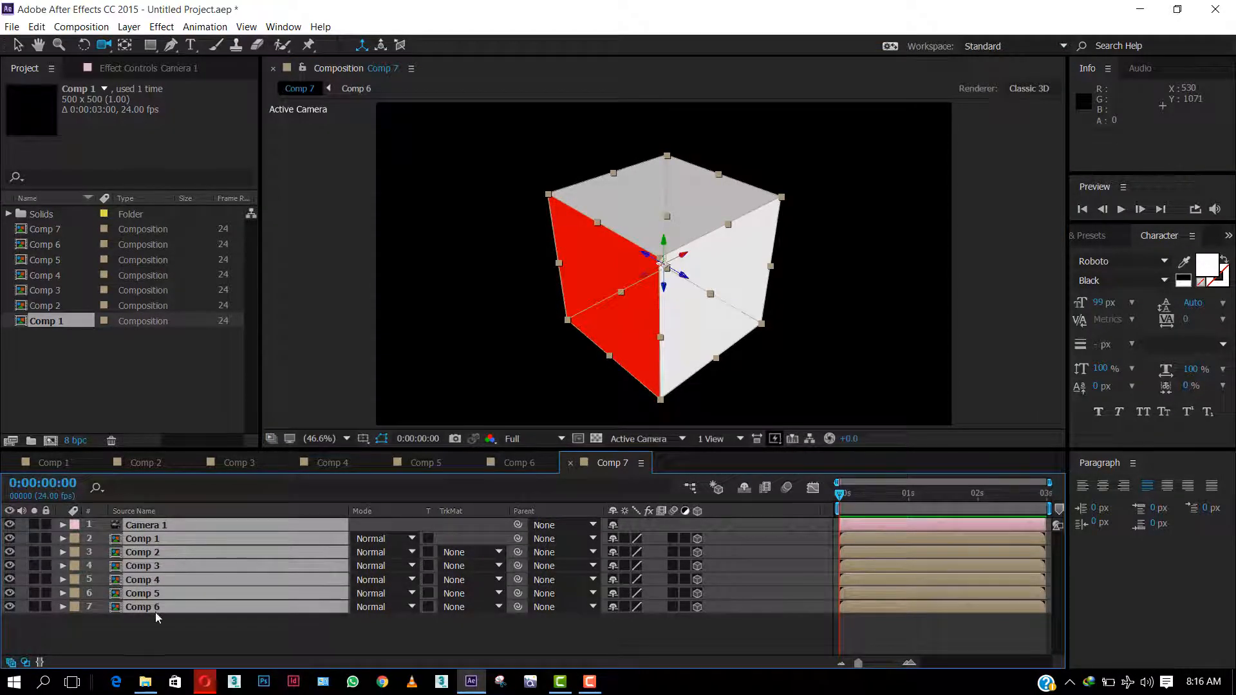
{"action": "left_click_drag", "start_coordinate": [153, 635], "coordinate": [141, 544]}
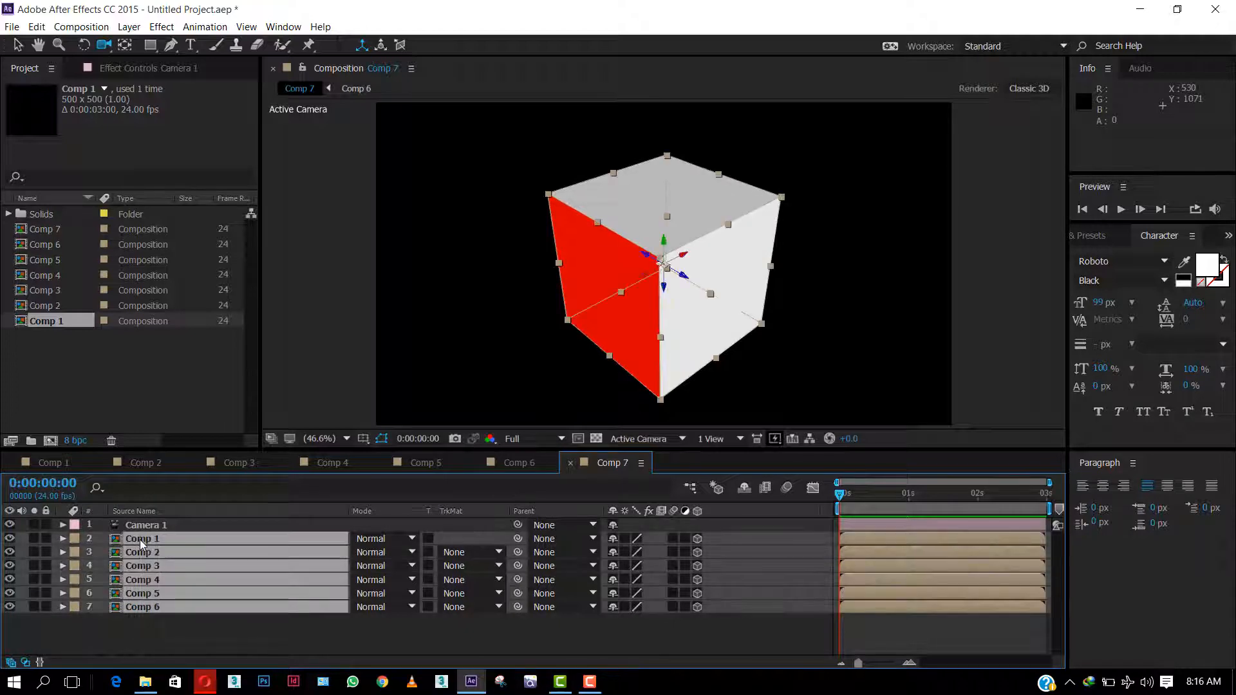
{"action": "key", "text": "r"}
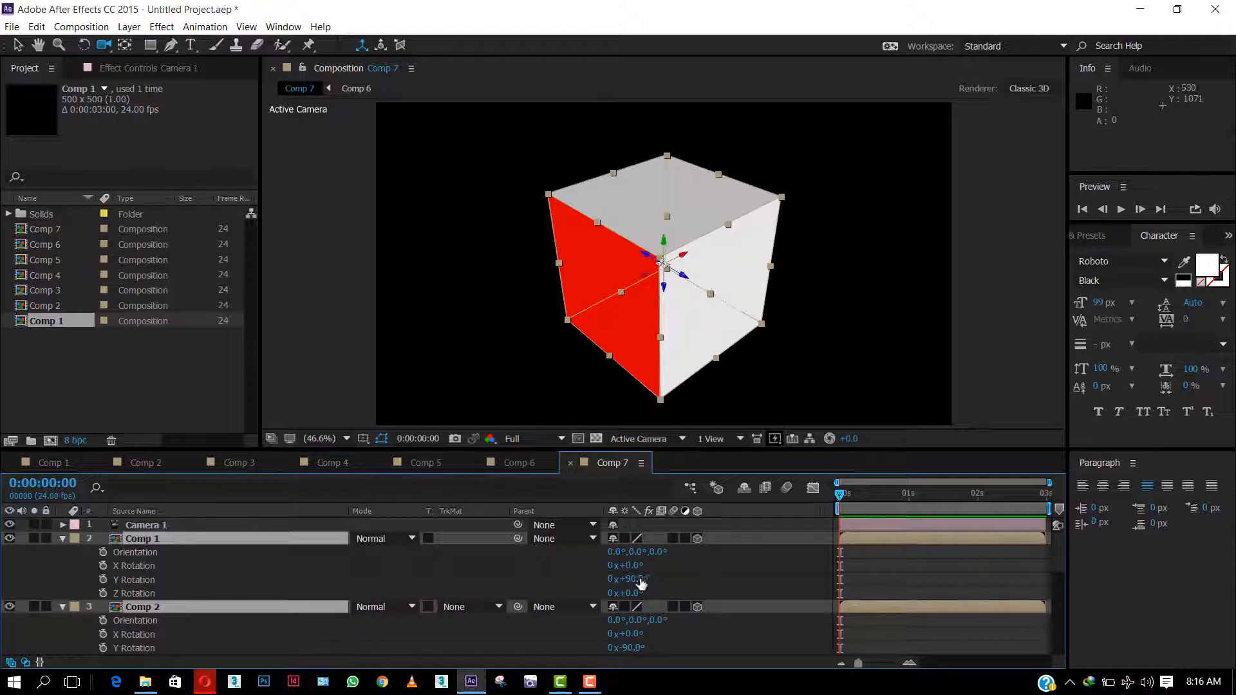
{"action": "scroll", "coordinate": [641, 583], "scroll_direction": "down", "scroll_amount": 3}
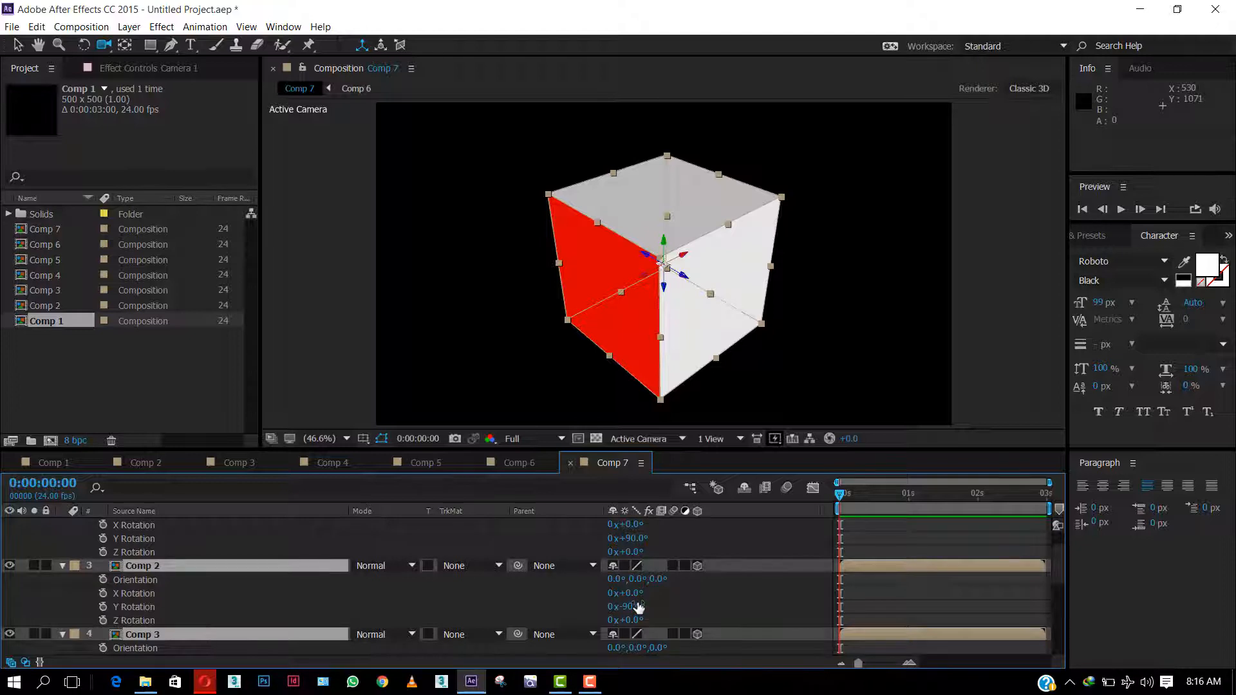
{"action": "scroll", "coordinate": [639, 607], "scroll_direction": "down", "scroll_amount": 3}
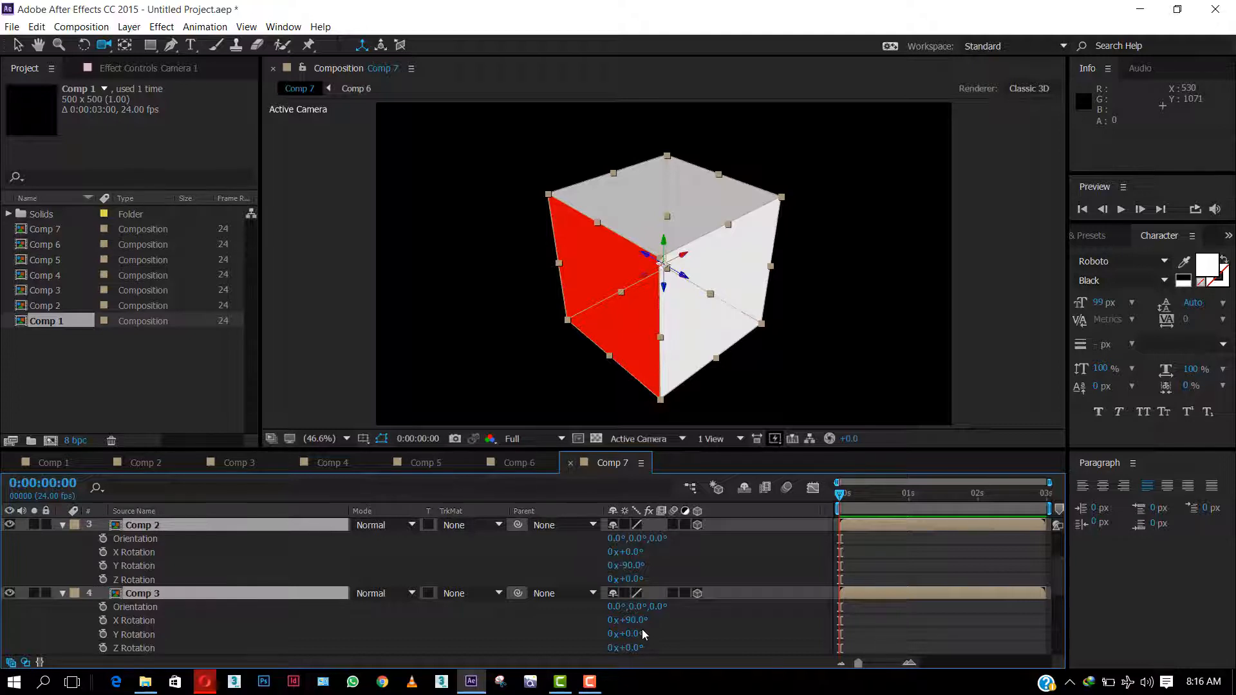
{"action": "scroll", "coordinate": [643, 628], "scroll_direction": "down", "scroll_amount": 3}
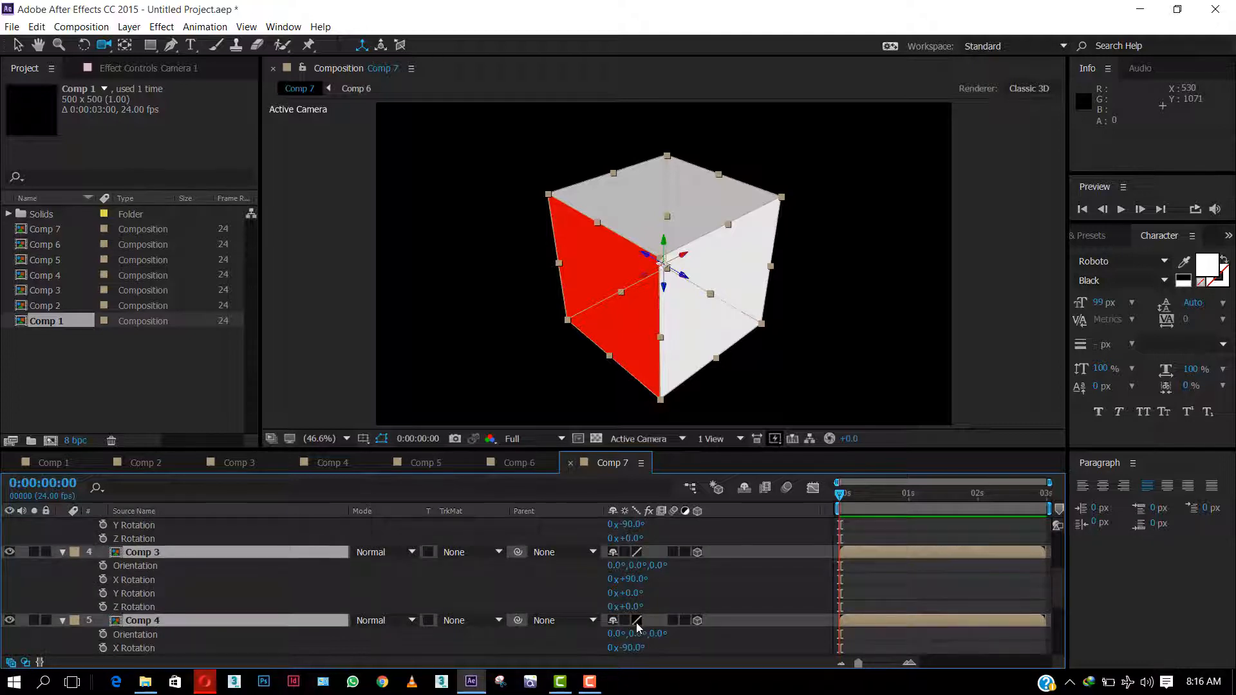
{"action": "scroll", "coordinate": [636, 623], "scroll_direction": "down", "scroll_amount": 3}
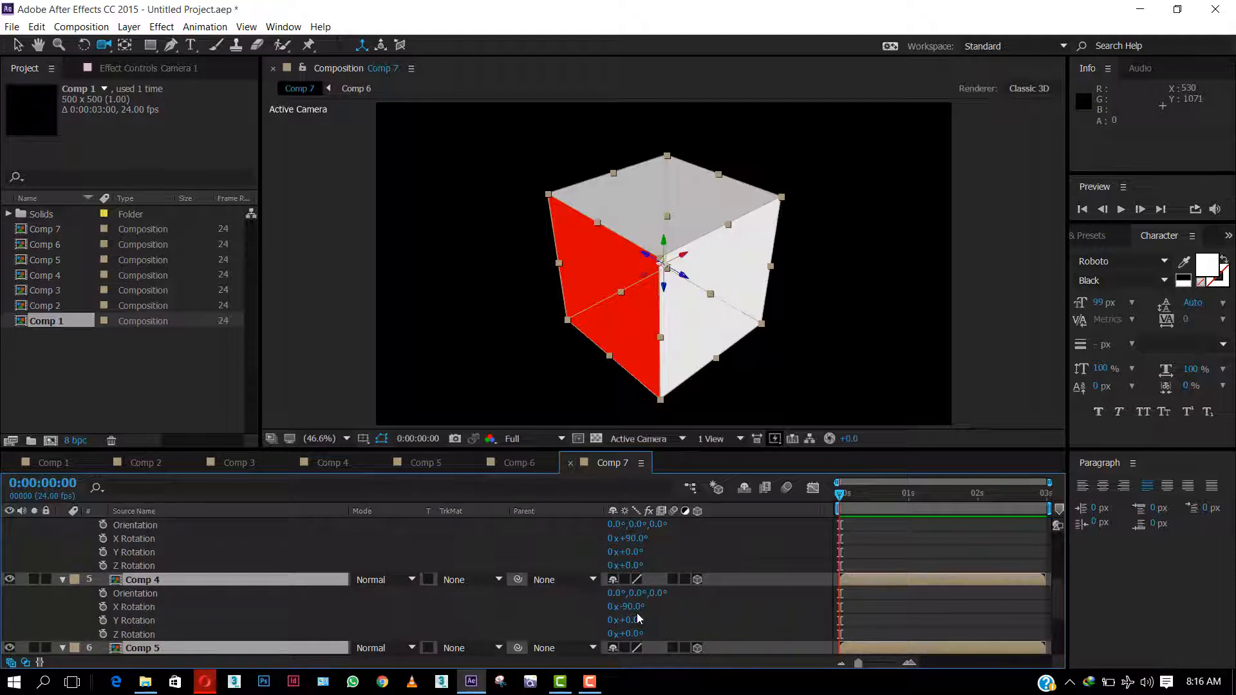
{"action": "scroll", "coordinate": [637, 618], "scroll_direction": "down", "scroll_amount": 3}
{"action": "scroll", "coordinate": [638, 618], "scroll_direction": "down", "scroll_amount": 3}
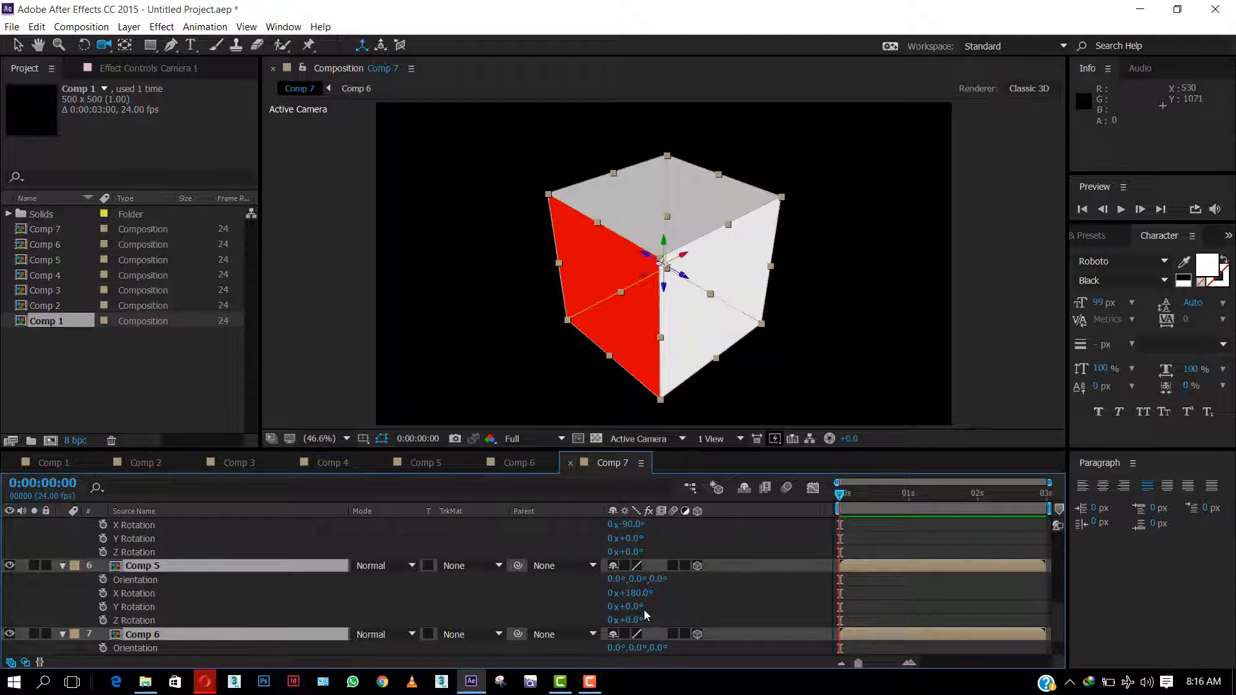
{"action": "scroll", "coordinate": [644, 614], "scroll_direction": "down", "scroll_amount": 3}
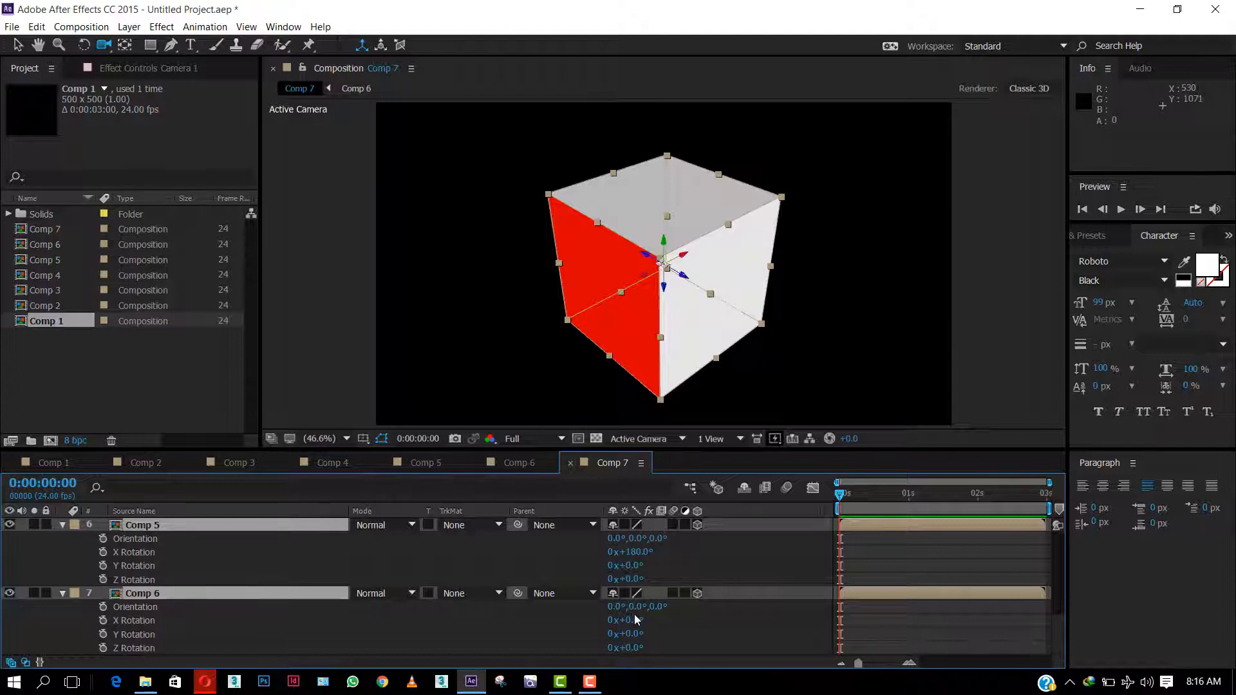
{"action": "scroll", "coordinate": [635, 614], "scroll_direction": "up", "scroll_amount": 5}
{"action": "scroll", "coordinate": [632, 617], "scroll_direction": "up", "scroll_amount": 5}
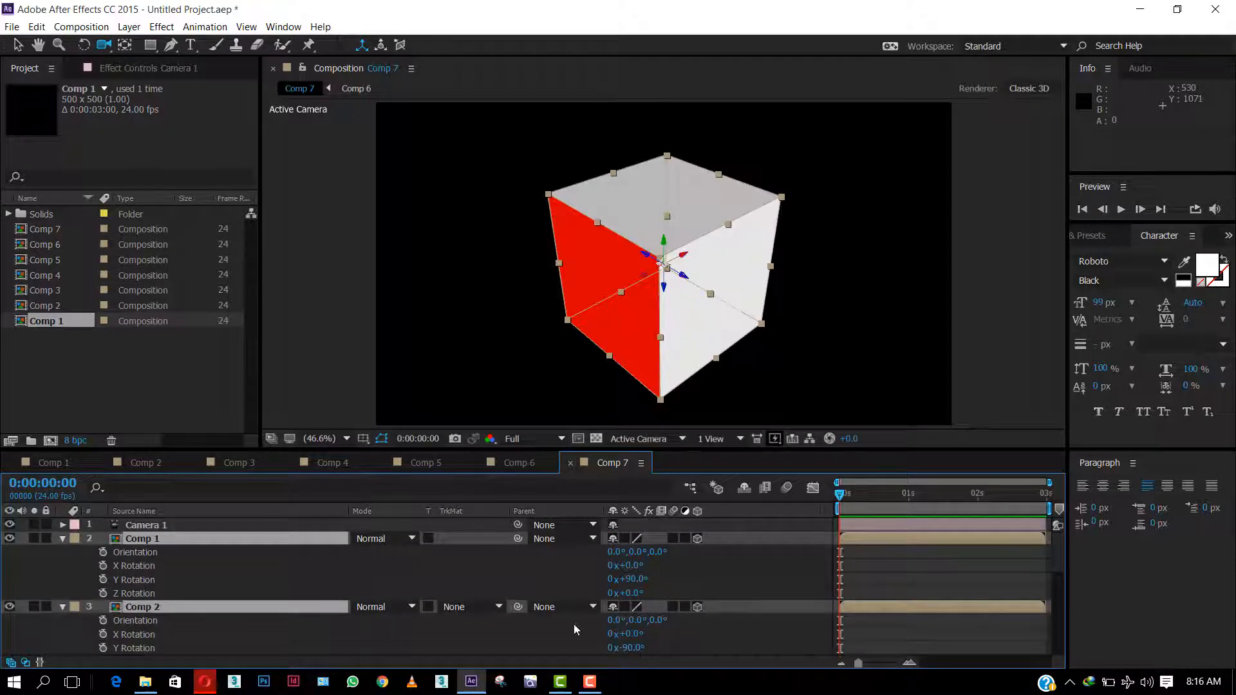
{"action": "left_click", "coordinate": [63, 538]}
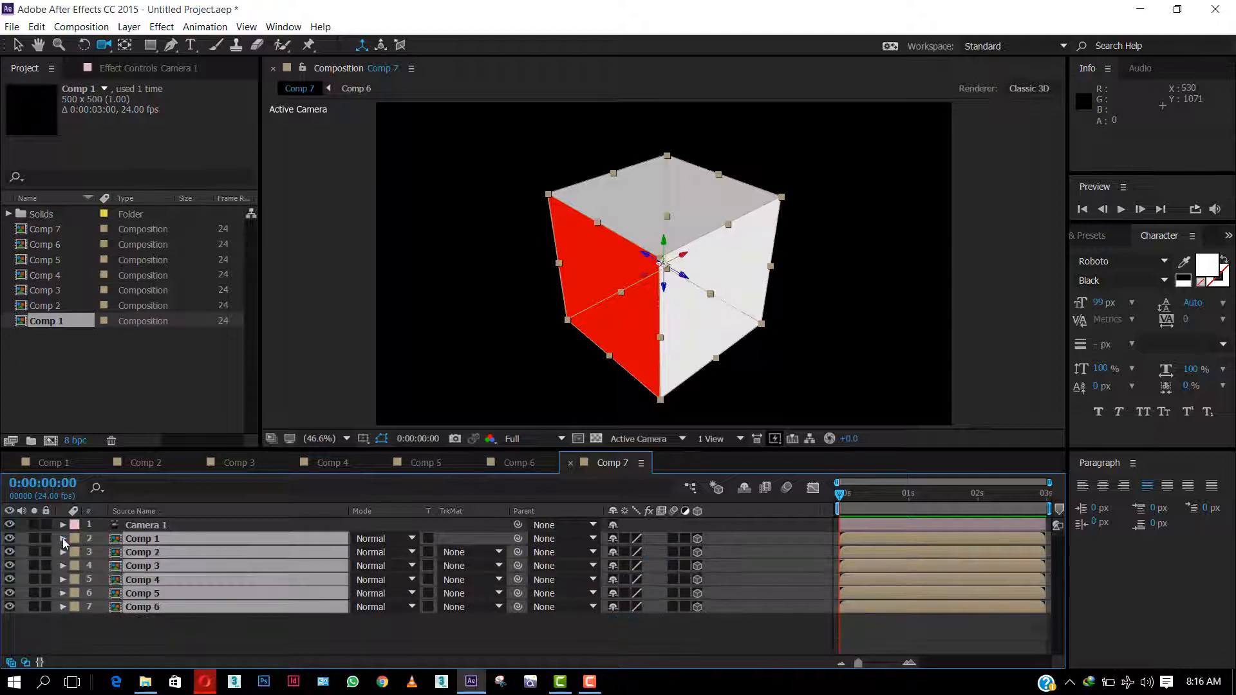
{"action": "left_click", "coordinate": [289, 630]}
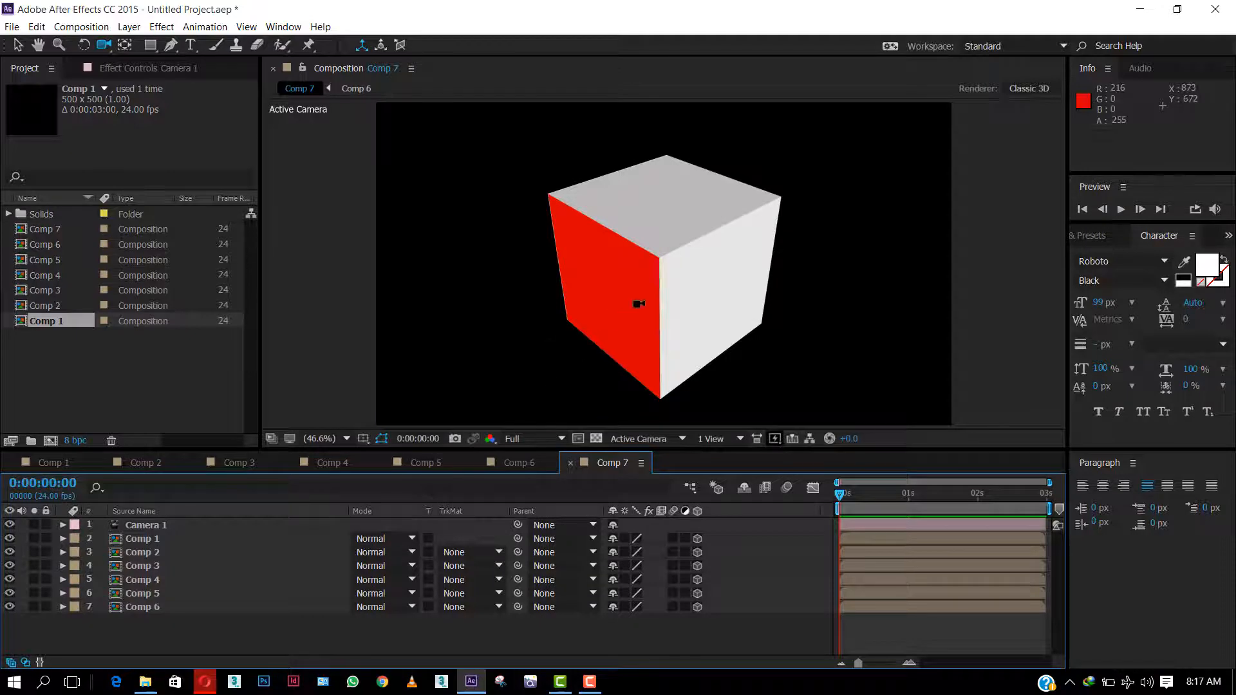
Step: Orbit the camera around the cube and reset the Camera 1 layer's transform to its default
{"action": "left_click_drag", "start_coordinate": [638, 304], "coordinate": [770, 268]}
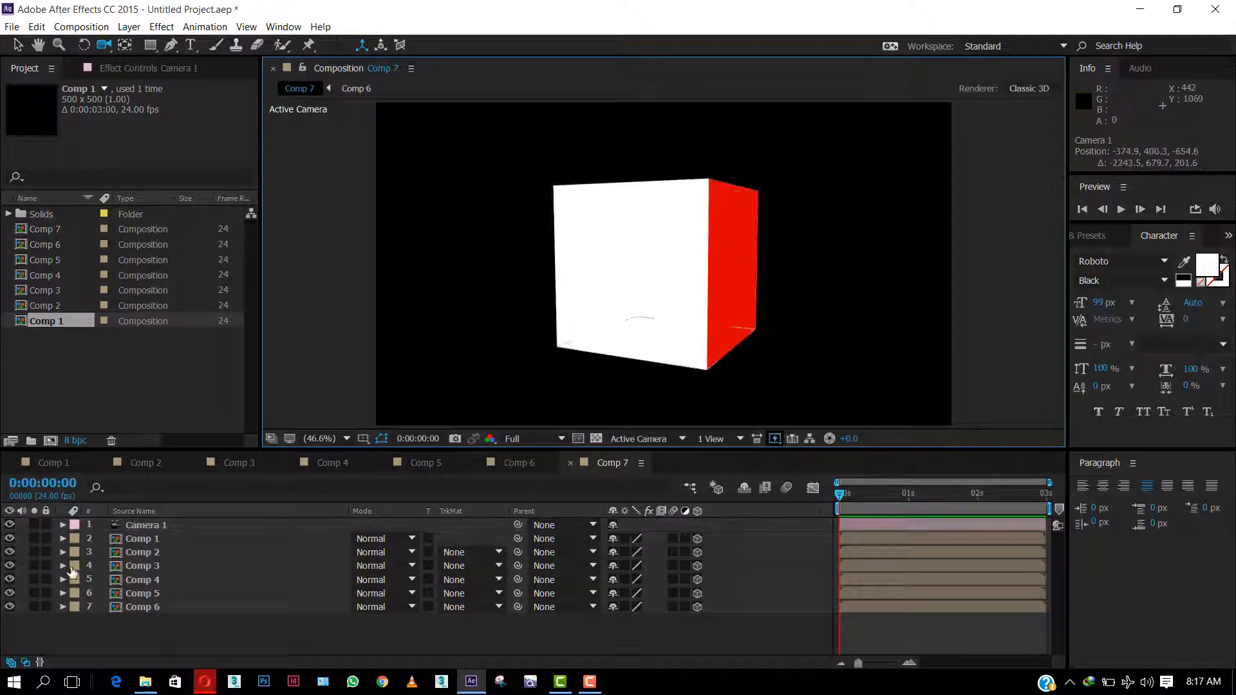
{"action": "left_click", "coordinate": [135, 521]}
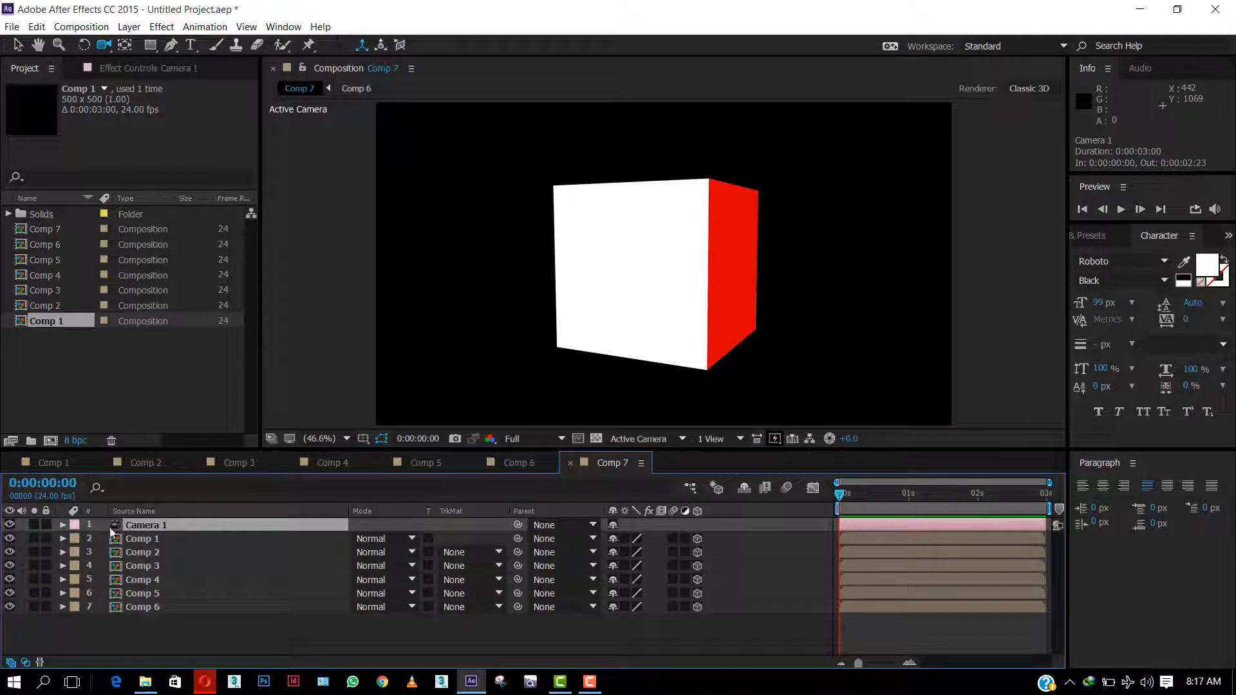
{"action": "left_click", "coordinate": [62, 525]}
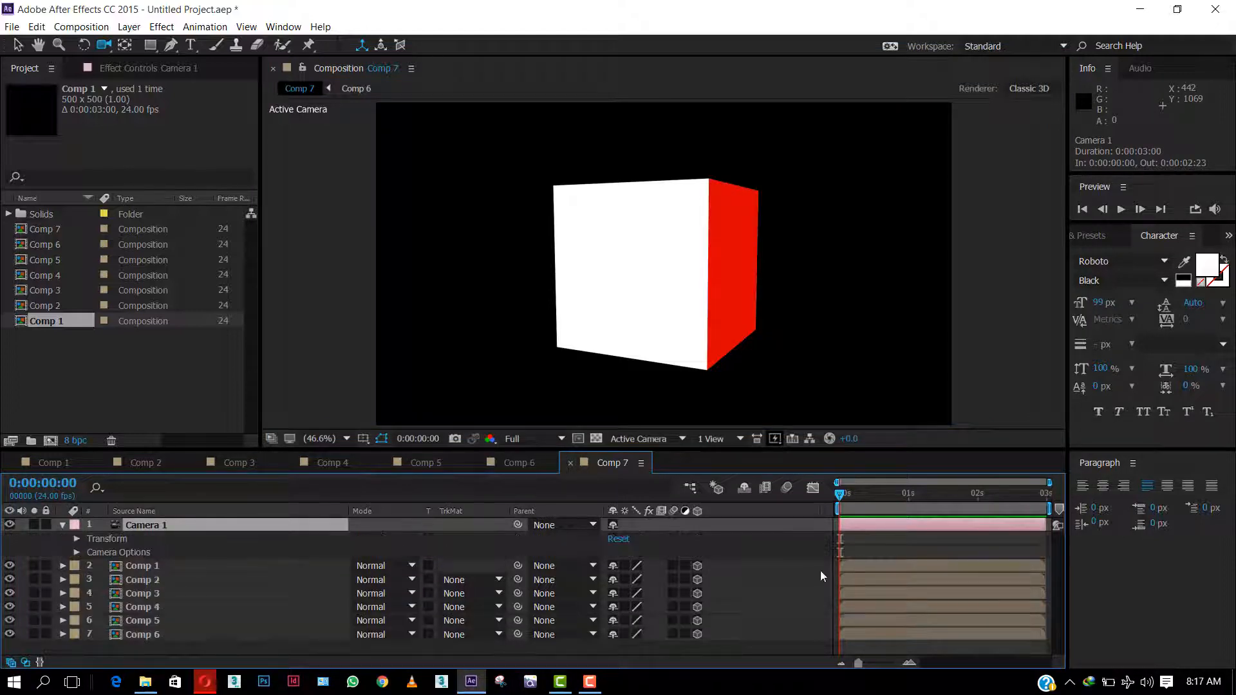
{"action": "left_click", "coordinate": [618, 539]}
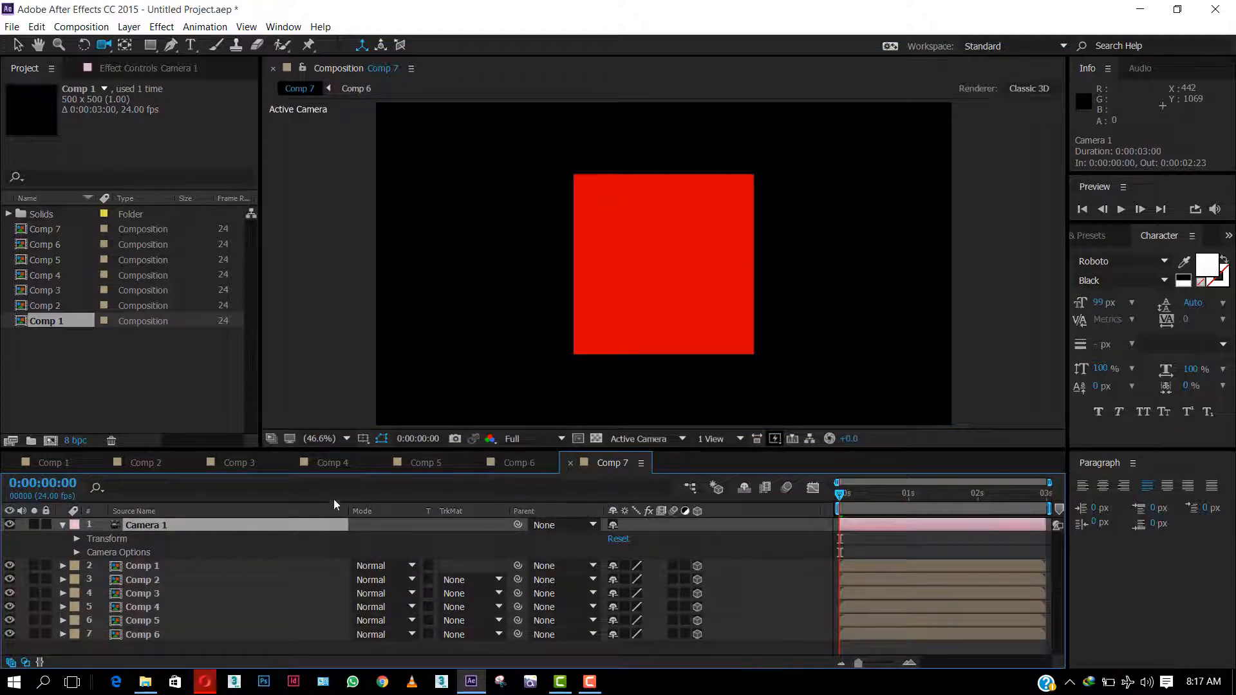
Step: Add a null object layer to Comp 7
{"action": "left_click_drag", "start_coordinate": [218, 647], "coordinate": [191, 557]}
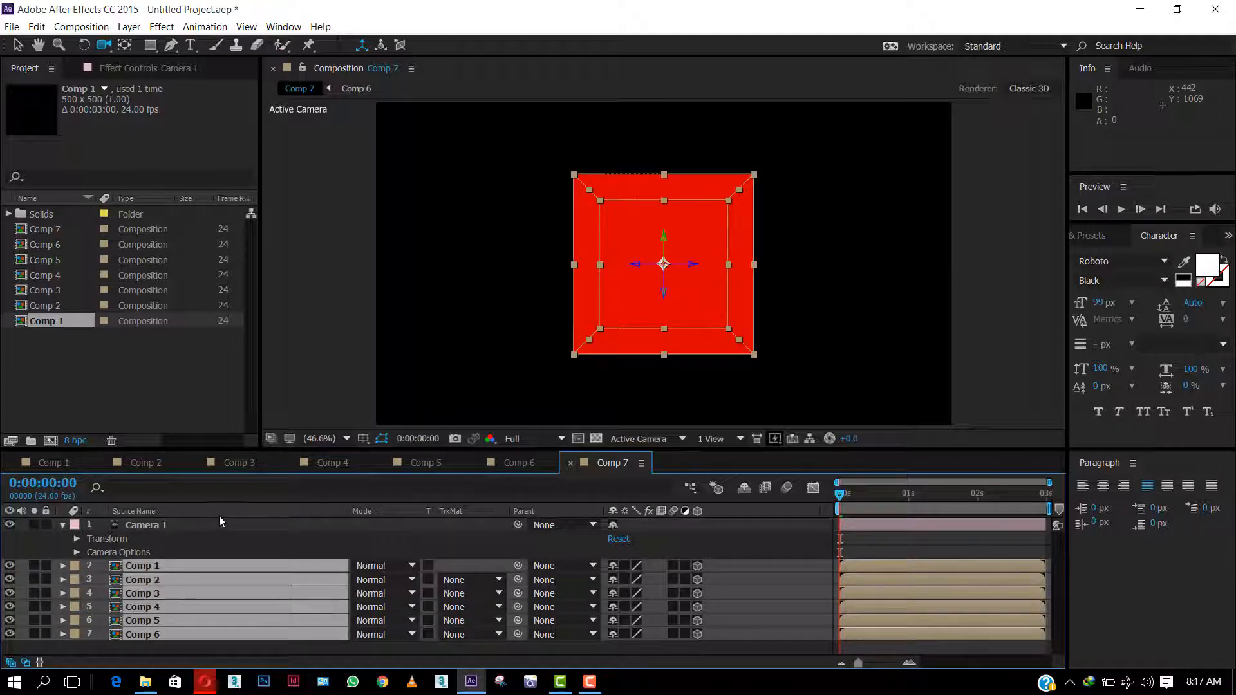
{"action": "left_click", "coordinate": [208, 653]}
{"action": "right_click", "coordinate": [209, 647]}
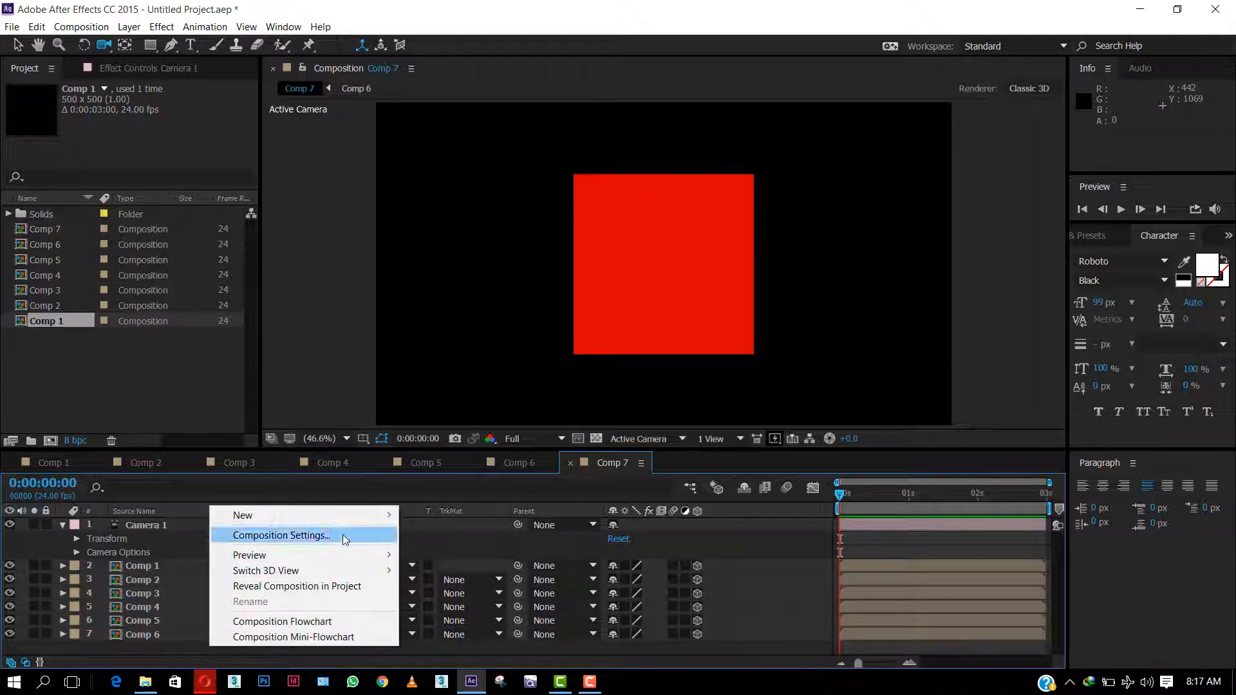
{"action": "mouse_move", "coordinate": [346, 513]}
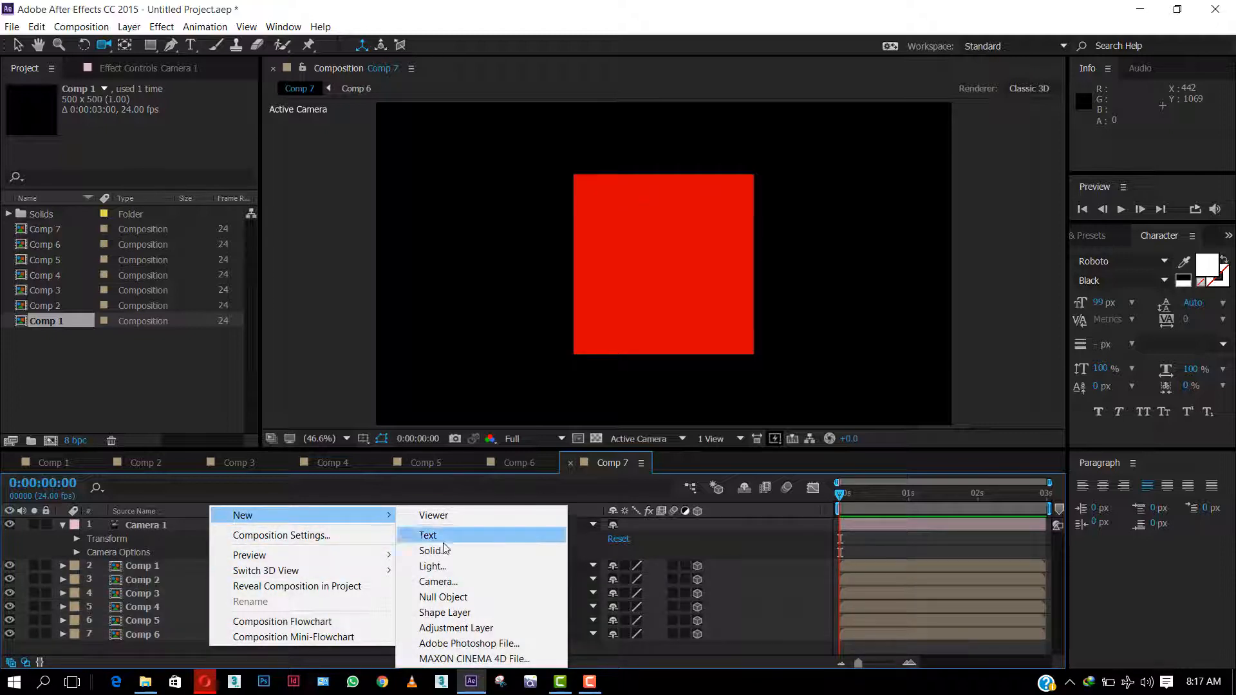
{"action": "left_click", "coordinate": [452, 603]}
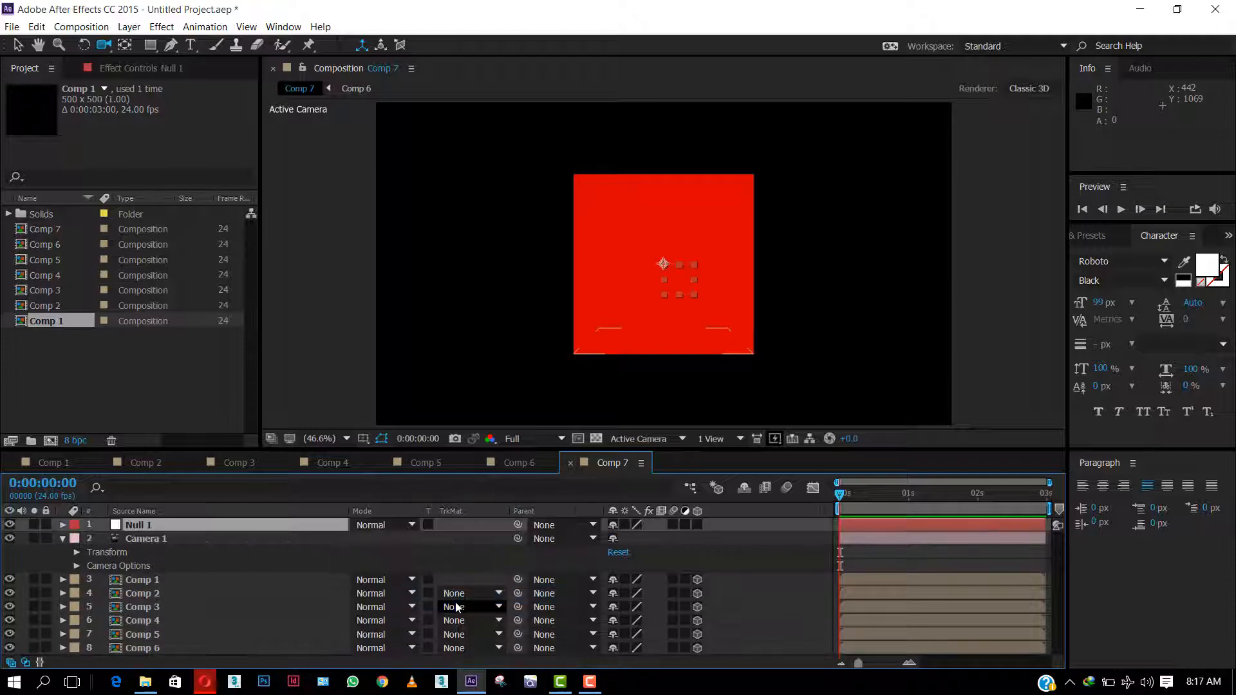
Step: Rename the null object layer as Controller
{"action": "right_click", "coordinate": [220, 524]}
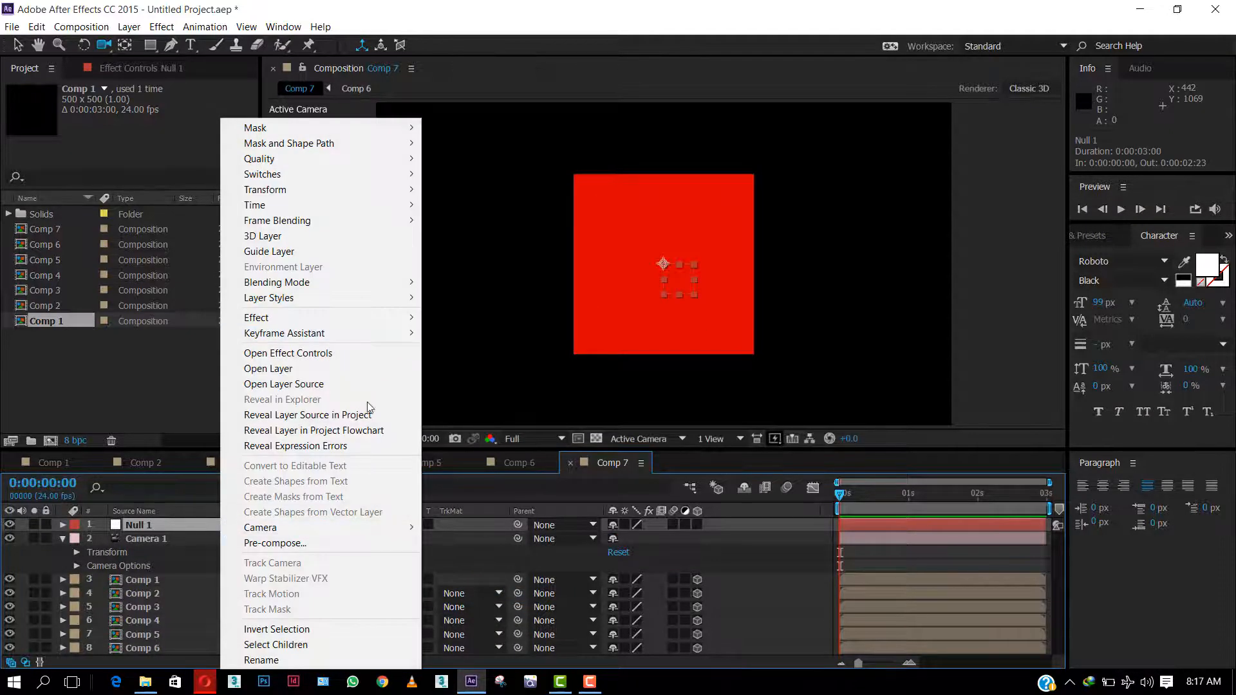
{"action": "left_click", "coordinate": [311, 658]}
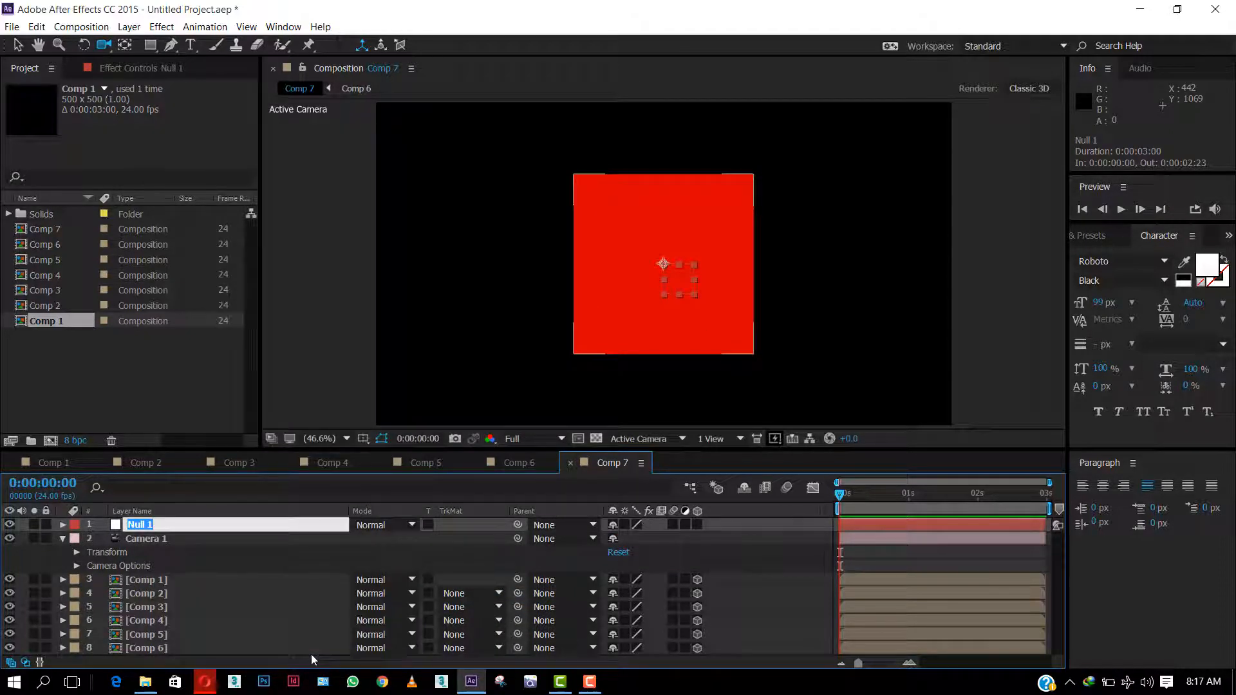
{"action": "type", "text": "Controller"}
{"action": "key", "text": "Return"}
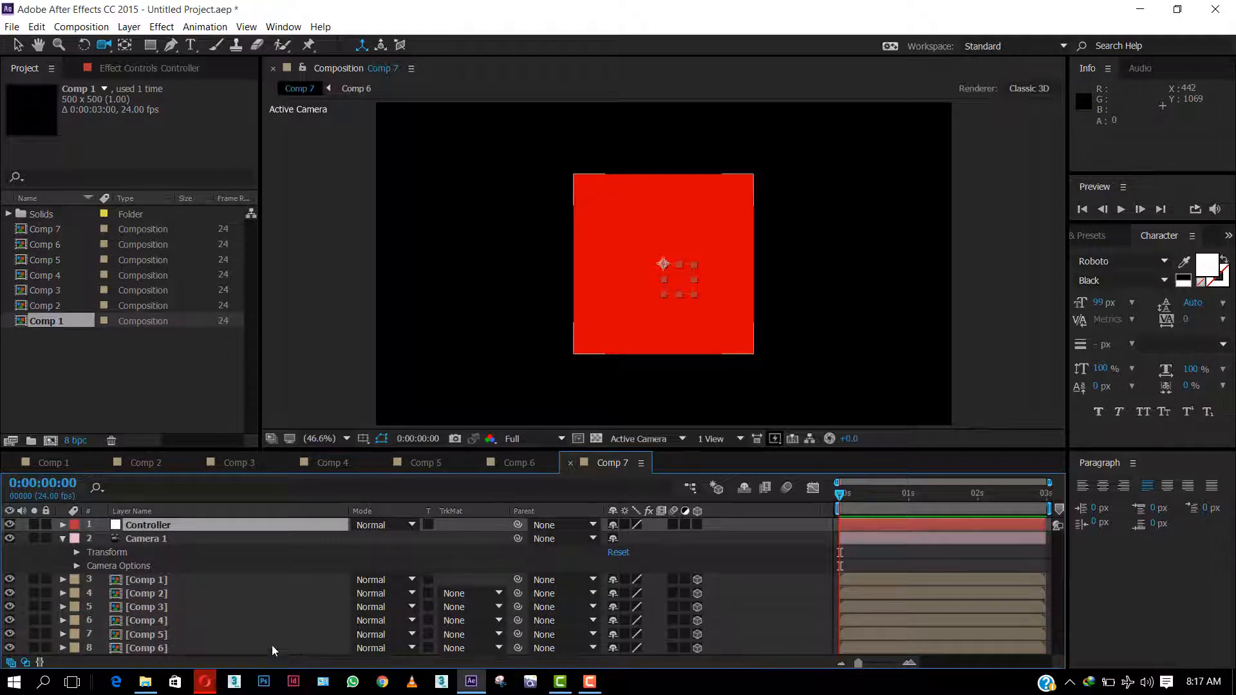
Step: Parent all six layers, Comp 1 to Comp 6, to the Controller null layer
{"action": "left_click", "coordinate": [153, 582]}
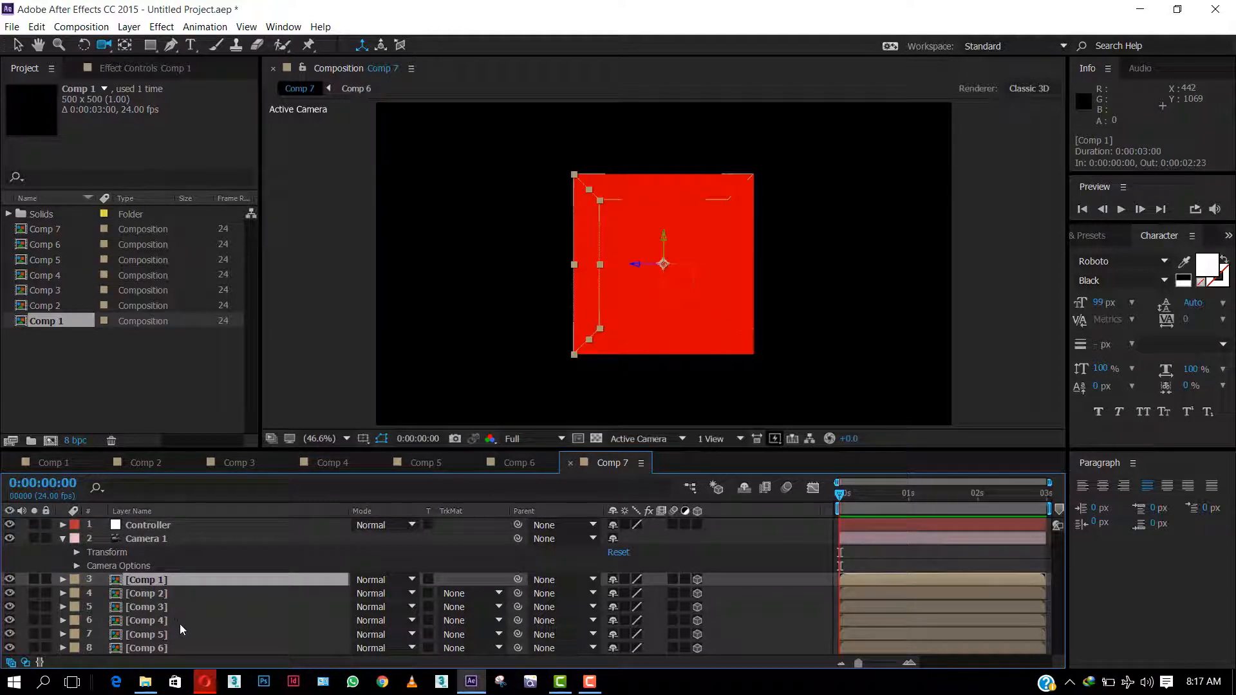
{"action": "left_click", "coordinate": [163, 647], "text": "shift"}
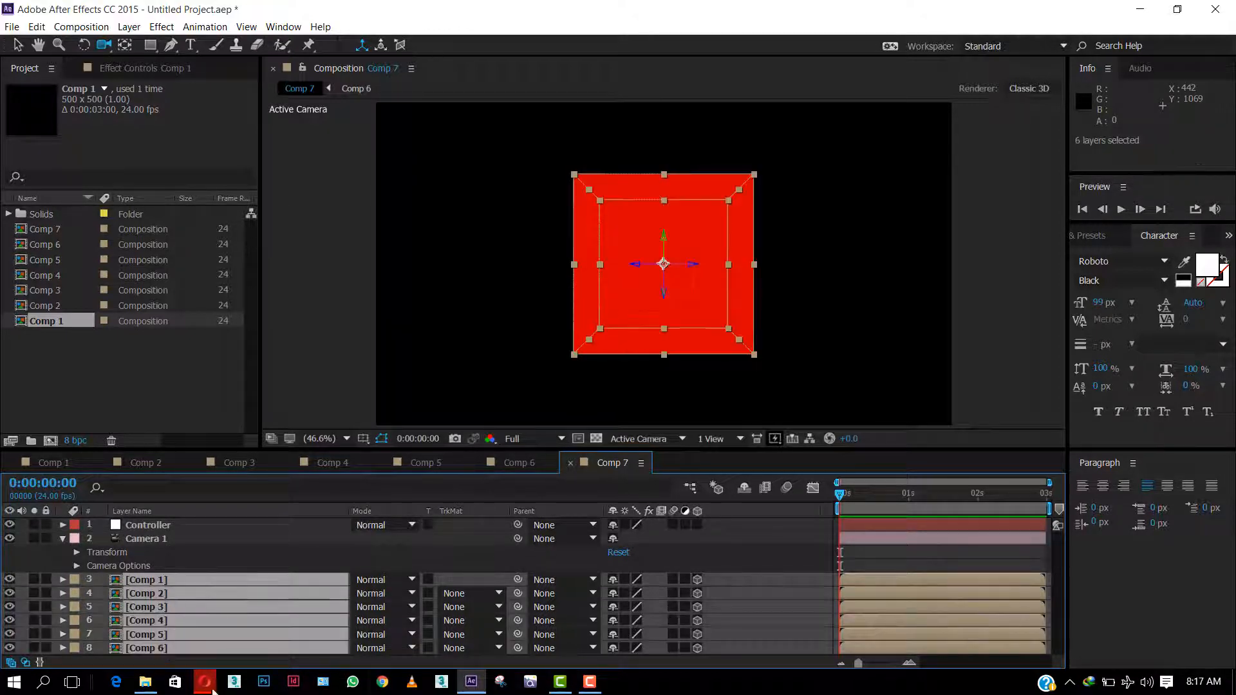
{"action": "left_click_drag", "start_coordinate": [519, 582], "coordinate": [134, 528]}
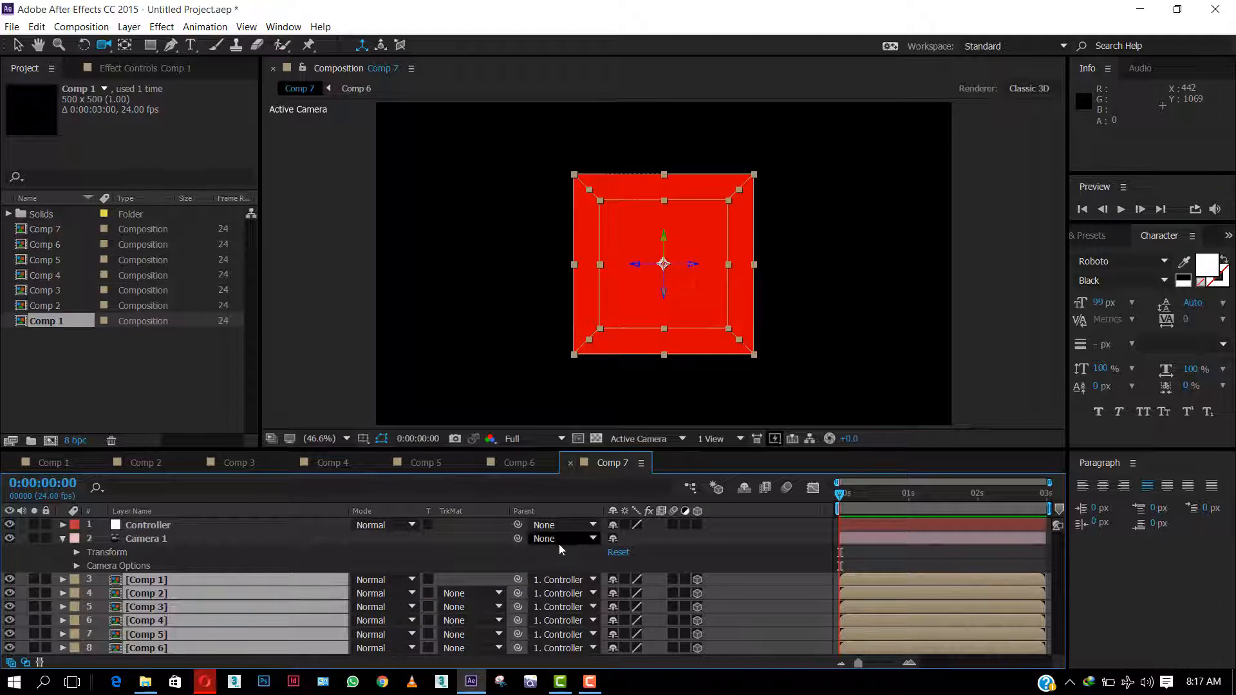
Step: Check the parent assignments of the Comp 1 to Comp 6 layers
{"action": "left_click", "coordinate": [192, 561]}
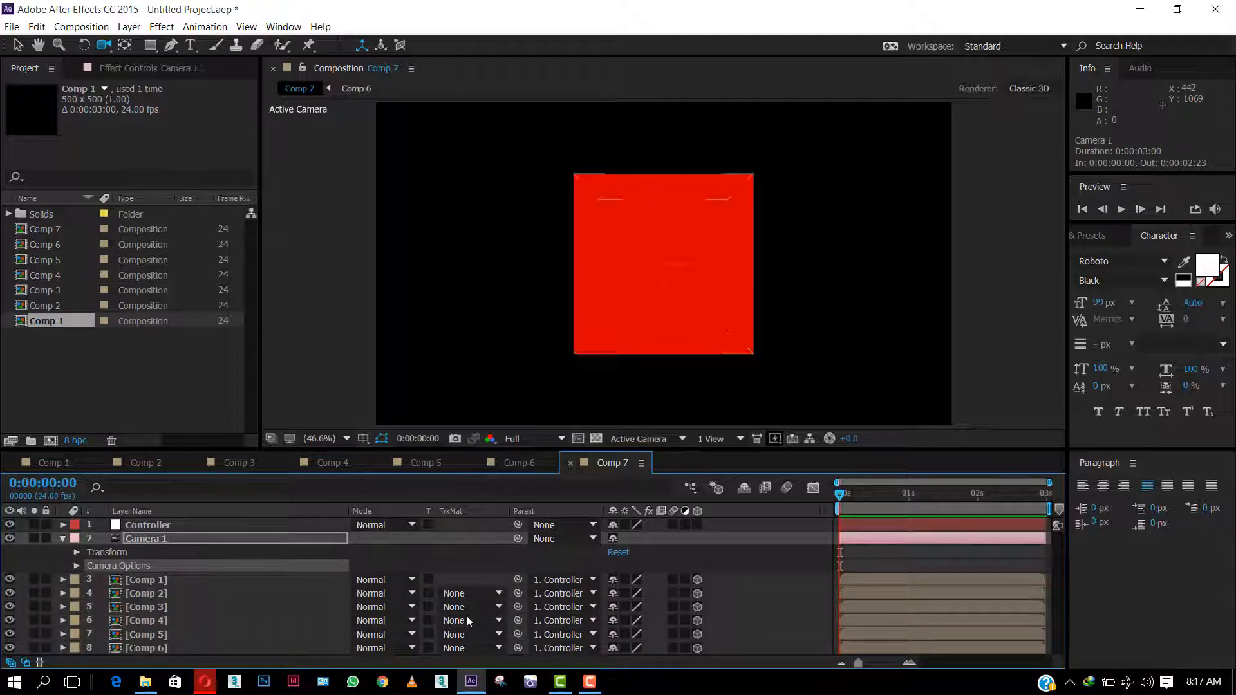
{"action": "left_click", "coordinate": [264, 583]}
{"action": "left_click", "coordinate": [171, 649]}
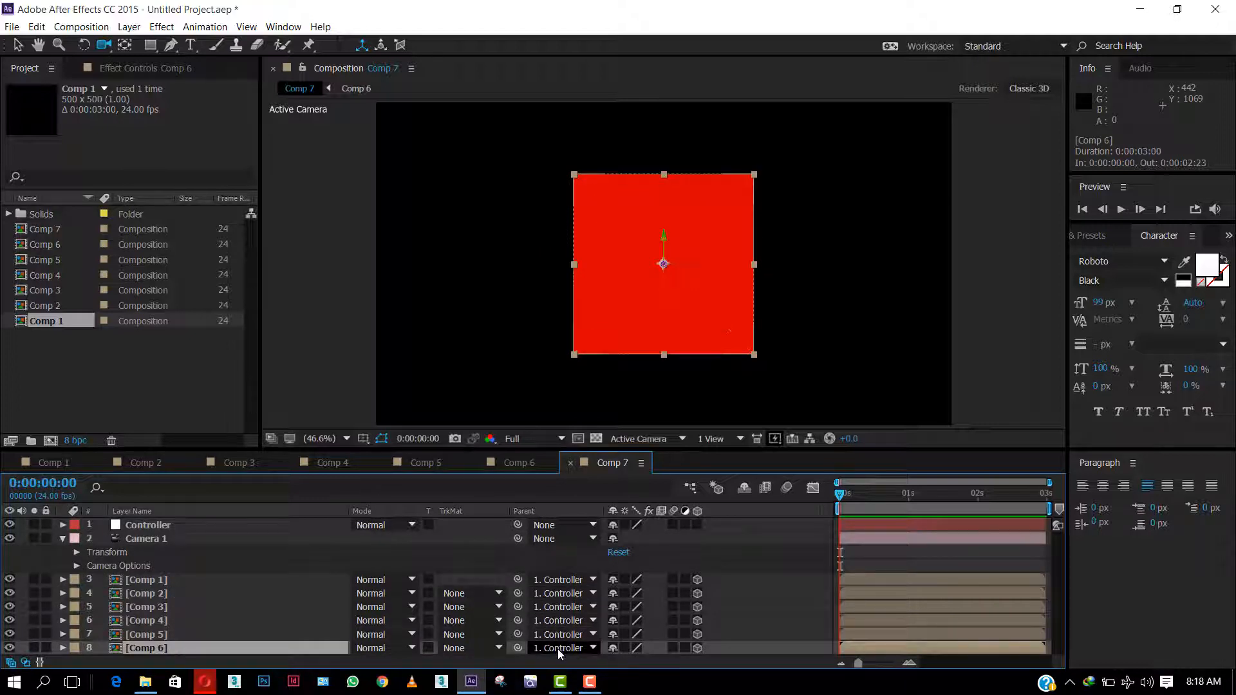
{"action": "left_click", "coordinate": [147, 580]}
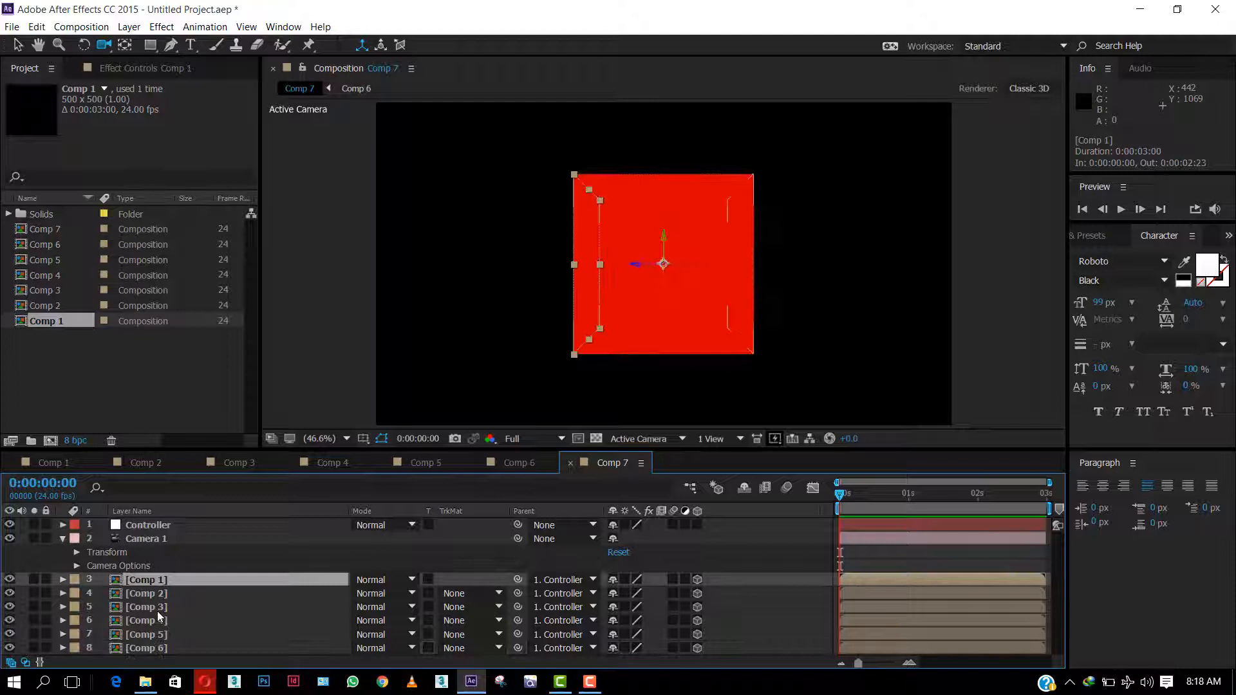
Step: Make the Controller null a 3D layer and reveal its rotation properties
{"action": "left_click", "coordinate": [152, 646], "text": "shift"}
{"action": "left_click", "coordinate": [177, 525]}
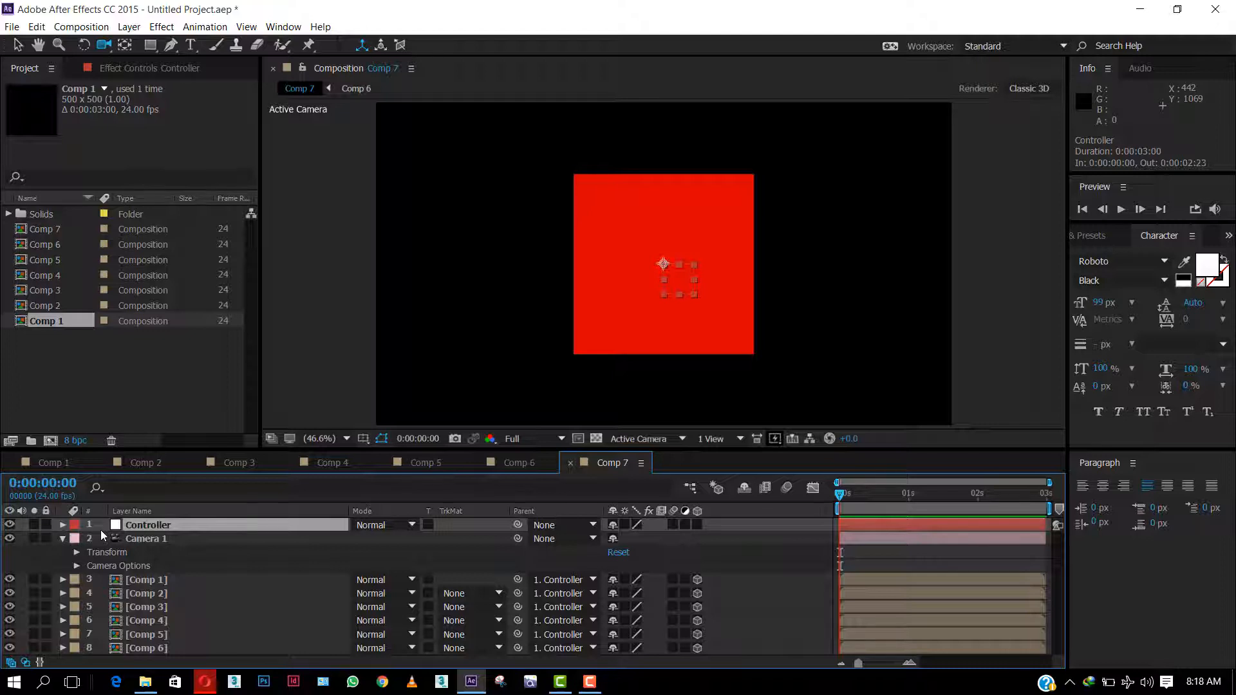
{"action": "key", "text": "r"}
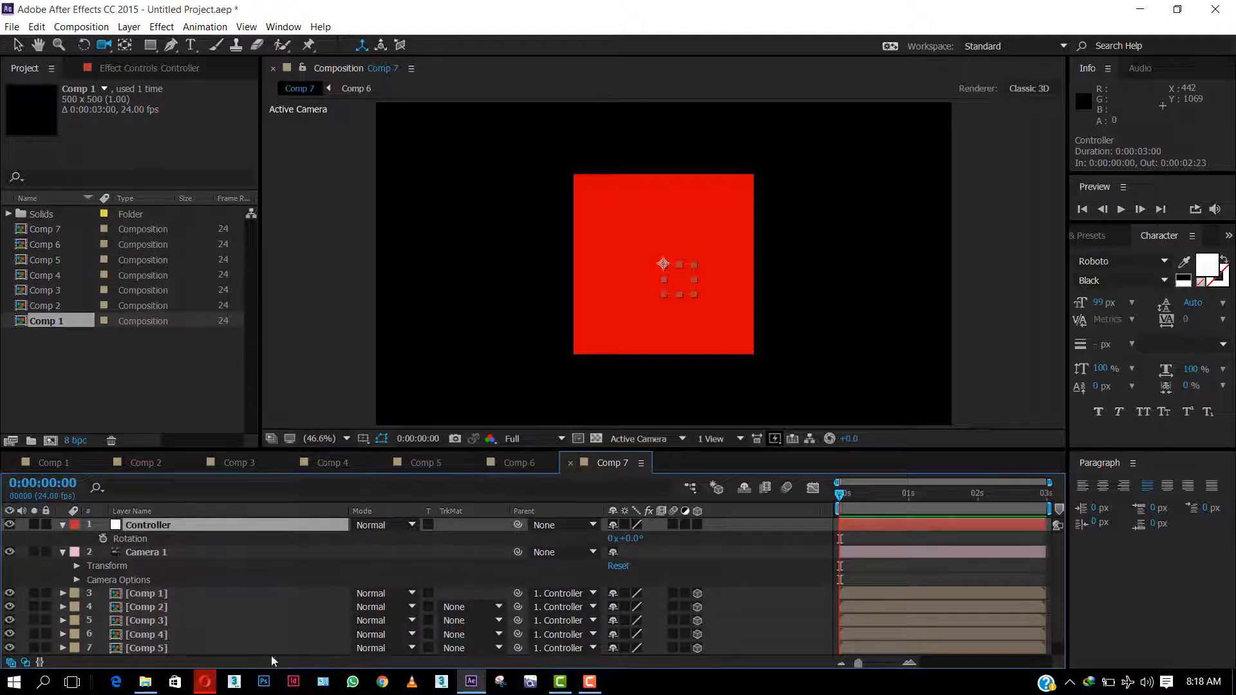
{"action": "left_click", "coordinate": [697, 524]}
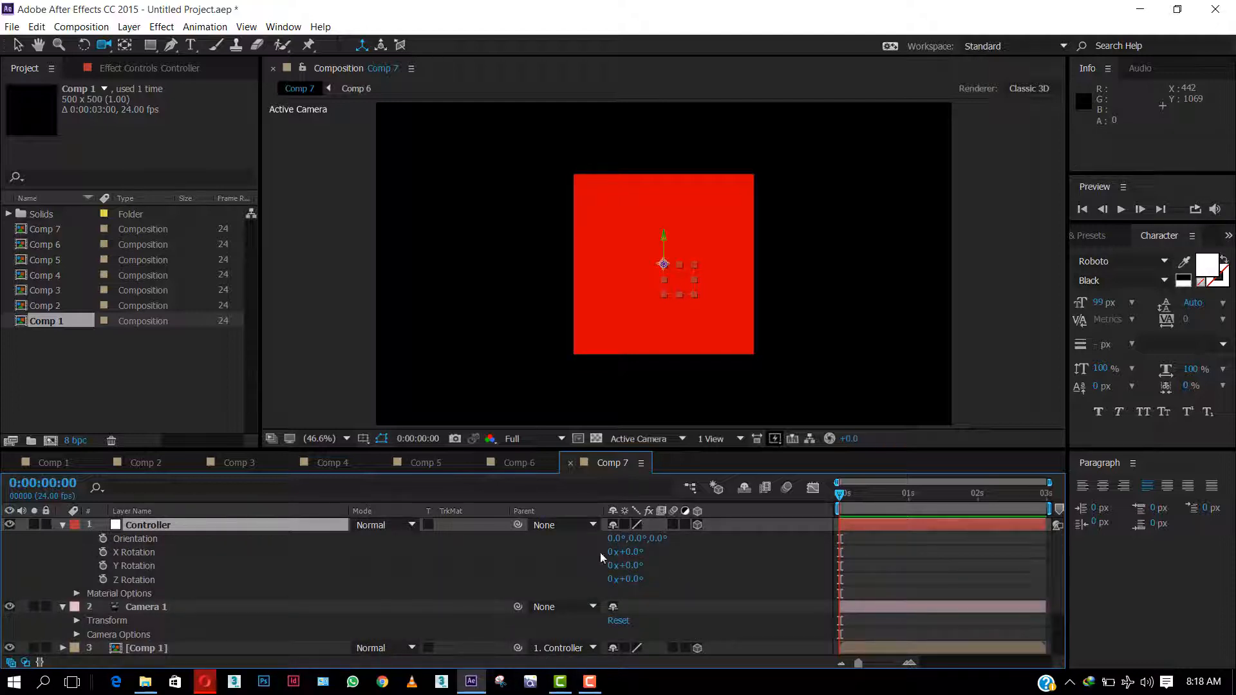
Step: Test the cube's movement by rotating the Controller about -11° in X and -34° in Y, and reset both rotations to 0°
{"action": "mouse_move", "coordinate": [629, 552]}
{"action": "left_mouse_down"}
{"action": "mouse_move", "coordinate": [582, 563]}
{"action": "mouse_move", "coordinate": [672, 561]}
{"action": "mouse_move", "coordinate": [622, 561]}
{"action": "left_mouse_up"}
{"action": "mouse_move", "coordinate": [636, 565]}
{"action": "left_mouse_down"}
{"action": "mouse_move", "coordinate": [663, 564]}
{"action": "mouse_move", "coordinate": [602, 571]}
{"action": "mouse_move", "coordinate": [630, 570]}
{"action": "left_mouse_up"}
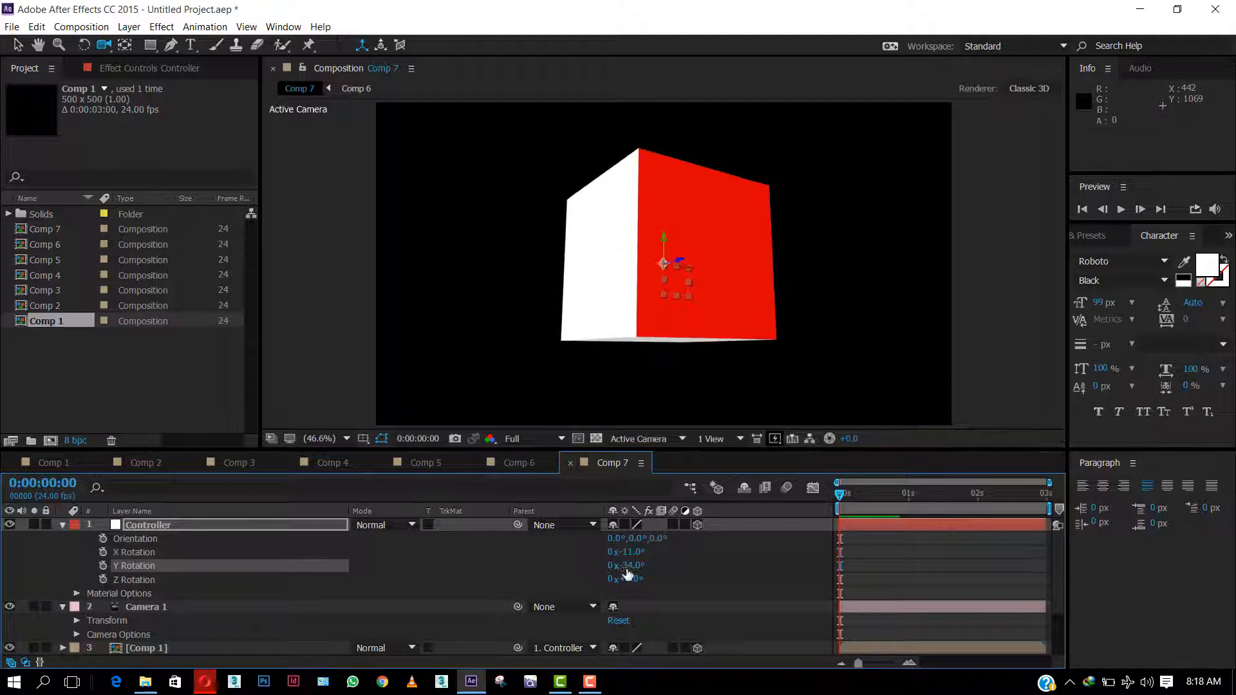
{"action": "left_click", "coordinate": [636, 553]}
{"action": "type", "text": "0"}
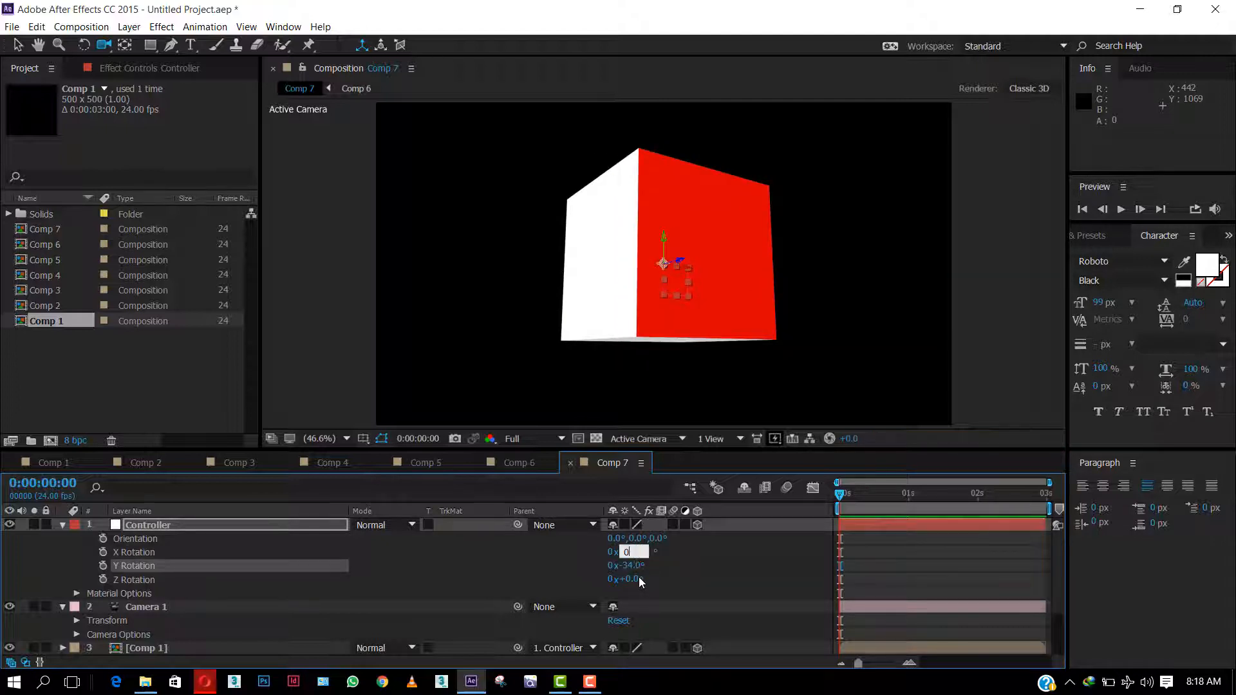
{"action": "left_click", "coordinate": [635, 566]}
{"action": "type", "text": "0"}
{"action": "left_click", "coordinate": [669, 575]}
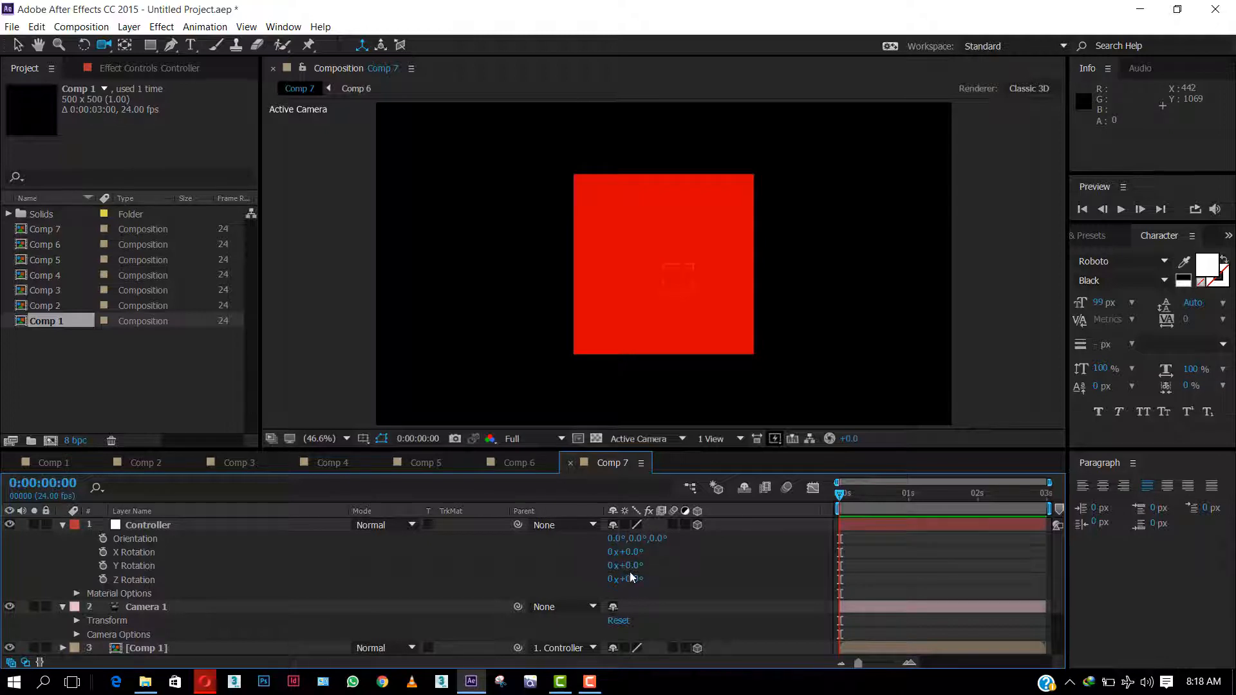
Step: Set the Controller's Y Rotation to 270° and keyframe it at 0 seconds
{"action": "left_click", "coordinate": [276, 523]}
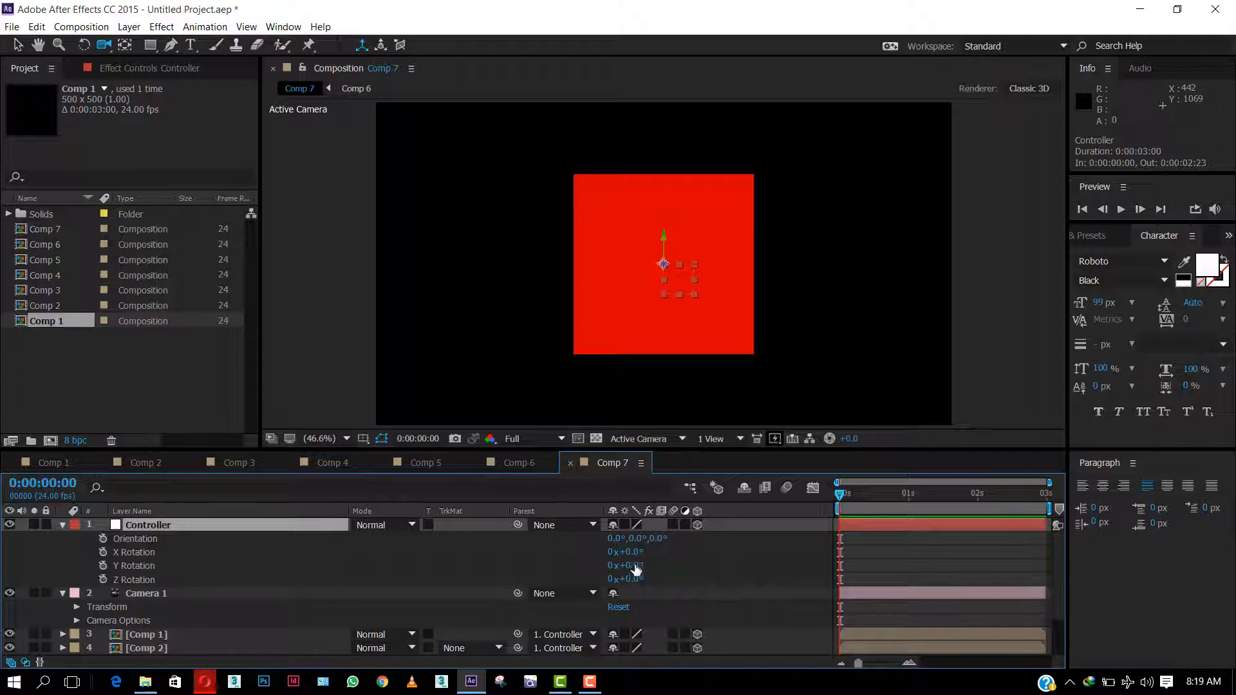
{"action": "left_click_drag", "start_coordinate": [635, 553], "coordinate": [851, 552]}
{"action": "key", "text": "ctrl+z"}
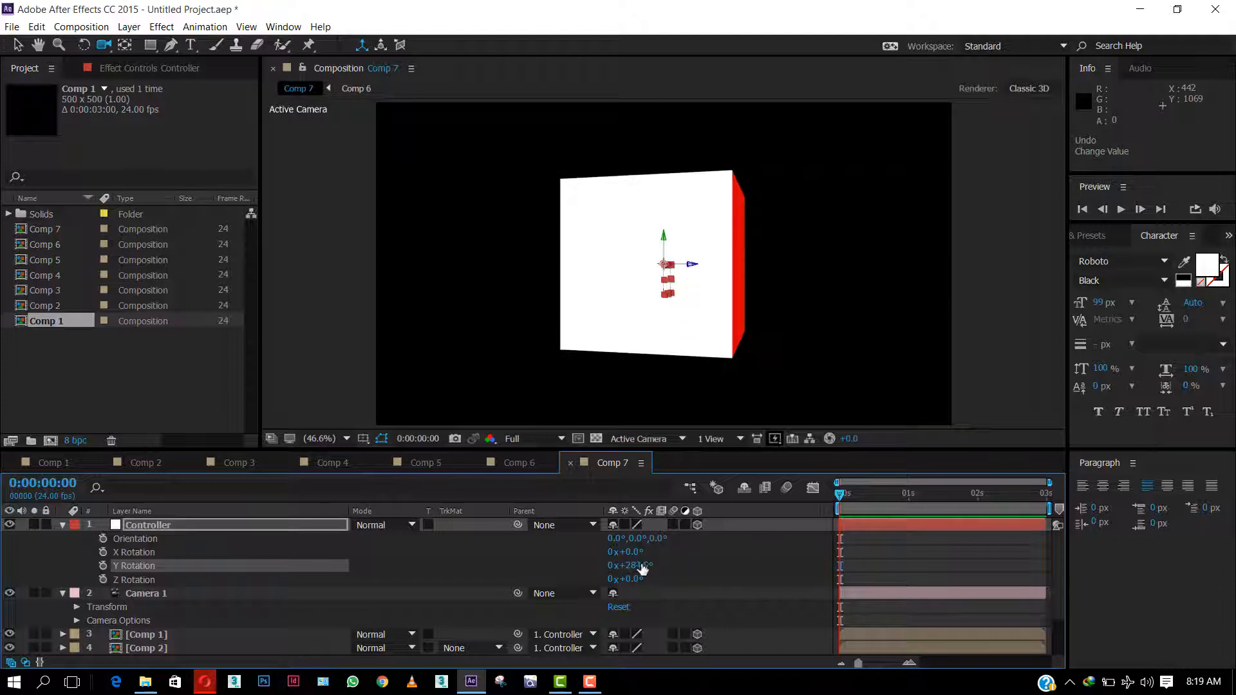
{"action": "left_click", "coordinate": [642, 565]}
{"action": "type", "text": "270"}
{"action": "key", "text": "Return"}
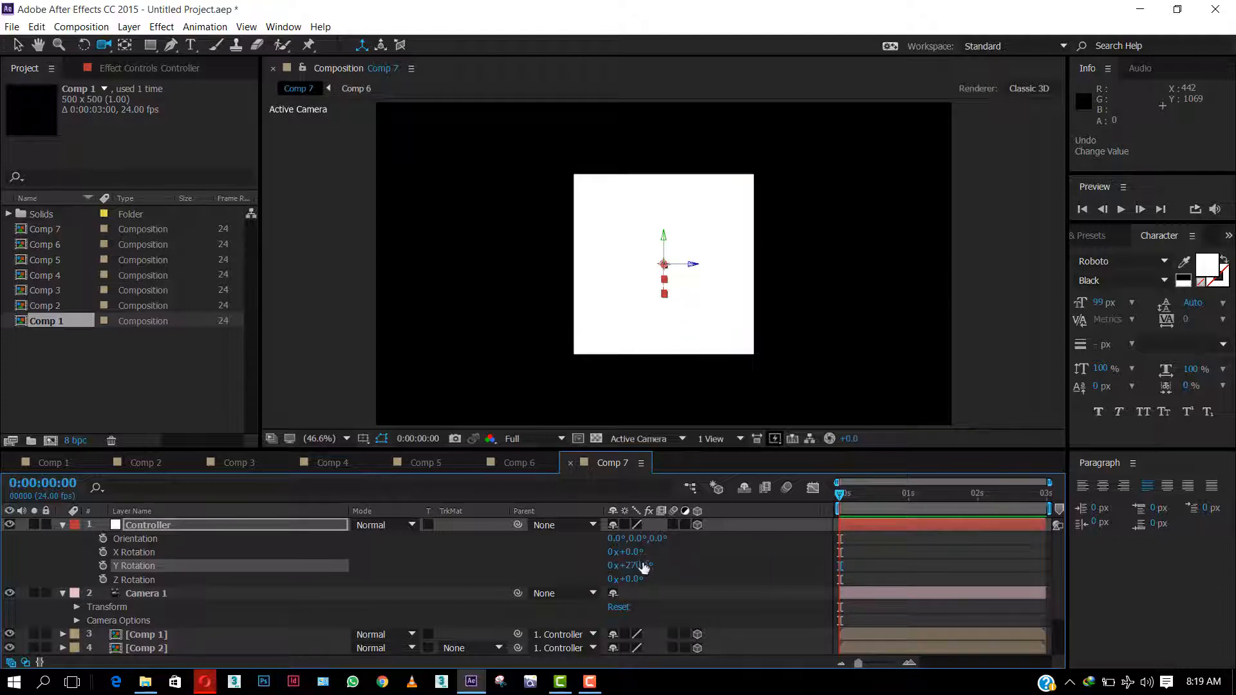
{"action": "left_click", "coordinate": [103, 566]}
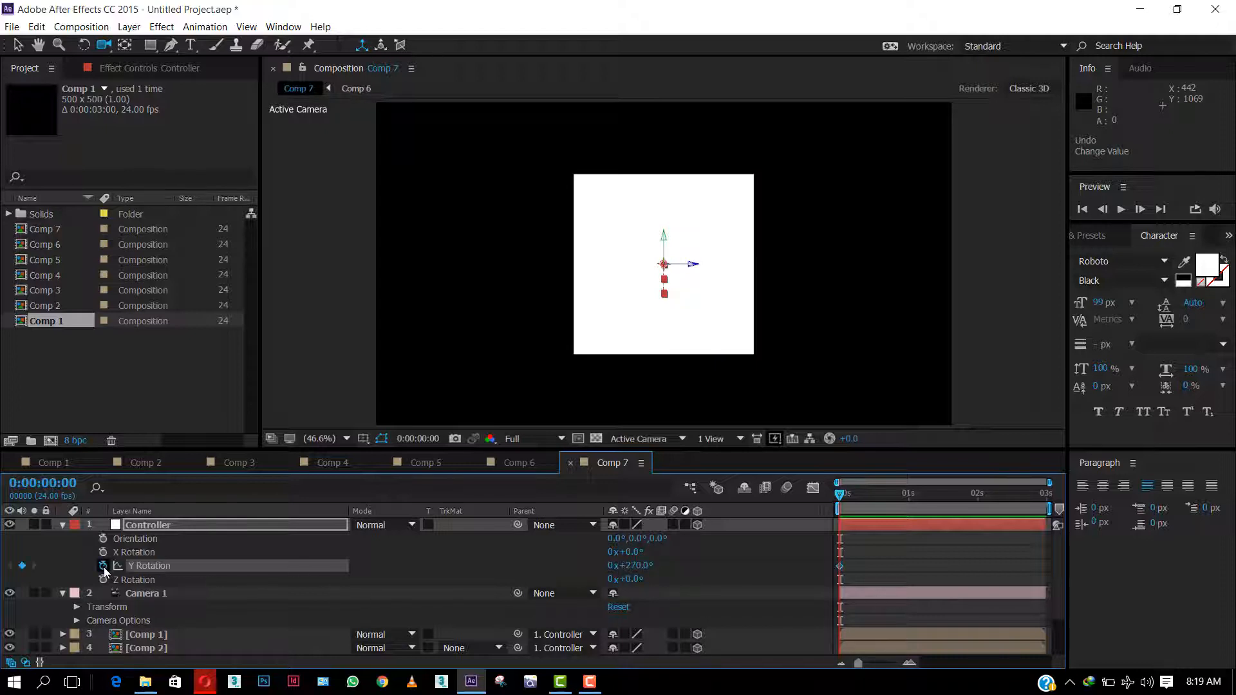
Step: Add a Controller Y Rotation keyframe of 0° at 1 second and scrub through the turn
{"action": "left_click", "coordinate": [908, 498]}
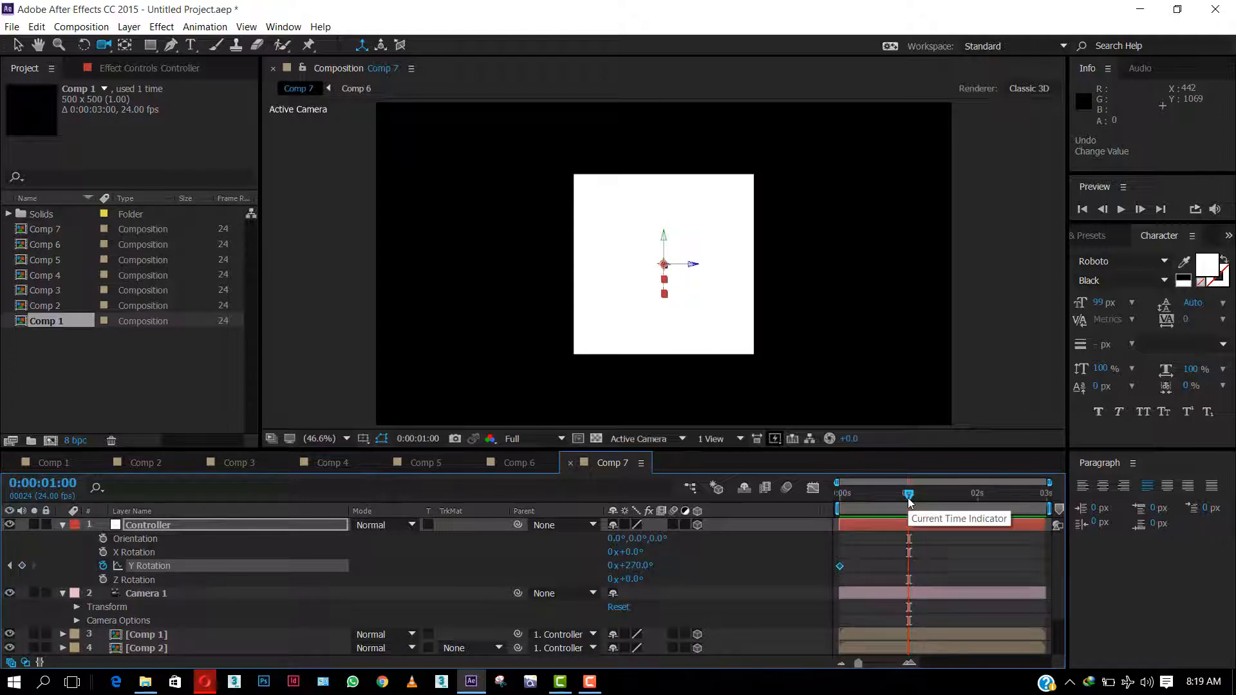
{"action": "left_click", "coordinate": [634, 564]}
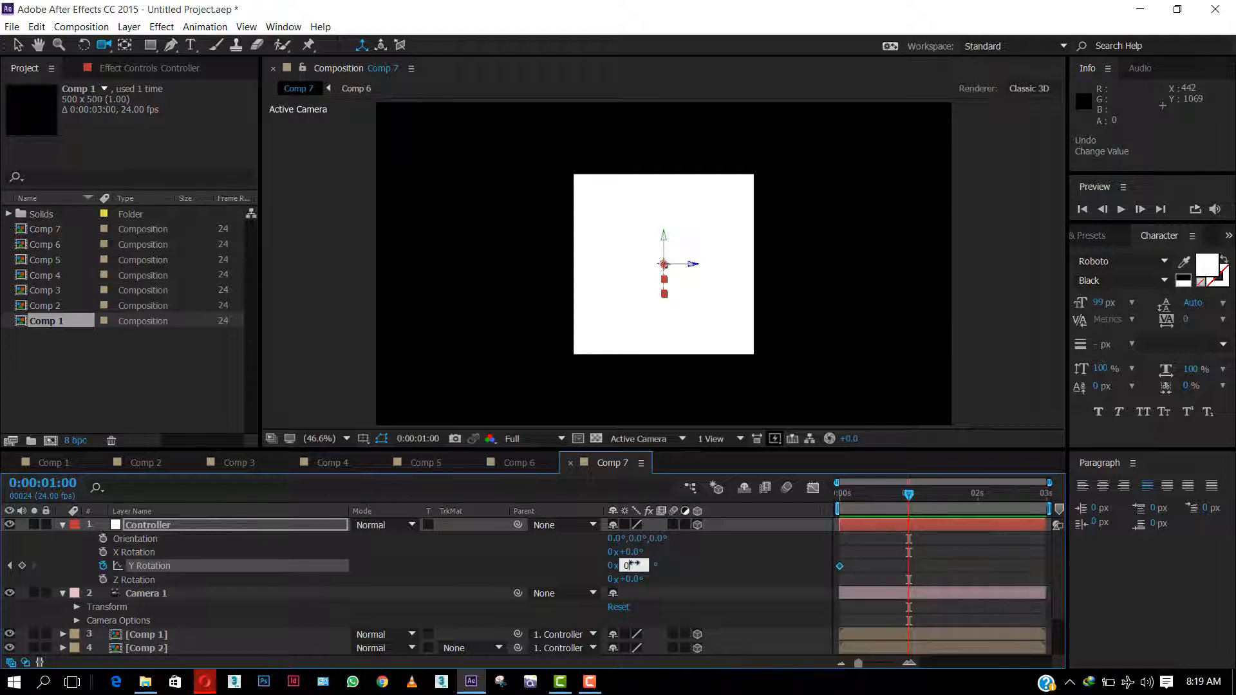
{"action": "type", "text": "0"}
{"action": "key", "text": "Return"}
{"action": "left_click_drag", "start_coordinate": [845, 497], "coordinate": [902, 491]}
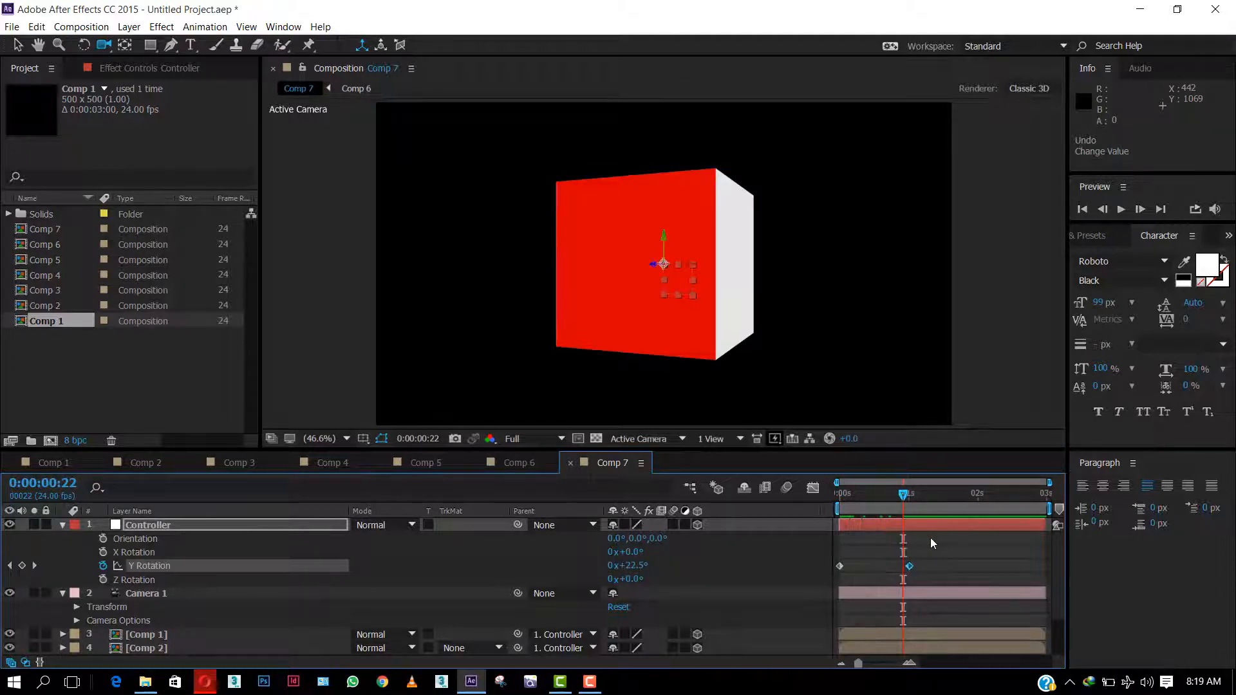
Step: Apply Easy Ease to both Y Rotation keyframes and reshape the speed graph to peak early at about 1105°/sec
{"action": "left_click_drag", "start_coordinate": [929, 539], "coordinate": [836, 576]}
{"action": "right_click", "coordinate": [840, 566]}
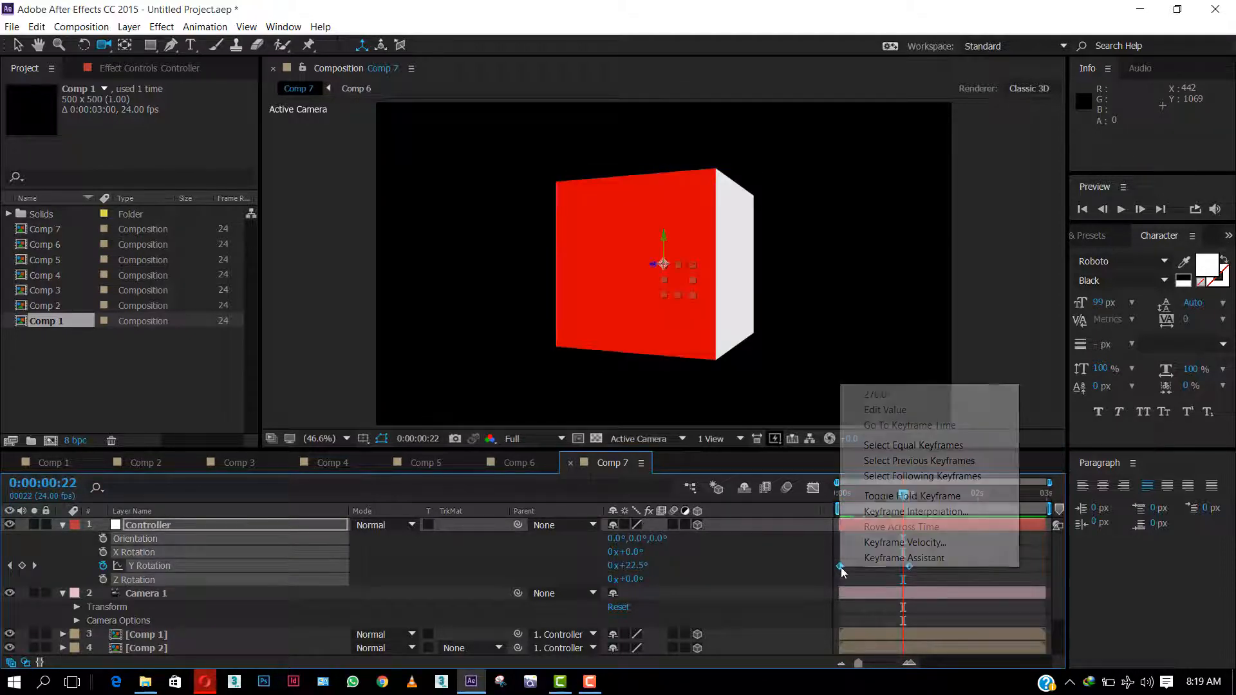
{"action": "mouse_move", "coordinate": [876, 558]}
{"action": "left_click", "coordinate": [681, 588]}
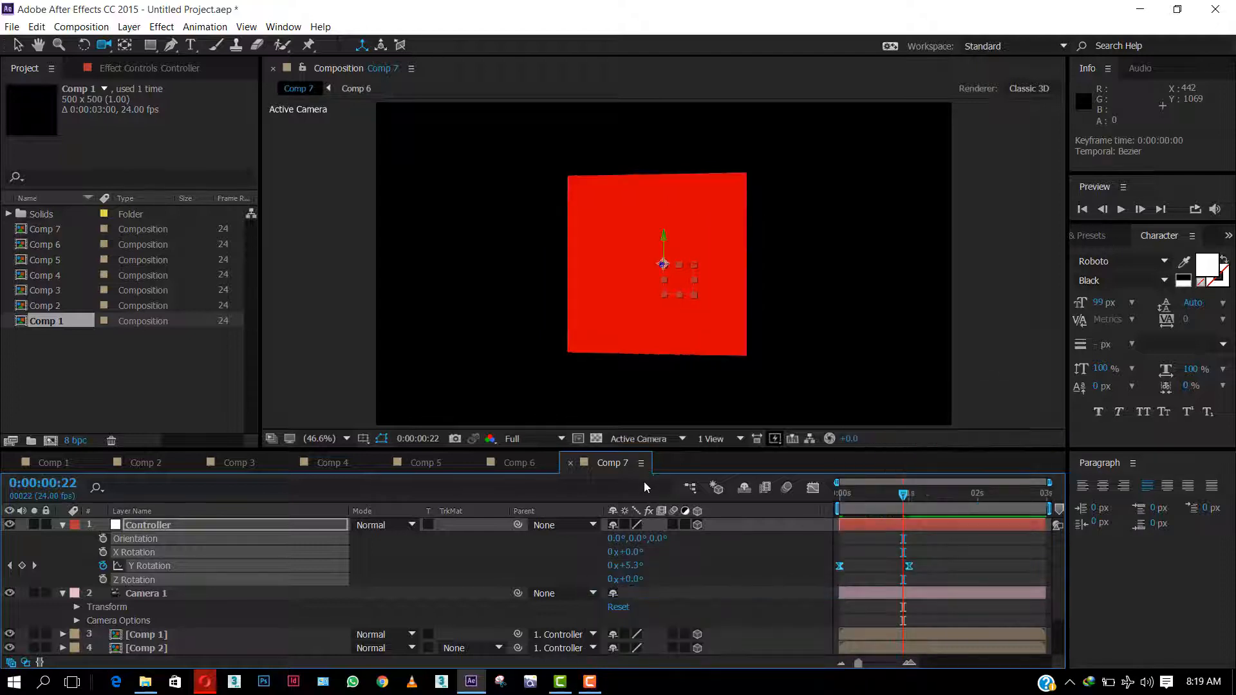
{"action": "left_click", "coordinate": [812, 490]}
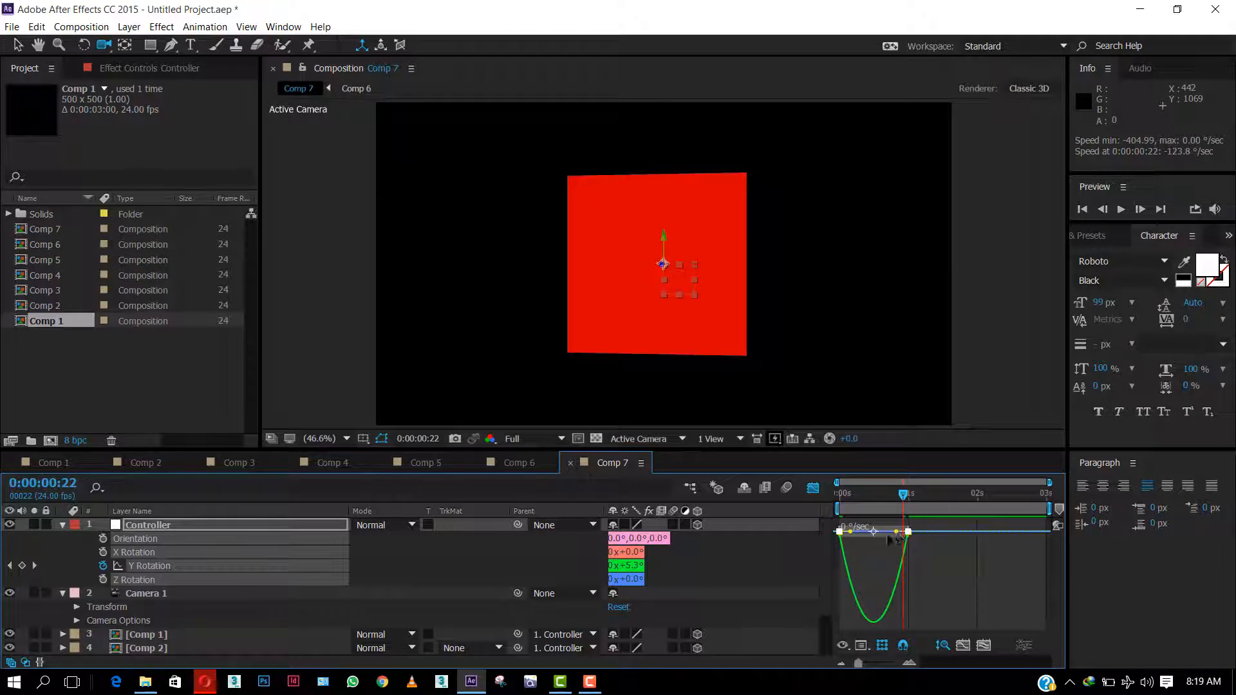
{"action": "left_click_drag", "start_coordinate": [897, 531], "coordinate": [807, 506]}
{"action": "left_click", "coordinate": [814, 488]}
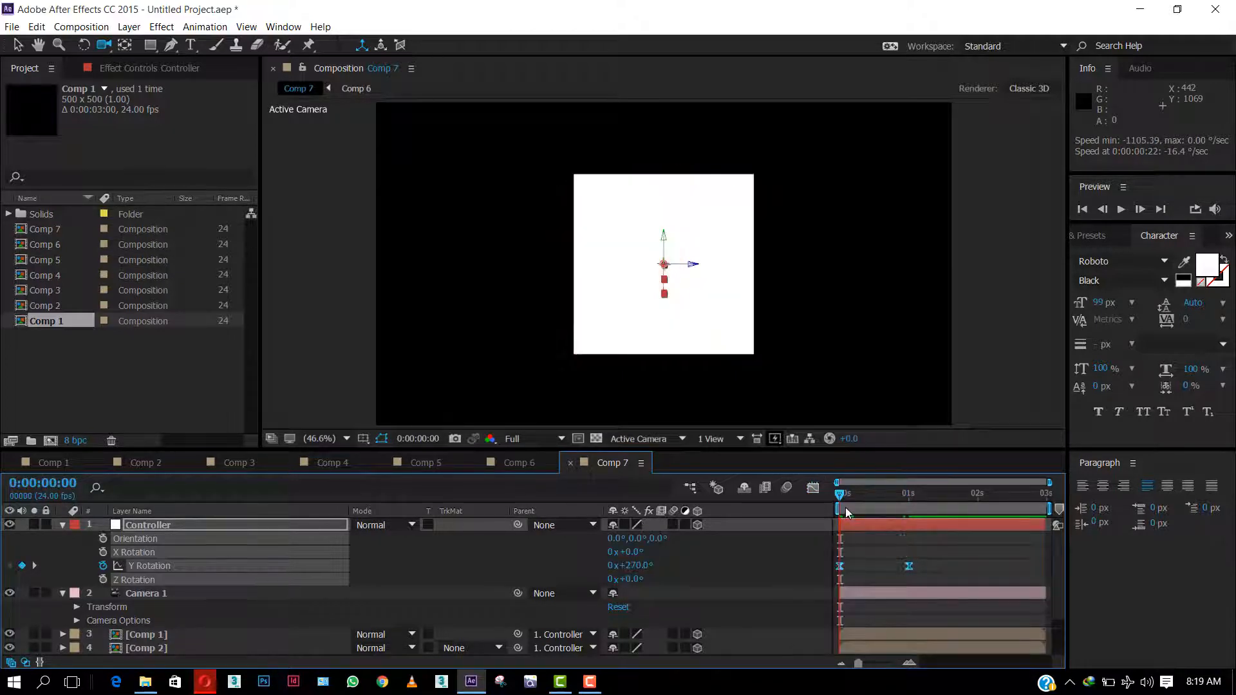
Step: Play back the cube's eased rotation from the start of Comp 7
{"action": "key", "text": "space"}
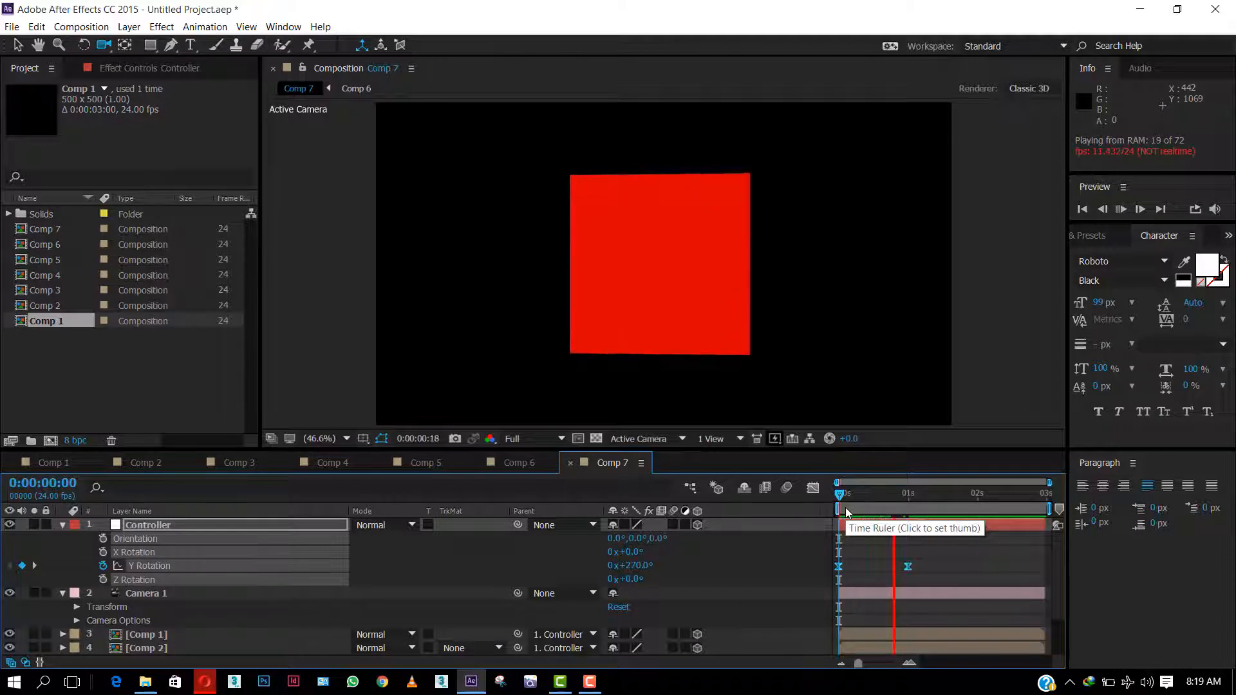
{"action": "left_click_drag", "start_coordinate": [878, 496], "coordinate": [816, 502]}
{"action": "key", "text": "space"}
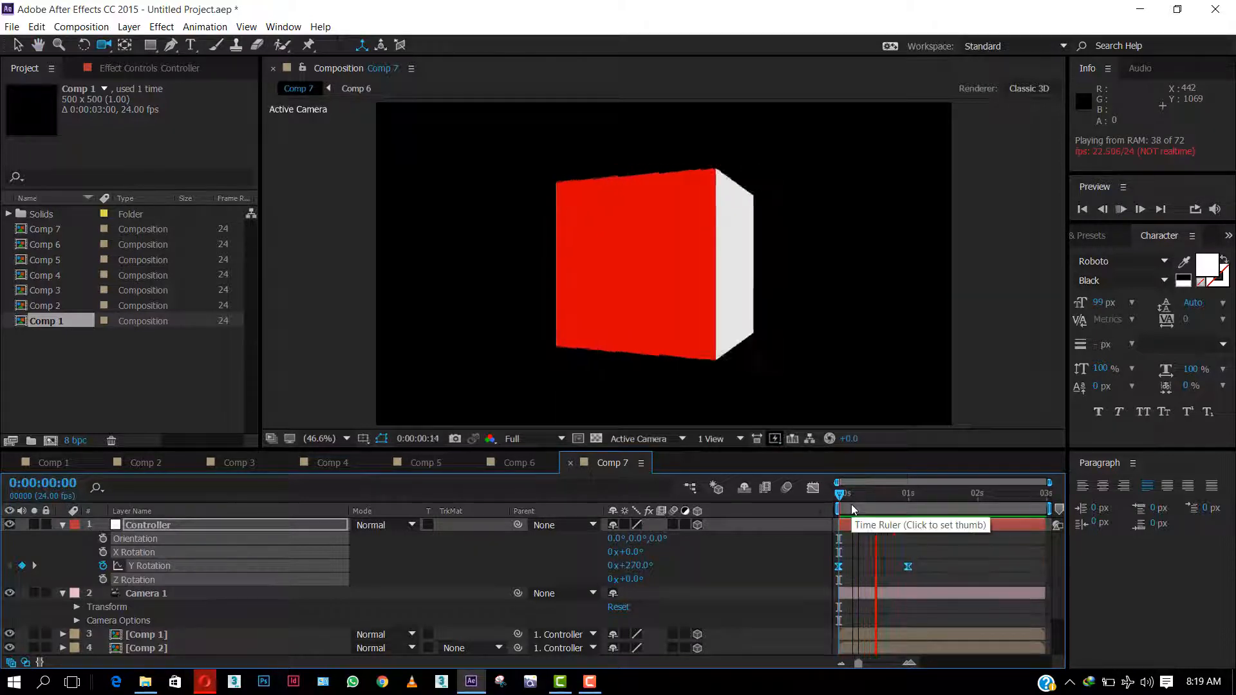
{"action": "key", "text": "space"}
{"action": "key", "text": "space"}
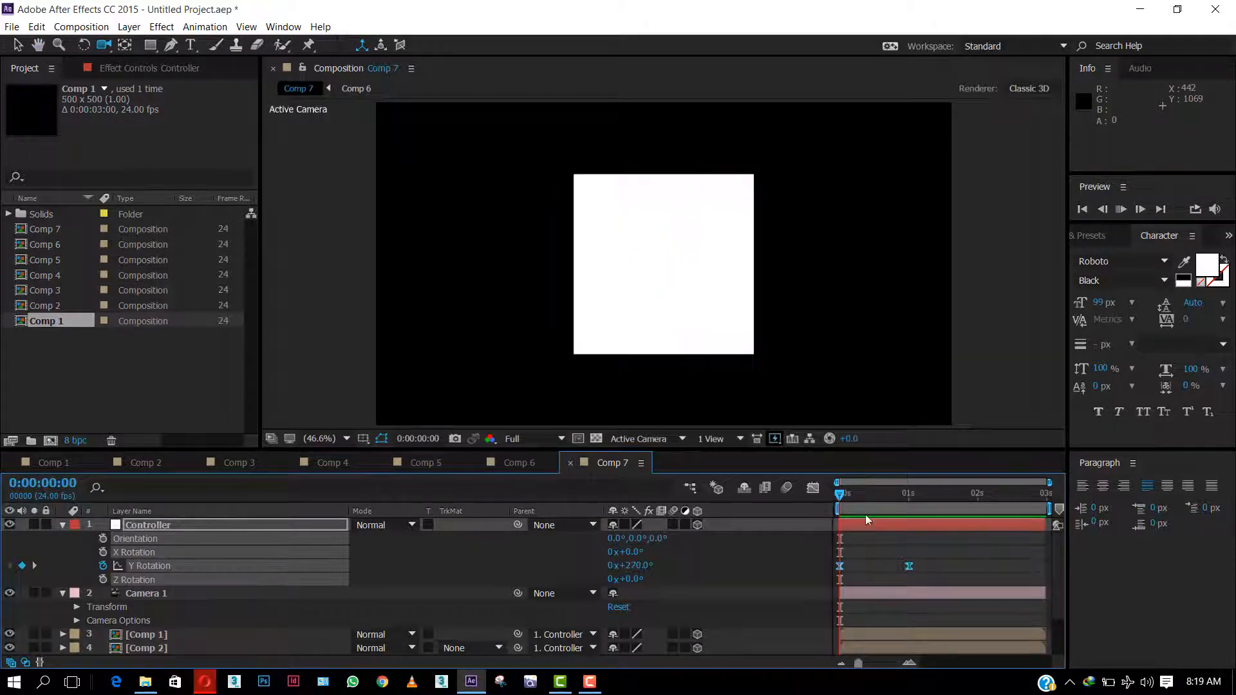
{"action": "left_click", "coordinate": [864, 495]}
Step: Keyframe the Controller's Position at 960, 540, 0 at 1 second and at -594, 540, 0 at 0 seconds
{"action": "left_click_drag", "start_coordinate": [845, 501], "coordinate": [910, 498]}
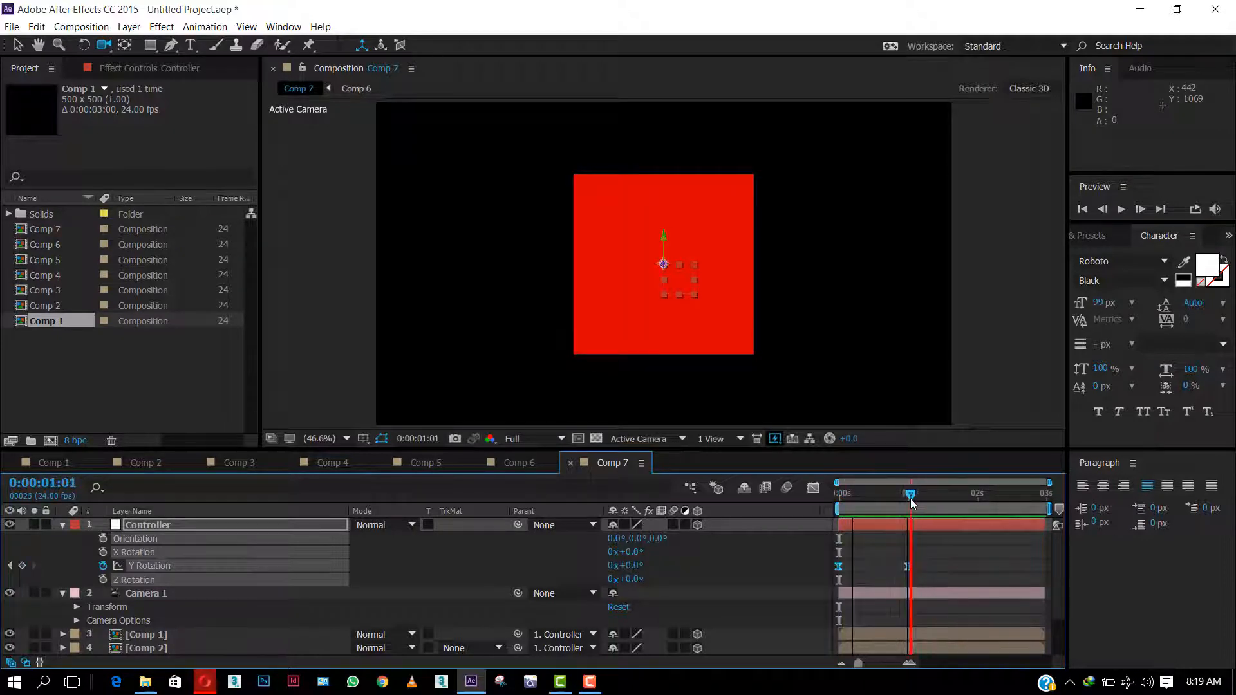
{"action": "left_click", "coordinate": [910, 564]}
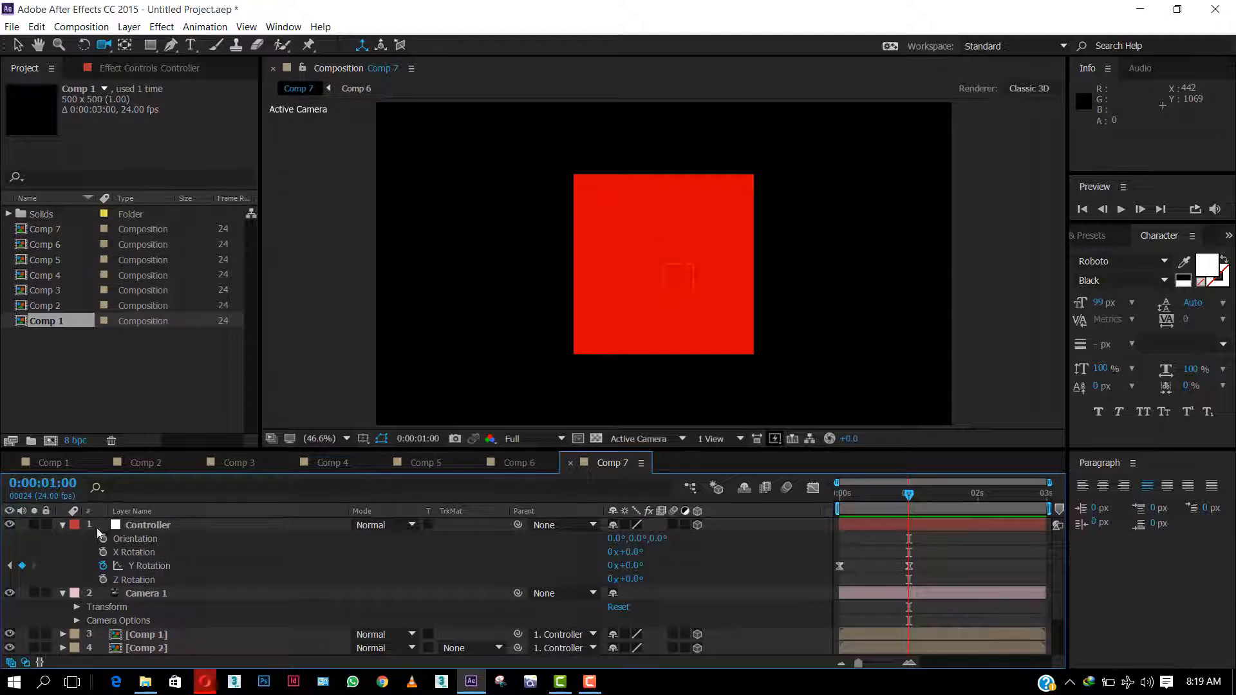
{"action": "left_click", "coordinate": [160, 527]}
{"action": "key", "text": "p"}
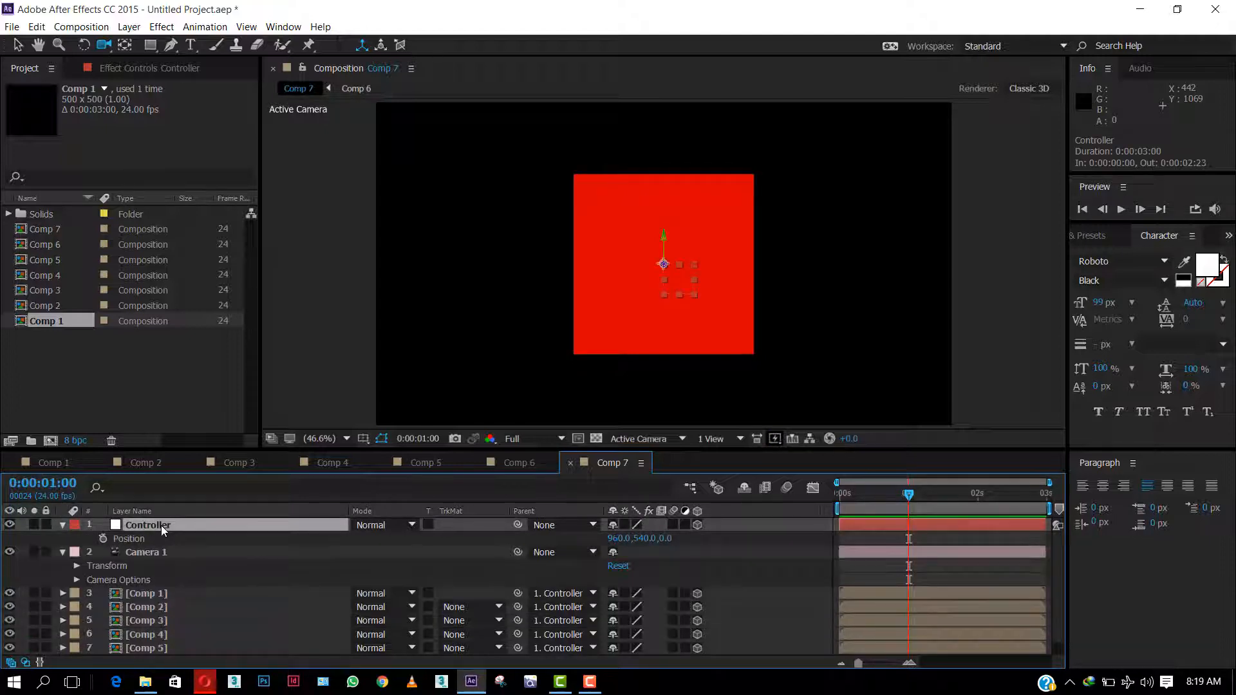
{"action": "left_click", "coordinate": [103, 538]}
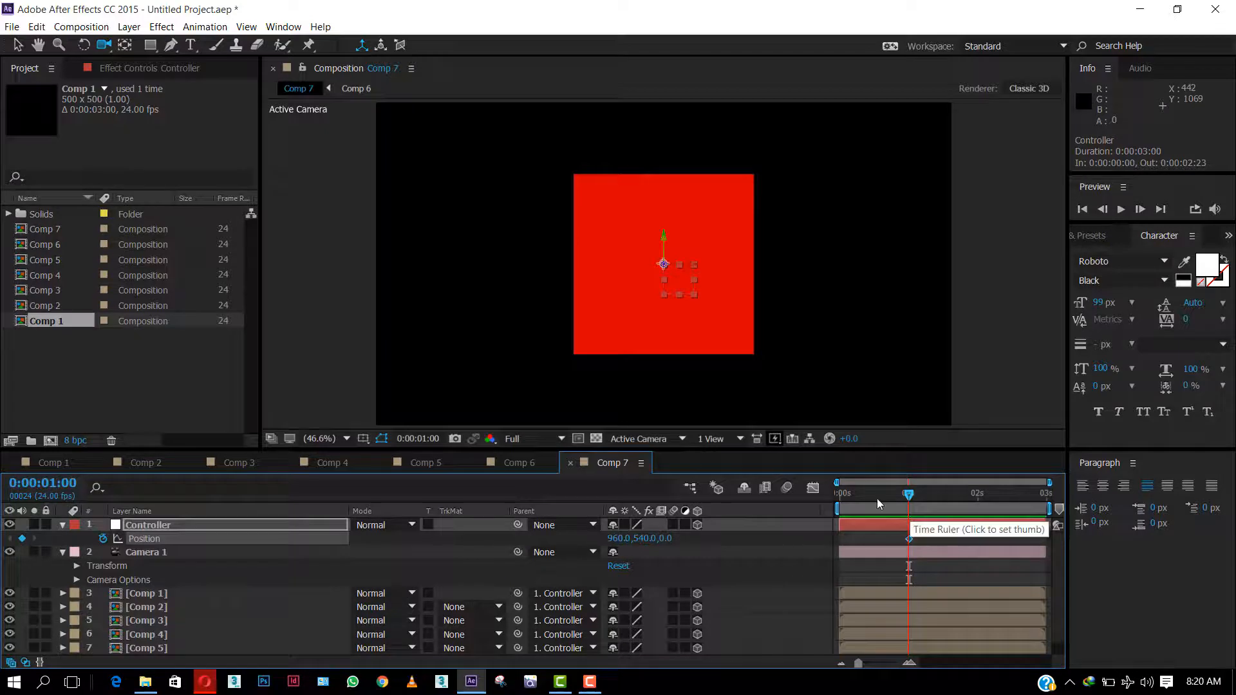
{"action": "left_click_drag", "start_coordinate": [877, 495], "coordinate": [797, 510]}
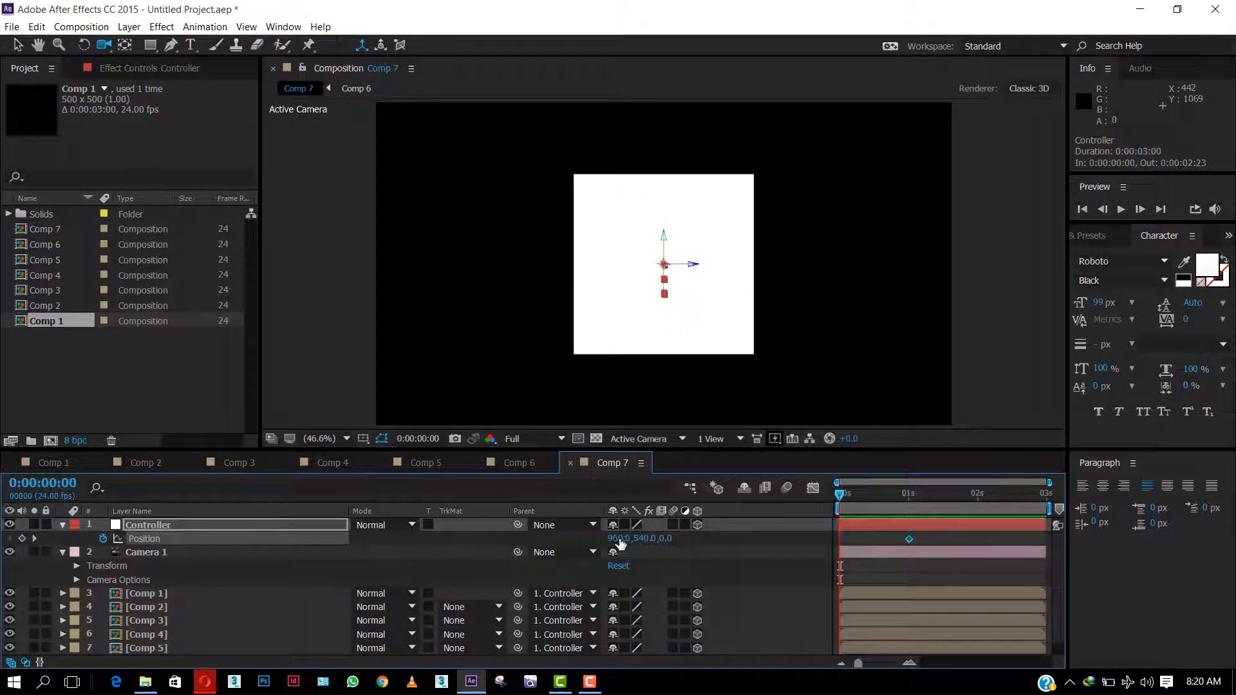
{"action": "left_click_drag", "start_coordinate": [619, 544], "coordinate": [140, 607]}
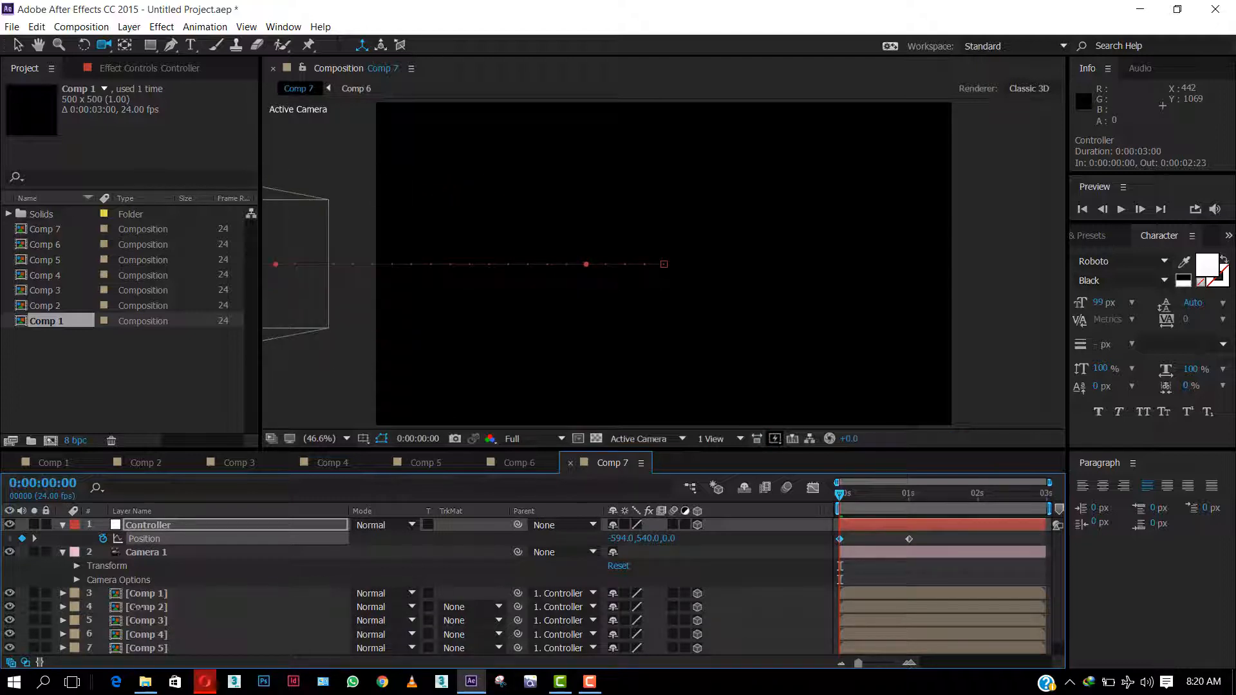
Step: Apply Easy Ease to both Position keyframes and reshape the speed graph to peak early at about 6362 px/sec
{"action": "left_click", "coordinate": [908, 539]}
{"action": "right_click", "coordinate": [841, 538]}
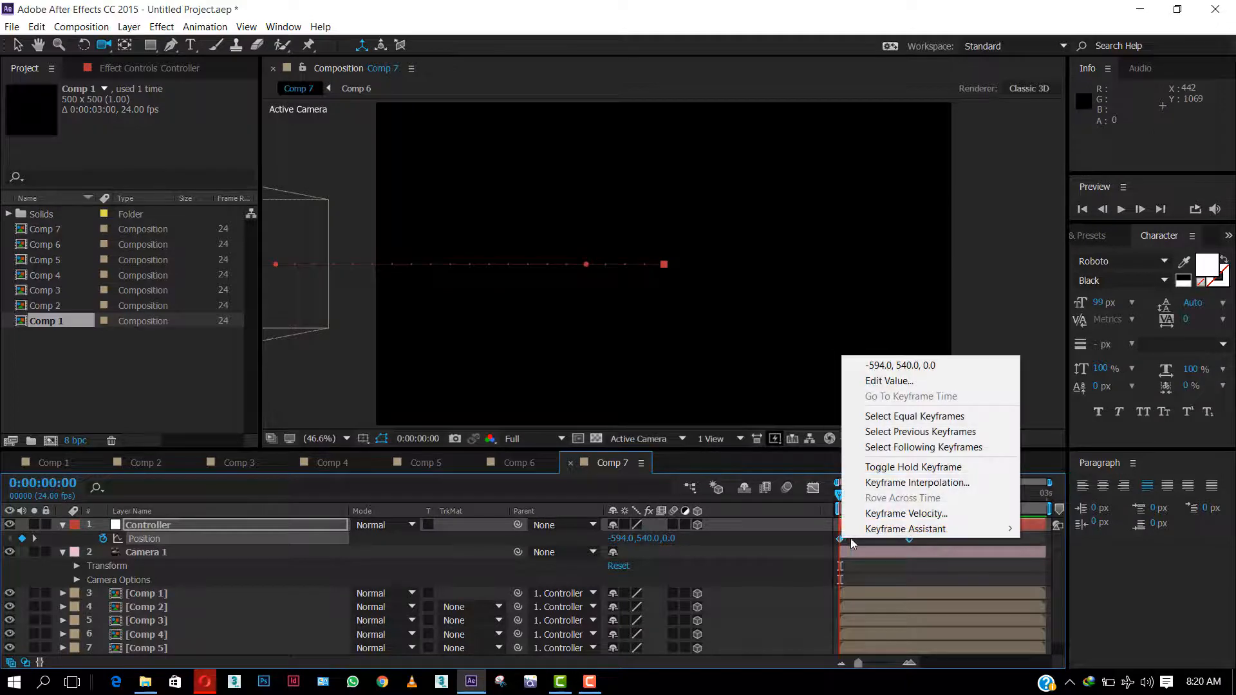
{"action": "mouse_move", "coordinate": [865, 529]}
{"action": "left_click", "coordinate": [708, 560]}
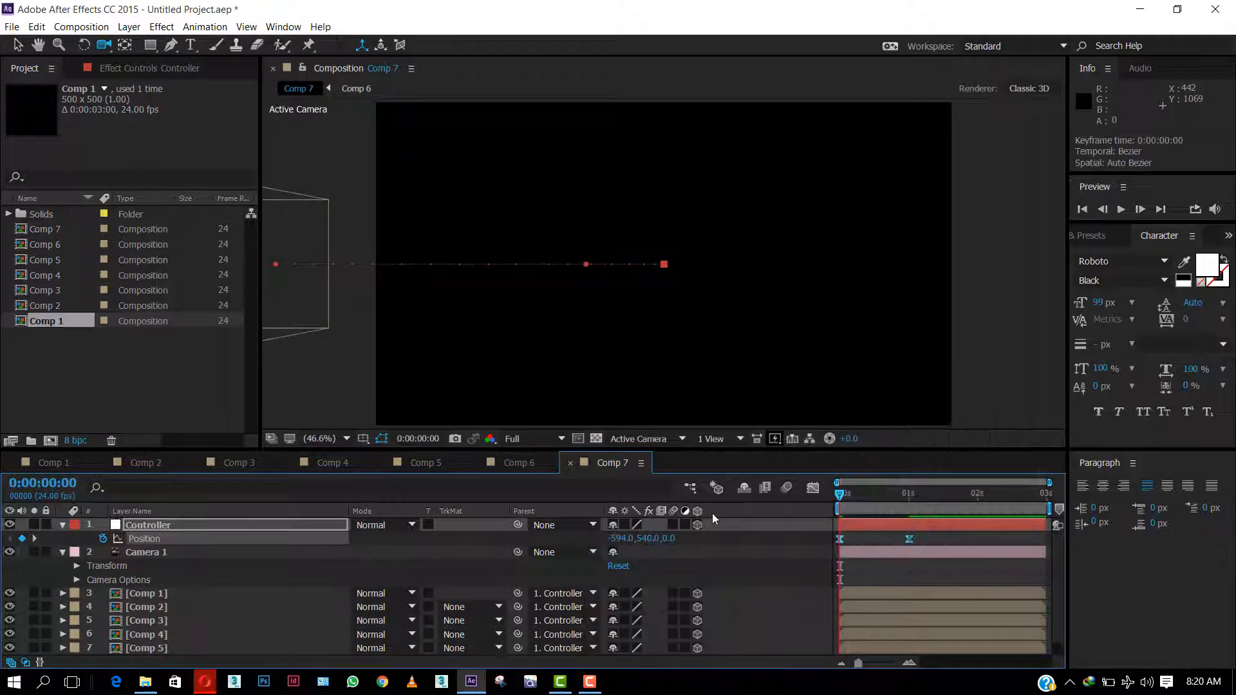
{"action": "left_click", "coordinate": [814, 491]}
{"action": "left_click_drag", "start_coordinate": [963, 608], "coordinate": [836, 658]}
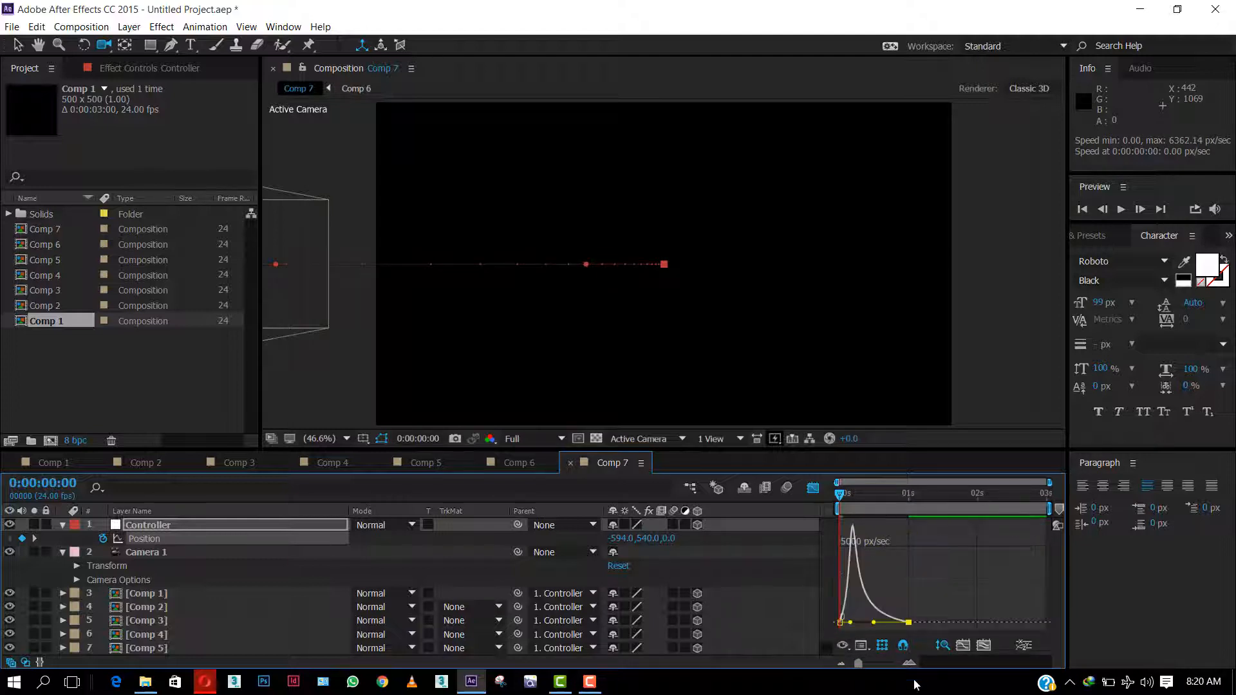
Step: Preview the cube sliding in while it rotates, and park the playhead at 1 second
{"action": "key", "text": "space"}
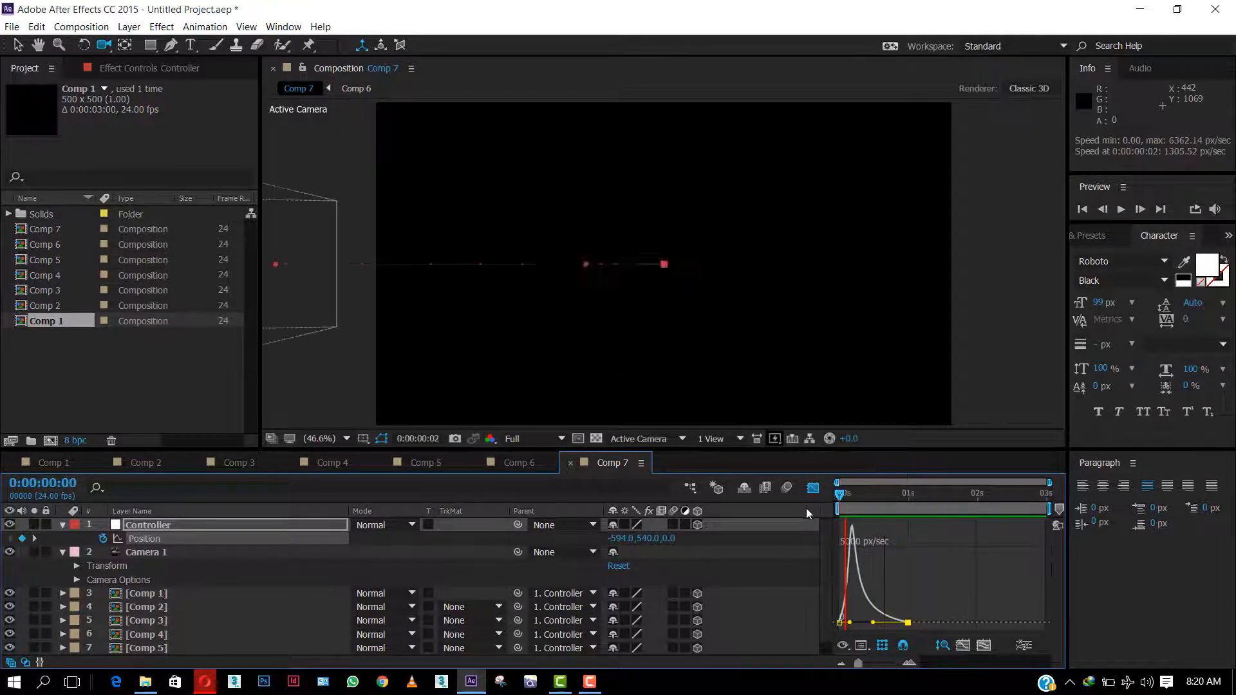
{"action": "key", "text": "space"}
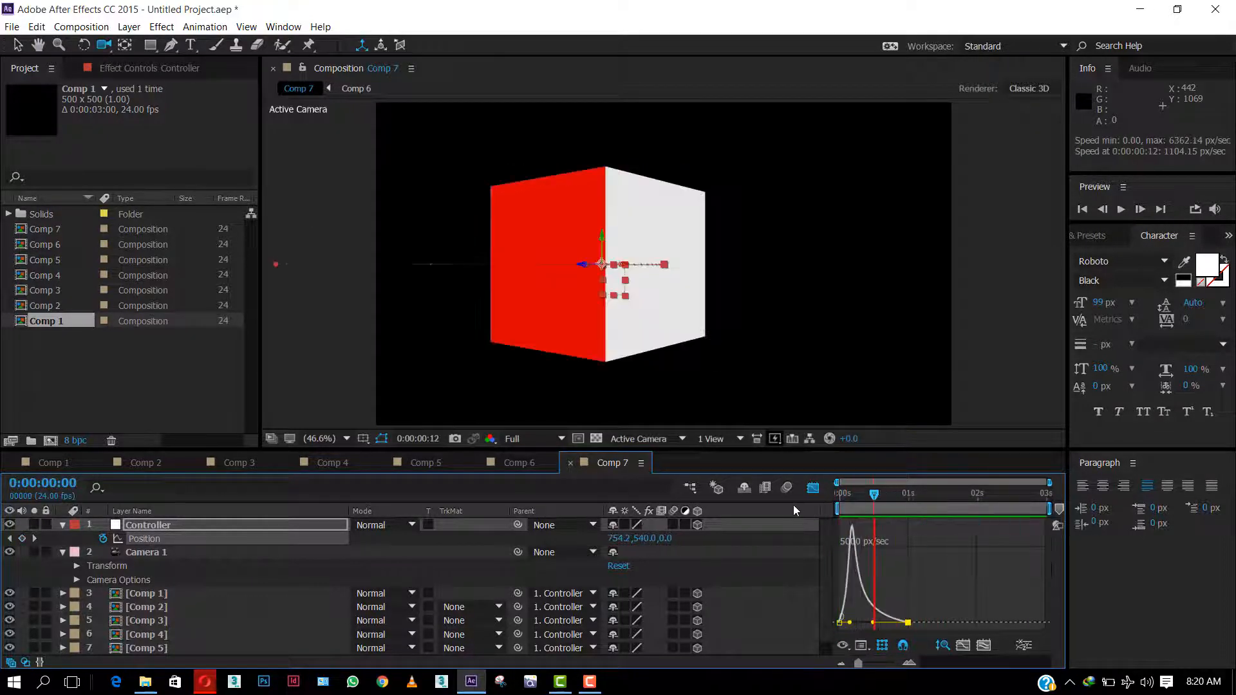
{"action": "left_click", "coordinate": [901, 504]}
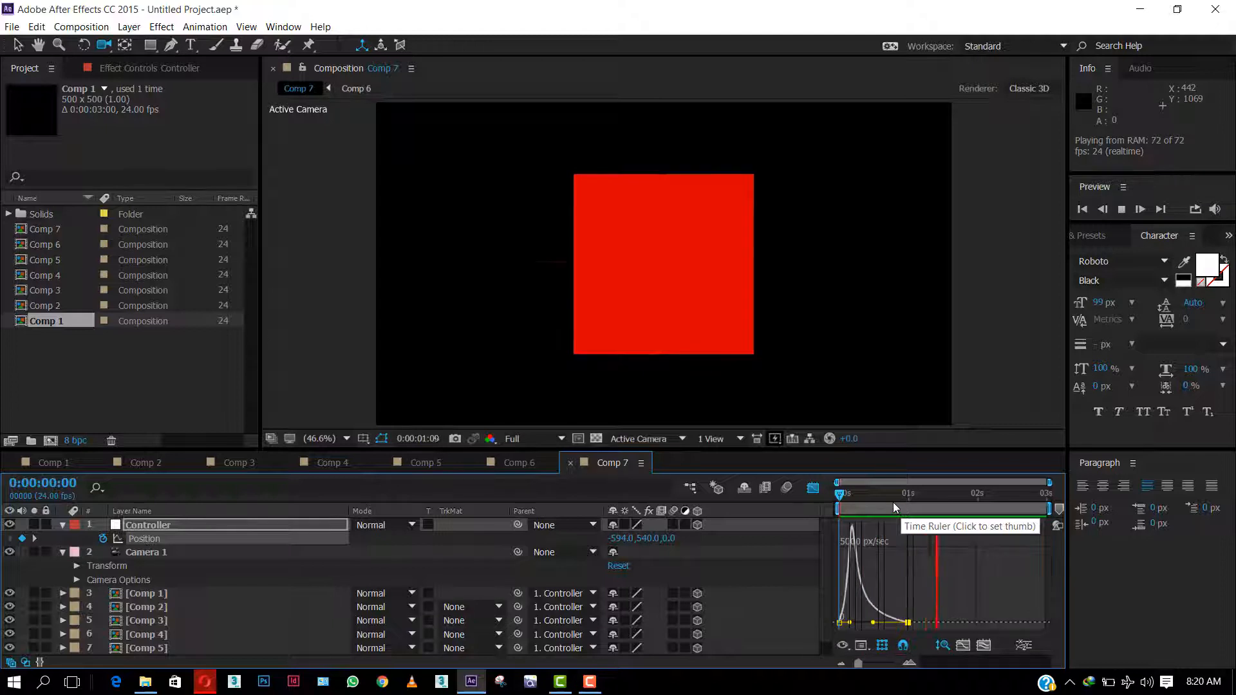
{"action": "left_click_drag", "start_coordinate": [903, 506], "coordinate": [908, 500]}
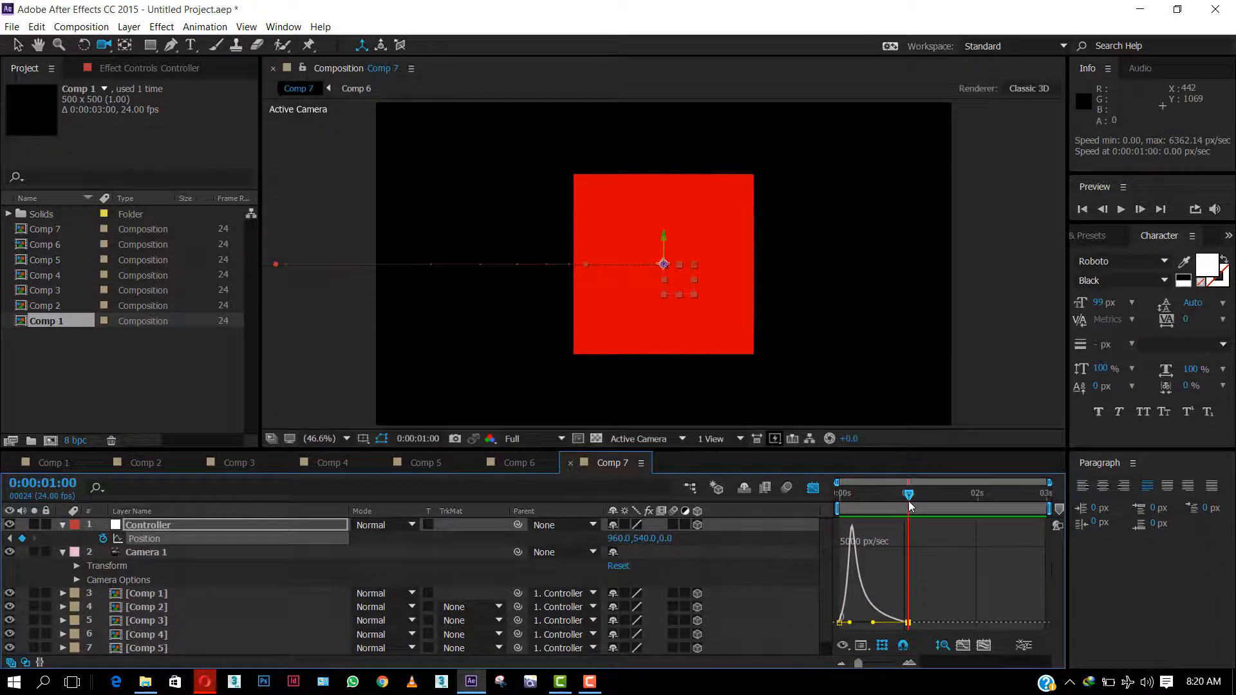
Step: Collapse the Controller and Camera 1 layer properties and deselect all layers
{"action": "left_click", "coordinate": [63, 525]}
{"action": "left_click", "coordinate": [62, 538]}
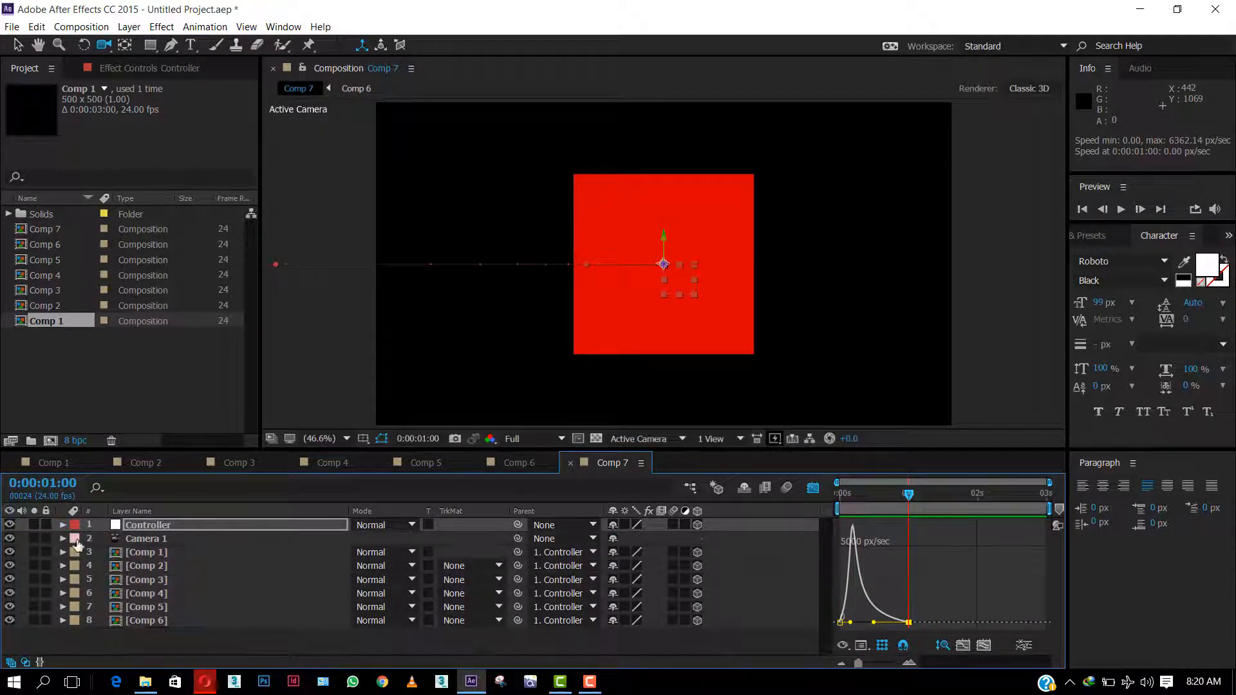
{"action": "left_click", "coordinate": [185, 642]}
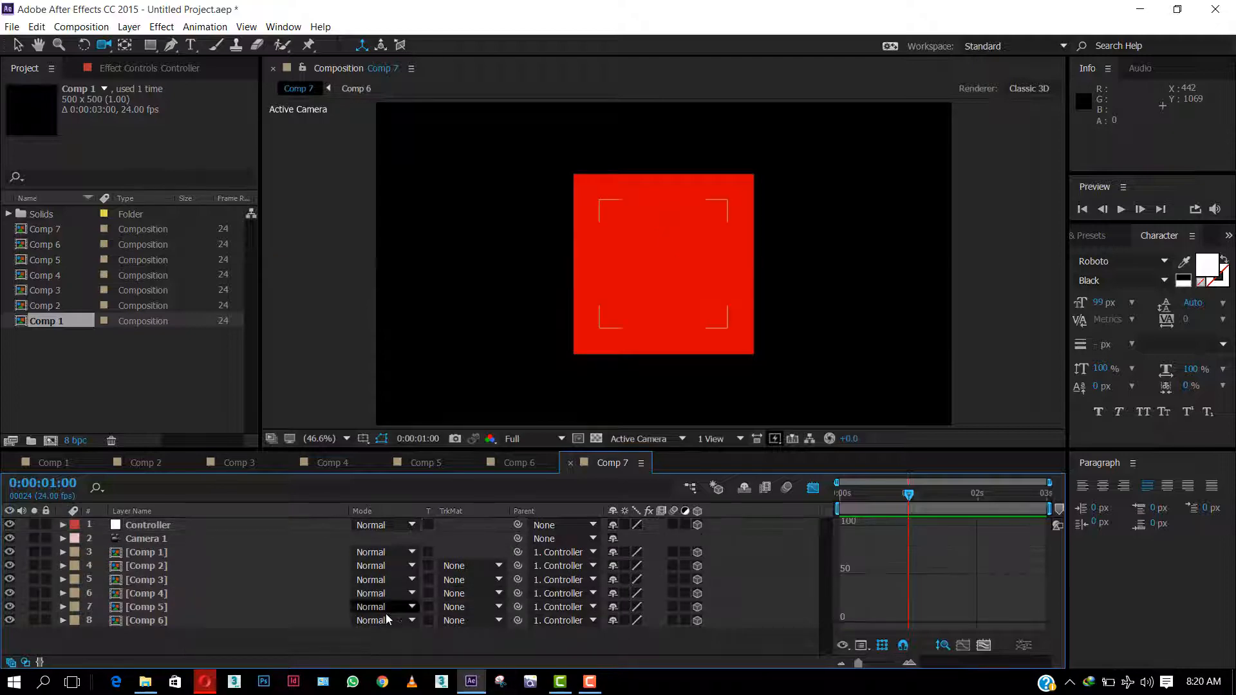
Step: Create a 1920 x 1080 px pale red solid (FCE2E2) in Comp 7 and place it beneath all other layers
{"action": "right_click", "coordinate": [345, 650]}
{"action": "mouse_move", "coordinate": [481, 520]}
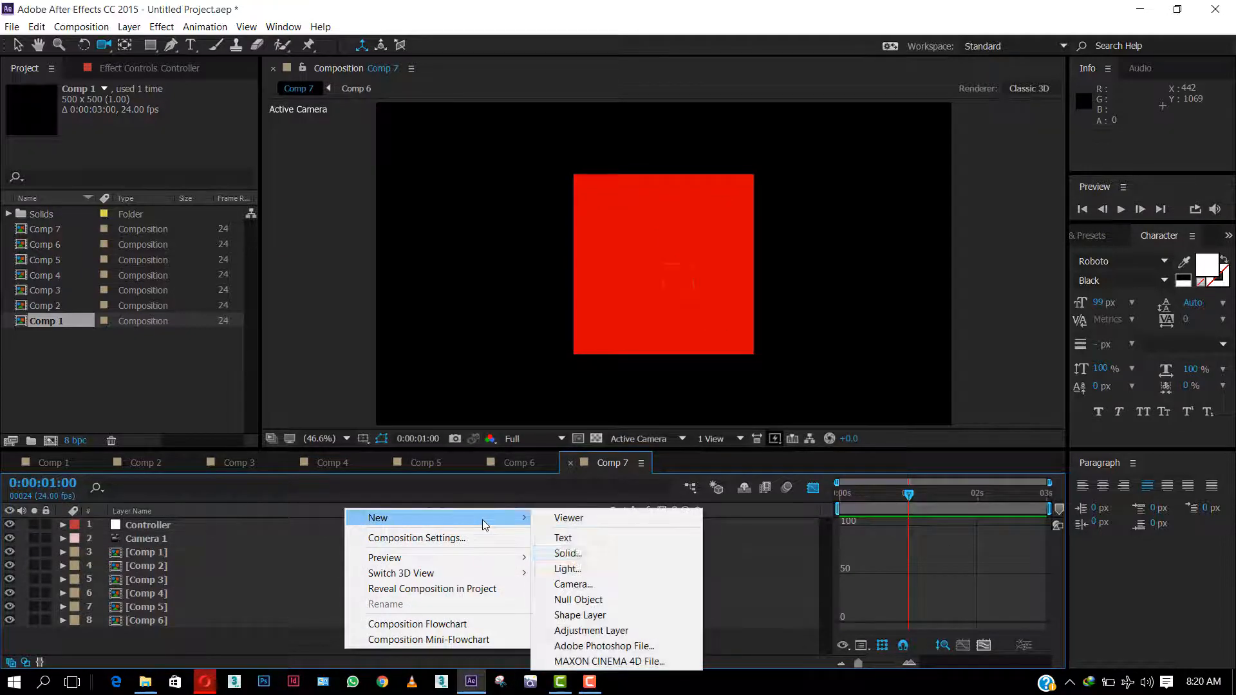
{"action": "left_click", "coordinate": [582, 553]}
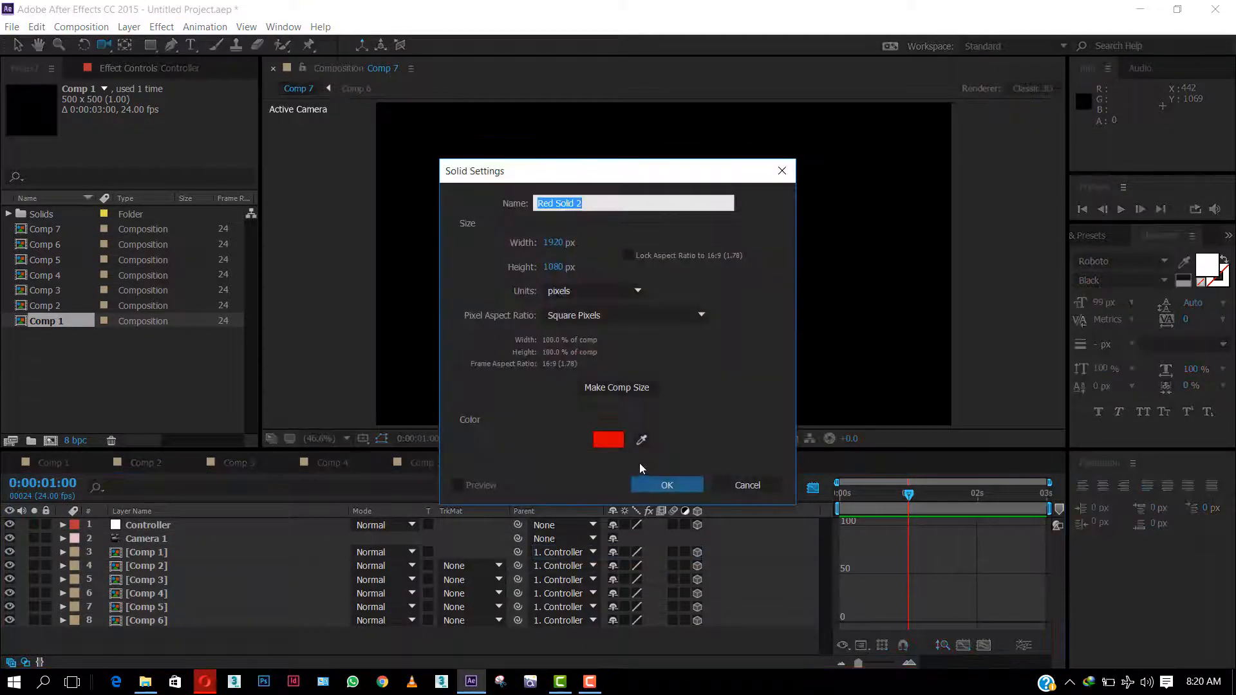
{"action": "left_click", "coordinate": [614, 441]}
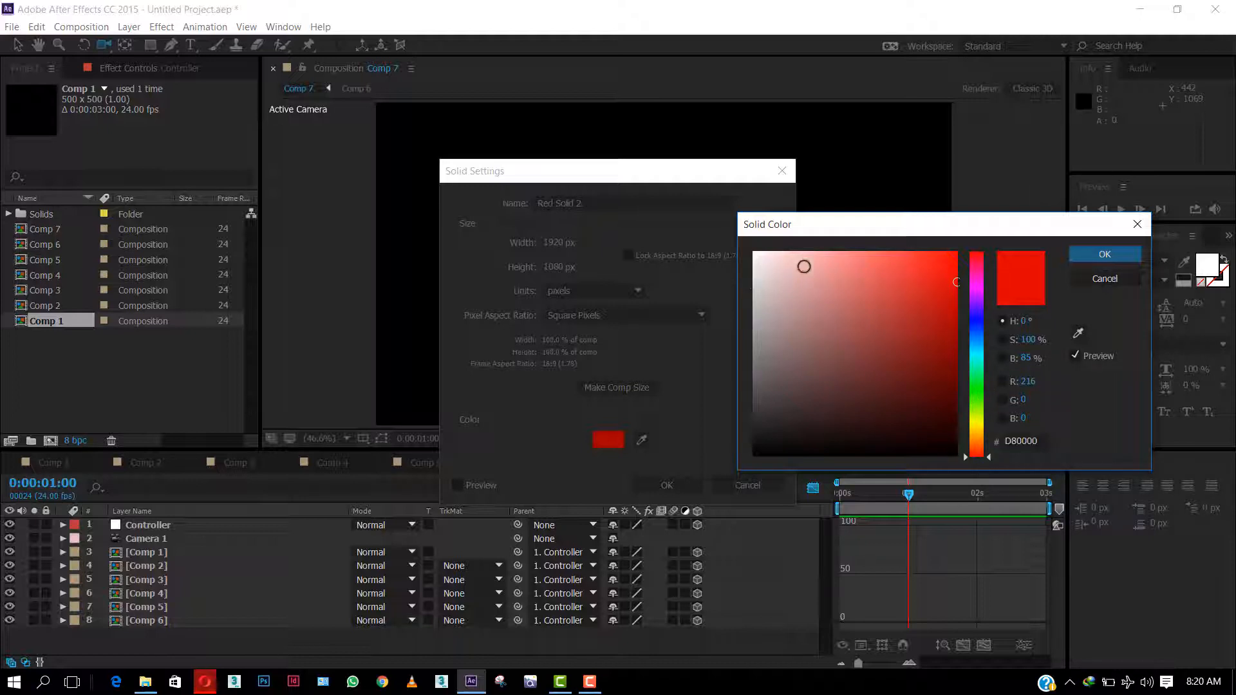
{"action": "left_click", "coordinate": [774, 253]}
{"action": "left_click", "coordinate": [1103, 255]}
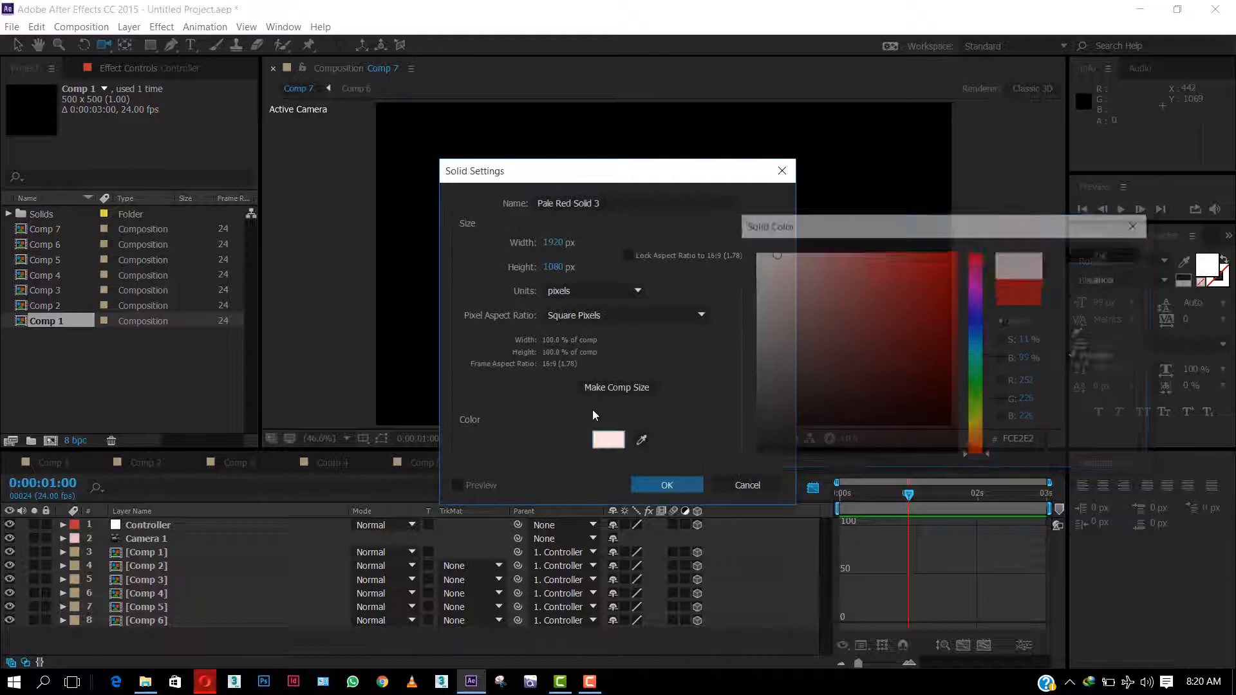
{"action": "left_click", "coordinate": [644, 484]}
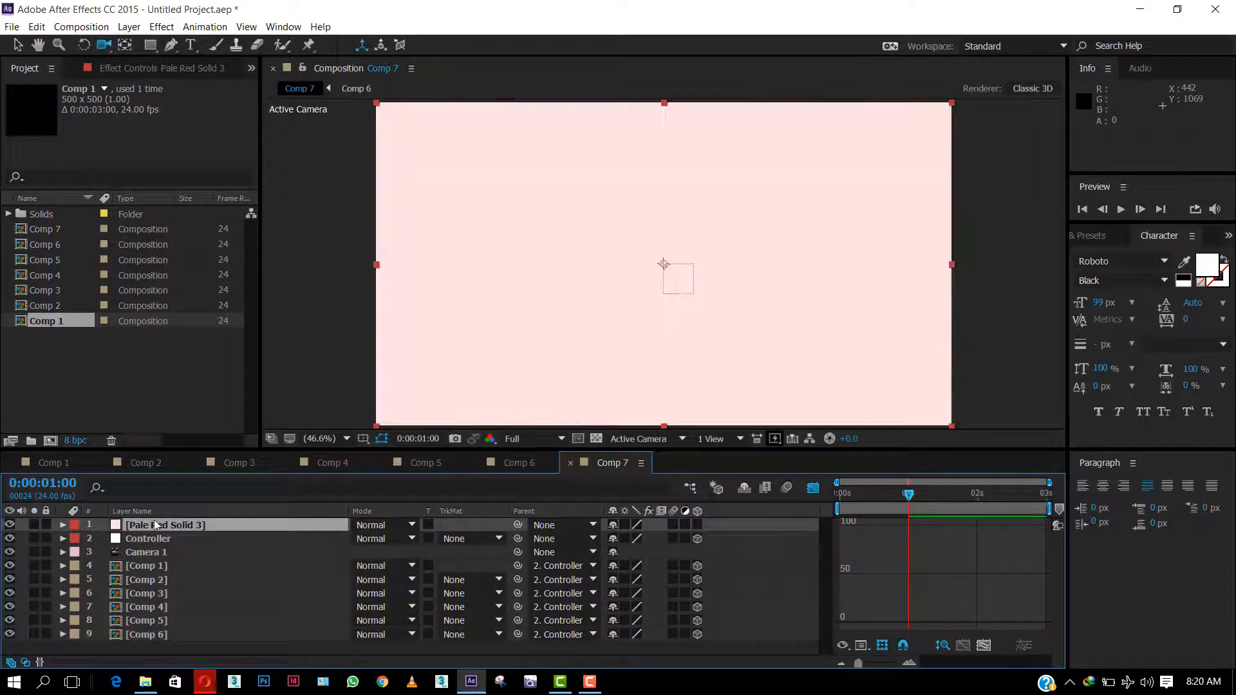
{"action": "left_click_drag", "start_coordinate": [146, 648], "coordinate": [145, 648]}
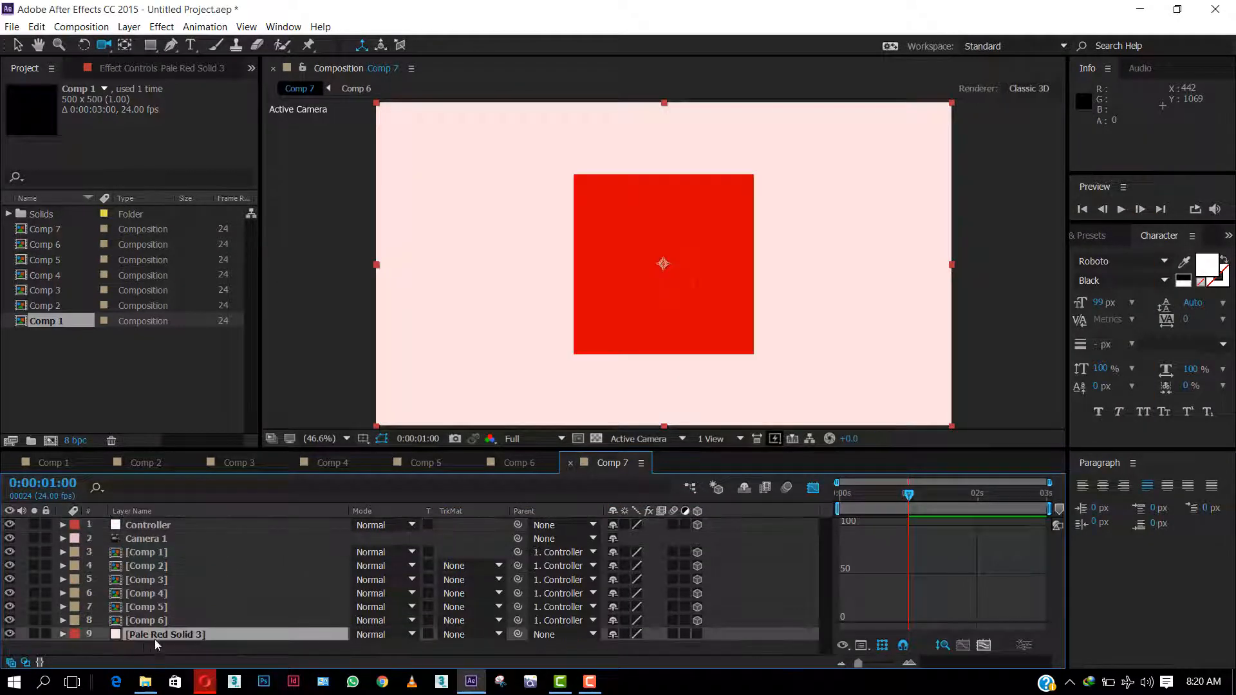
Step: Import the Healthy Eating Academy logo PNG into the project and open Comp 6
{"action": "double_click", "coordinate": [105, 372]}
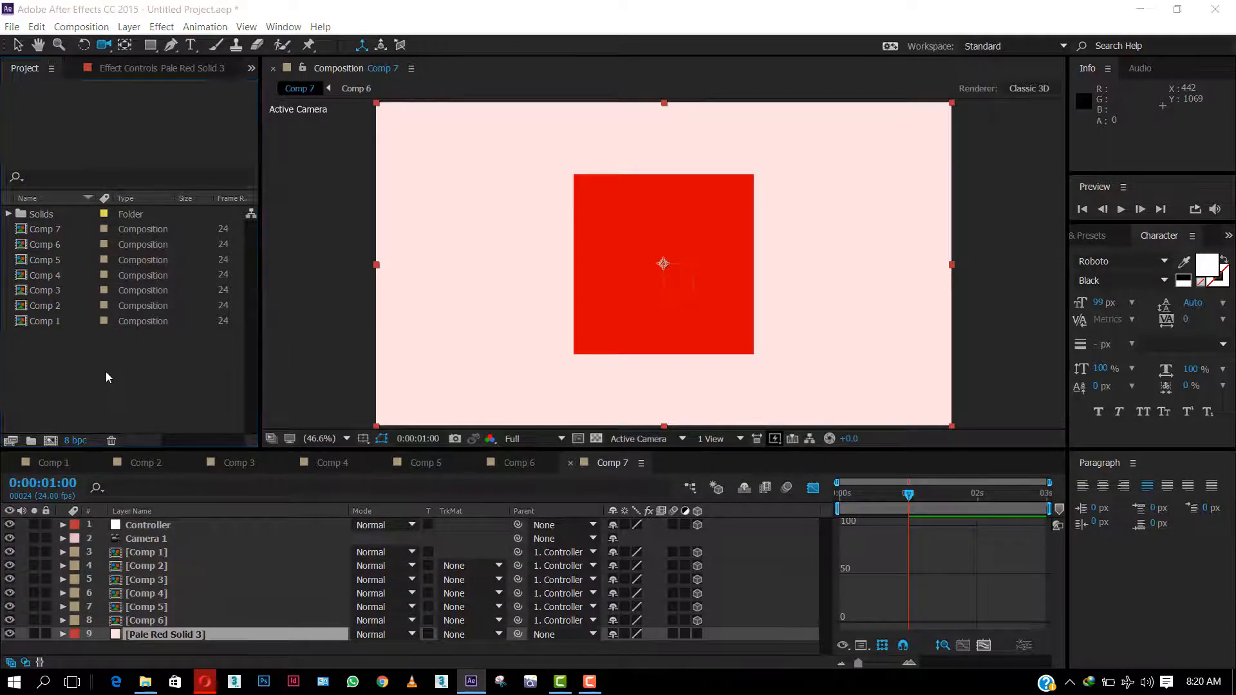
{"action": "double_click", "coordinate": [747, 275]}
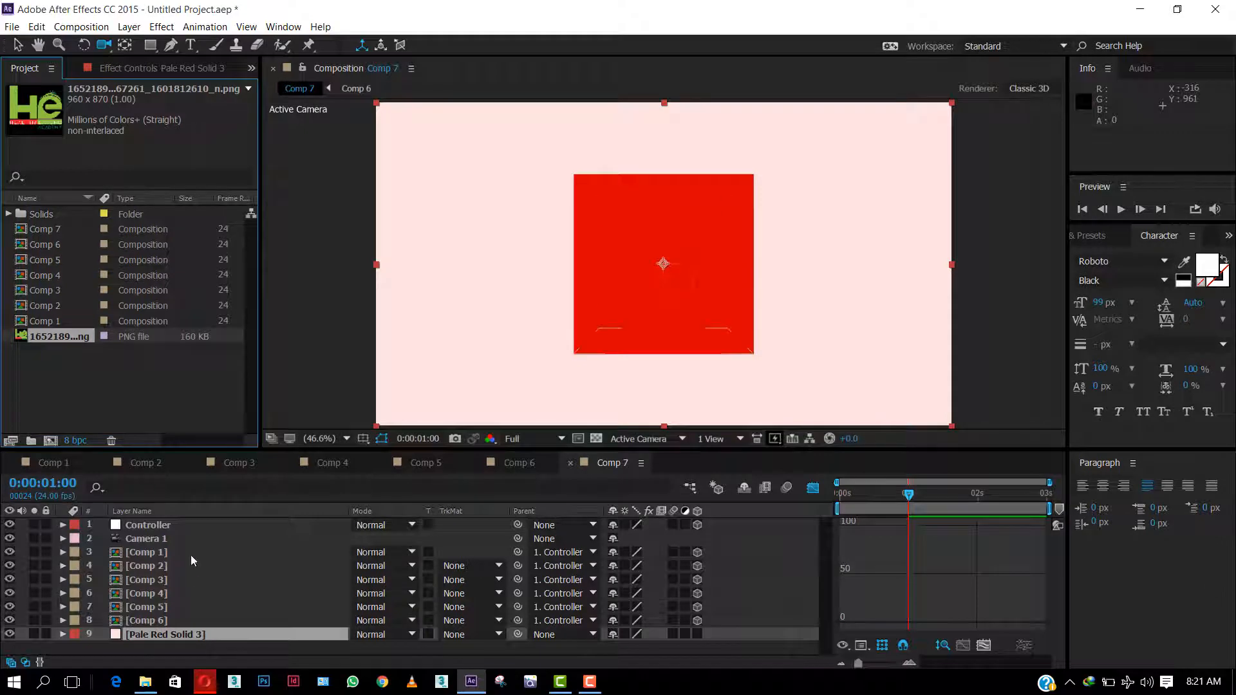
{"action": "left_click", "coordinate": [164, 552]}
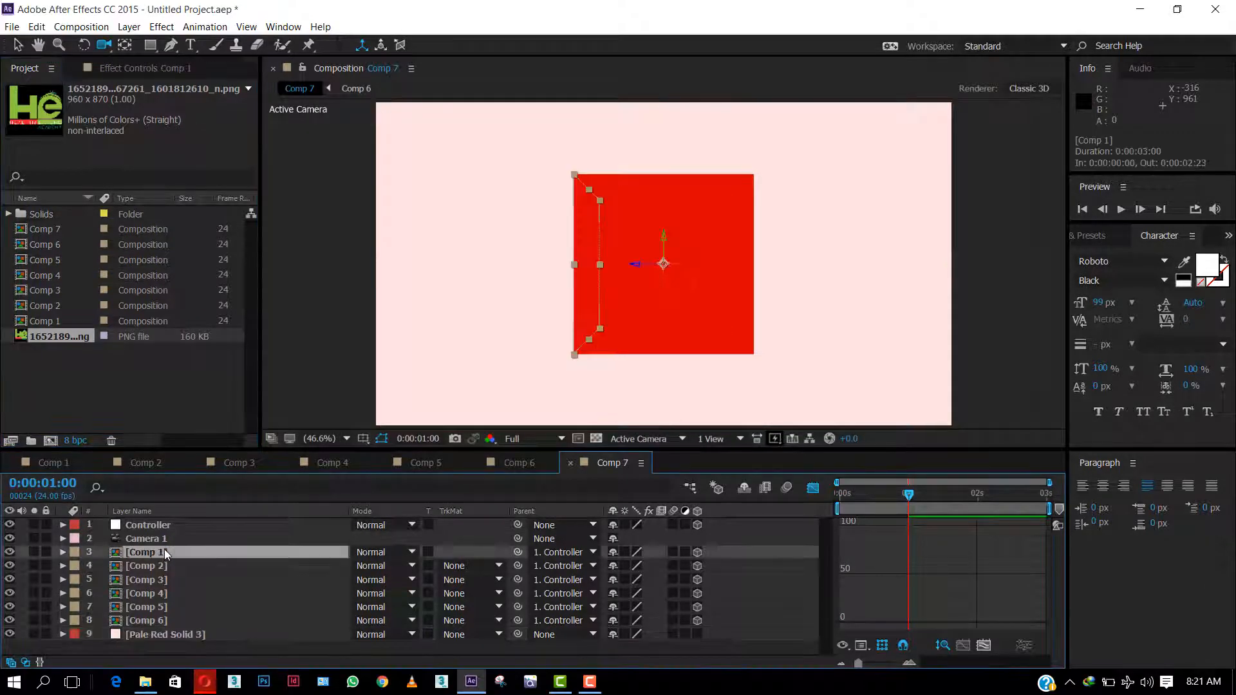
{"action": "left_click", "coordinate": [67, 319]}
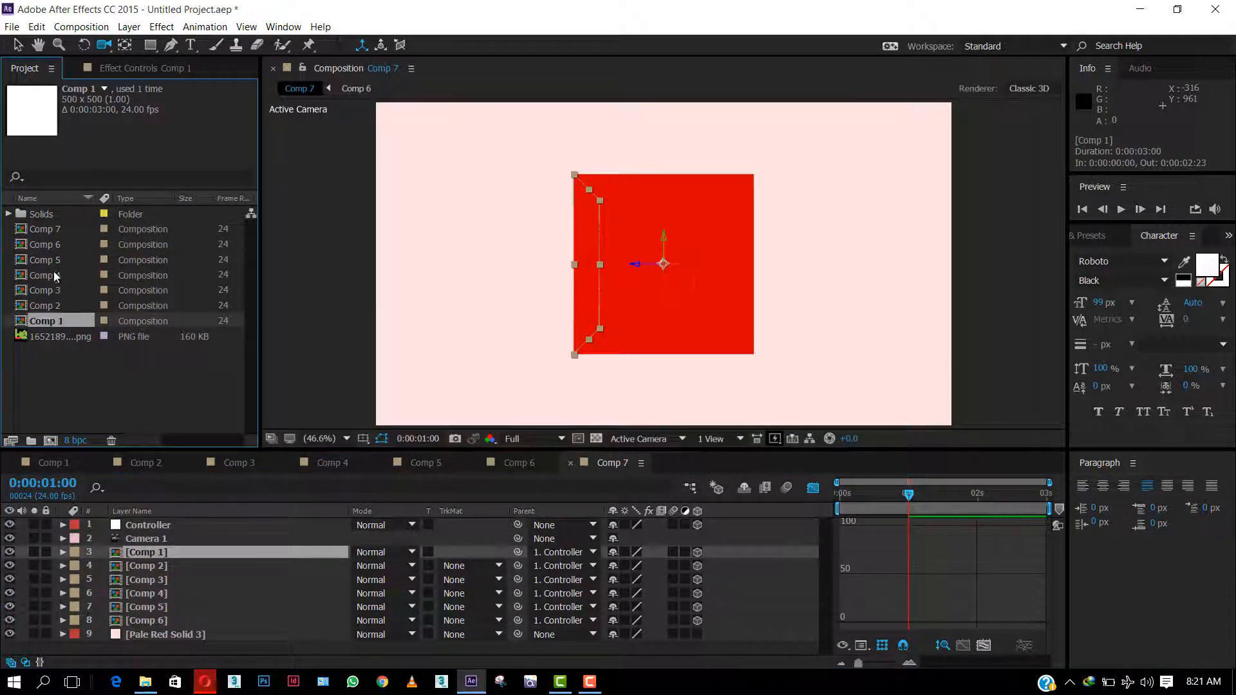
{"action": "left_click", "coordinate": [61, 248]}
{"action": "double_click", "coordinate": [62, 248]}
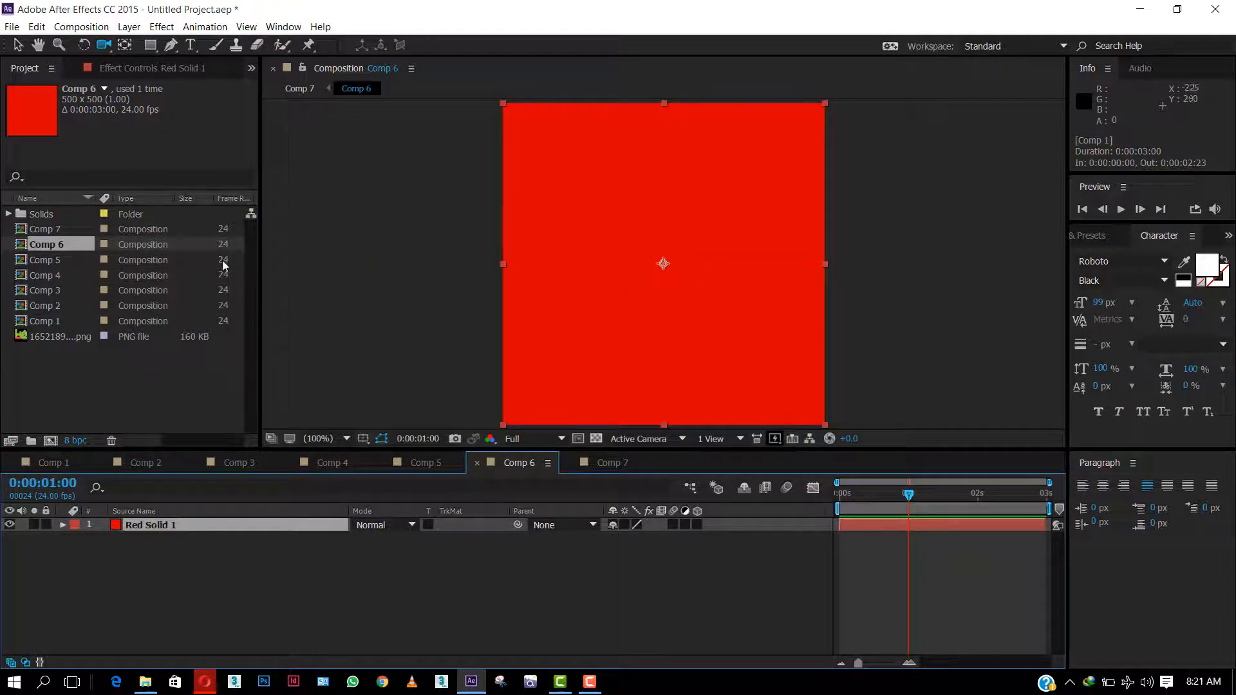
Step: Place the logo PNG above the red solid in Comp 6 and scale it to 49%
{"action": "left_click", "coordinate": [42, 367]}
{"action": "left_click_drag", "start_coordinate": [59, 336], "coordinate": [152, 523]}
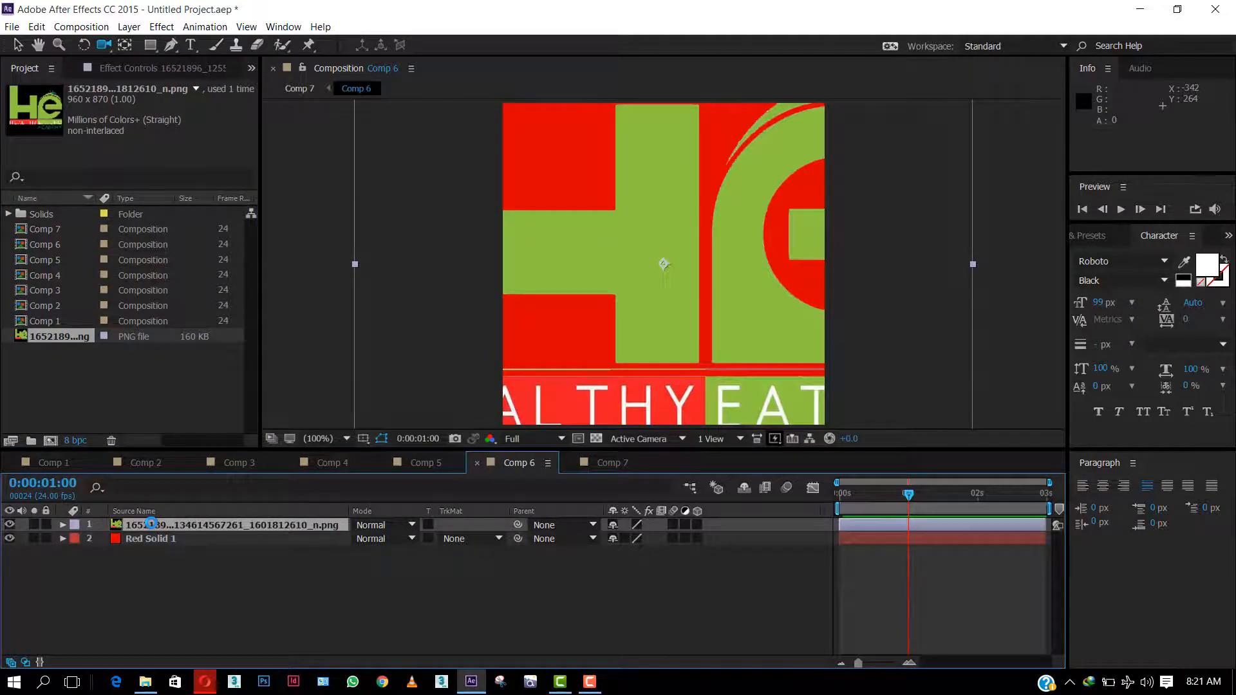
{"action": "key", "text": "s"}
{"action": "left_click_drag", "start_coordinate": [642, 544], "coordinate": [607, 549]}
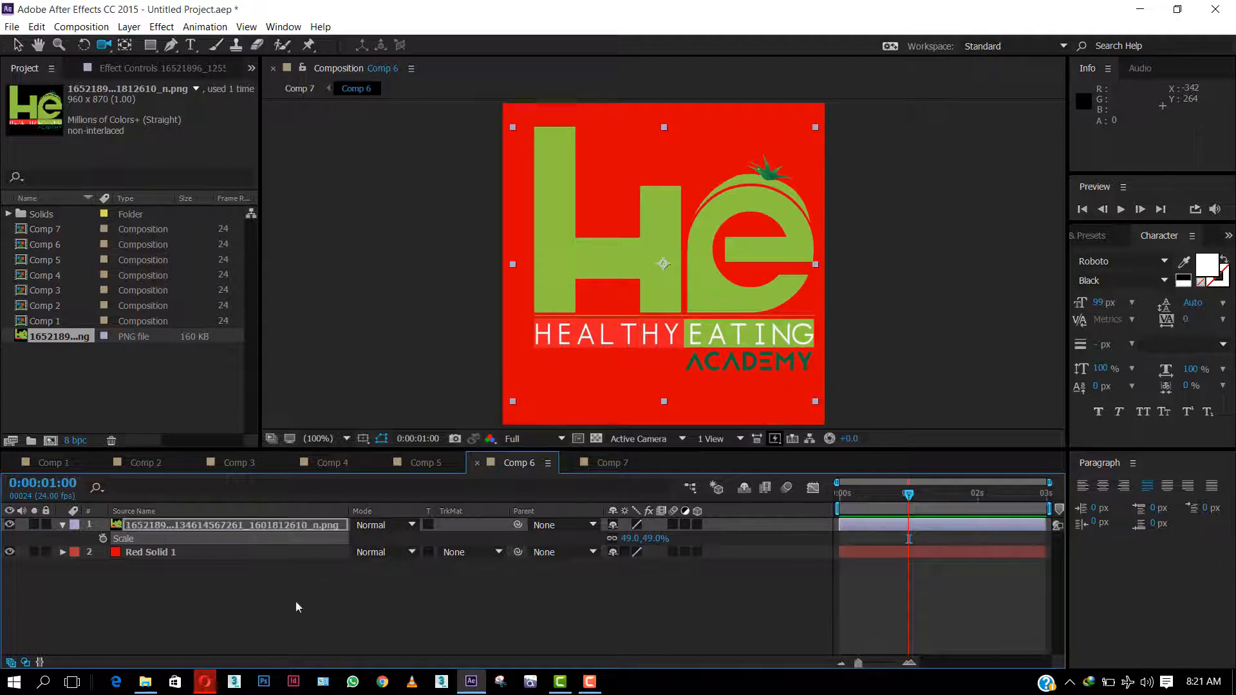
Step: Recolor the red solid behind the logo in Comp 6 to dark blue (02031C)
{"action": "left_click", "coordinate": [203, 553]}
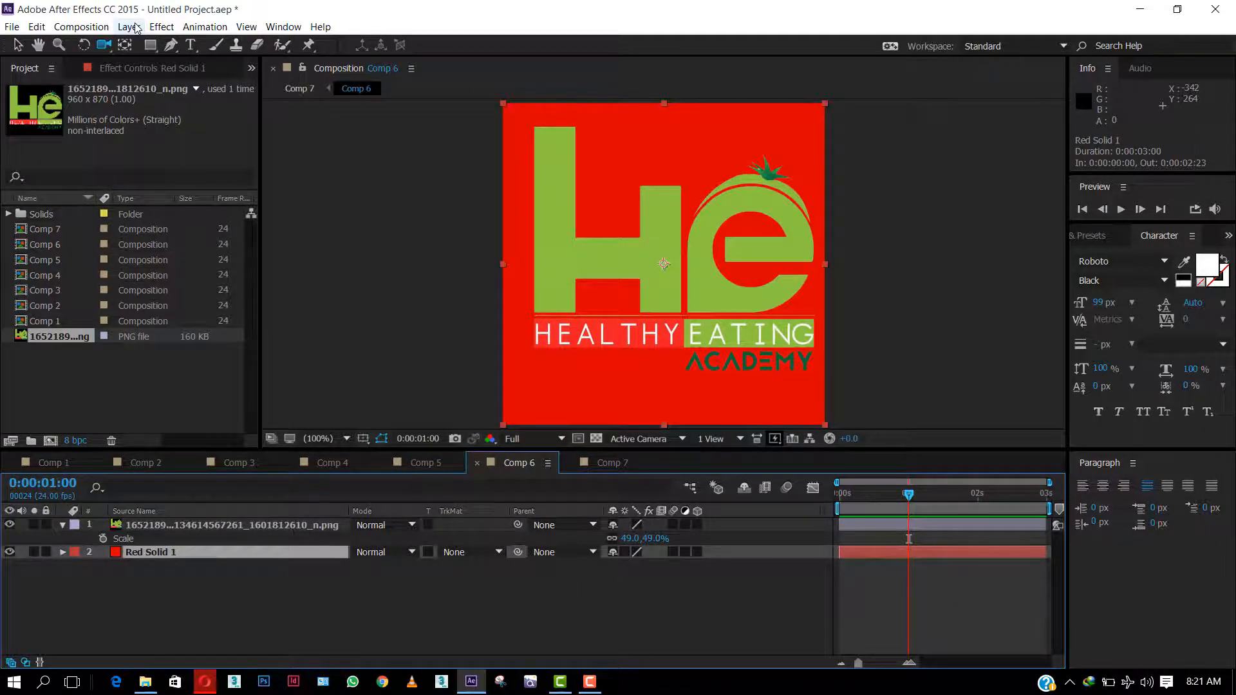
{"action": "left_click", "coordinate": [135, 28]}
{"action": "left_click", "coordinate": [194, 57]}
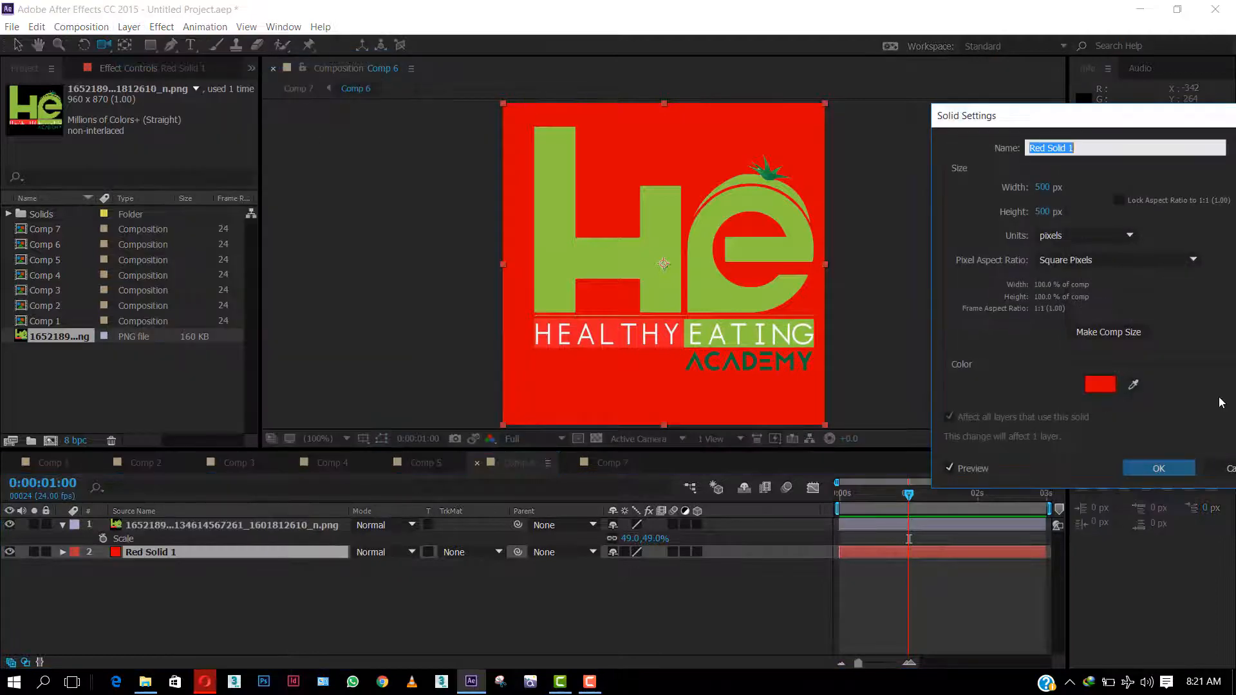
{"action": "left_click", "coordinate": [1091, 386]}
{"action": "left_click_drag", "start_coordinate": [975, 329], "coordinate": [978, 325]}
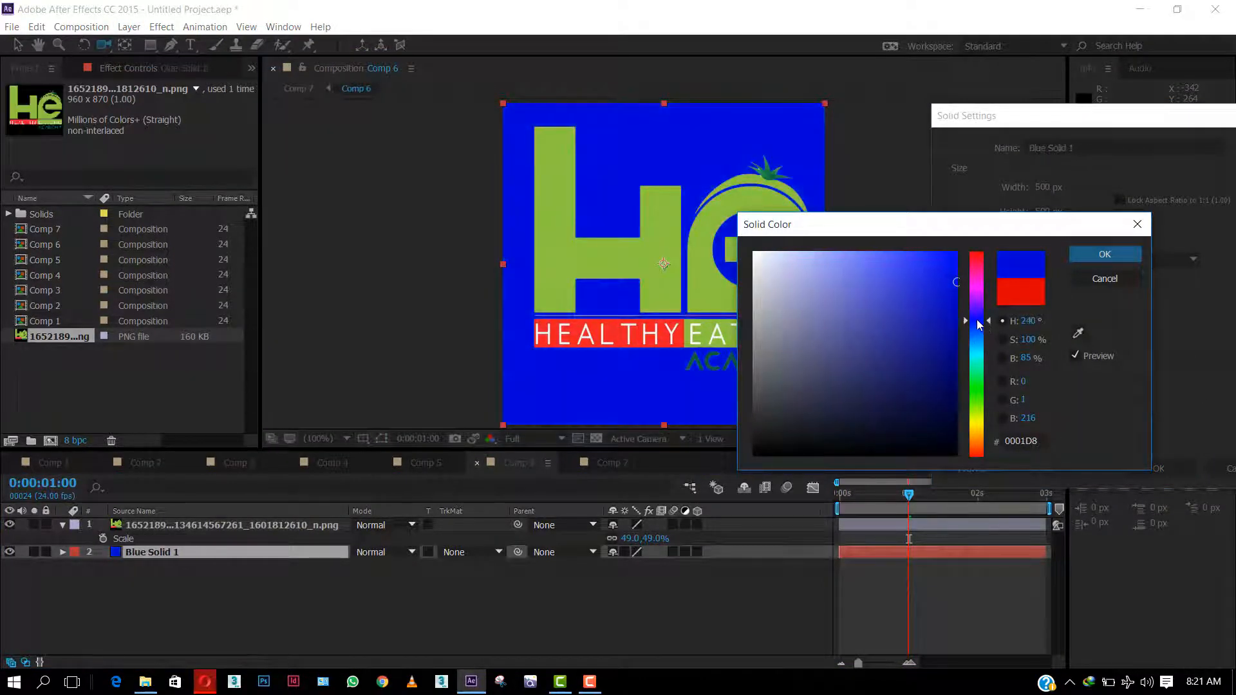
{"action": "left_click_drag", "start_coordinate": [946, 376], "coordinate": [942, 434]}
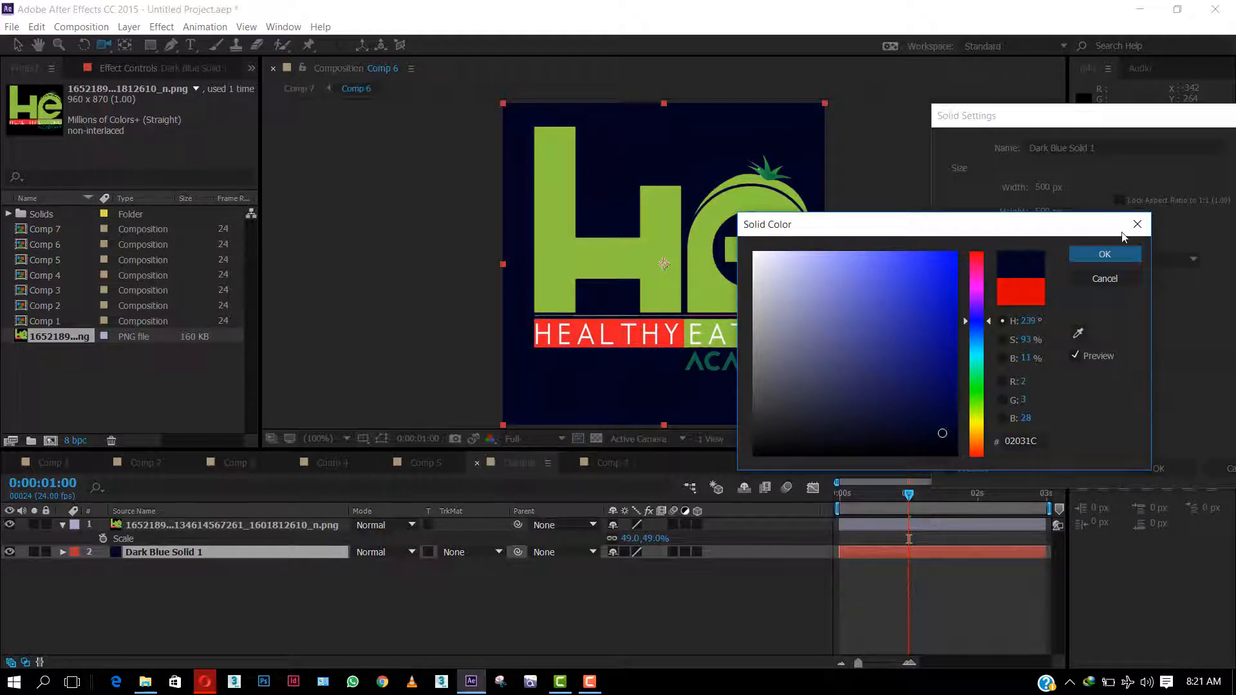
{"action": "left_click", "coordinate": [1123, 255]}
{"action": "left_click", "coordinate": [1157, 468]}
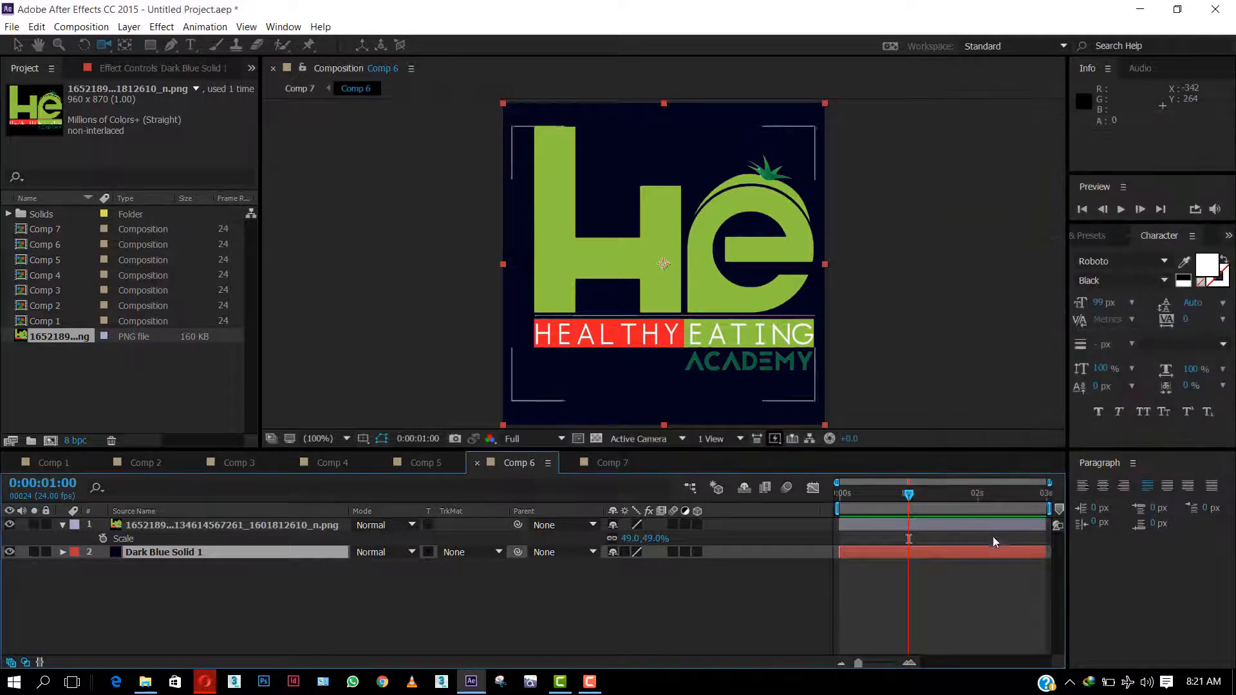
{"action": "left_click", "coordinate": [489, 589]}
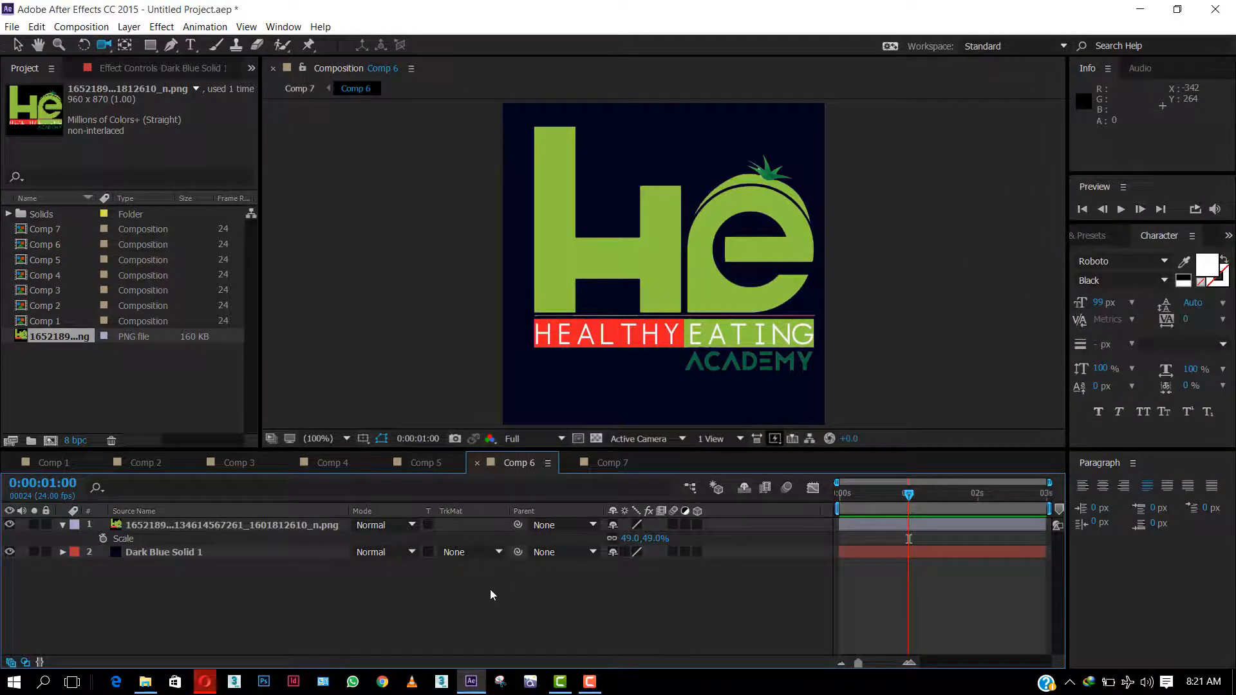
Step: Preview the rotating cube with its logo face in Comp 7 and park the playhead at 0:00:01:07
{"action": "left_click", "coordinate": [618, 461]}
{"action": "key", "text": "space"}
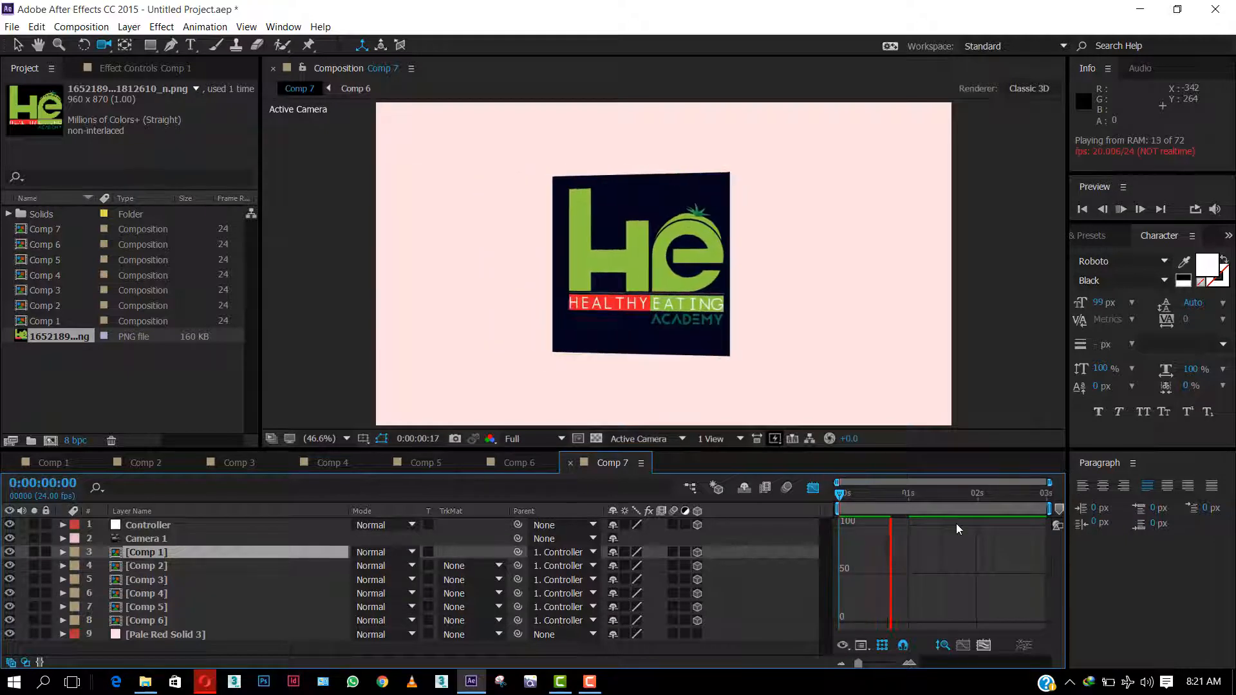
{"action": "left_click", "coordinate": [856, 496]}
{"action": "left_click_drag", "start_coordinate": [854, 500], "coordinate": [930, 495]}
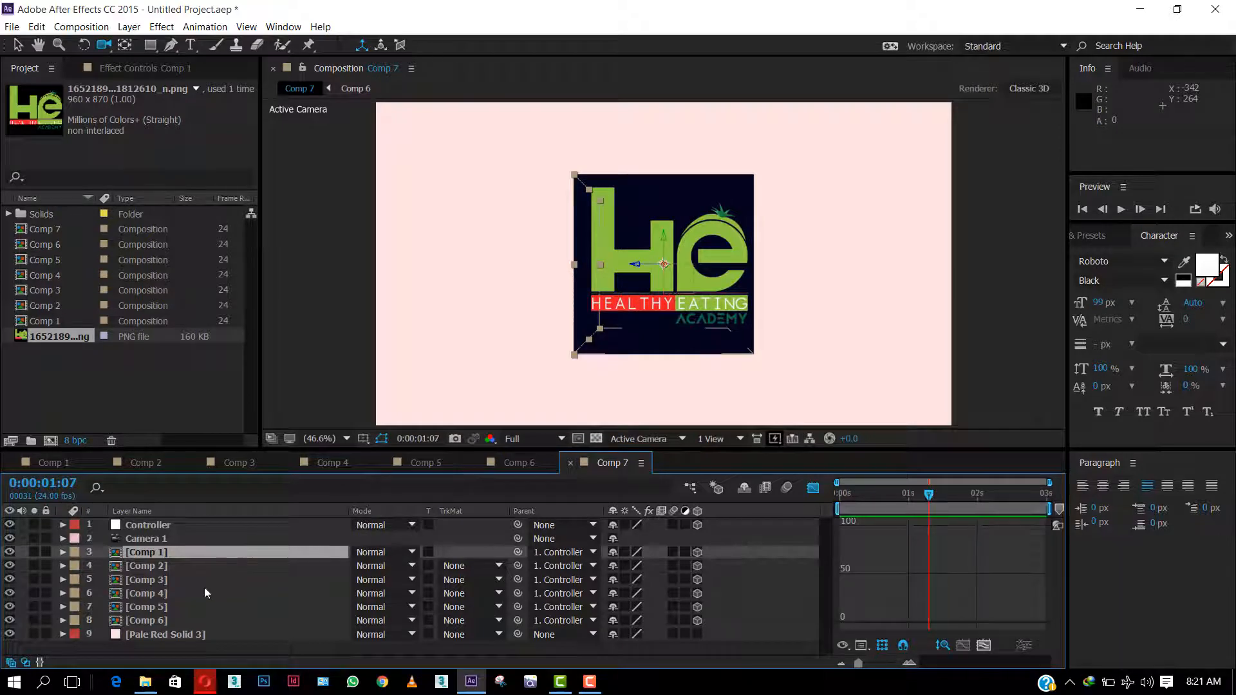
Step: Recolor the pale red background solid in Comp 7 to the lime green sampled from the logo
{"action": "left_click", "coordinate": [178, 635]}
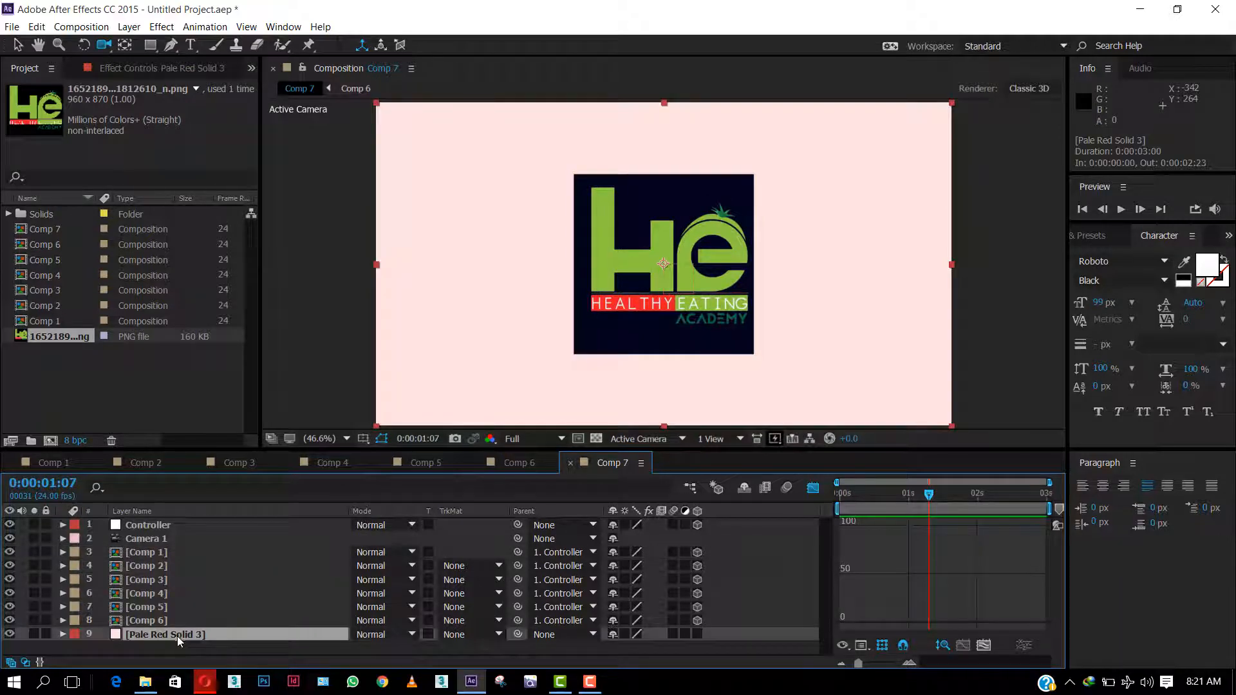
{"action": "left_click", "coordinate": [129, 27]}
{"action": "left_click", "coordinate": [158, 59]}
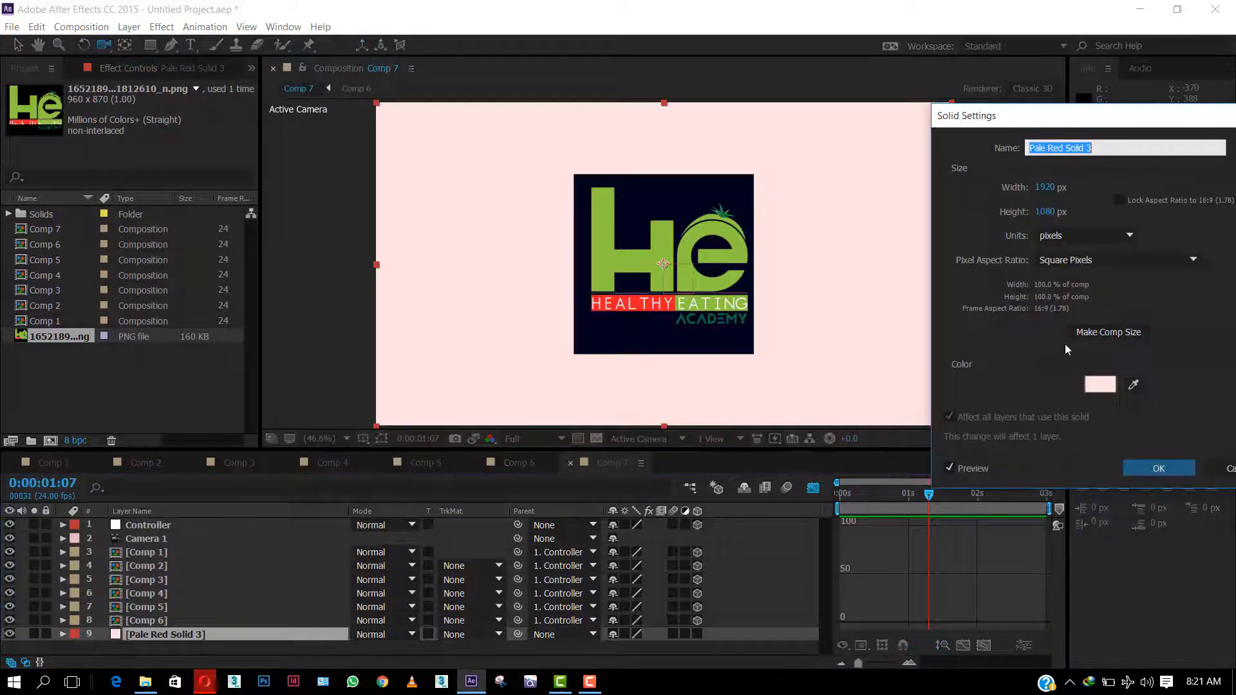
{"action": "left_click", "coordinate": [1133, 385]}
{"action": "left_click", "coordinate": [665, 244]}
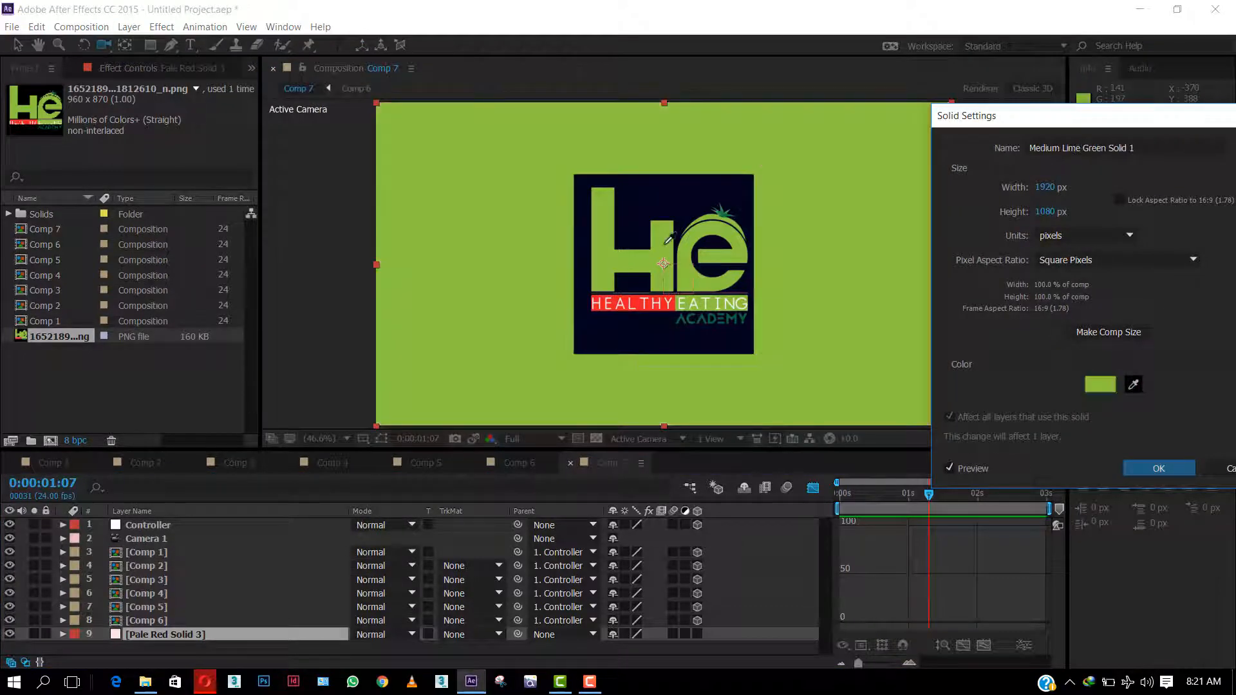
{"action": "left_click", "coordinate": [1162, 468]}
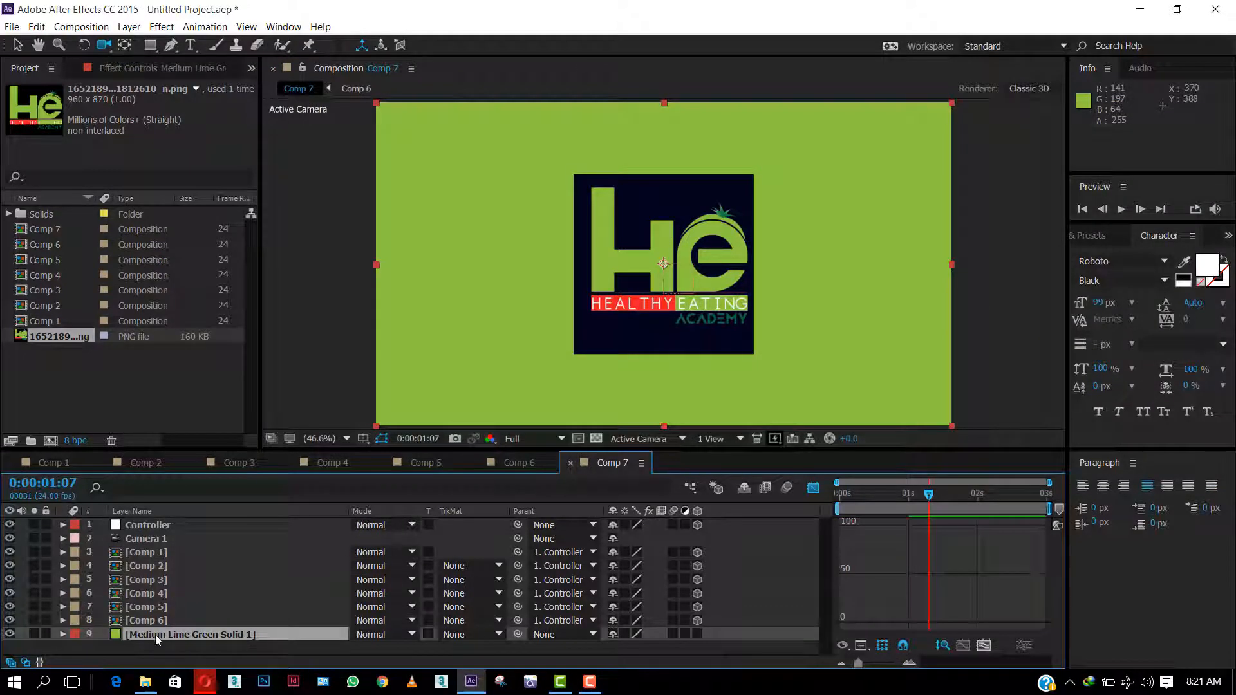
Step: Apply Gradient Ramp to the green background solid and set its Start Color to the logo's lime green
{"action": "left_click", "coordinate": [162, 26]}
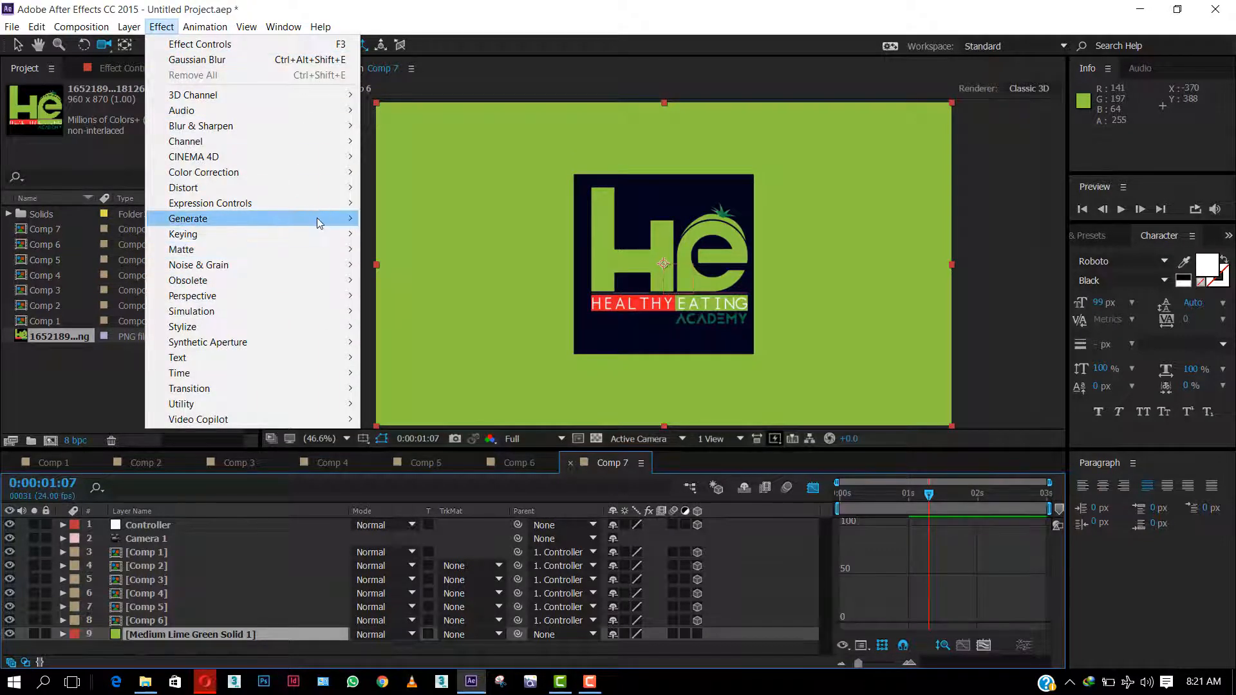
{"action": "mouse_move", "coordinate": [317, 218]}
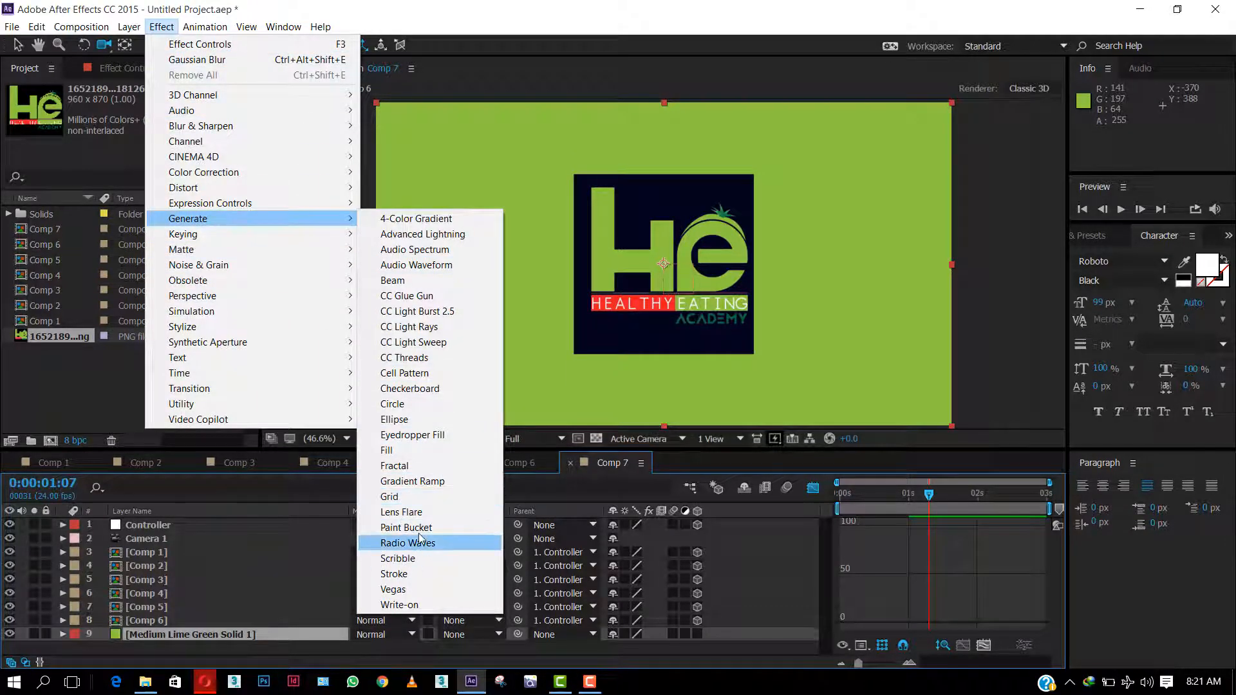
{"action": "left_click", "coordinate": [413, 482]}
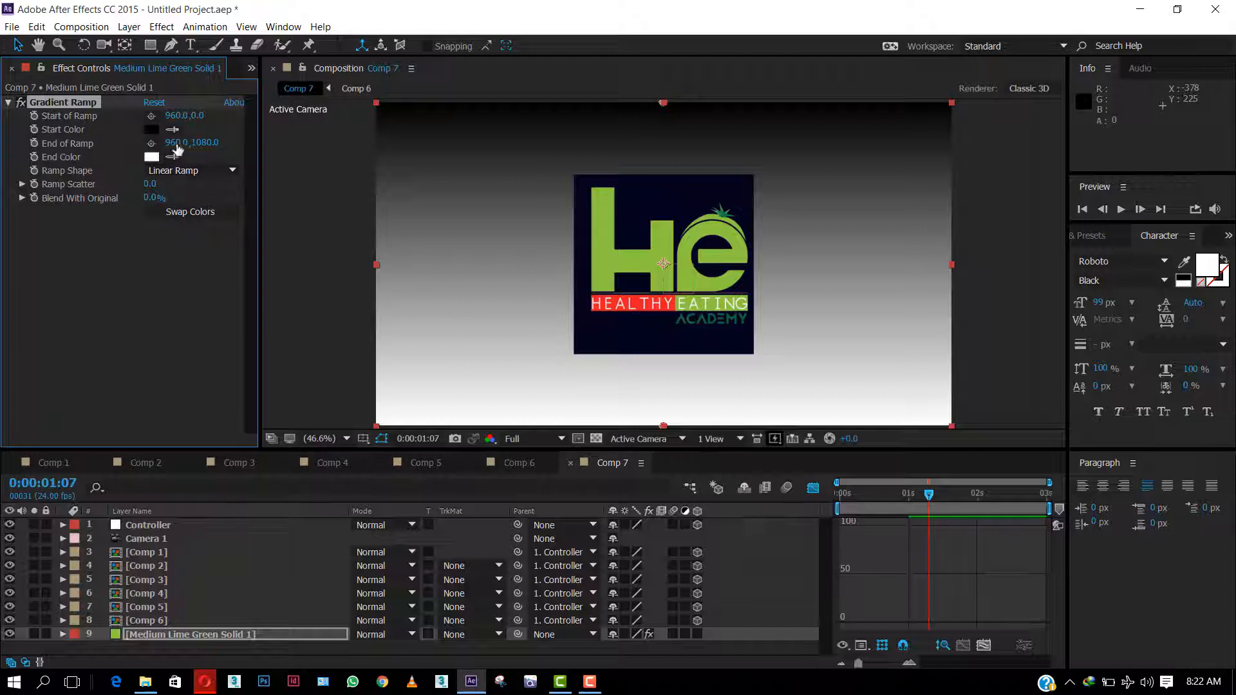
{"action": "left_click", "coordinate": [190, 212]}
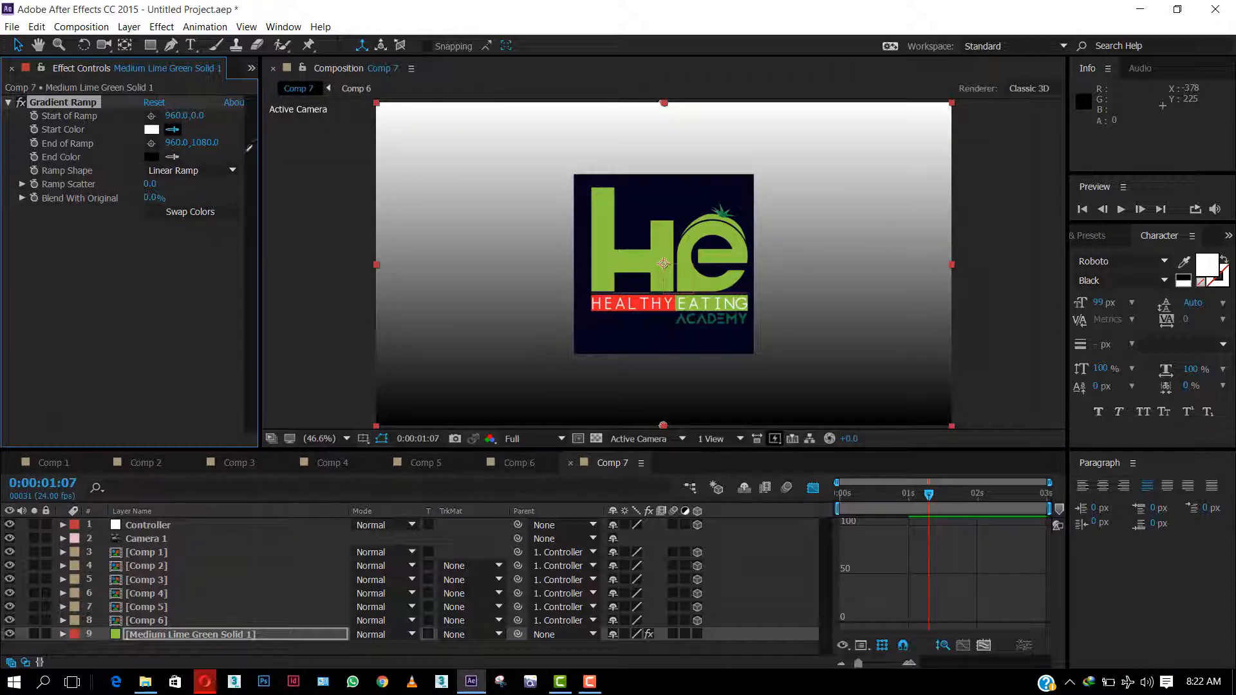
{"action": "left_click", "coordinate": [172, 128]}
{"action": "left_click", "coordinate": [670, 225]}
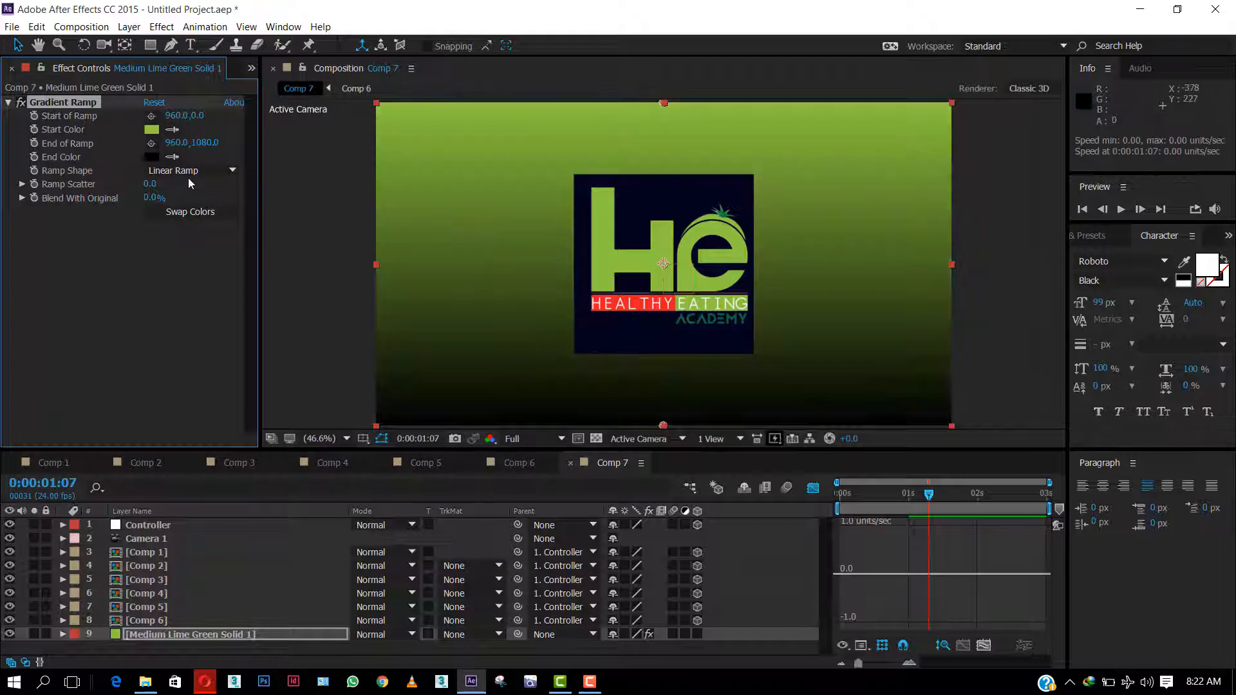
Step: Set the ramp's End Color to a darker shade of the logo's sampled green
{"action": "left_click", "coordinate": [172, 157]}
{"action": "left_click", "coordinate": [687, 250]}
{"action": "left_click", "coordinate": [151, 156]}
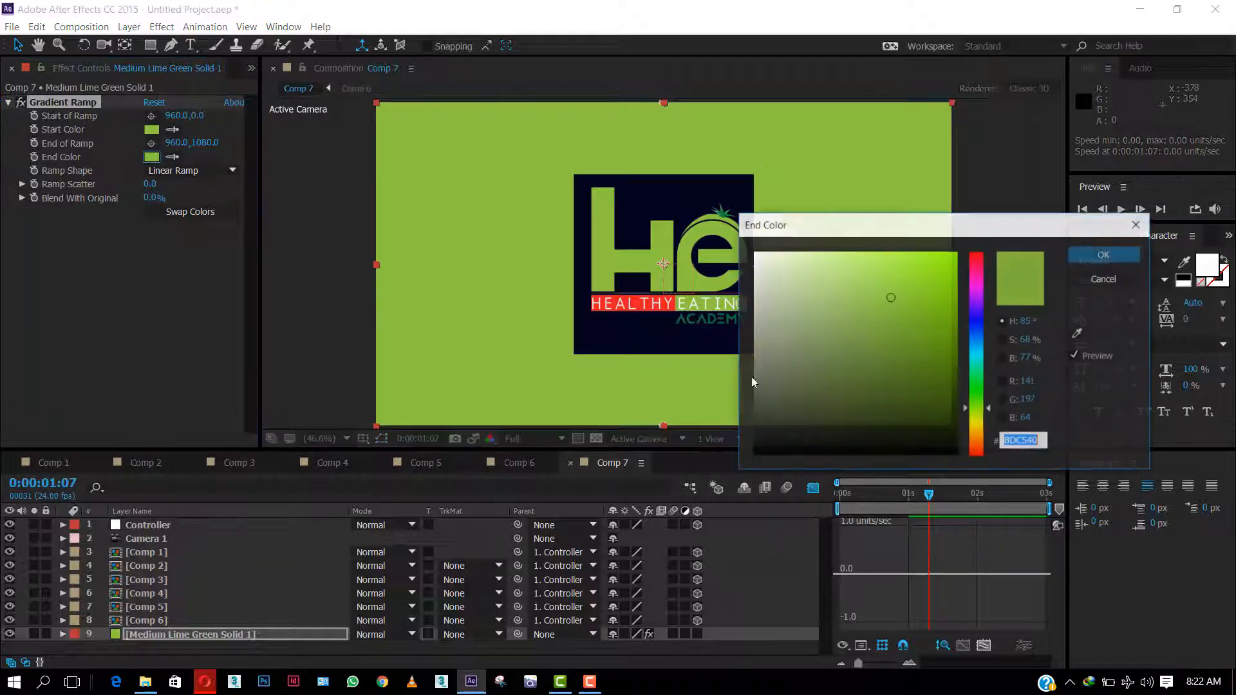
{"action": "left_click_drag", "start_coordinate": [899, 304], "coordinate": [899, 370]}
{"action": "left_click", "coordinate": [1104, 254]}
Step: Make the gradient a Radial Ramp starting at about 964, 533 near the center and ending at about 1091, 1821
{"action": "left_click", "coordinate": [219, 170]}
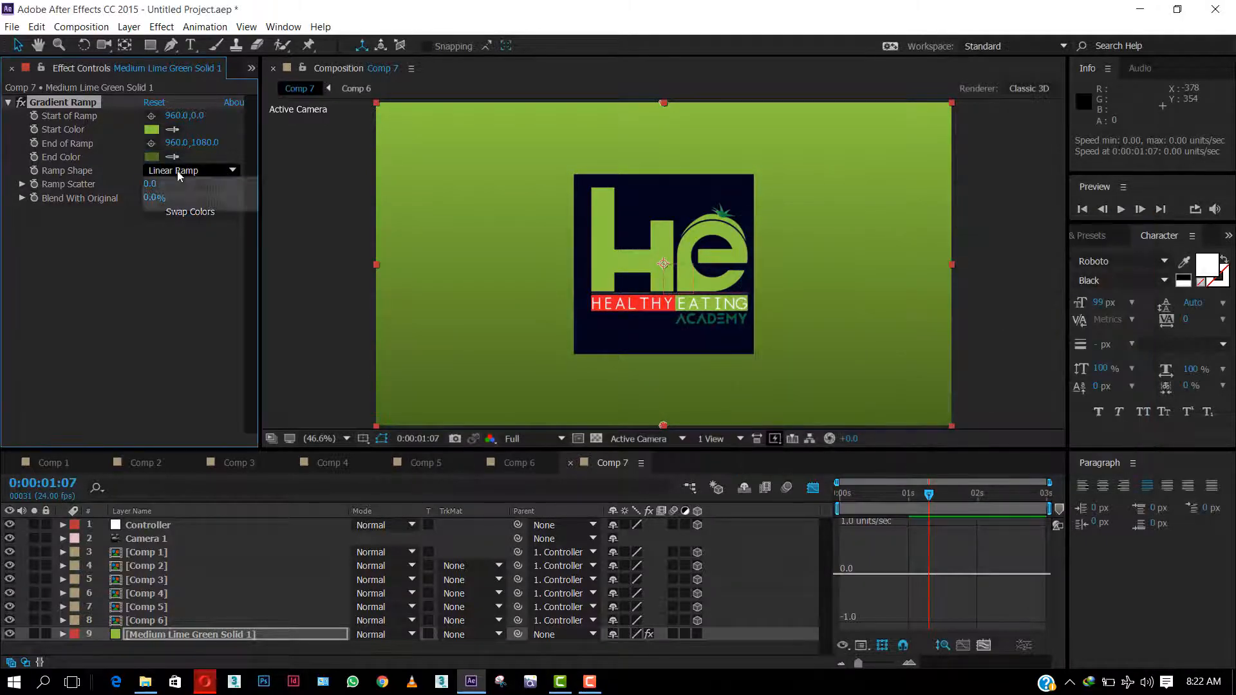
{"action": "left_click", "coordinate": [188, 201]}
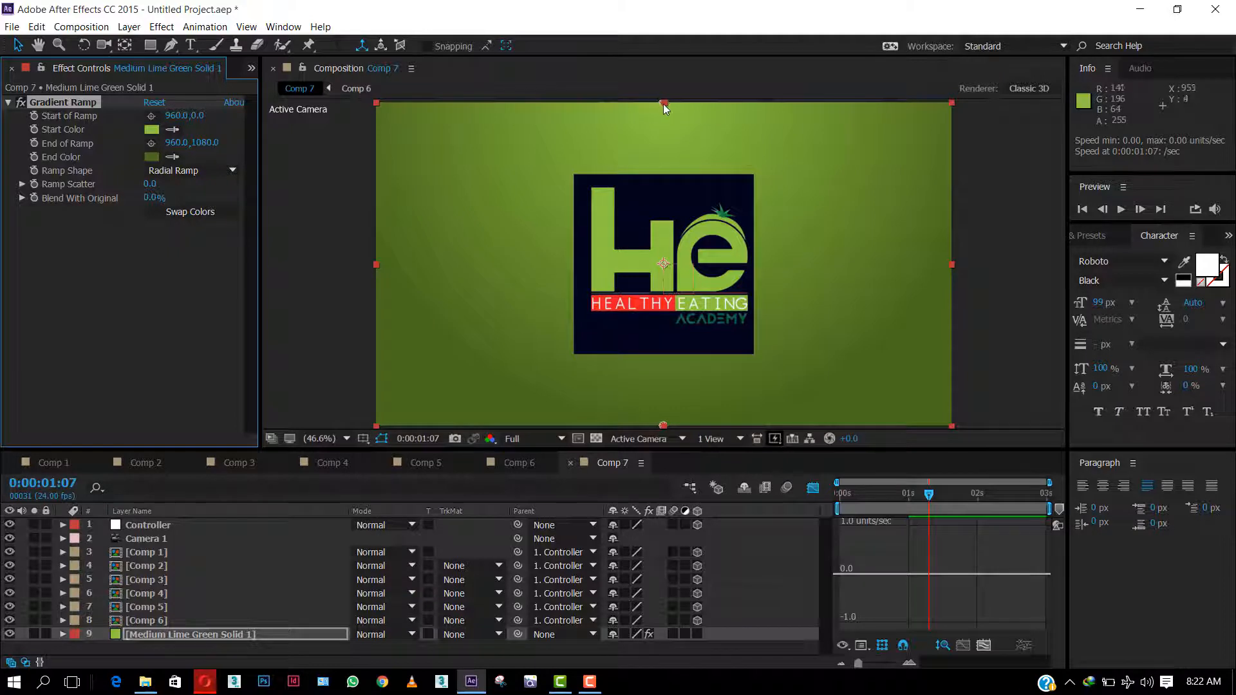
{"action": "left_click_drag", "start_coordinate": [662, 104], "coordinate": [666, 269]}
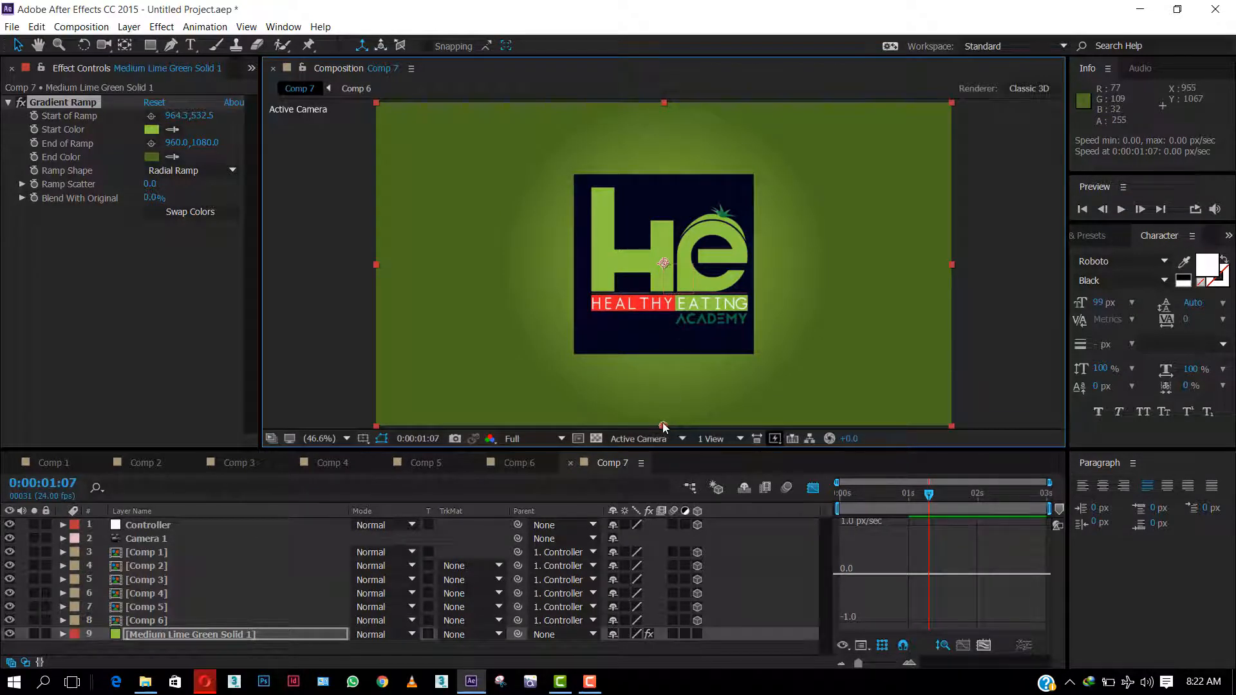
{"action": "left_click_drag", "start_coordinate": [664, 427], "coordinate": [701, 643]}
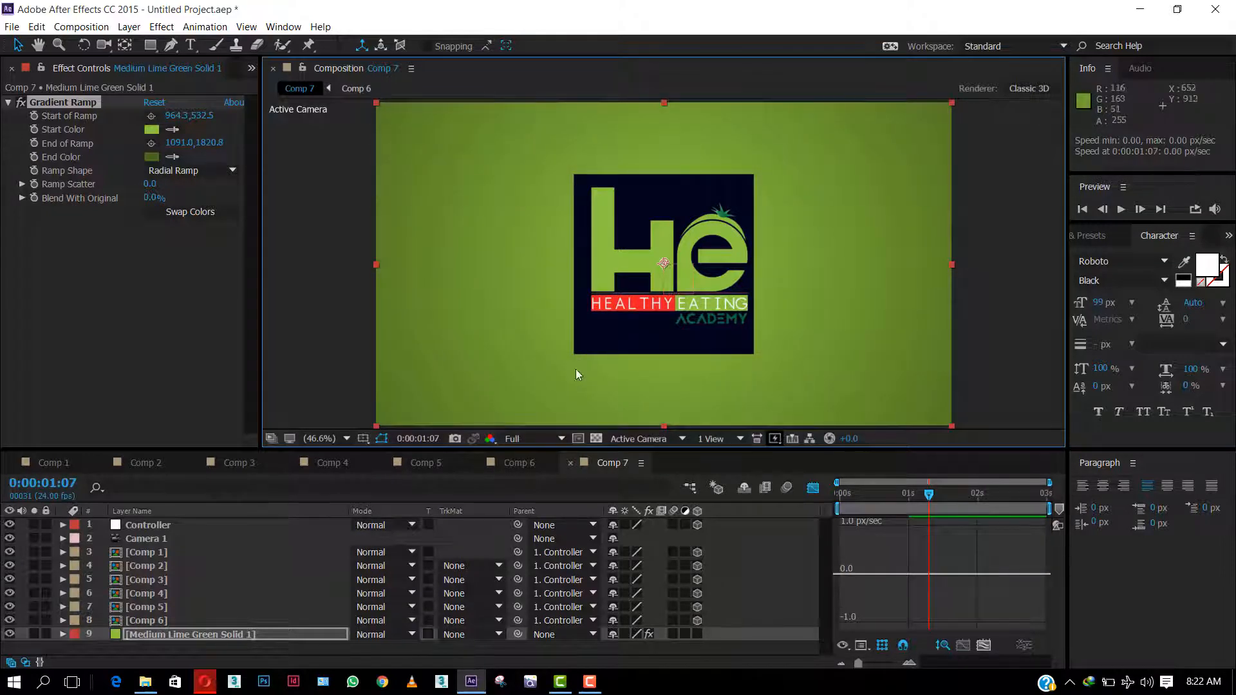
Step: Preview the Comp 7 animation from the first frame
{"action": "key", "text": "Home"}
{"action": "key", "text": "space"}
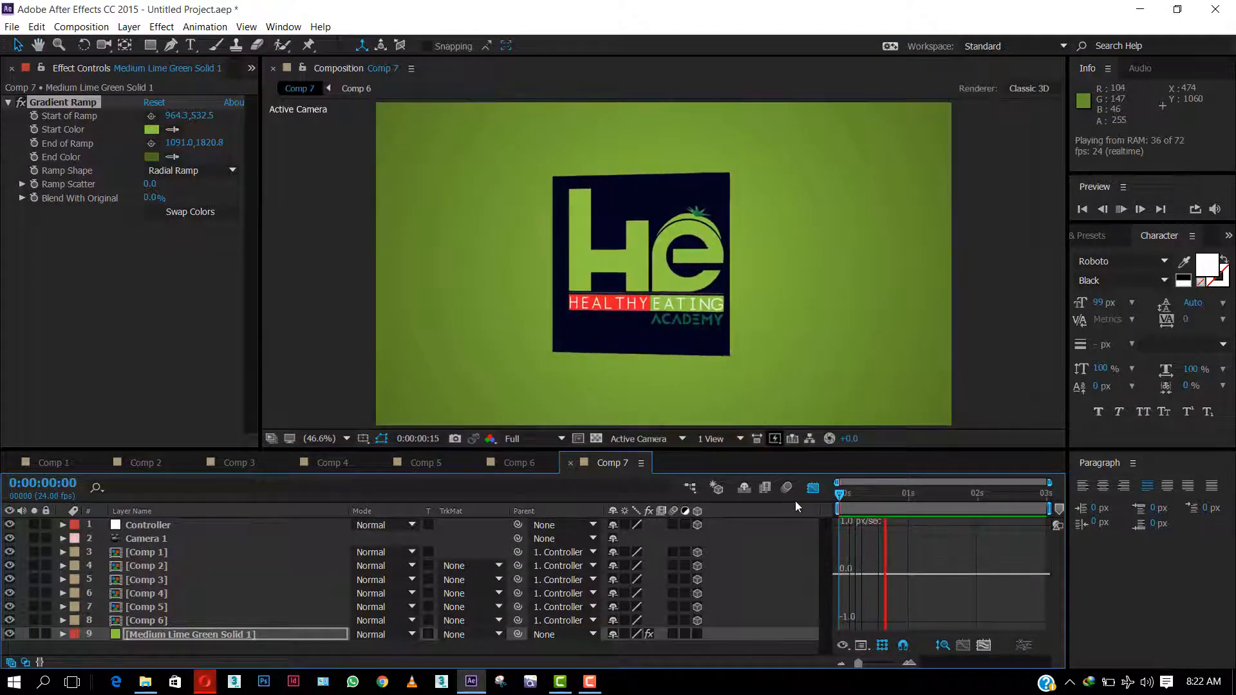
{"action": "key", "text": "space"}
Step: Animate the Controller layer's Scale from 100% at 0:00:00:00 to 70% at 0:00:01:00
{"action": "left_click", "coordinate": [150, 524]}
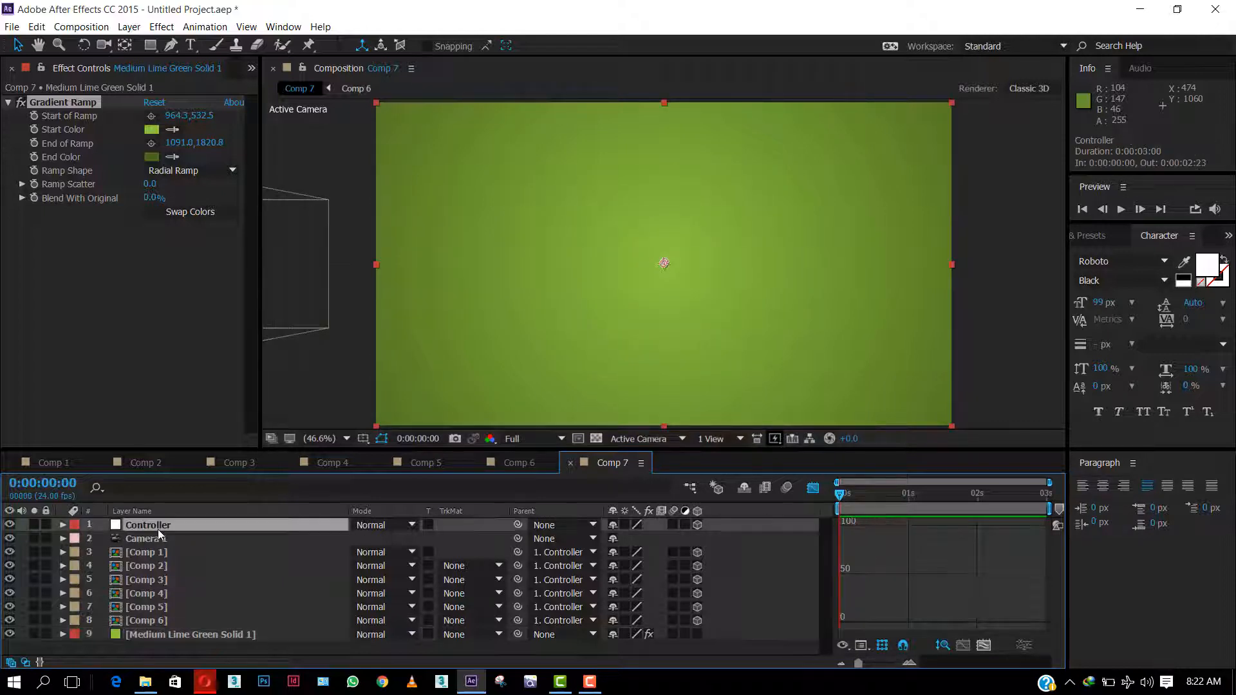
{"action": "left_click", "coordinate": [813, 488]}
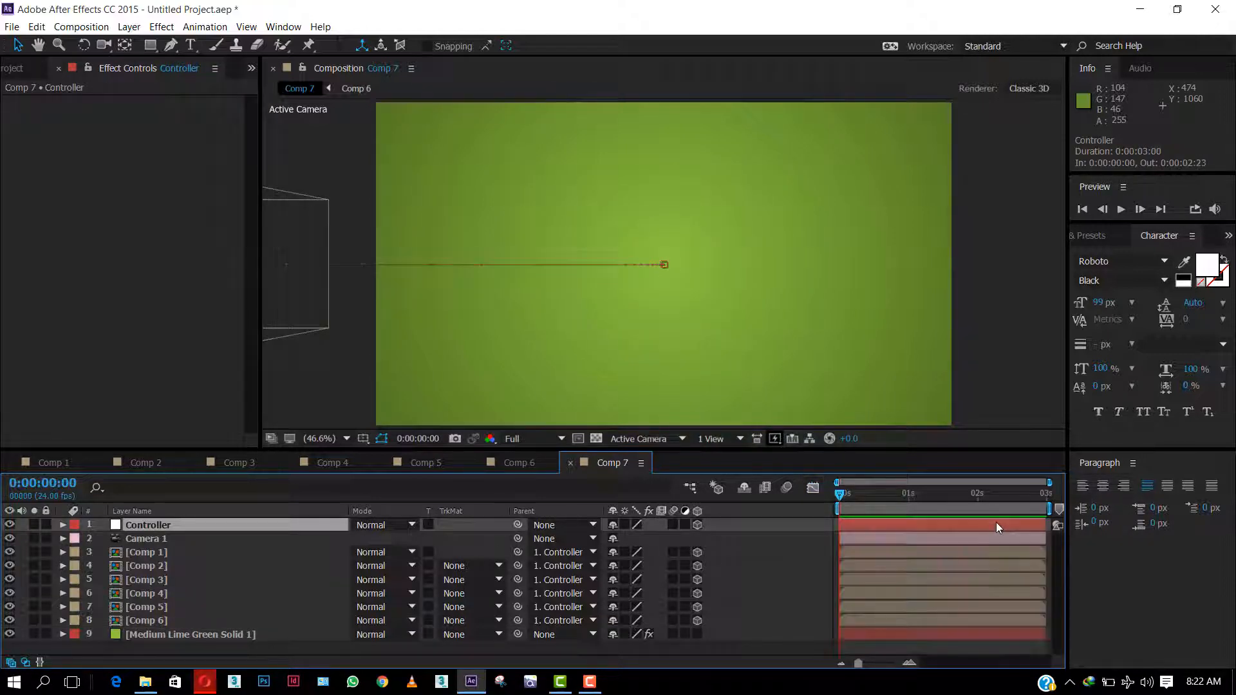
{"action": "left_click", "coordinate": [909, 496]}
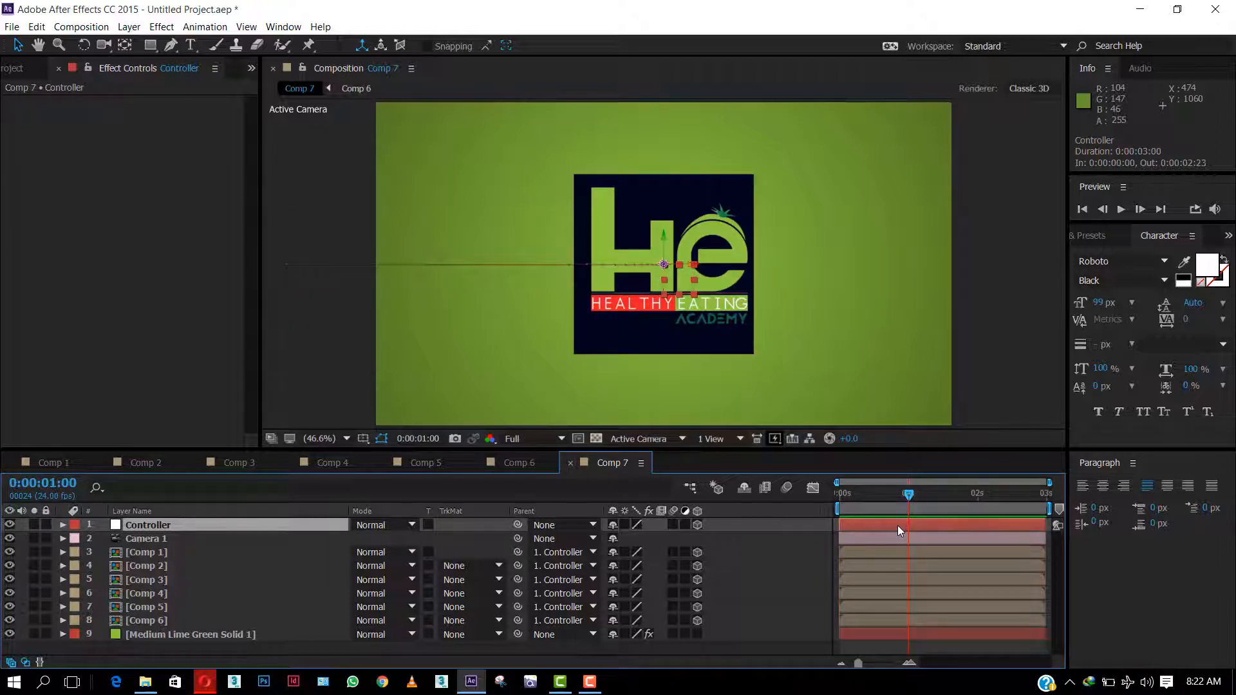
{"action": "key", "text": "s"}
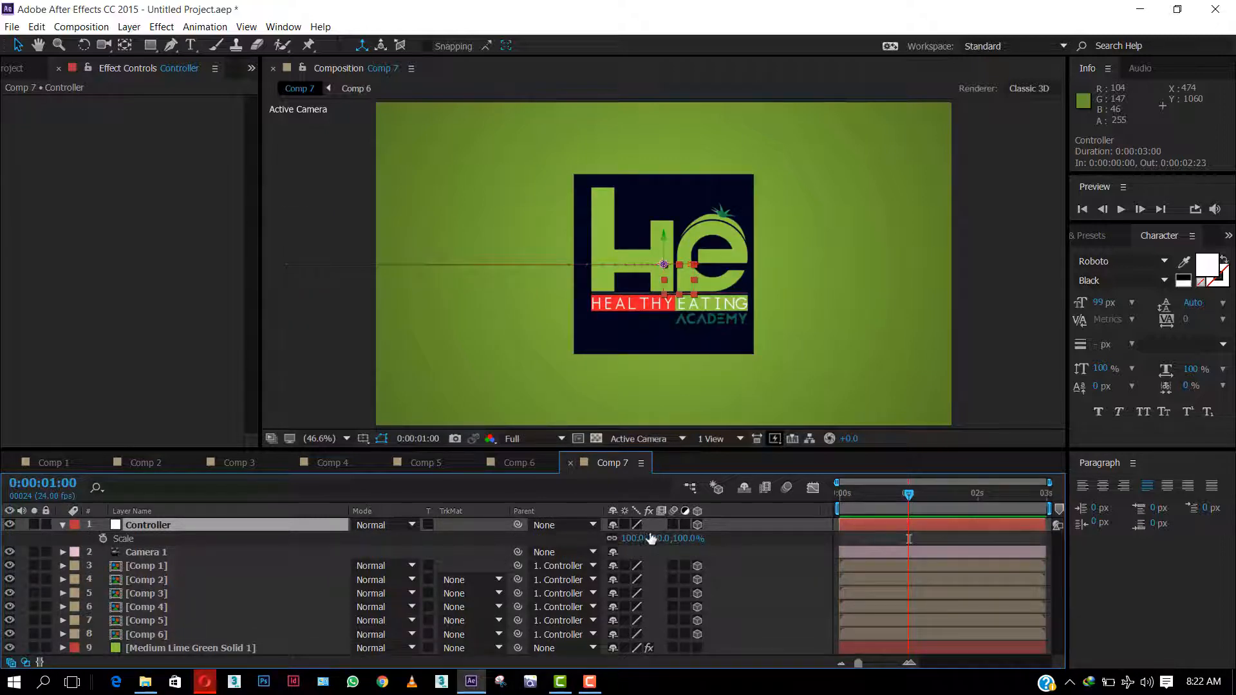
{"action": "key", "text": "Home"}
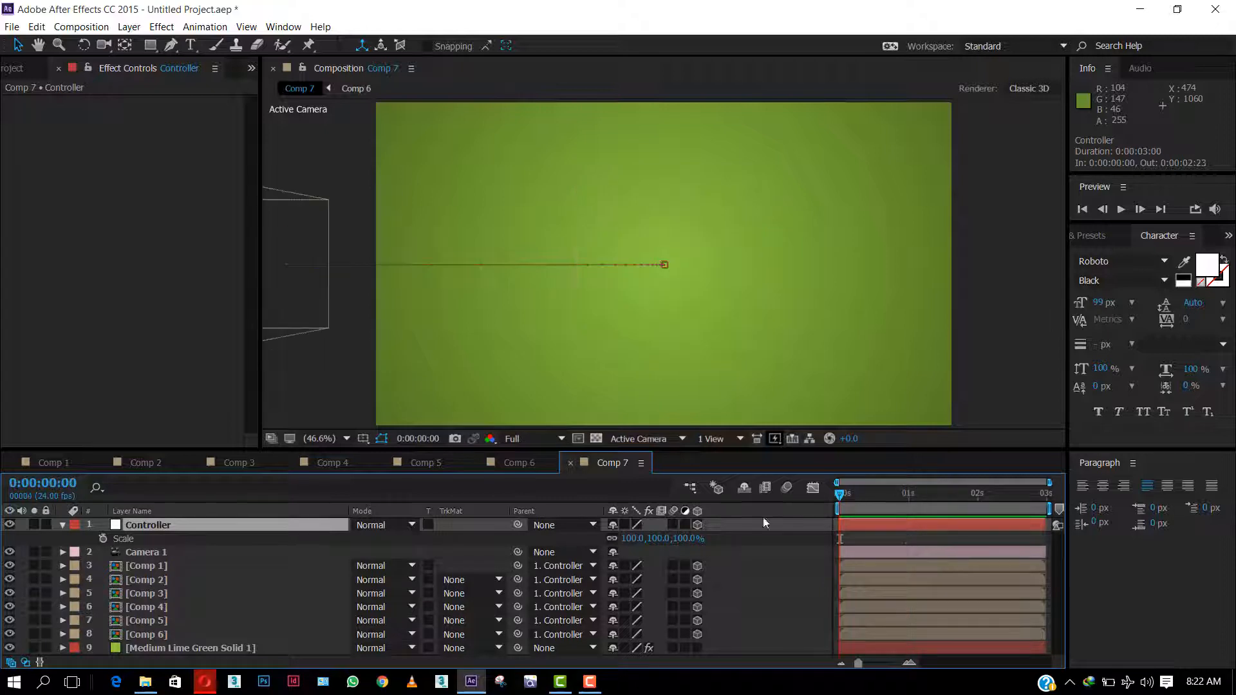
{"action": "left_click", "coordinate": [103, 538]}
{"action": "left_click", "coordinate": [909, 500]}
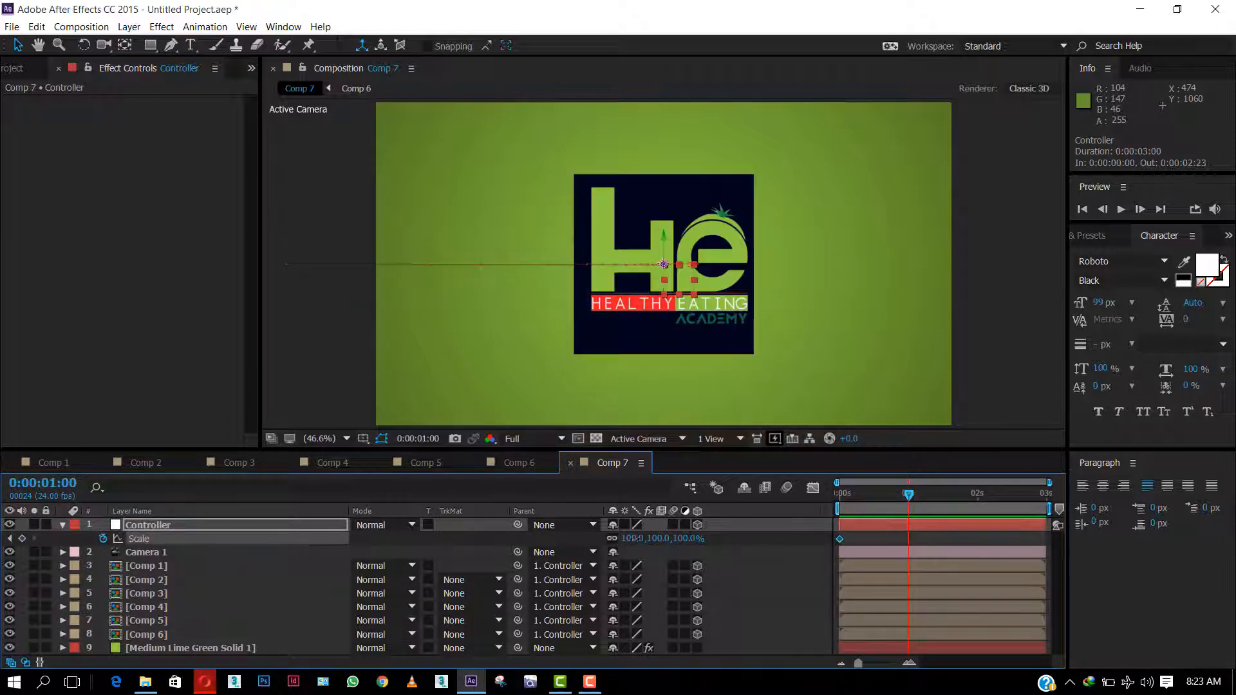
{"action": "left_click", "coordinate": [634, 538]}
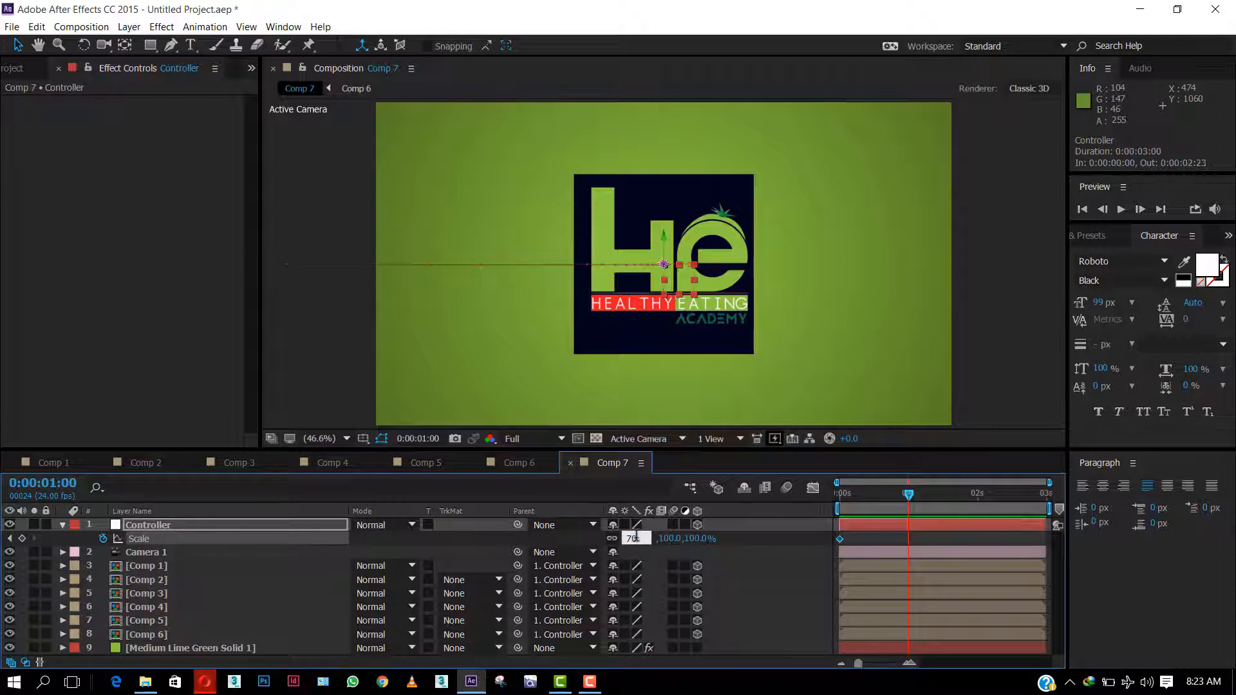
{"action": "key", "text": "Return"}
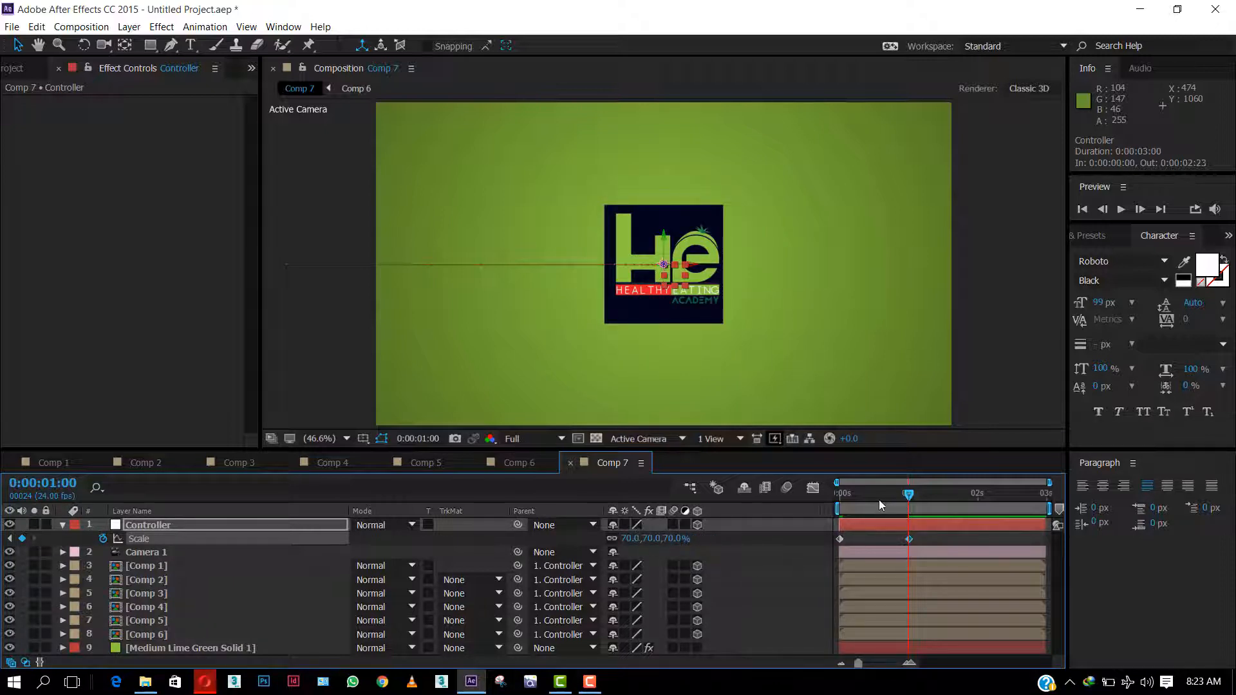
Step: Apply Easy Ease to both Controller Scale keyframes and extend the end keyframe's influence toward the start in the speed graph
{"action": "right_click", "coordinate": [841, 541]}
{"action": "mouse_move", "coordinate": [879, 533]}
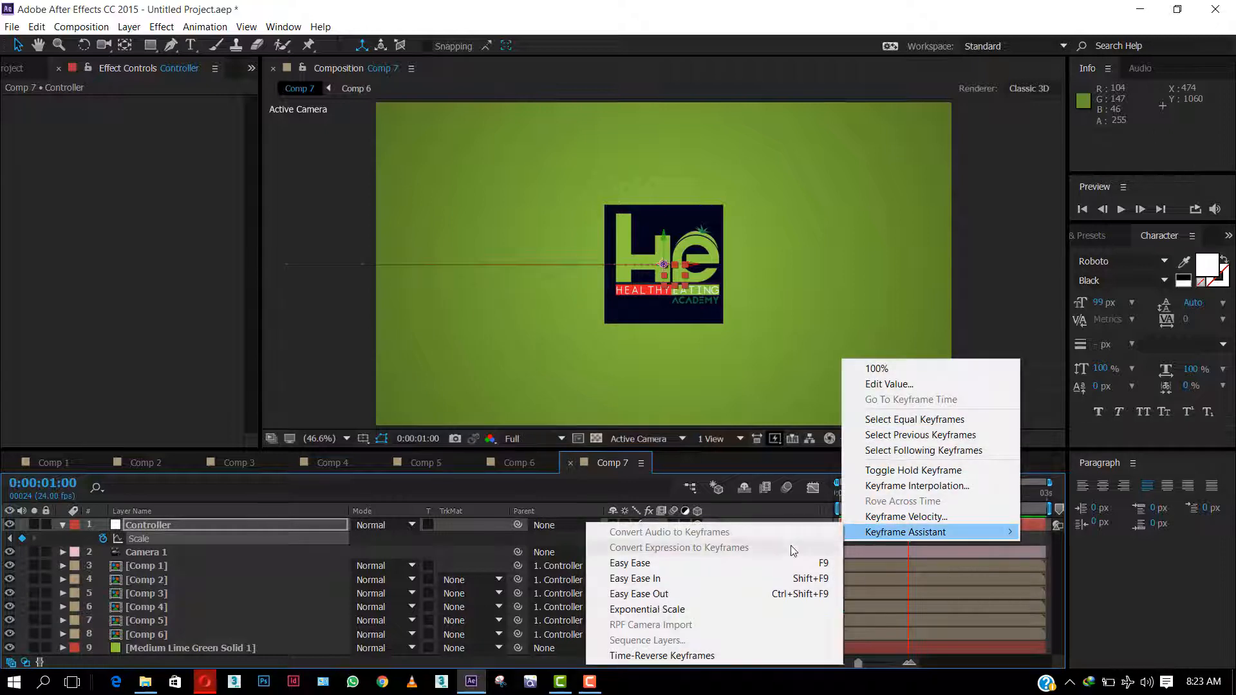
{"action": "left_click", "coordinate": [688, 563]}
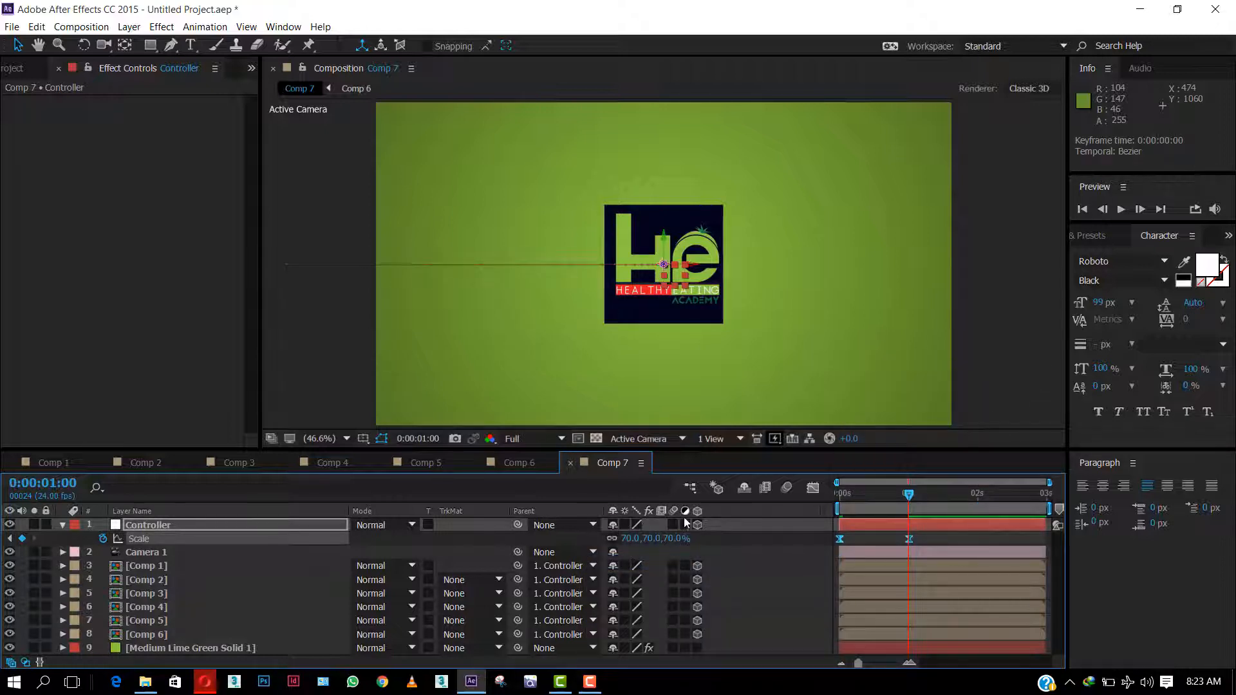
{"action": "left_click", "coordinate": [812, 487]}
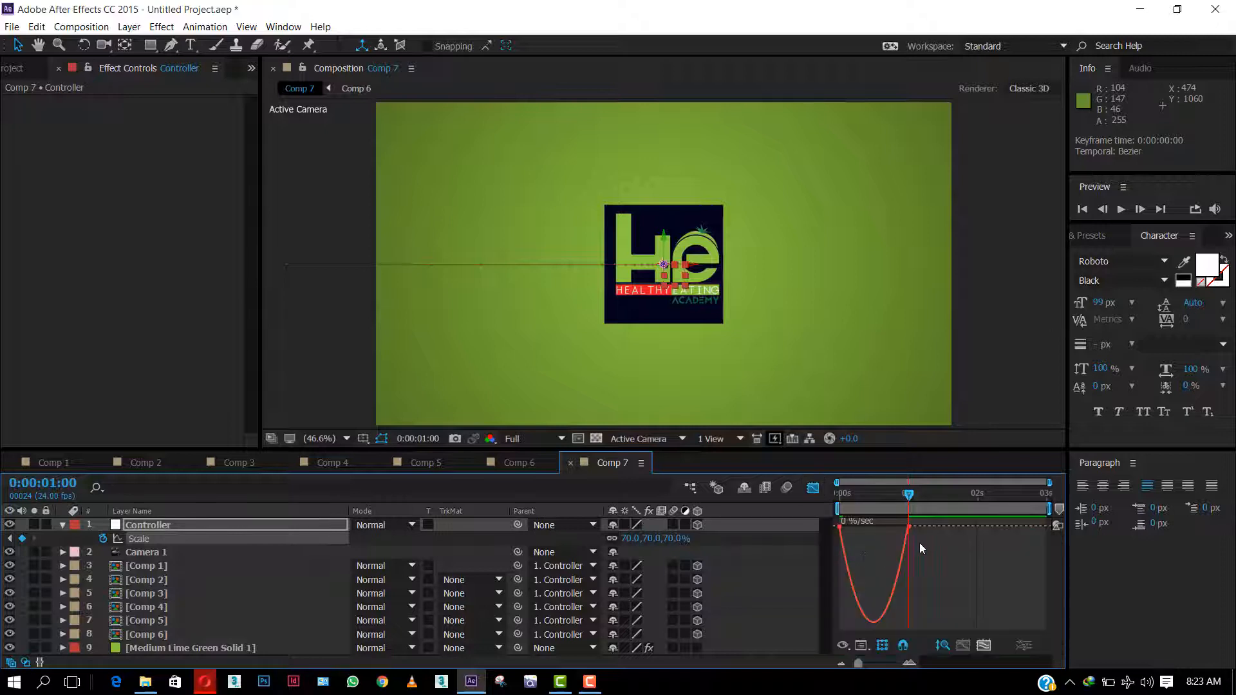
{"action": "left_click", "coordinate": [904, 528]}
{"action": "left_click_drag", "start_coordinate": [897, 526], "coordinate": [817, 505]}
{"action": "left_click", "coordinate": [810, 487]}
Step: Preview the eased scale animation up to 0:00:01:00 and collapse the Controller layer's properties
{"action": "key", "text": "space"}
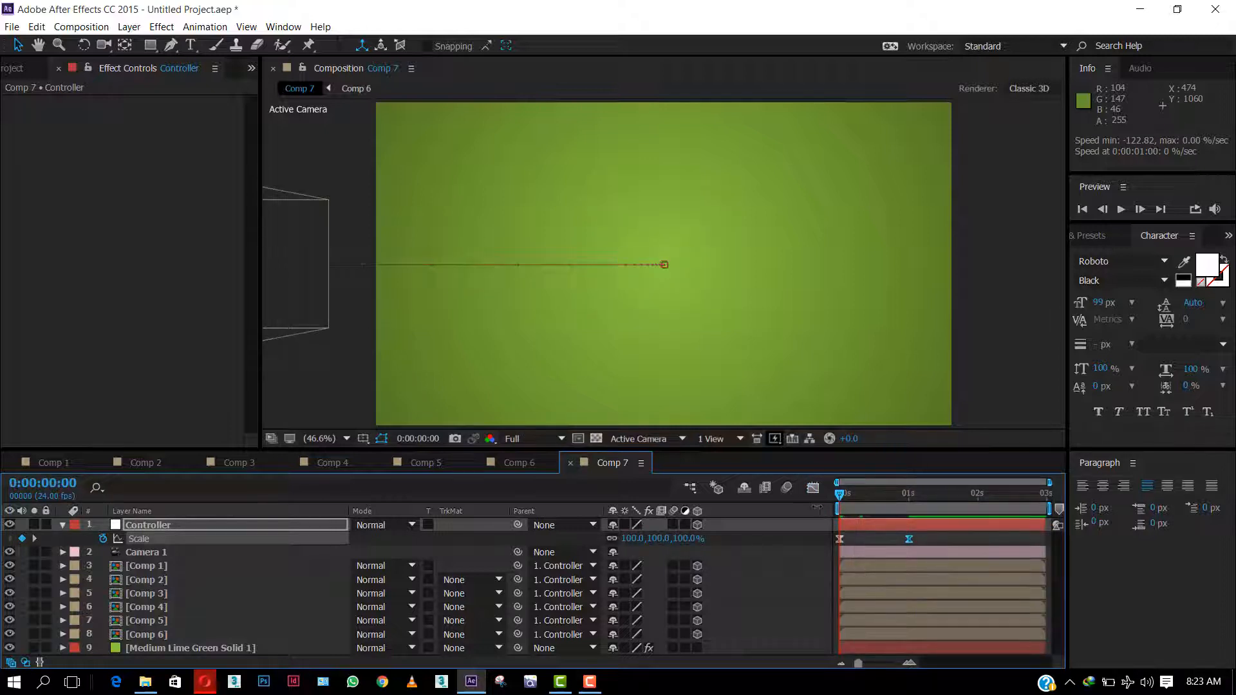
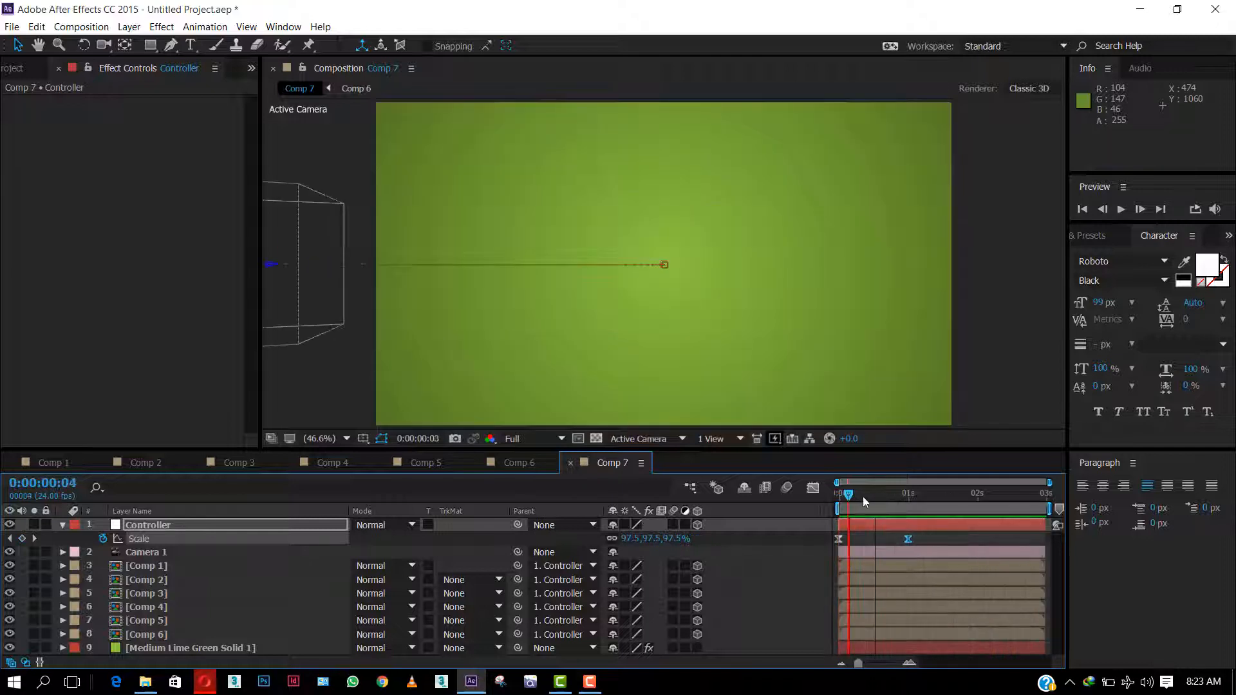
{"action": "left_click_drag", "start_coordinate": [863, 497], "coordinate": [908, 495]}
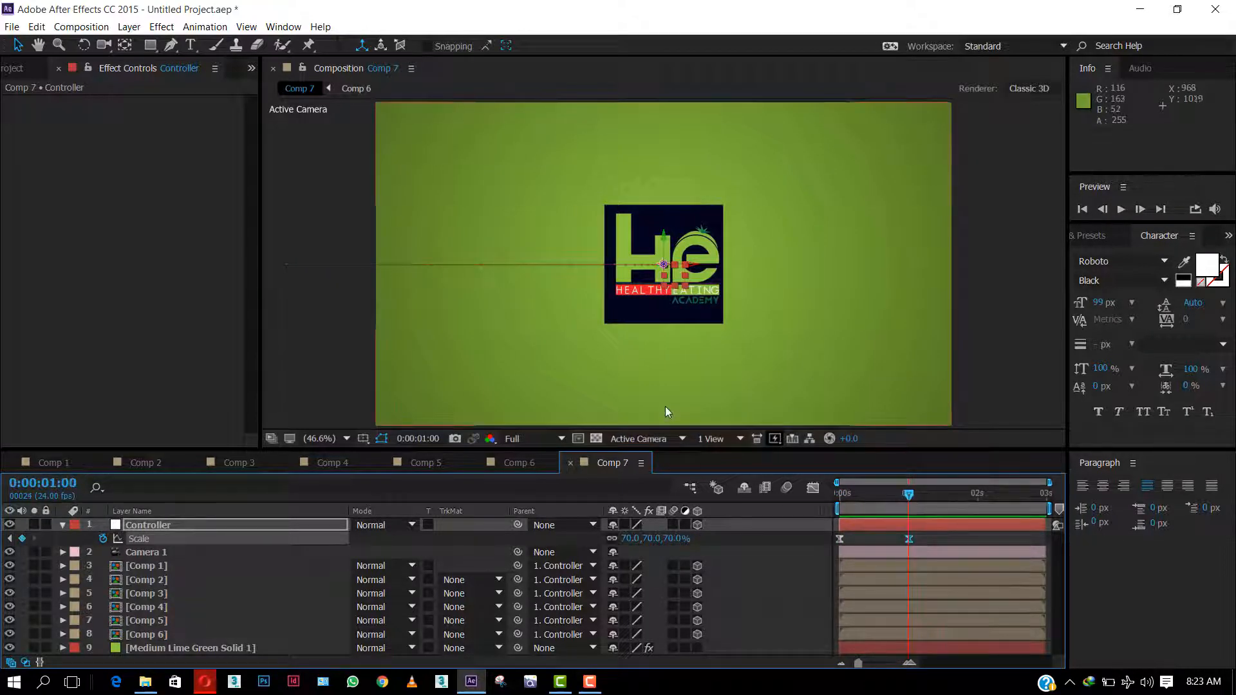
{"action": "left_click", "coordinate": [932, 543]}
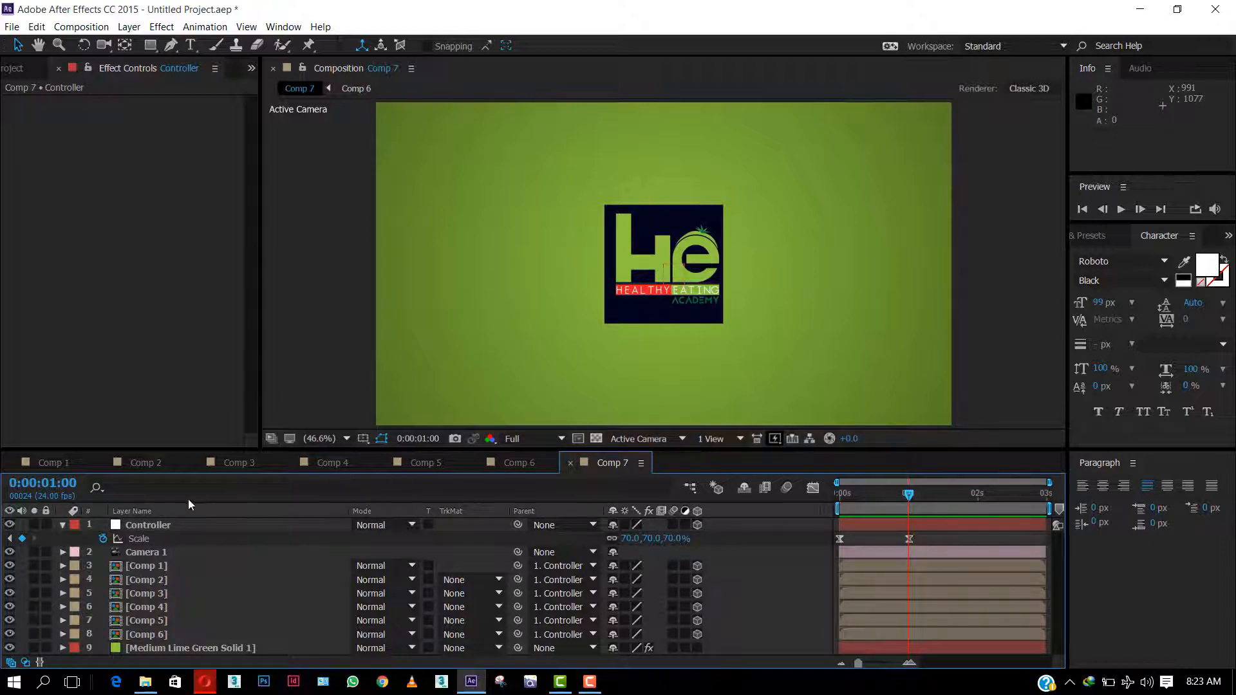
{"action": "left_click", "coordinate": [61, 525]}
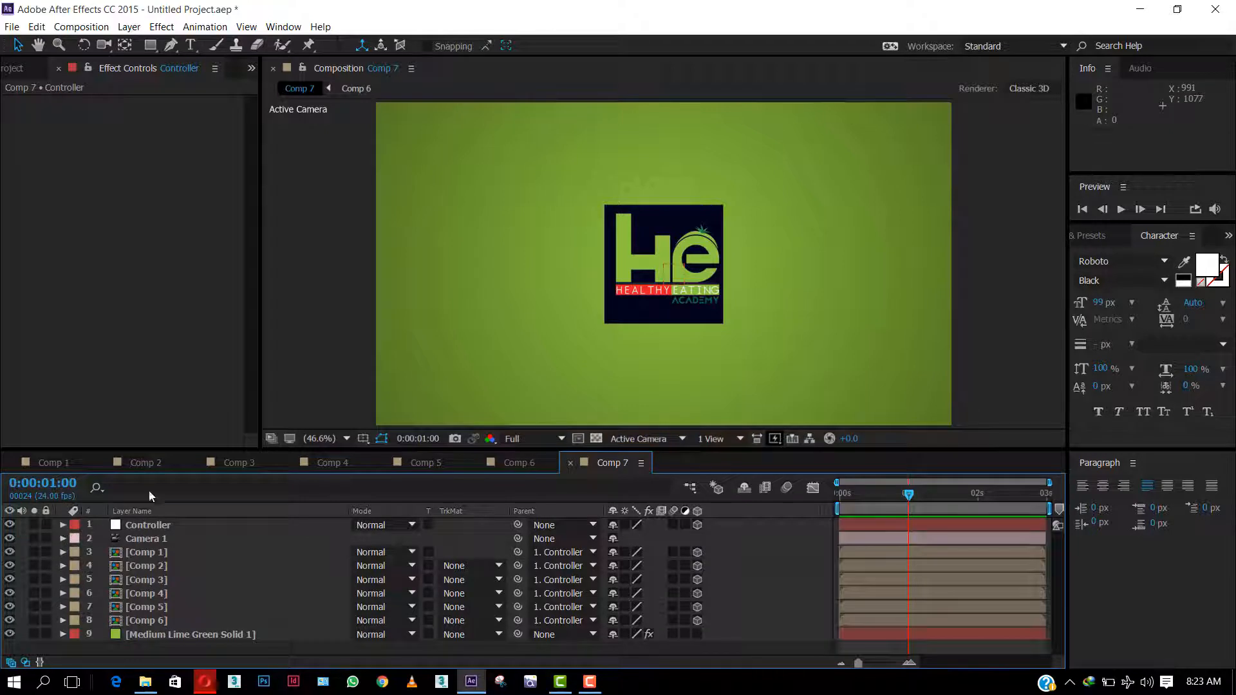
Step: At 0:00:01:21, draw a closed four-cornered black shape slightly larger than the logo face around it with the Pen tool
{"action": "left_click", "coordinate": [969, 491]}
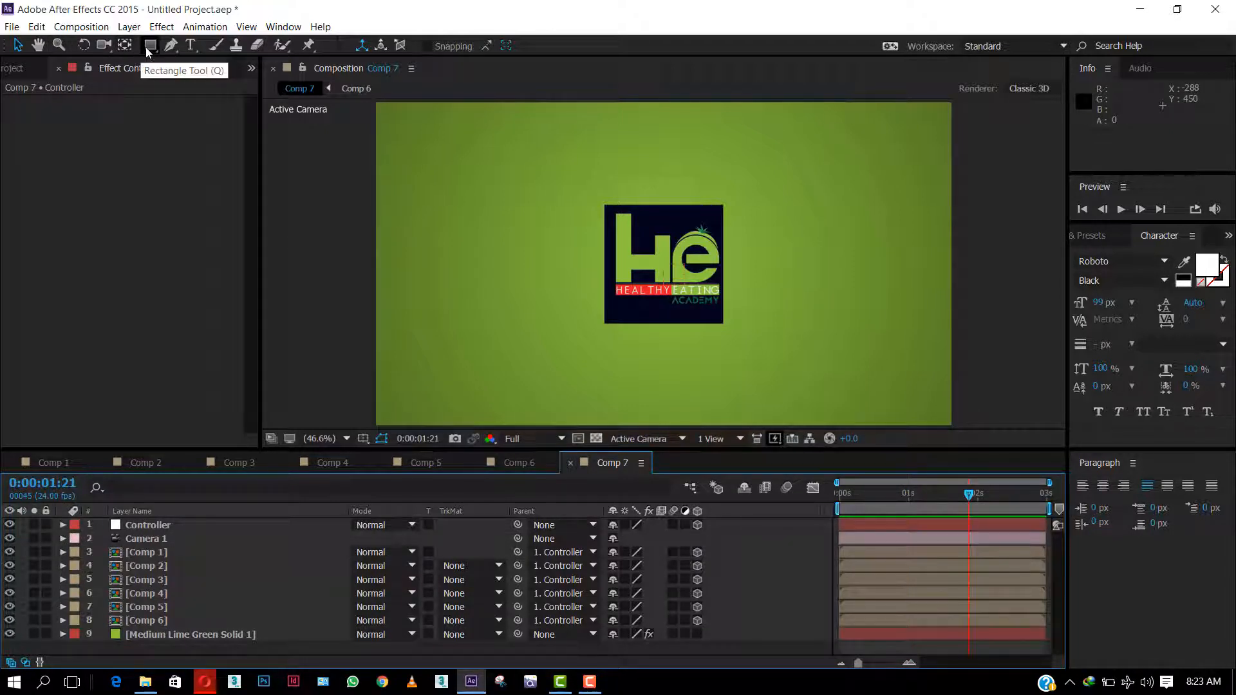
{"action": "left_click", "coordinate": [171, 44]}
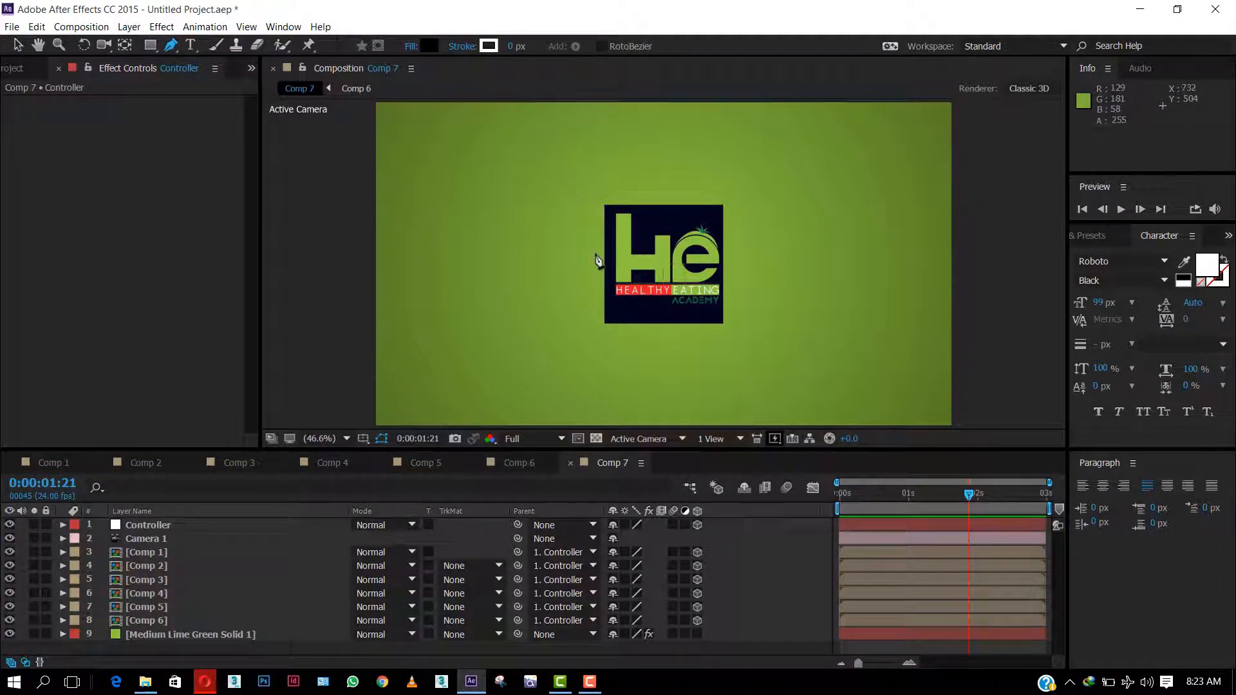
{"action": "left_click", "coordinate": [581, 178]}
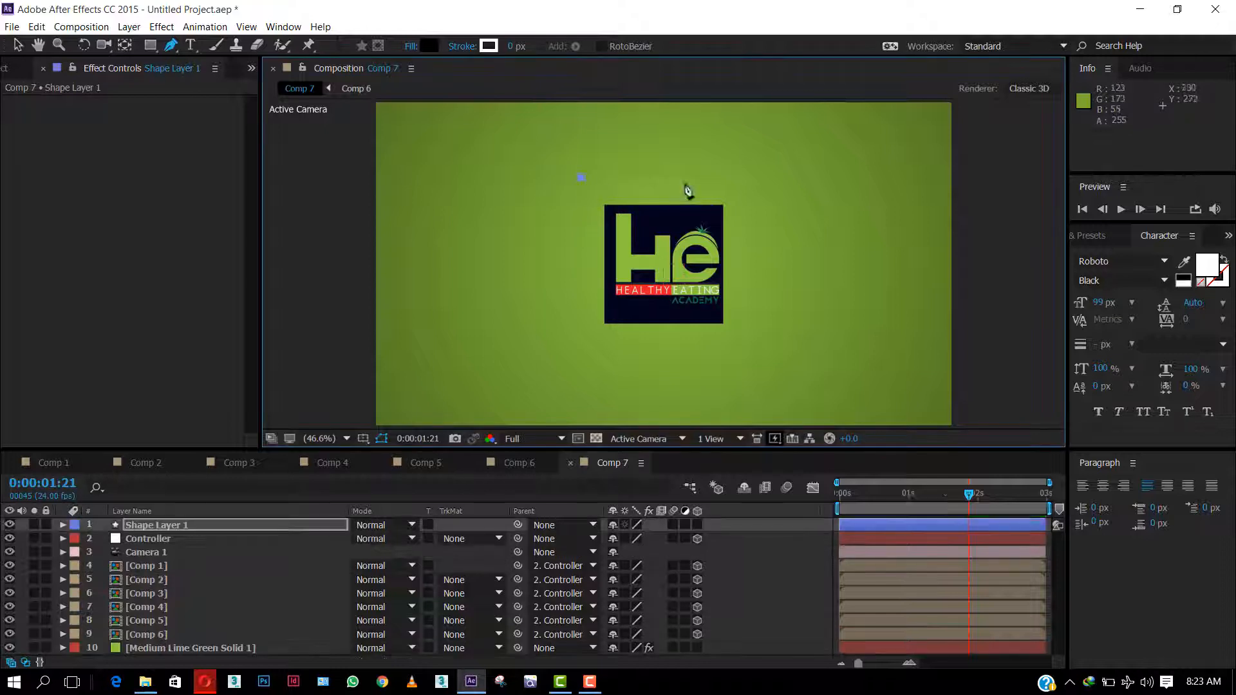
{"action": "left_click", "coordinate": [747, 178]}
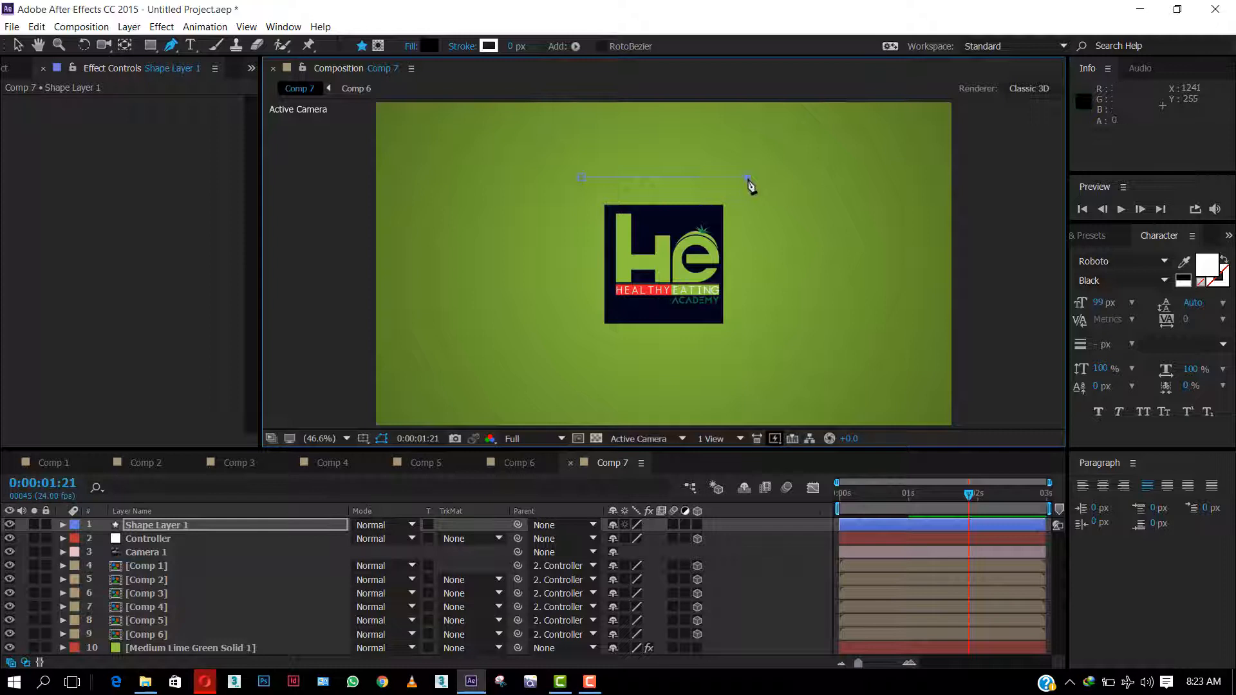
{"action": "left_click", "coordinate": [747, 342]}
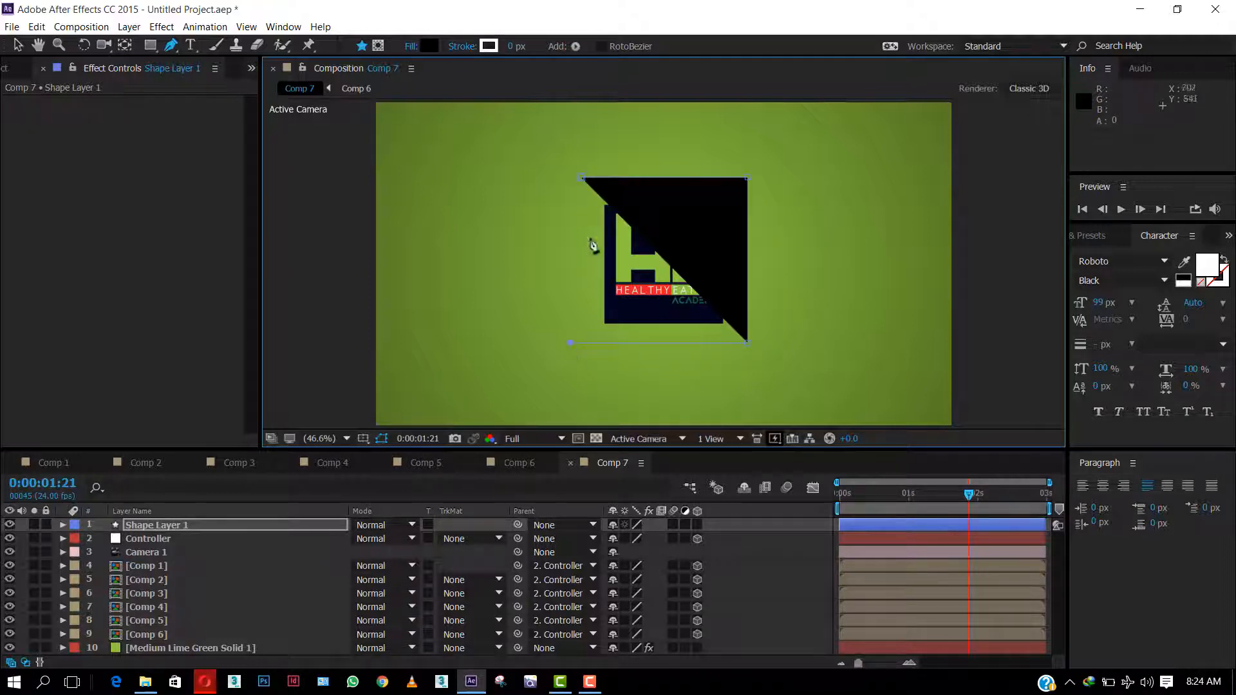
{"action": "left_click", "coordinate": [581, 180]}
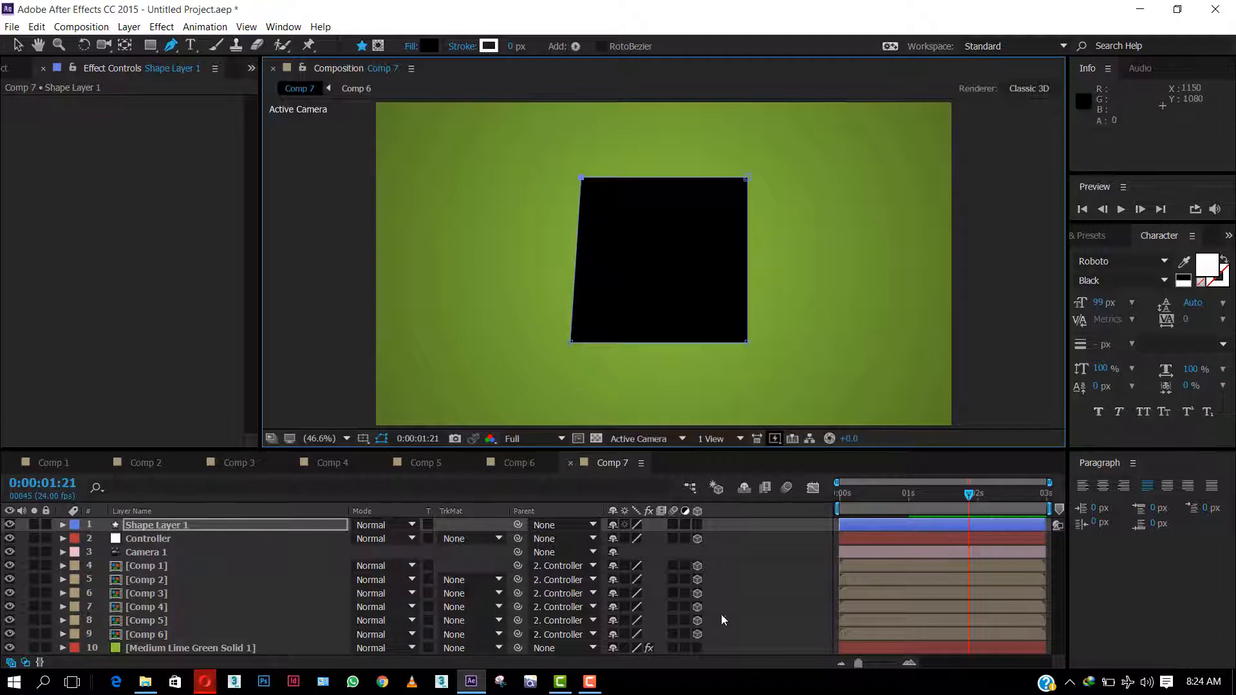
Step: Make the new black shape layer 3D and set its X Rotation to 90°
{"action": "left_click", "coordinate": [175, 523]}
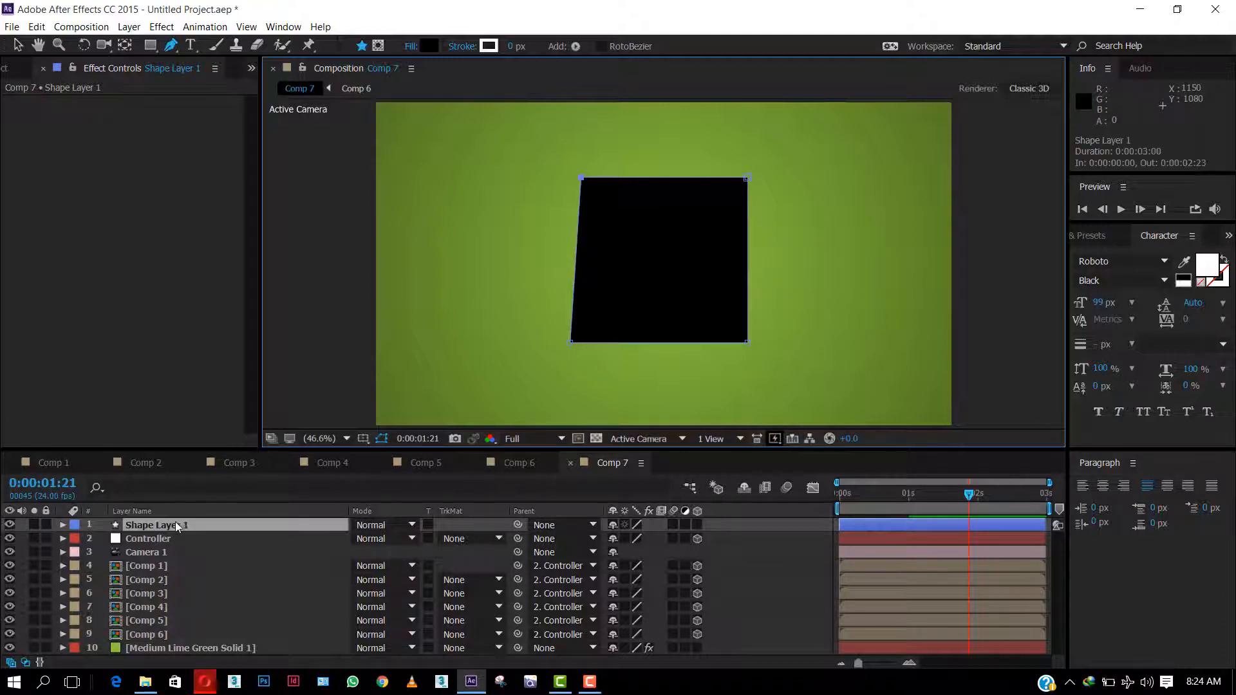
{"action": "left_click", "coordinate": [697, 525]}
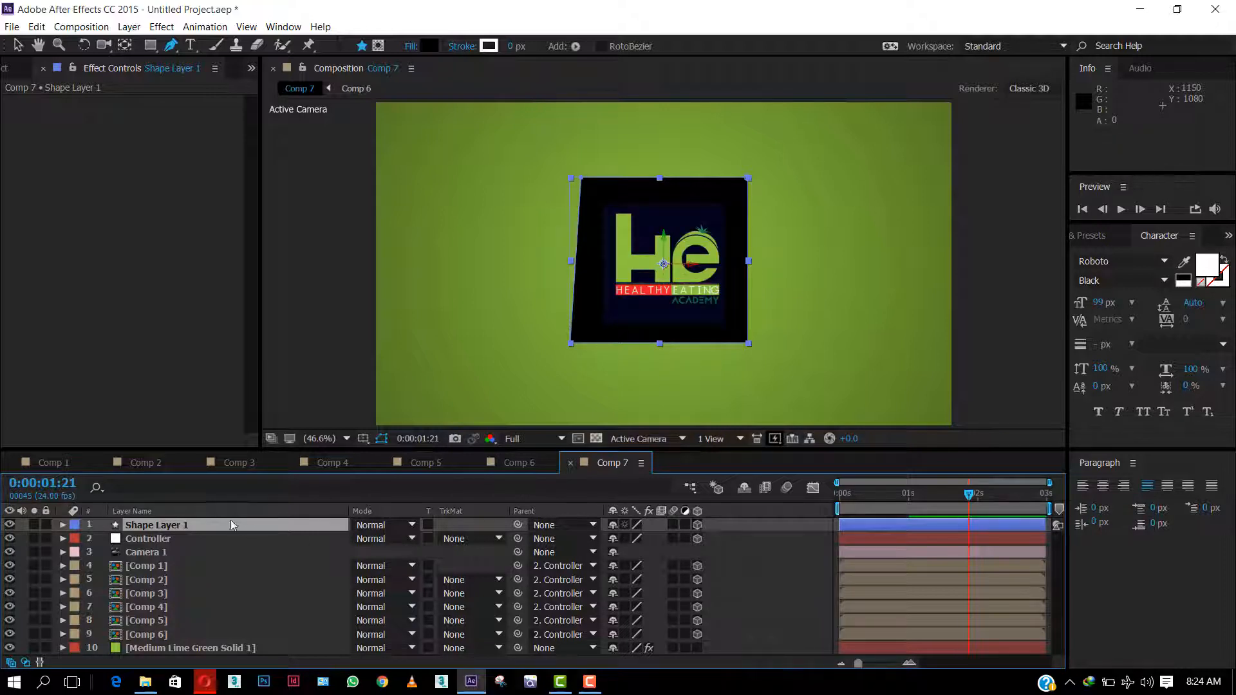
{"action": "key", "text": "r"}
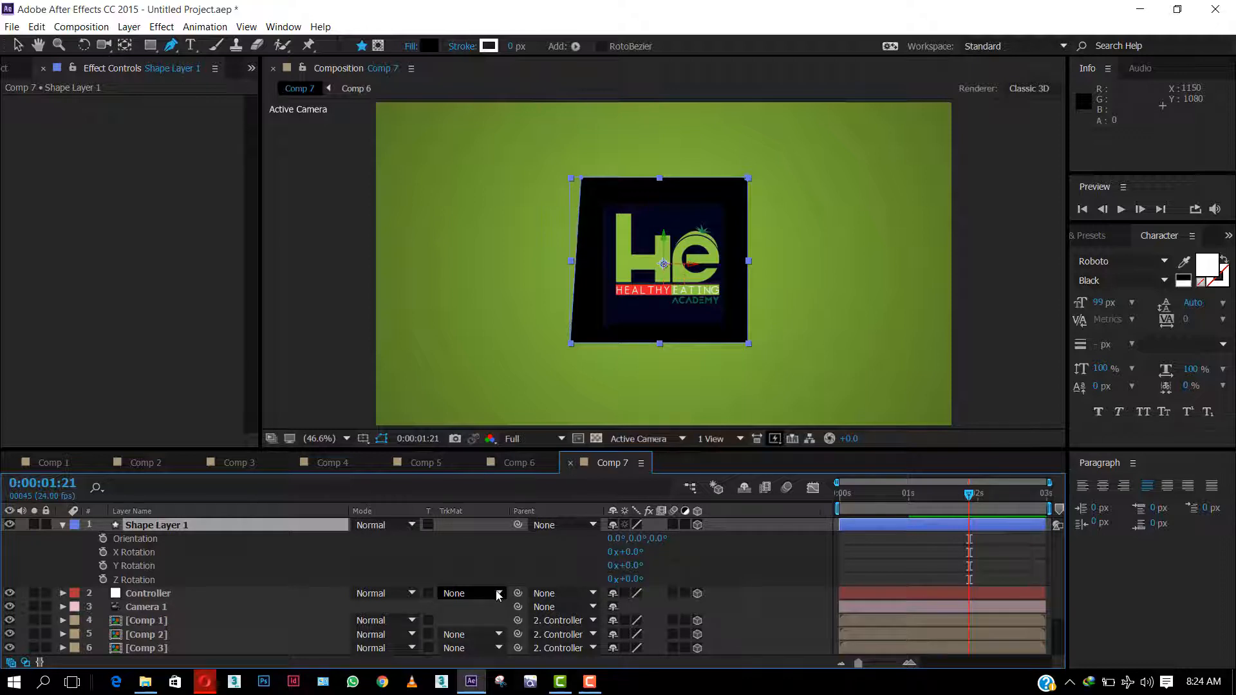
{"action": "mouse_move", "coordinate": [644, 579]}
{"action": "left_mouse_down"}
{"action": "mouse_move", "coordinate": [624, 578]}
{"action": "mouse_move", "coordinate": [645, 556]}
{"action": "left_mouse_up"}
{"action": "key", "text": "ctrl+z"}
{"action": "left_click", "coordinate": [629, 552]}
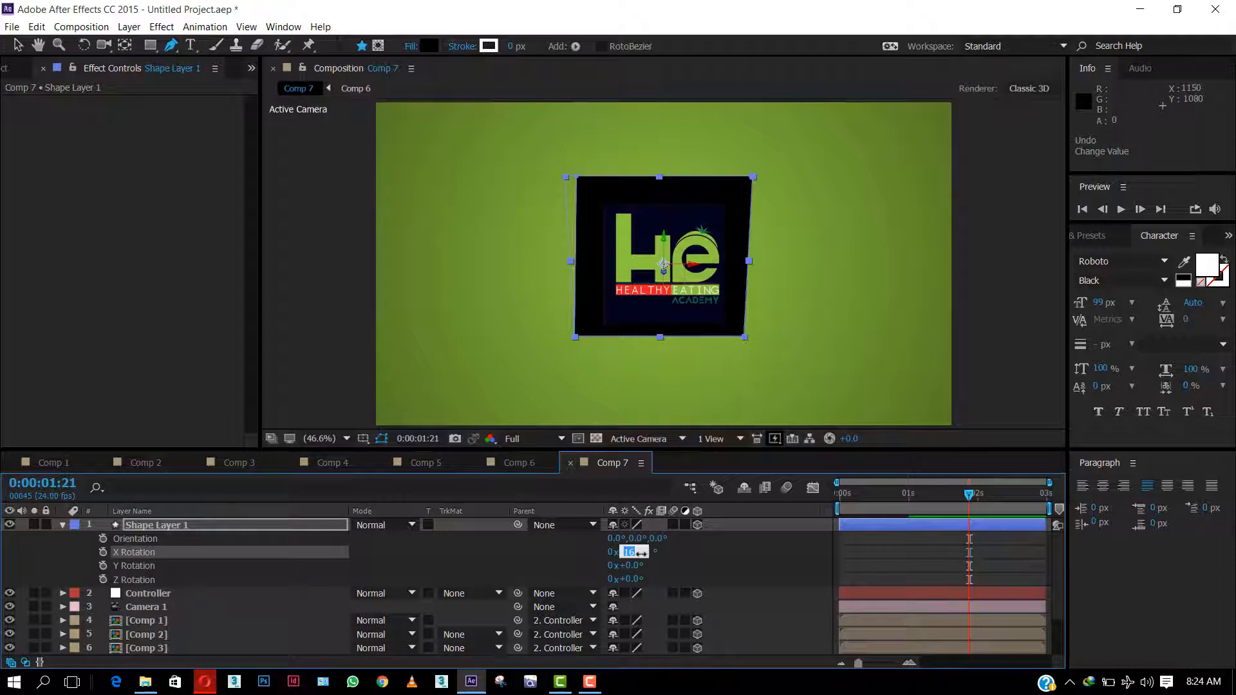
{"action": "key", "text": "Return"}
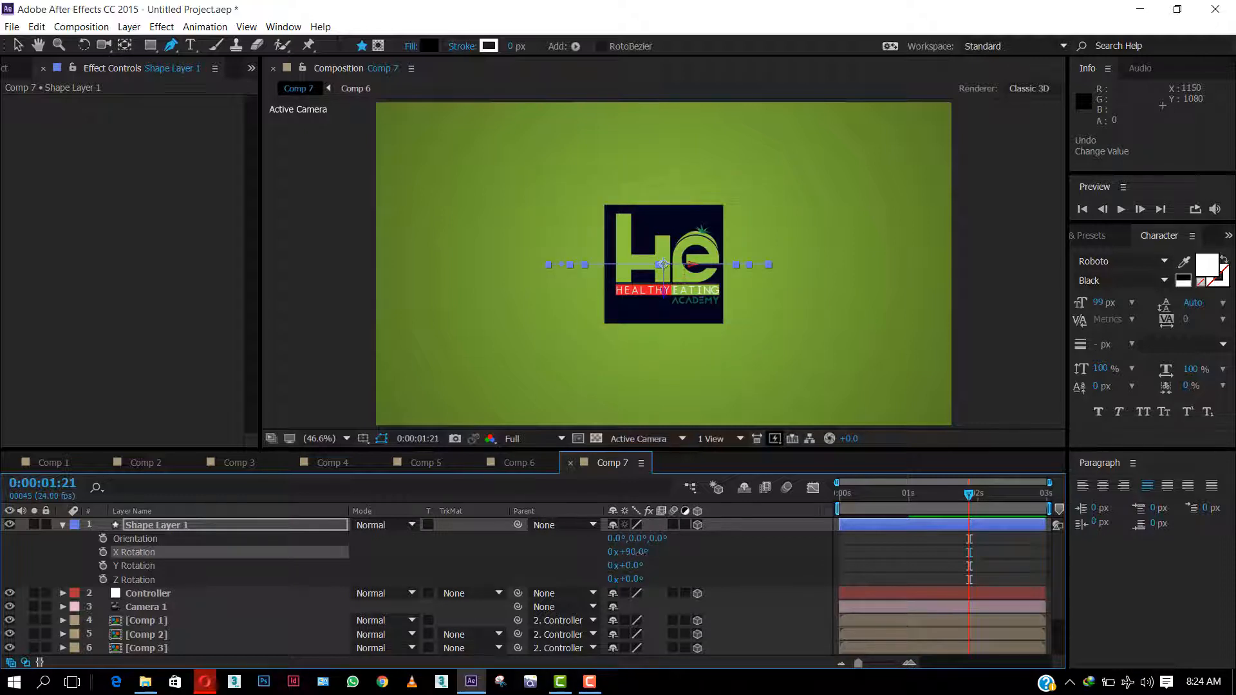
Step: Switch to the Selection tool and show only the Position property of the black shape layer
{"action": "left_click", "coordinate": [22, 51]}
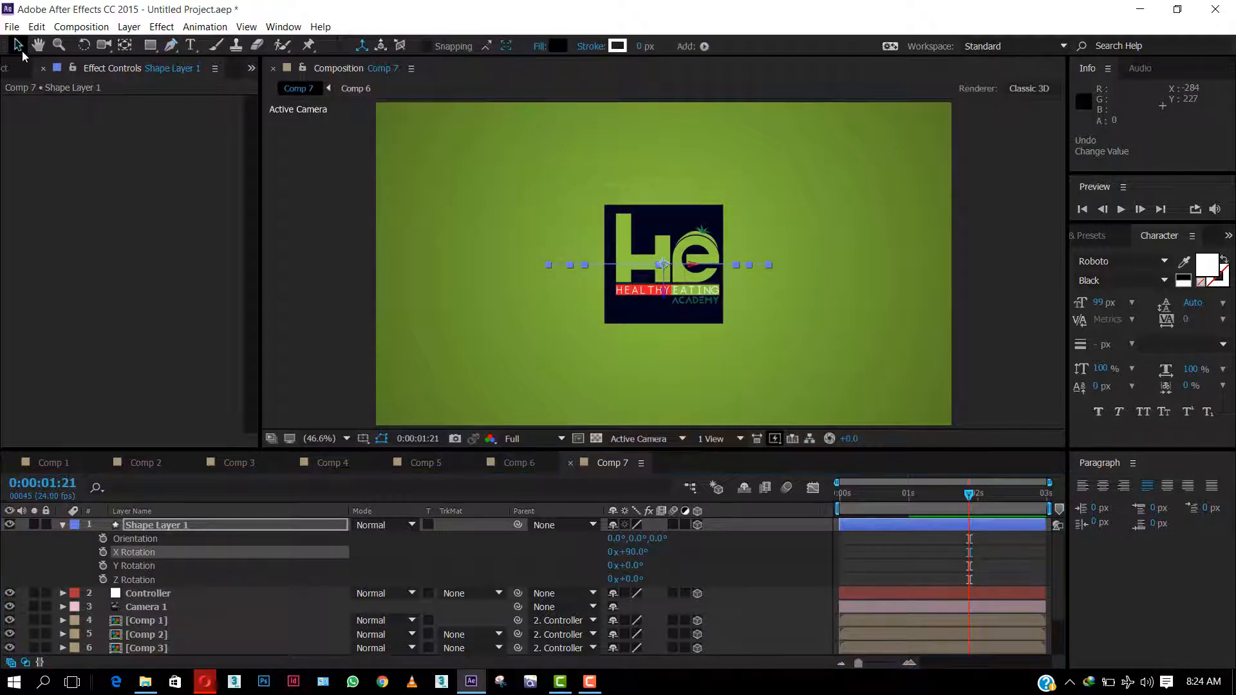
{"action": "left_click", "coordinate": [203, 525]}
{"action": "key", "text": "p"}
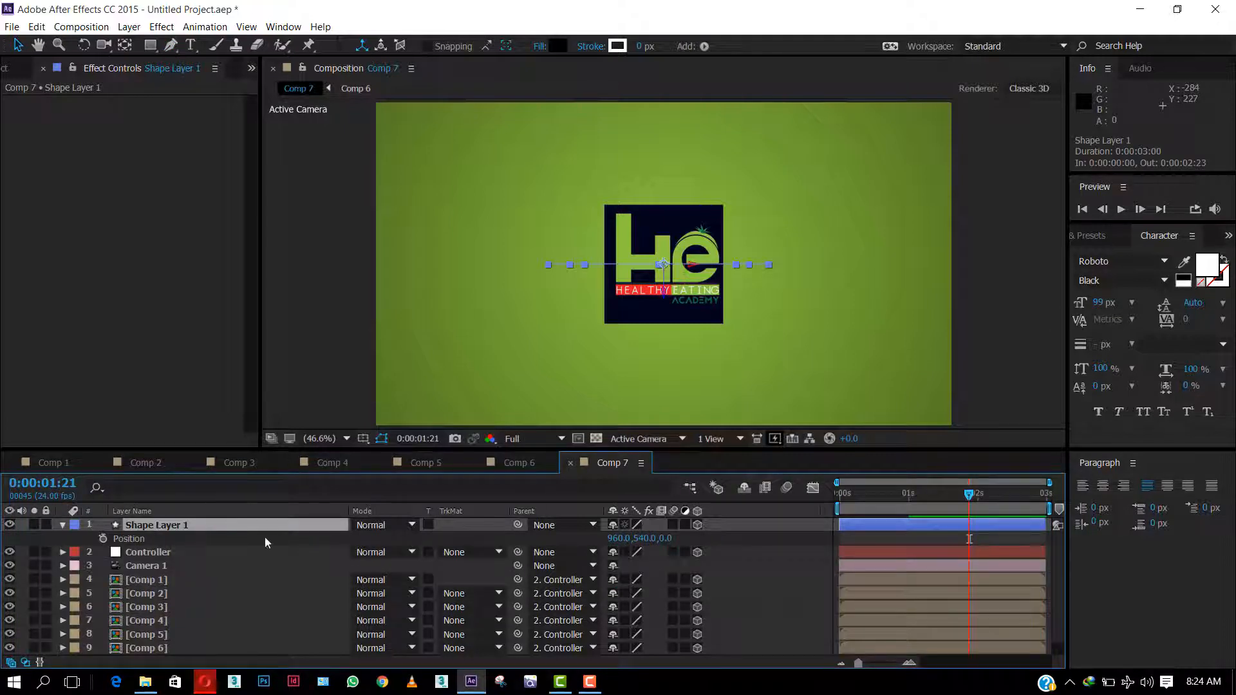
{"action": "left_click_drag", "start_coordinate": [667, 541], "coordinate": [630, 538]}
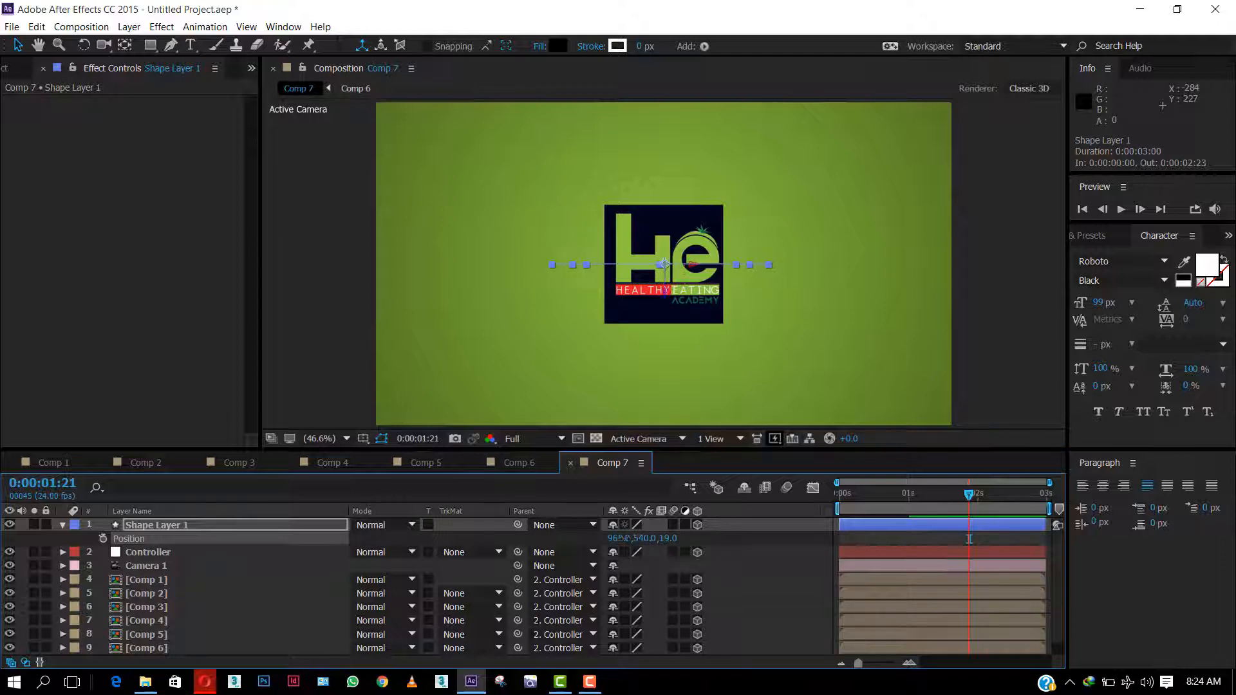
{"action": "key", "text": "ctrl+z"}
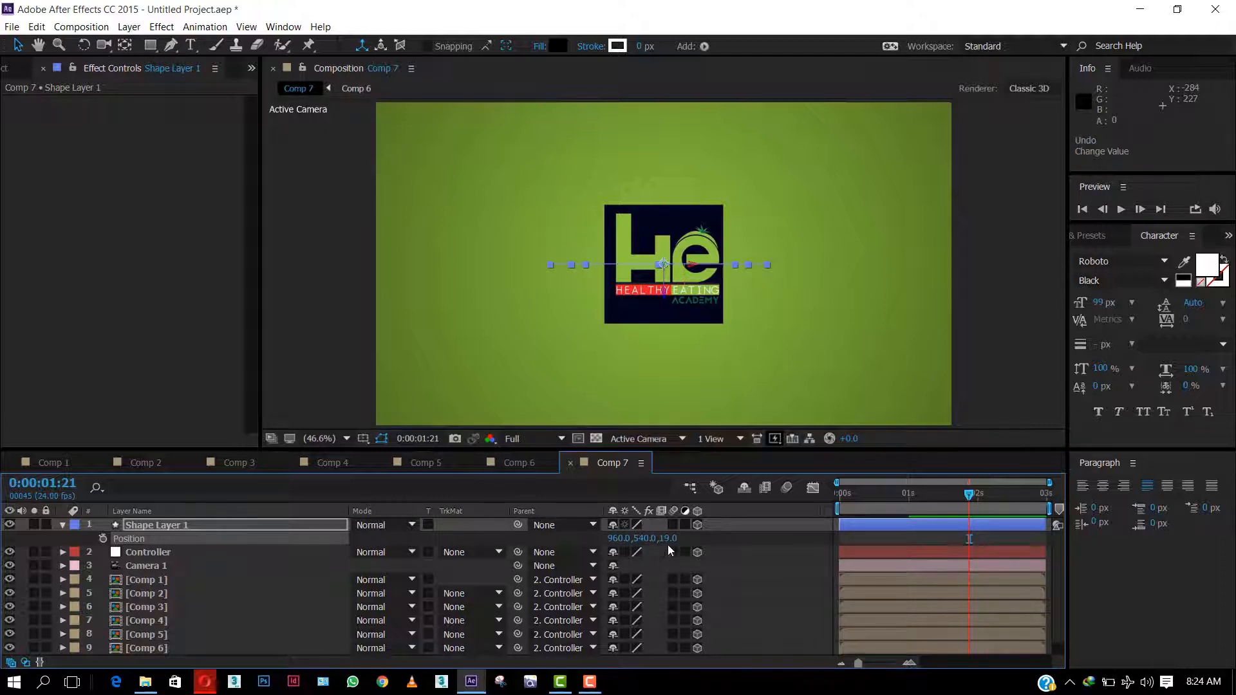
{"action": "key", "text": "ctrl+z"}
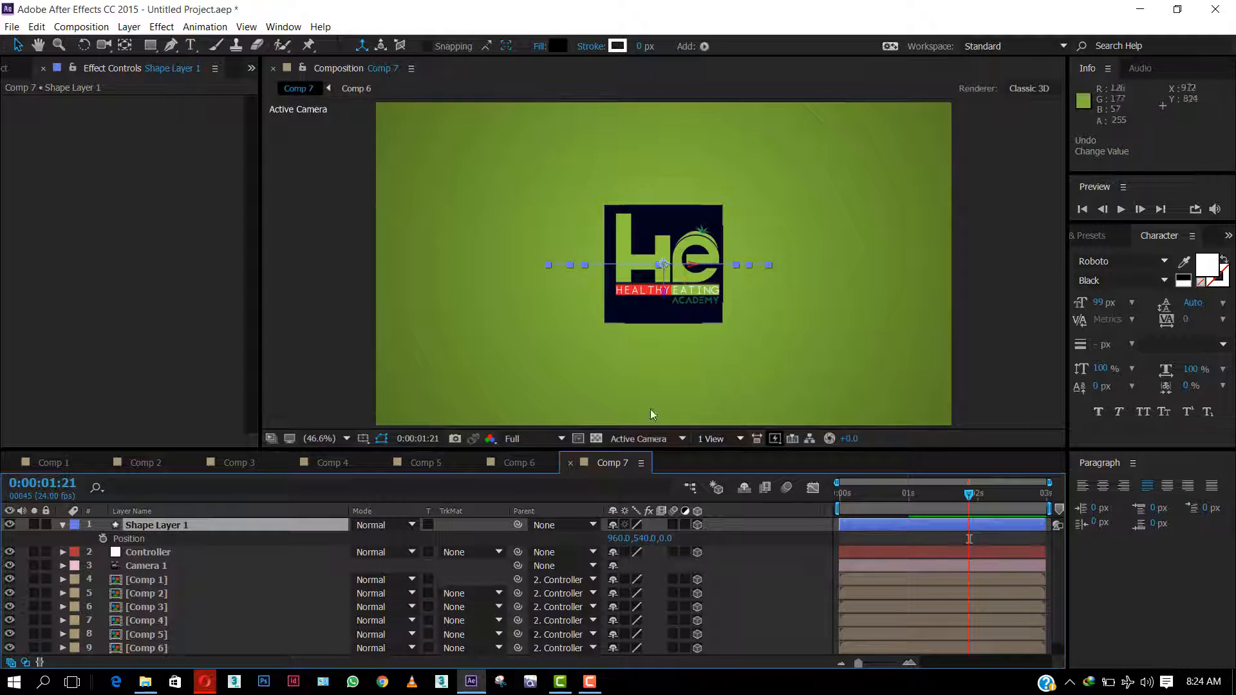
Step: Lower the black shape layer to Y position 738 beneath the cube, collapse its properties and keep it selected
{"action": "left_click_drag", "start_coordinate": [644, 538], "coordinate": [750, 539]}
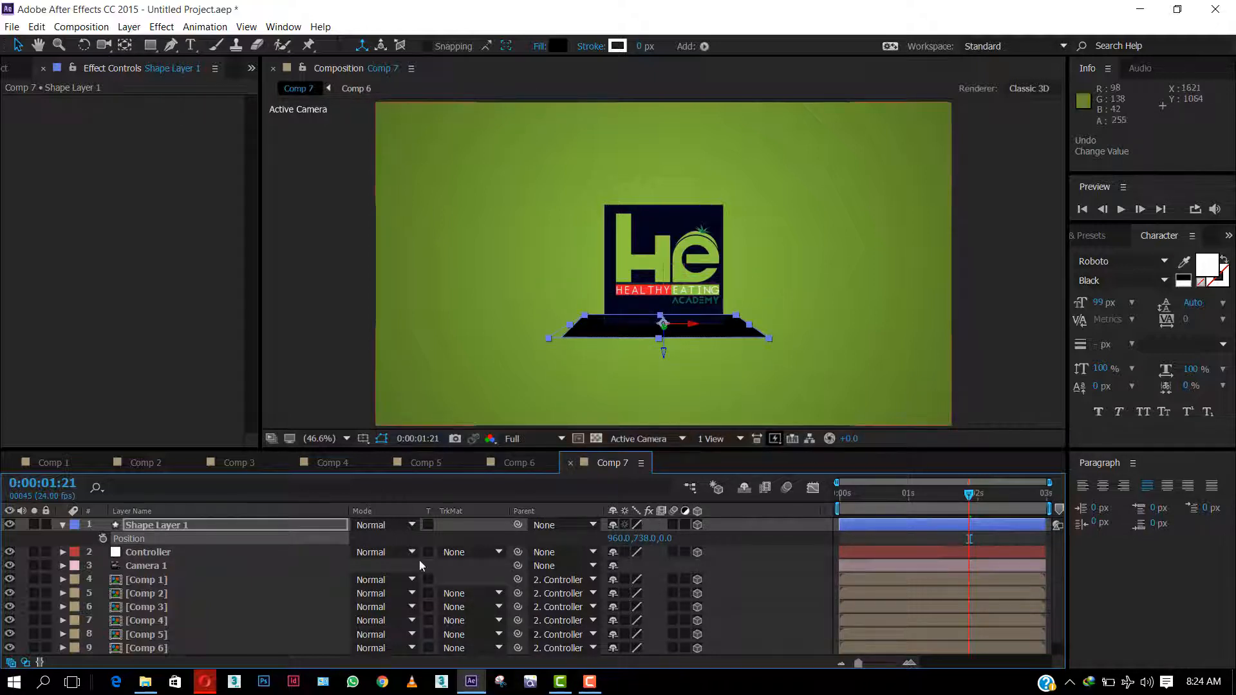
{"action": "left_click", "coordinate": [62, 524]}
{"action": "left_click", "coordinate": [157, 536]}
{"action": "left_click", "coordinate": [159, 525]}
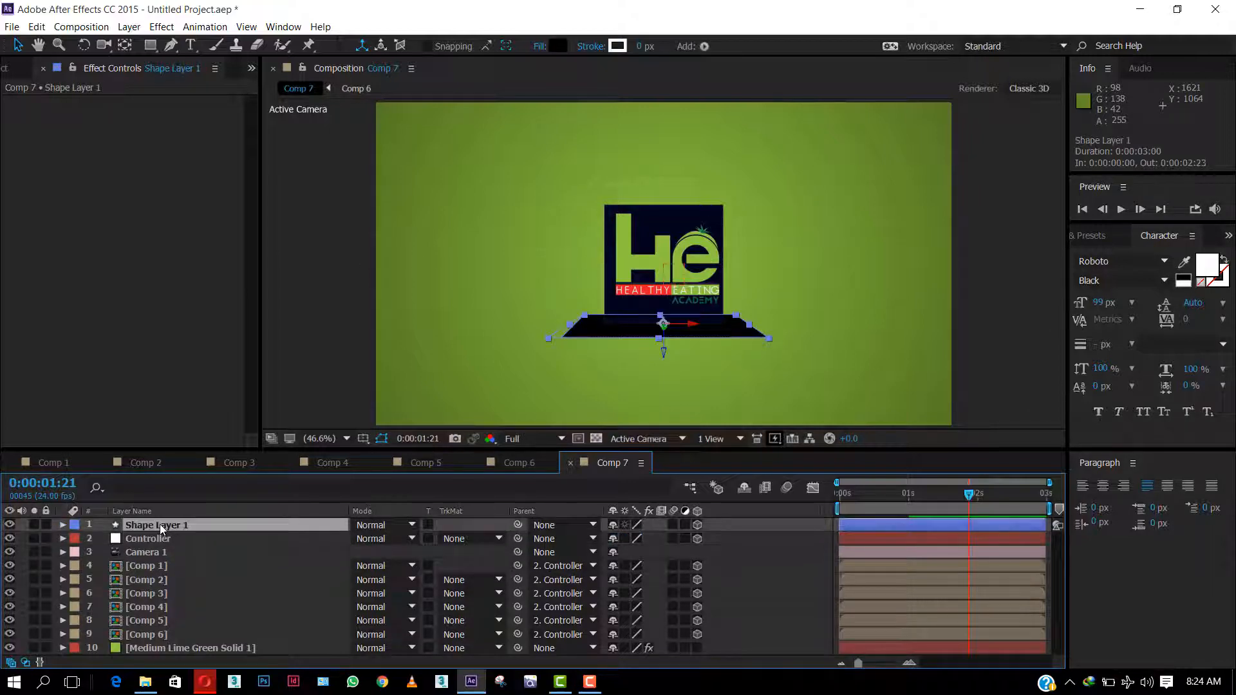
Step: Rename the black shape layer as Shadow and move it directly above the Medium Lime Green Solid layer
{"action": "right_click", "coordinate": [160, 523]}
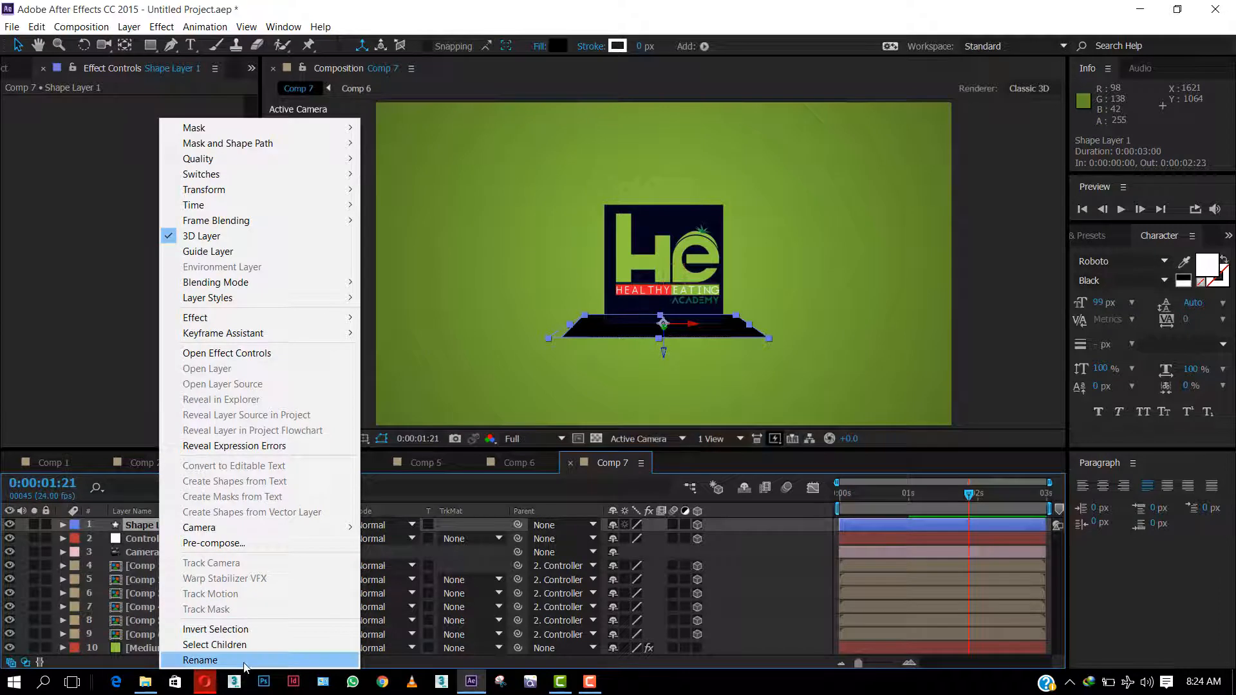
{"action": "left_click", "coordinate": [243, 662]}
{"action": "type", "text": "Sha"}
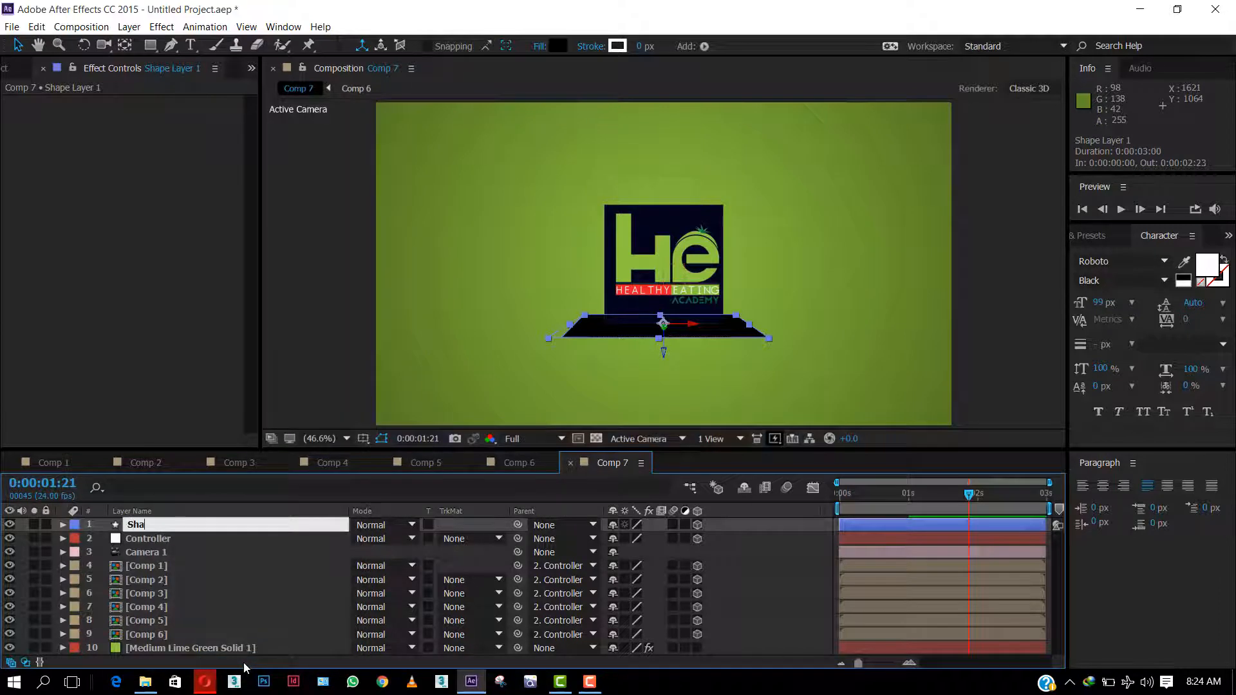
{"action": "type", "text": "dow"}
{"action": "key", "text": "Return"}
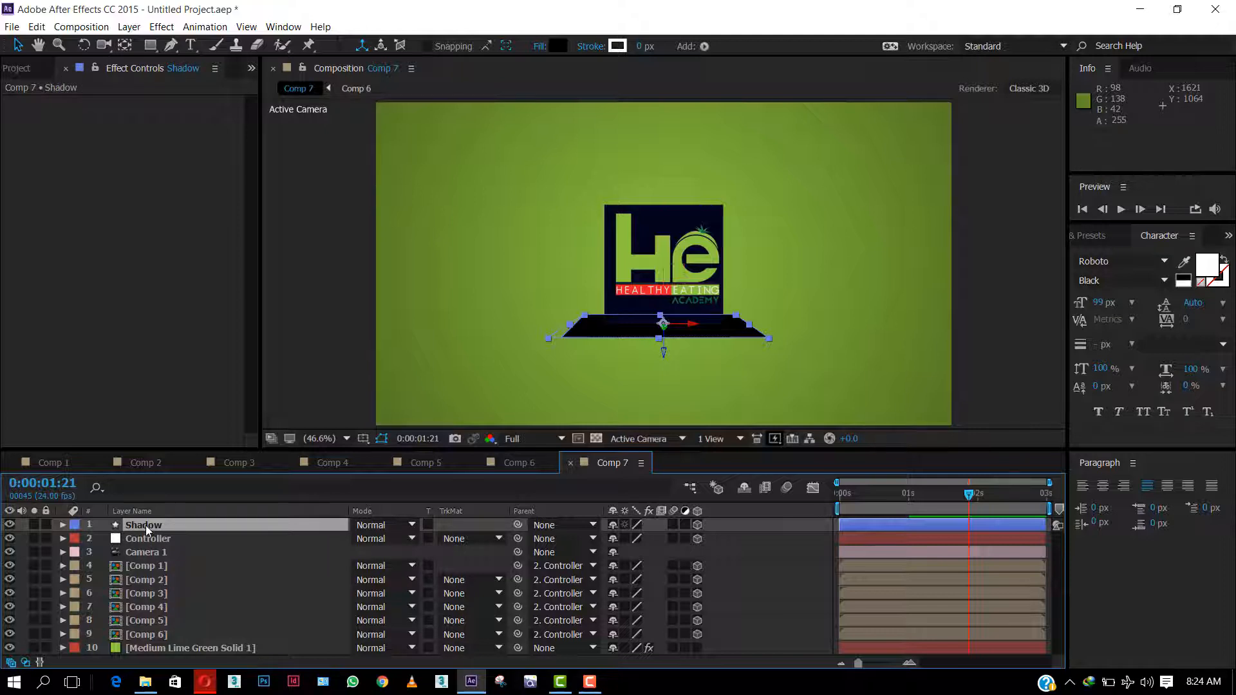
{"action": "left_click_drag", "start_coordinate": [146, 525], "coordinate": [165, 639]}
{"action": "left_click_drag", "start_coordinate": [165, 638], "coordinate": [165, 639]}
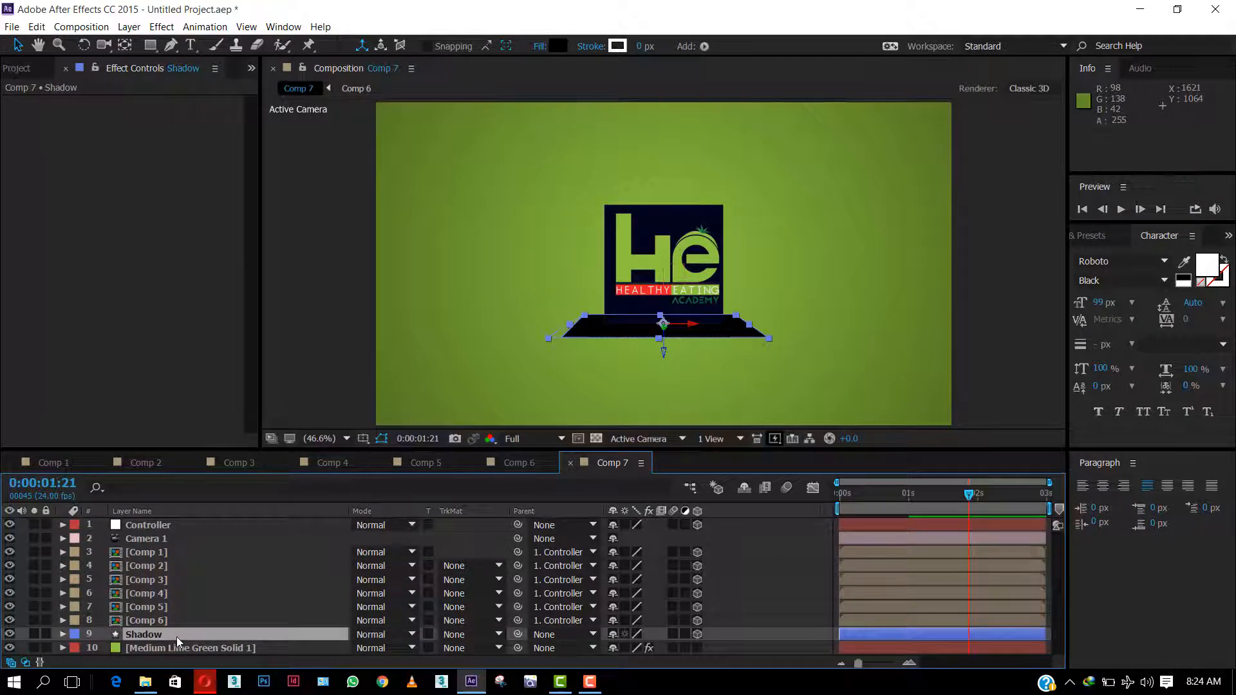
Step: Show the Shadow layer's Scale and enlarge it uniformly to 119%
{"action": "key", "text": "s"}
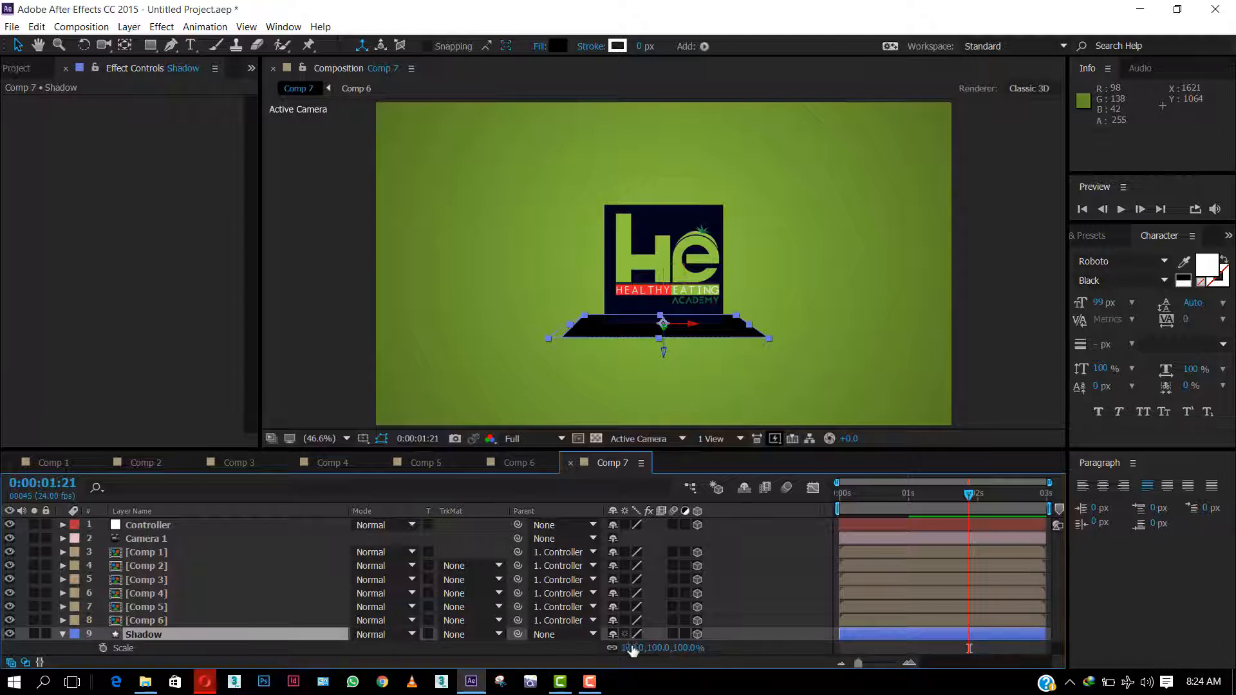
{"action": "left_click_drag", "start_coordinate": [633, 650], "coordinate": [702, 631]}
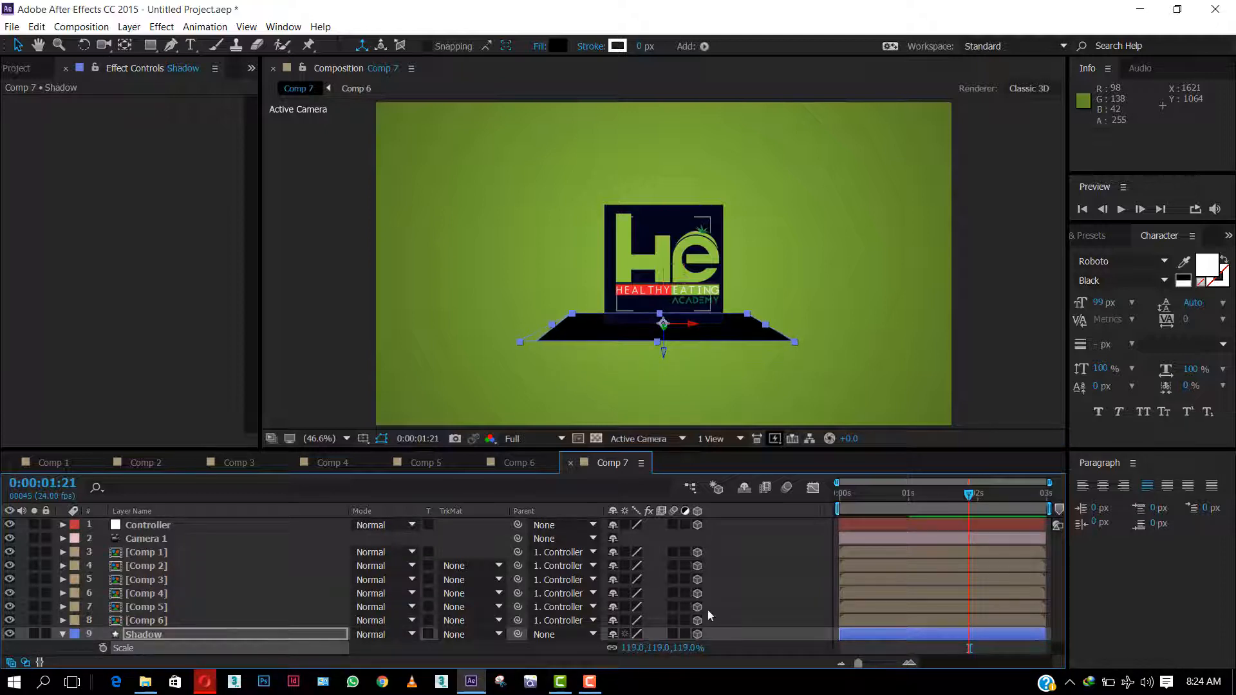
{"action": "left_click", "coordinate": [267, 635]}
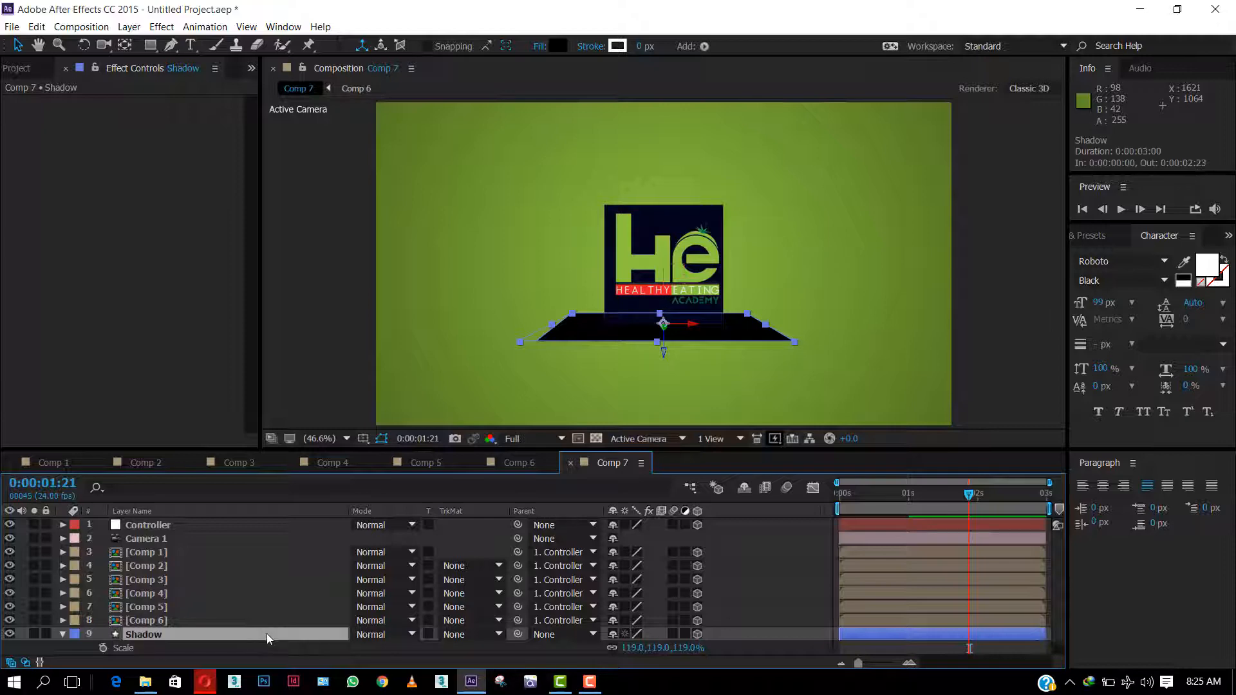
Step: Apply a Gaussian Blur effect to the Shadow layer and set its Blurriness to 65
{"action": "left_click", "coordinate": [161, 26]}
{"action": "mouse_move", "coordinate": [261, 130]}
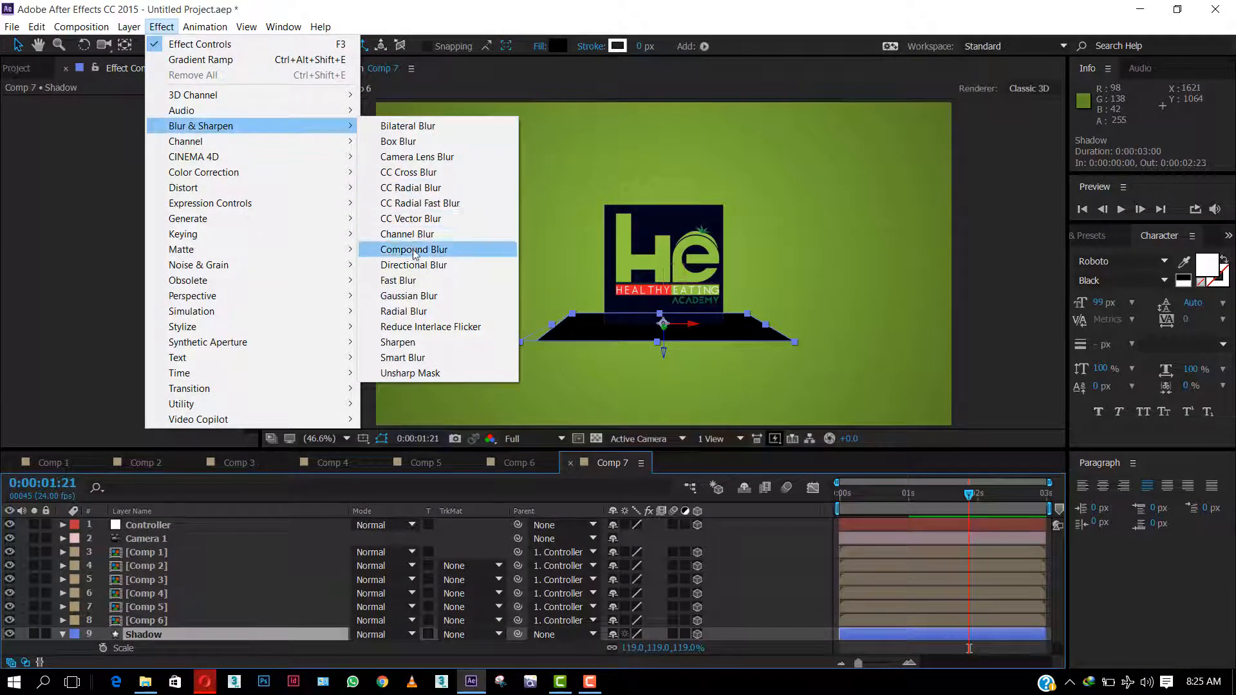
{"action": "left_click", "coordinate": [412, 298]}
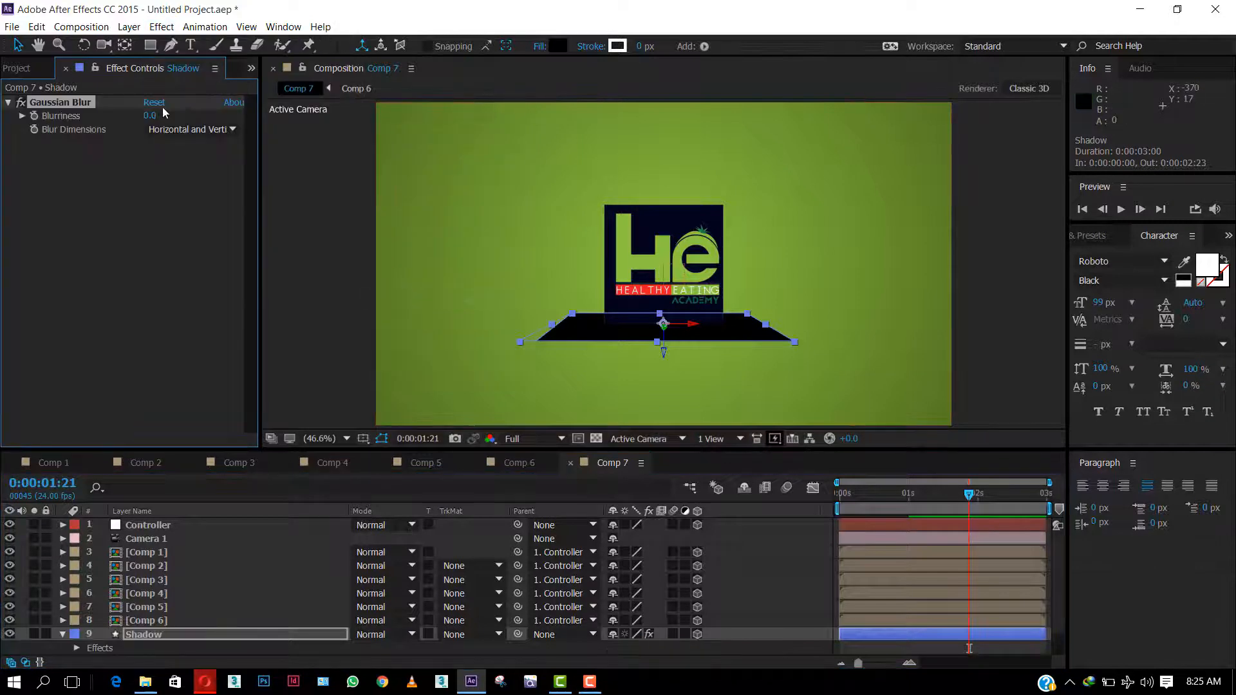
{"action": "left_click", "coordinate": [148, 116]}
{"action": "key", "text": "Return"}
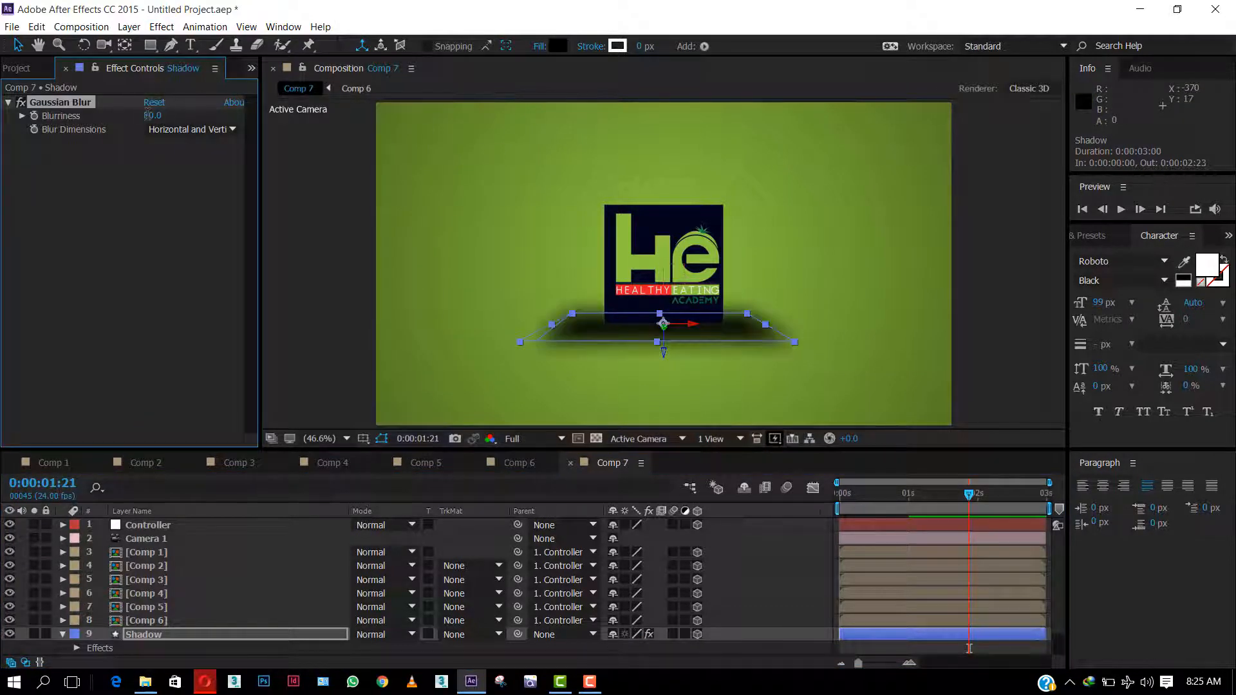
{"action": "left_click", "coordinate": [150, 116]}
{"action": "type", "text": "65"}
{"action": "key", "text": "Return"}
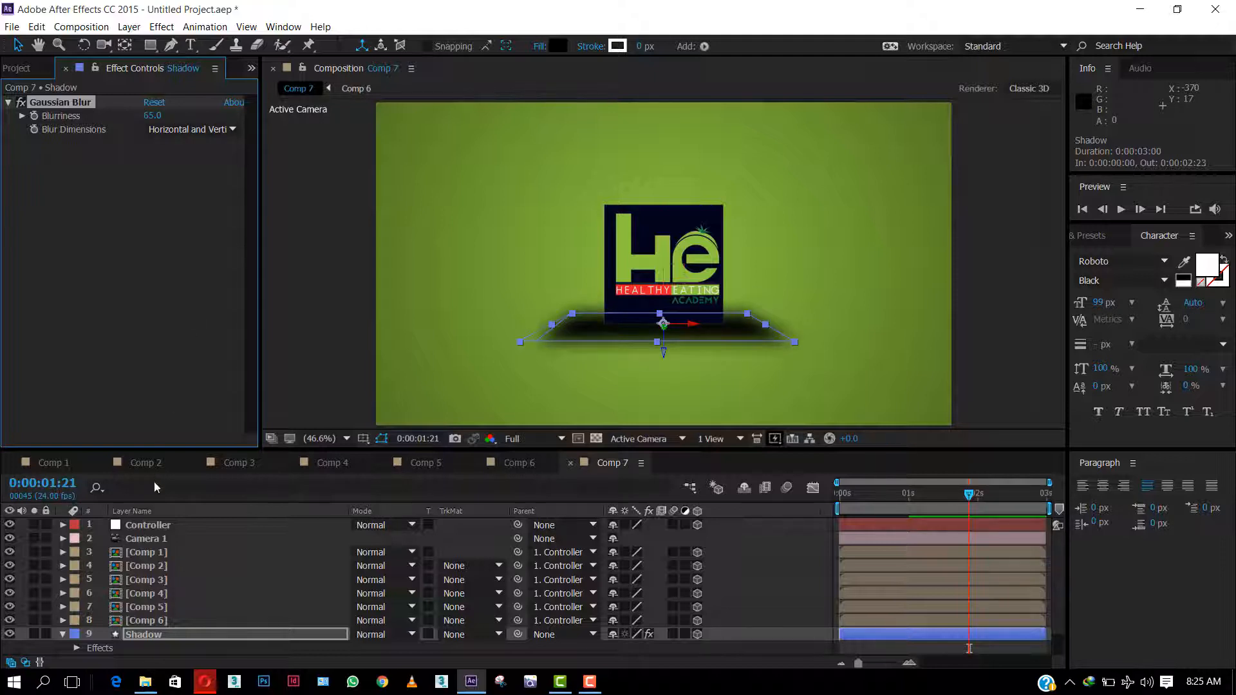
Step: Show only the Shadow layer's Opacity property and set it to 25%
{"action": "key", "text": "shift+s"}
{"action": "left_click", "coordinate": [184, 609]}
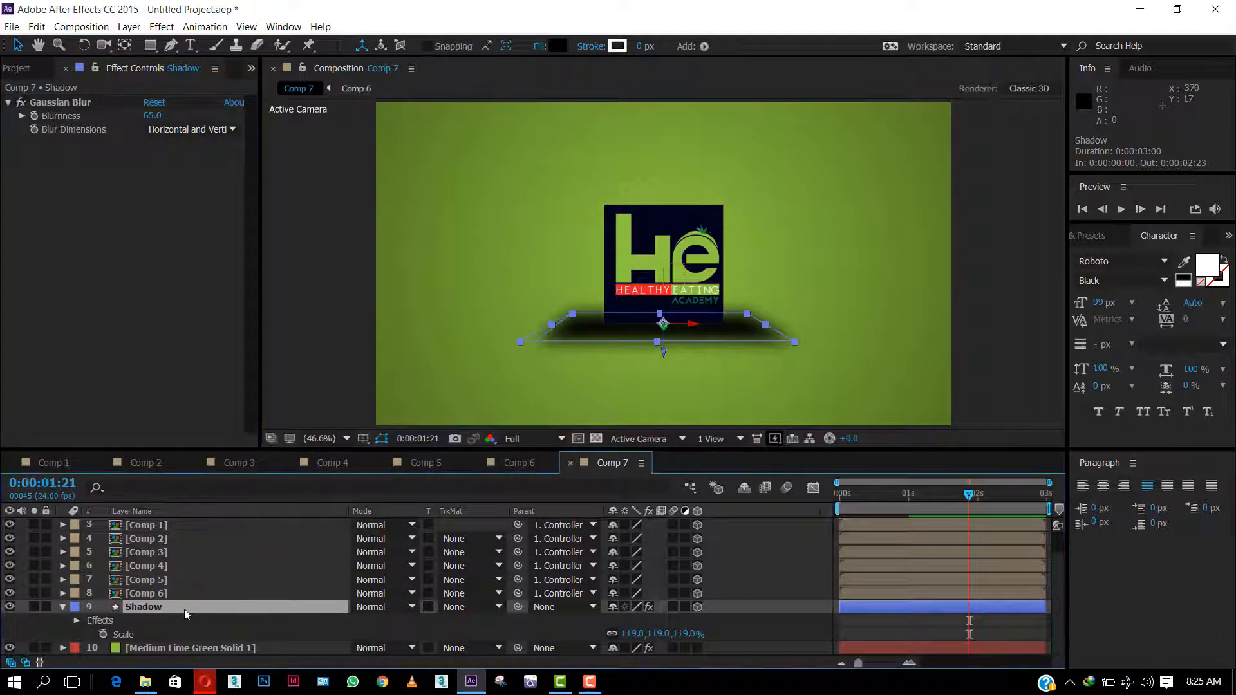
{"action": "key", "text": "t"}
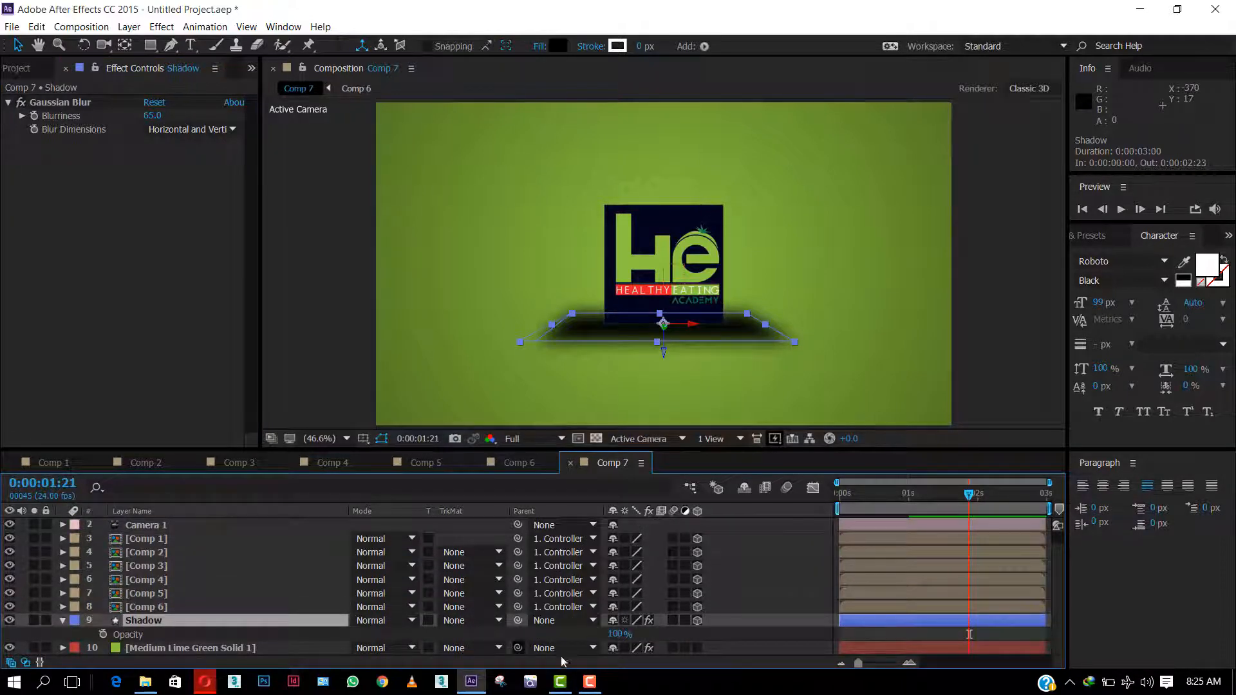
{"action": "left_click", "coordinate": [619, 635]}
{"action": "type", "text": "25"}
{"action": "key", "text": "Return"}
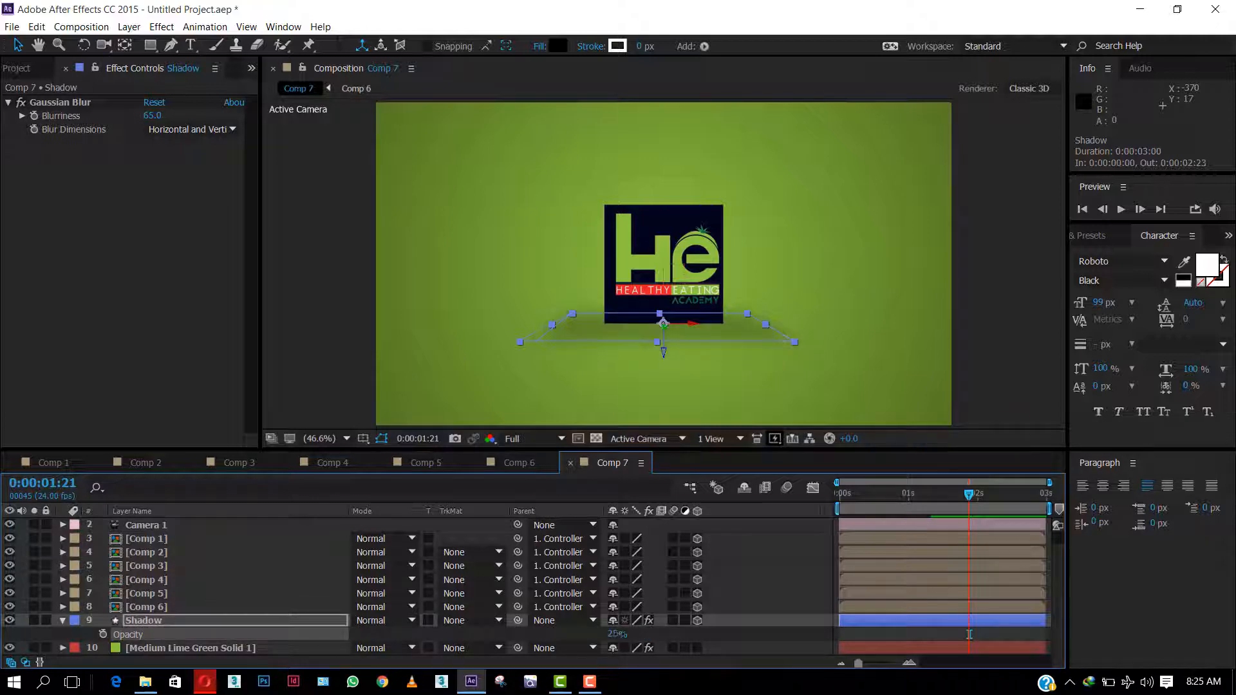
Step: Raise the Shadow layer's Opacity to 35% and deselect the layer to judge the result
{"action": "left_click", "coordinate": [612, 635]}
{"action": "key", "text": "Return"}
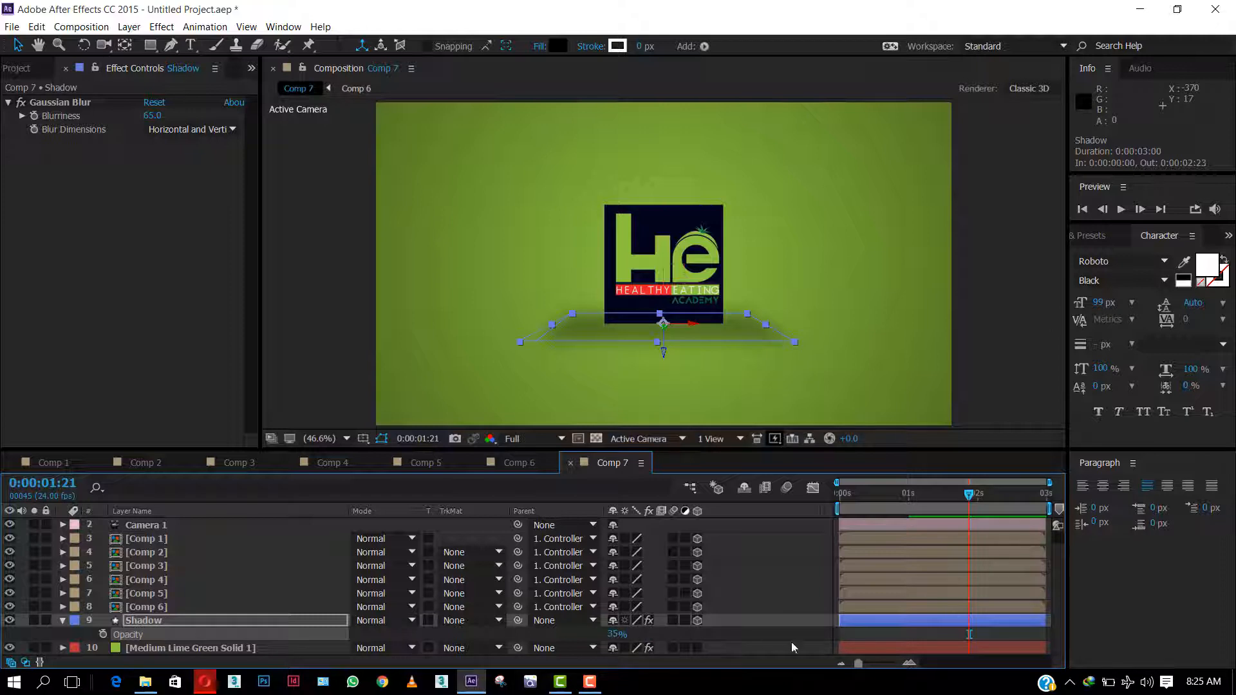
{"action": "left_click", "coordinate": [734, 639]}
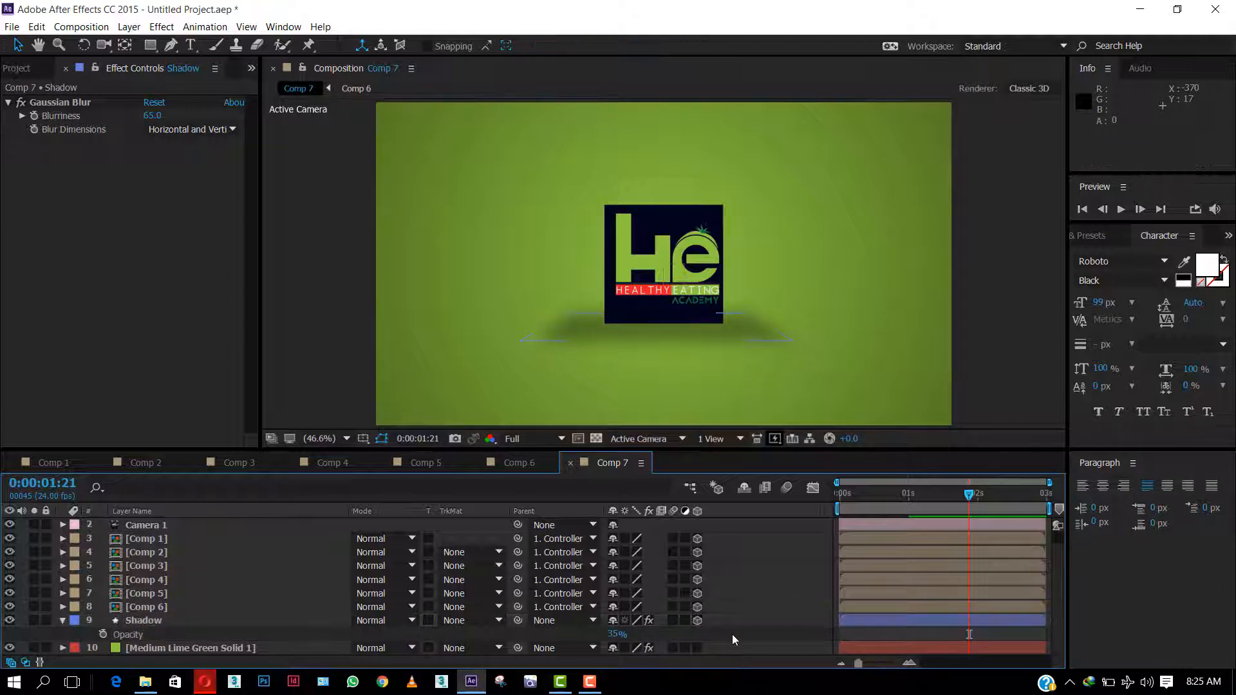
Step: Set the Shadow layer's Gaussian Blur Blurriness to 44 and deselect the layer
{"action": "left_click", "coordinate": [134, 620]}
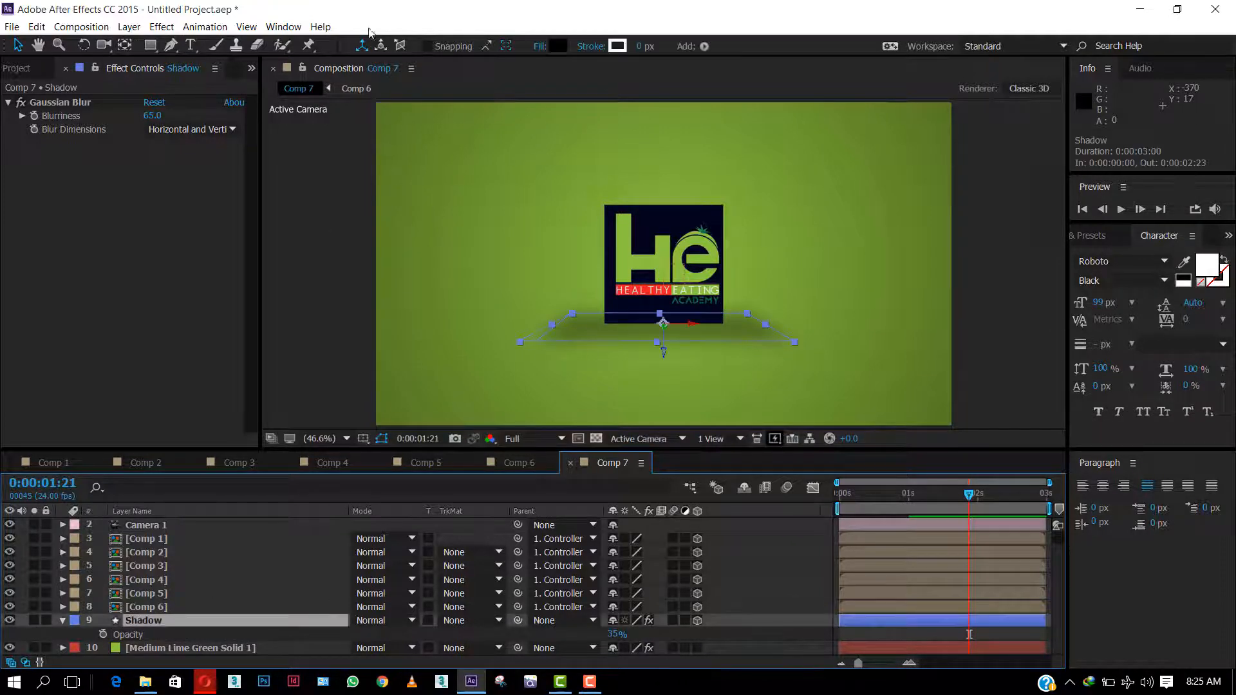
{"action": "left_click", "coordinate": [152, 116]}
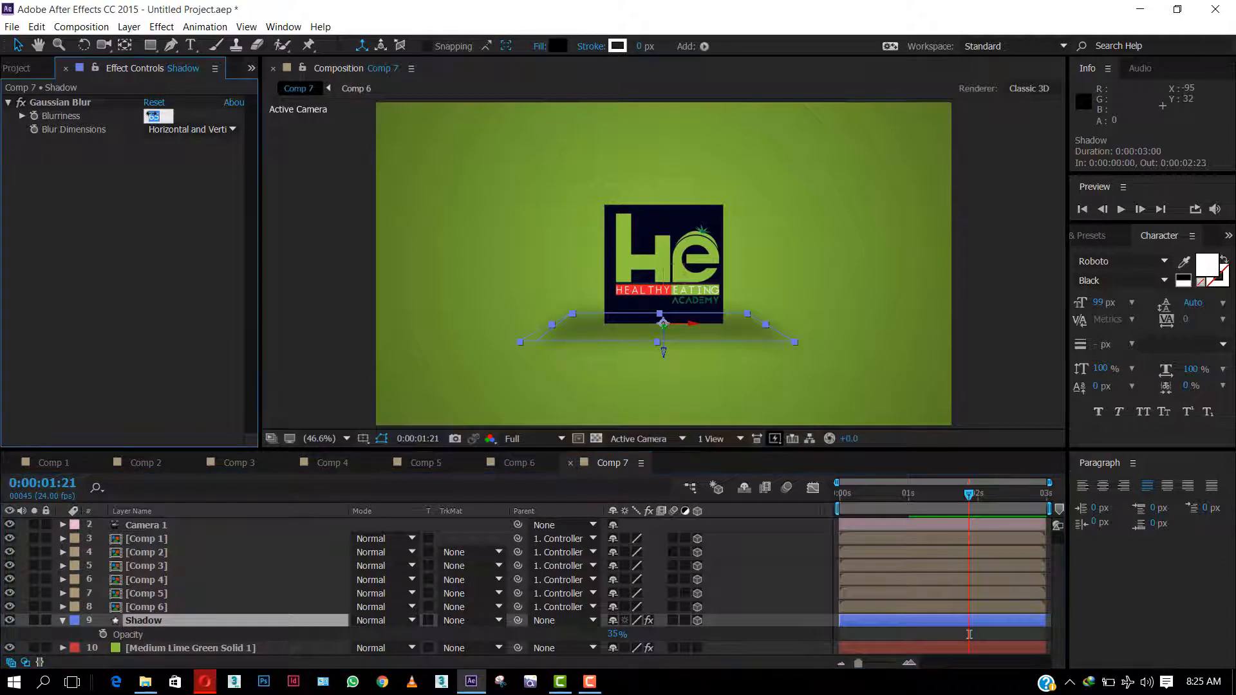
{"action": "type", "text": "44"}
{"action": "key", "text": "Return"}
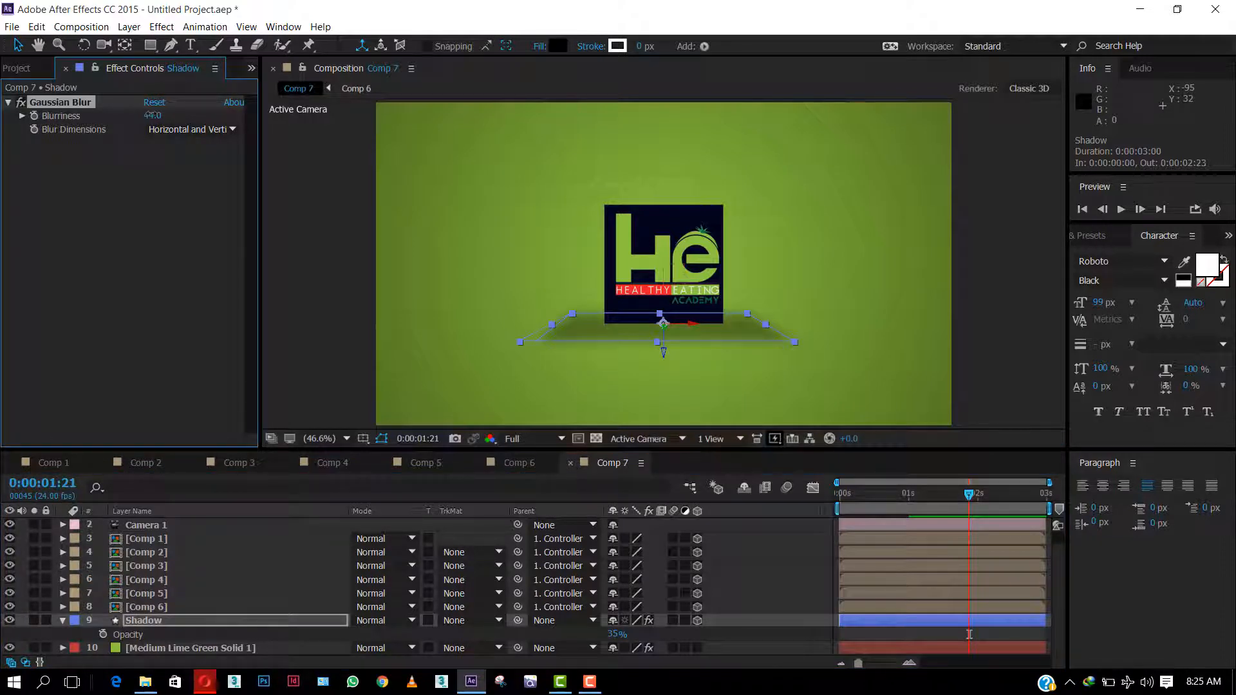
{"action": "left_click", "coordinate": [755, 630]}
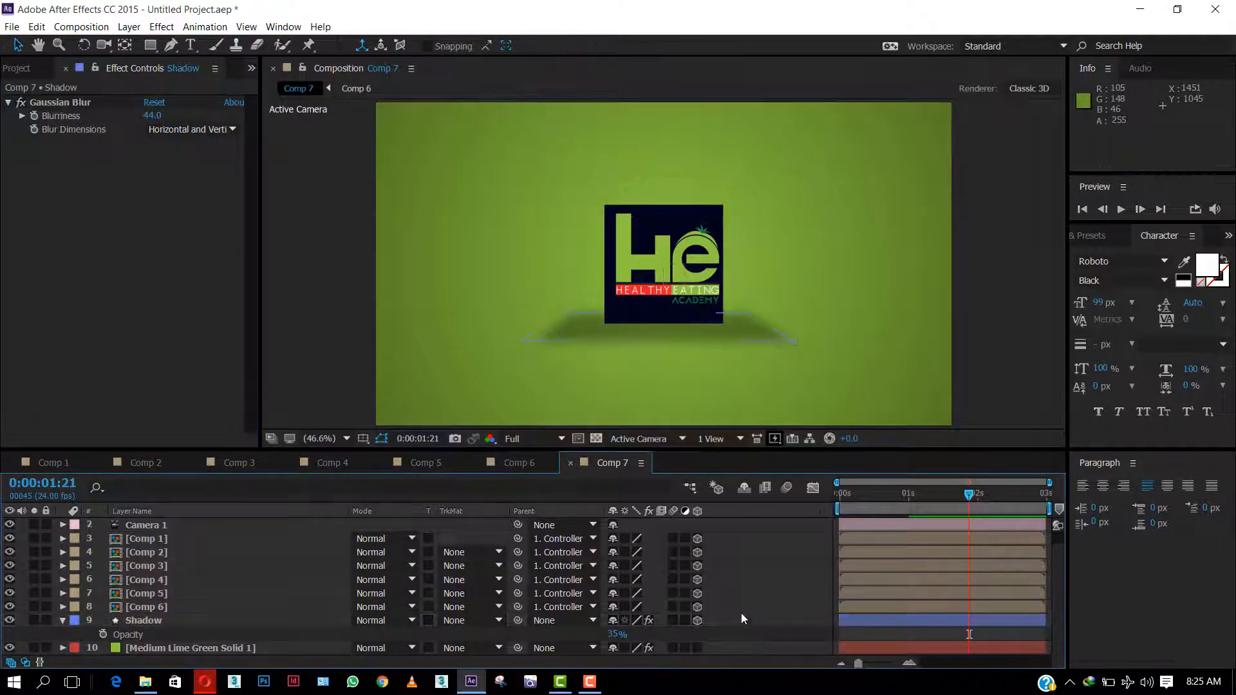
Step: Set the Shadow layer's Opacity back to 25% and deselect the layer
{"action": "left_click", "coordinate": [150, 622]}
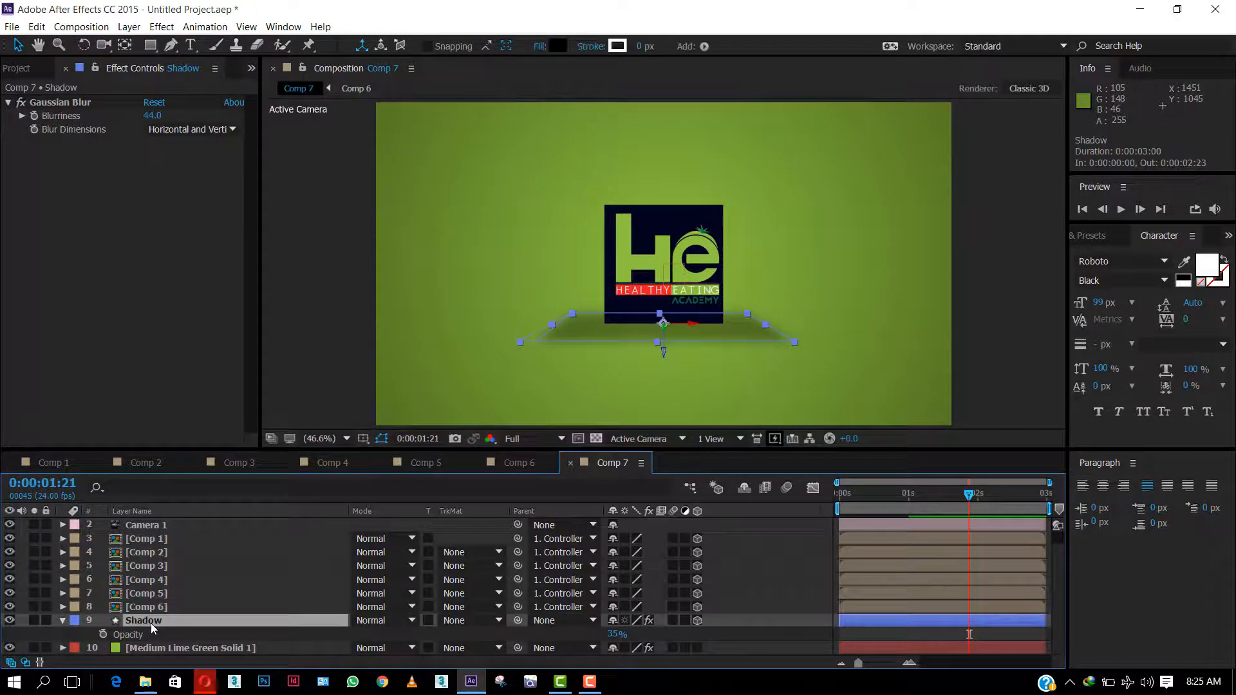
{"action": "left_click", "coordinate": [617, 635]}
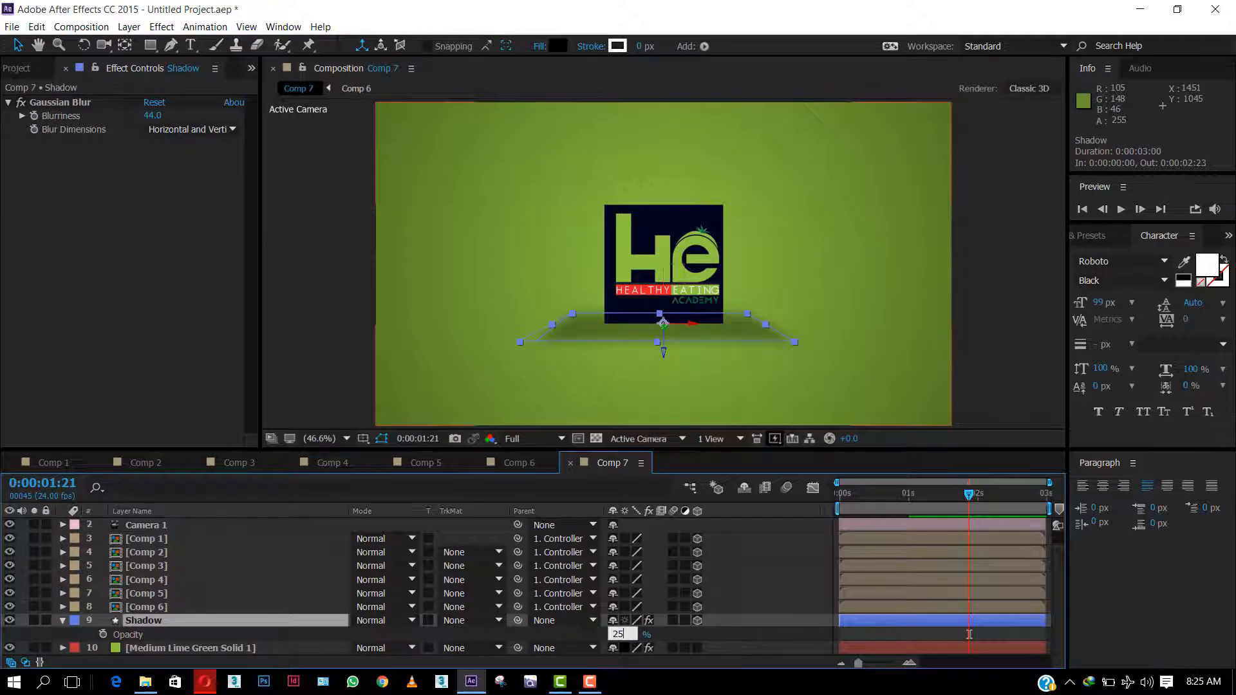
{"action": "type", "text": "25"}
{"action": "key", "text": "Return"}
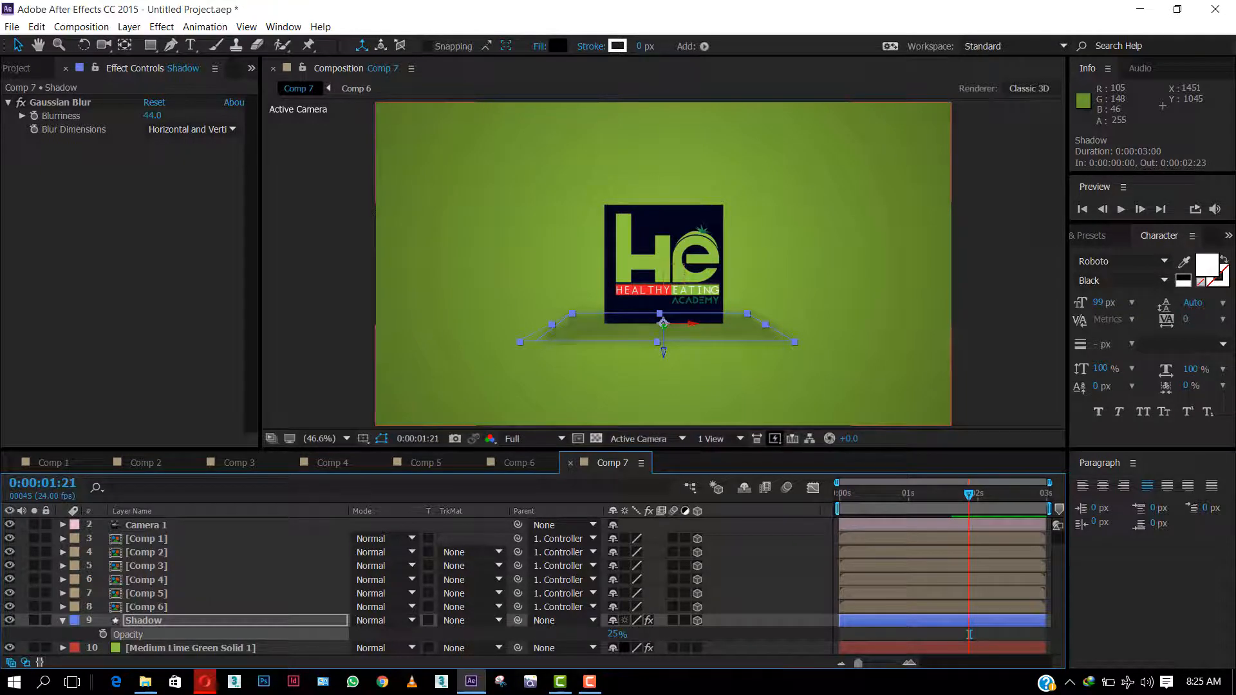
{"action": "left_click", "coordinate": [729, 634]}
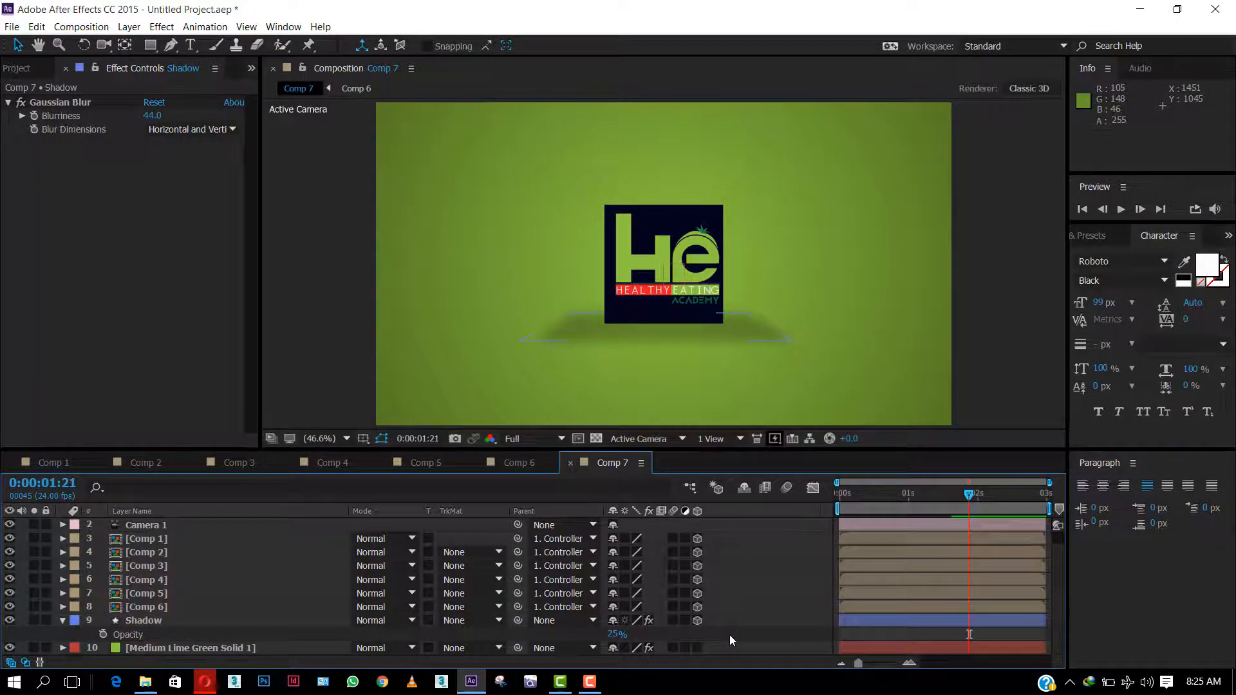
Step: Parent the Shadow layer to the Controller null
{"action": "left_click", "coordinate": [125, 621]}
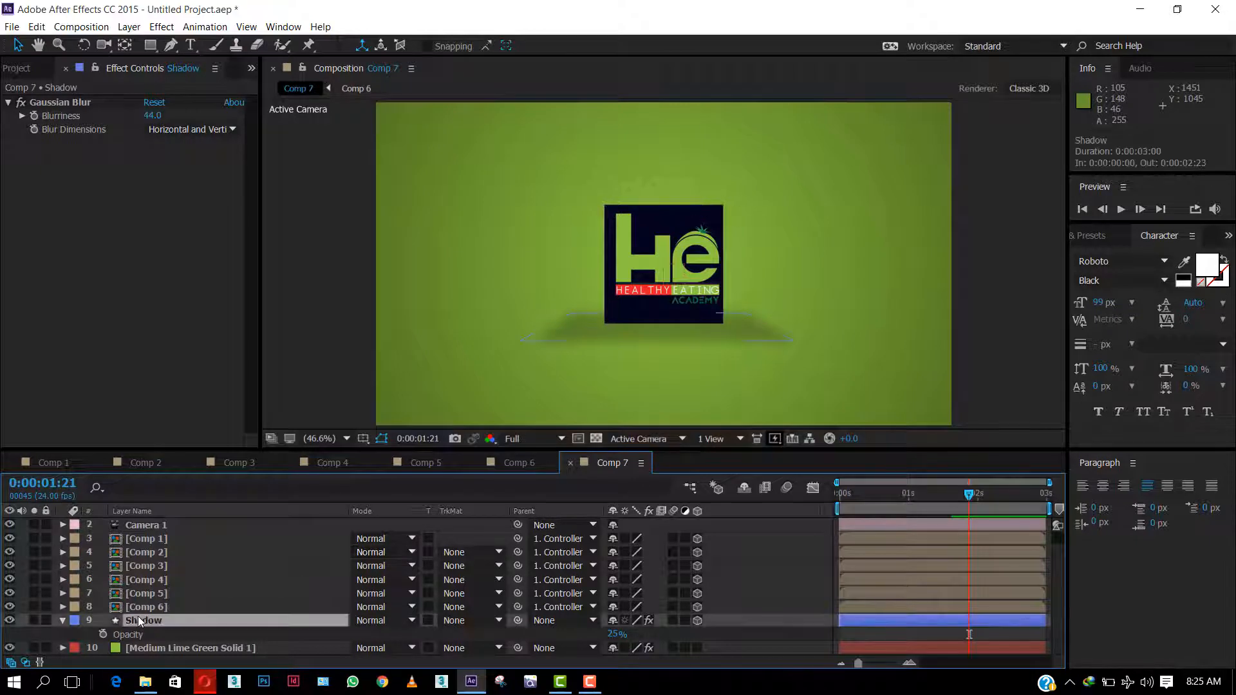
{"action": "left_click", "coordinate": [566, 620]}
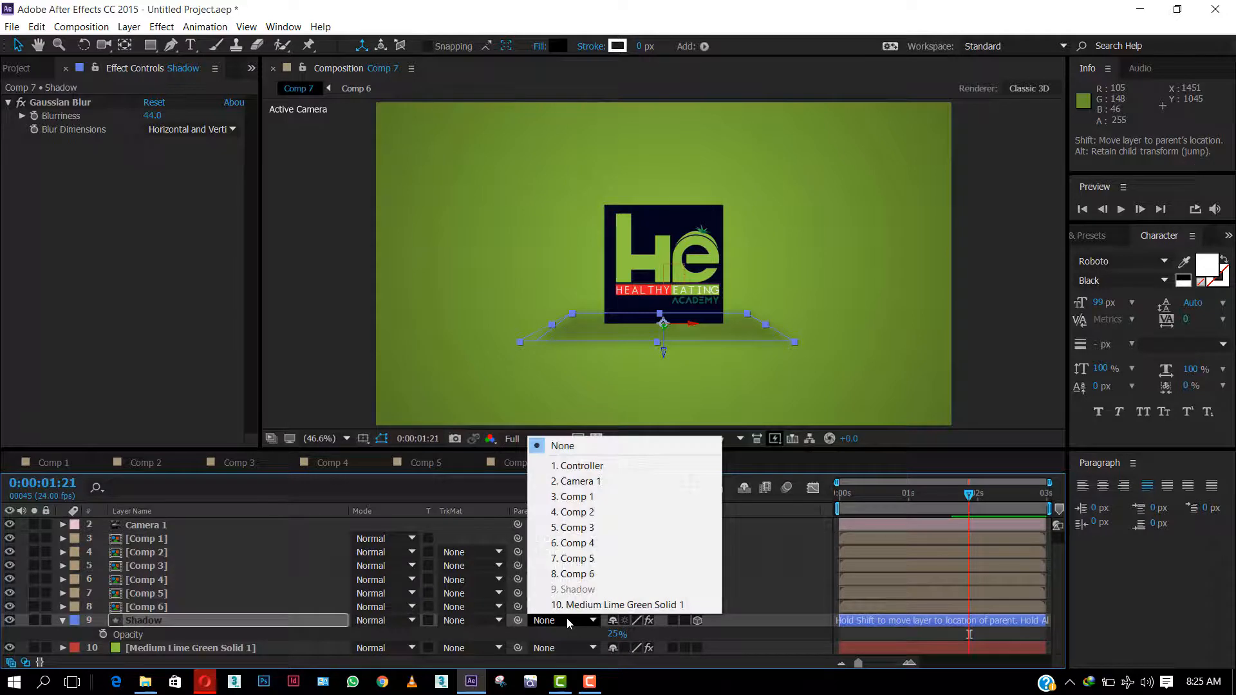
{"action": "left_click", "coordinate": [576, 471]}
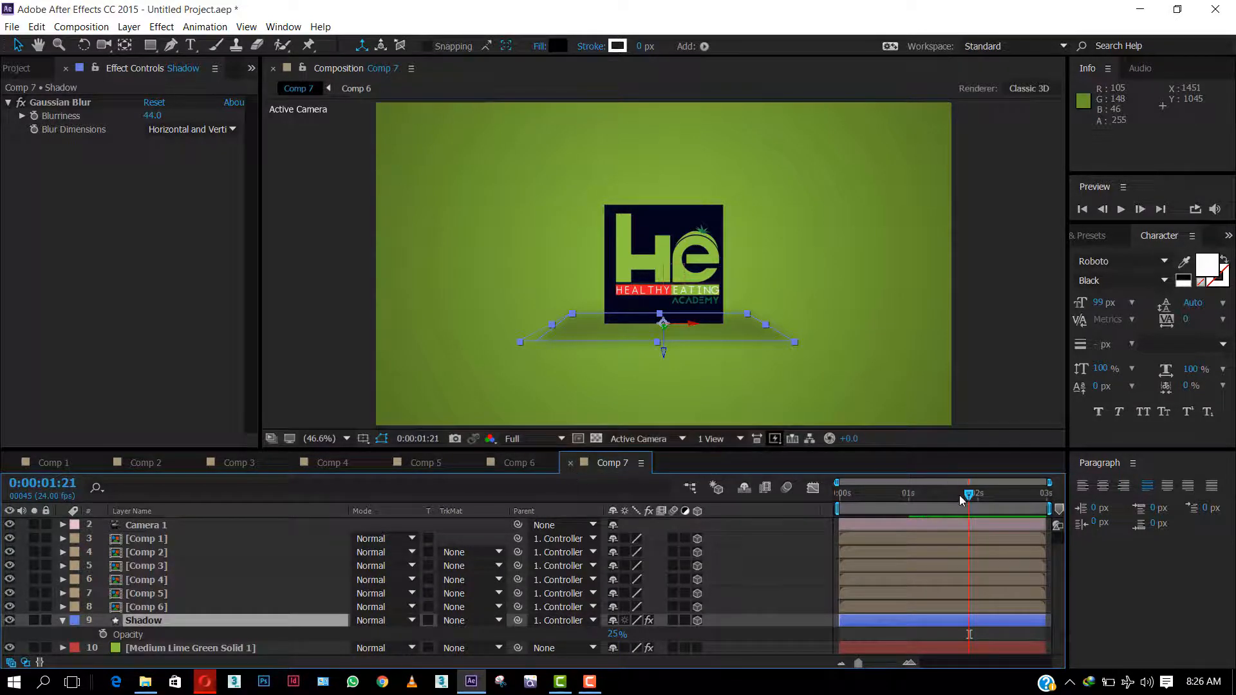
Step: Preview the animation from the start and inspect the cube with its shadow at 0:00:00:16
{"action": "left_click_drag", "start_coordinate": [959, 496], "coordinate": [826, 493]}
{"action": "key", "text": "space"}
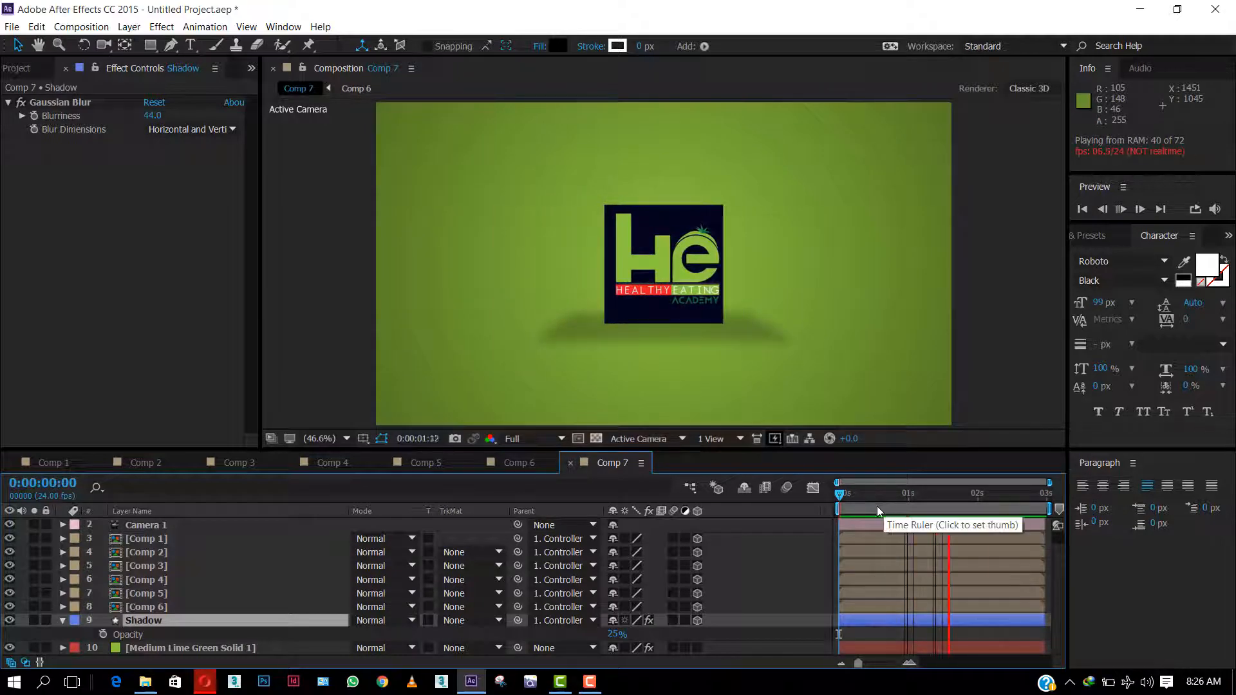
{"action": "left_click_drag", "start_coordinate": [859, 496], "coordinate": [887, 495]}
{"action": "key", "text": "space"}
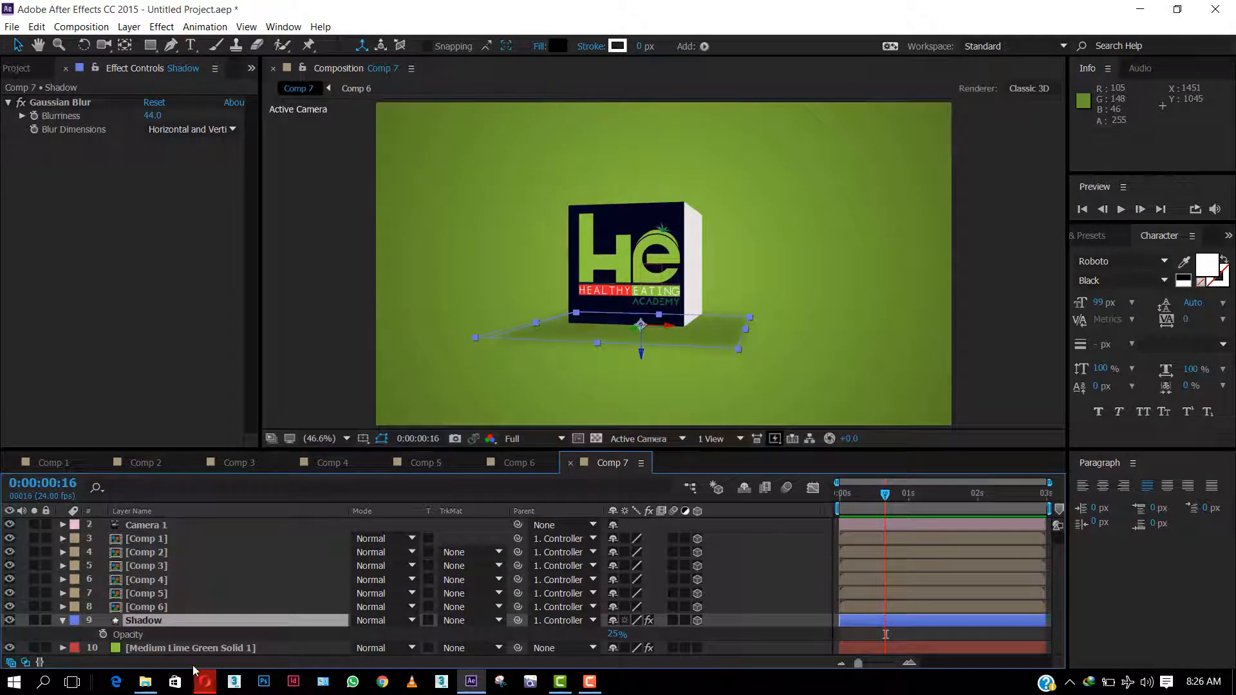
{"action": "scroll", "coordinate": [192, 663], "scroll_direction": "up", "scroll_amount": 1}
{"action": "scroll", "coordinate": [907, 603], "scroll_direction": "down", "scroll_amount": 1}
Step: Keyframe the Shadow layer's Opacity at 25% at 0:00:00:00 and at 10% at 0:00:01:00
{"action": "left_click_drag", "start_coordinate": [898, 500], "coordinate": [822, 504]}
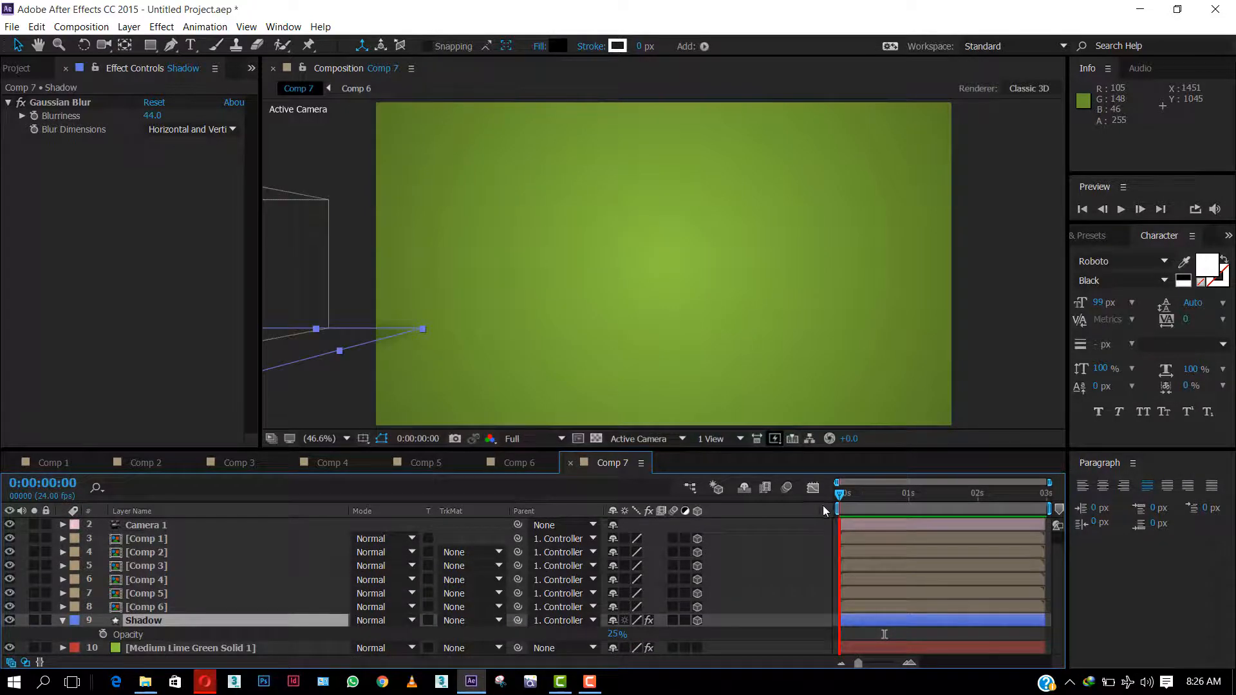
{"action": "left_click", "coordinate": [103, 634]}
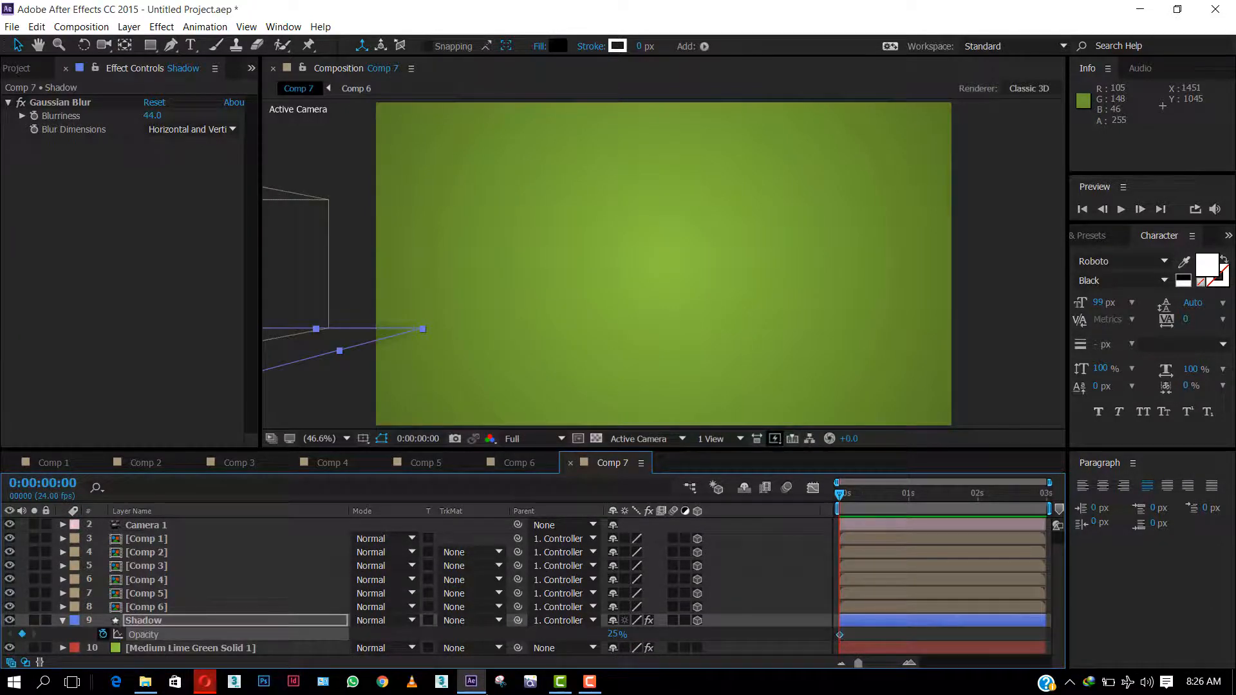
{"action": "left_click", "coordinate": [909, 500]}
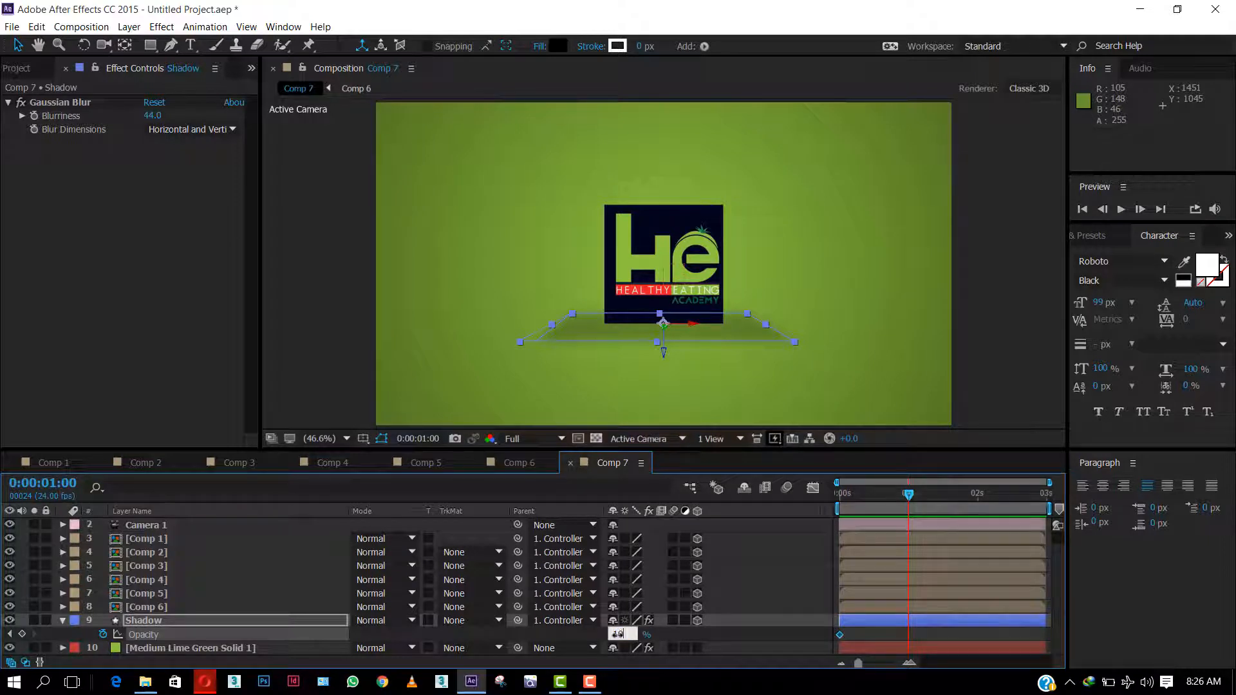
{"action": "key", "text": "Return"}
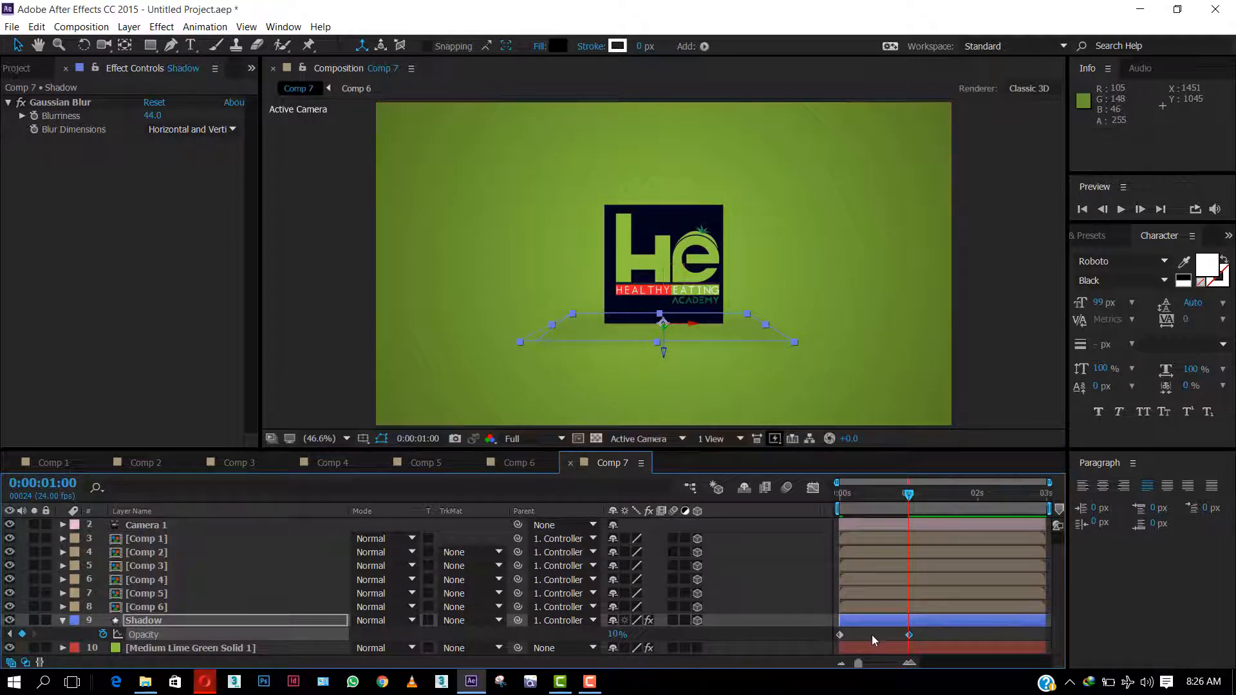
Step: Deselect the Shadow layer and play the animation from the start to check the fading shadow
{"action": "left_click", "coordinate": [872, 634]}
{"action": "key", "text": "Home"}
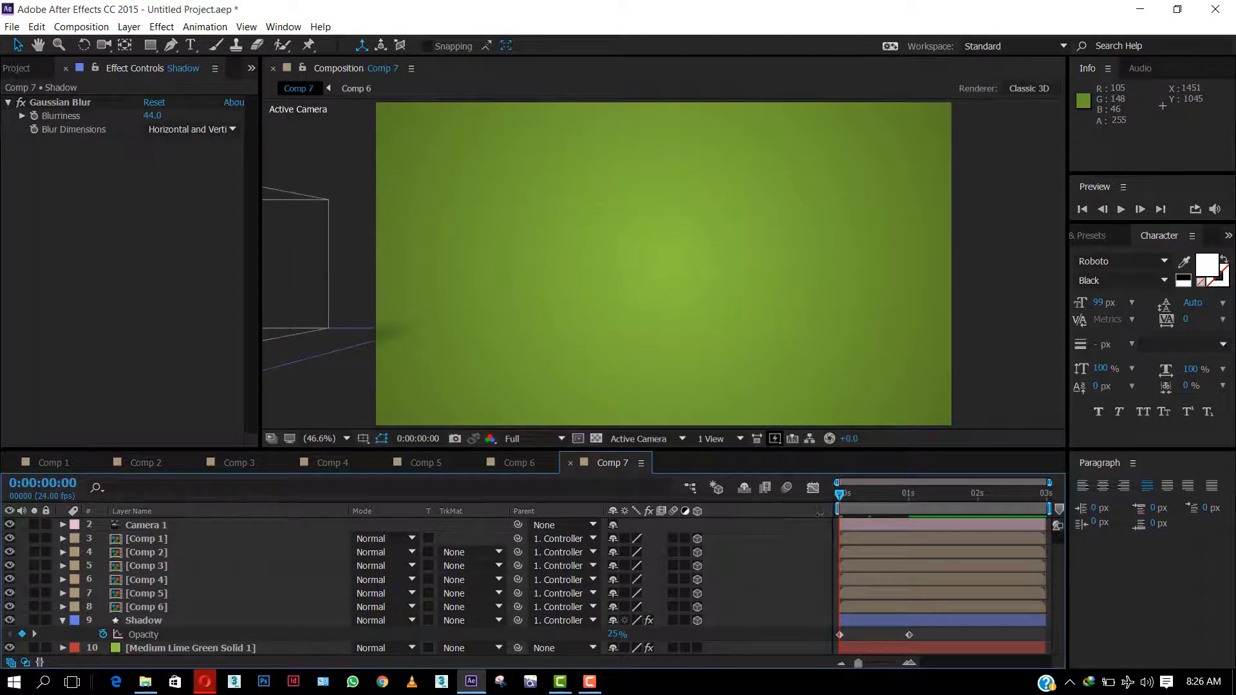
{"action": "key", "text": "space"}
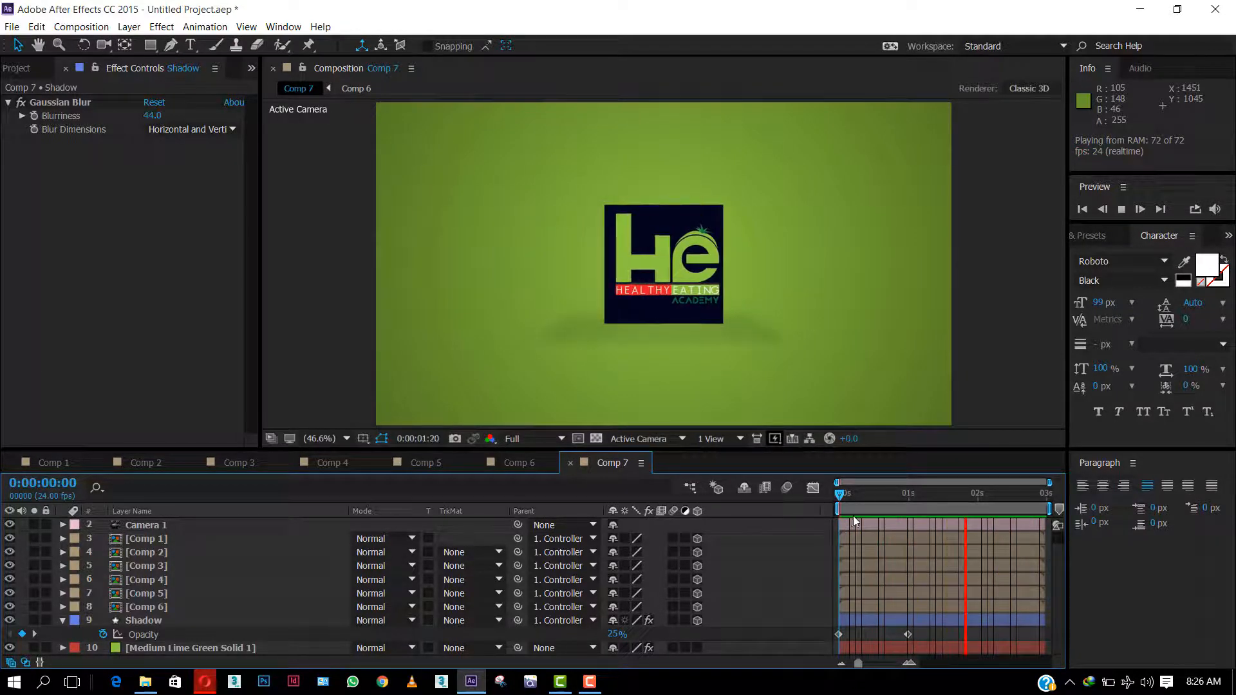
Step: Shorten the work area to the first second and preview it, finishing at 0:00:01:00
{"action": "left_click_drag", "start_coordinate": [1049, 509], "coordinate": [923, 509]}
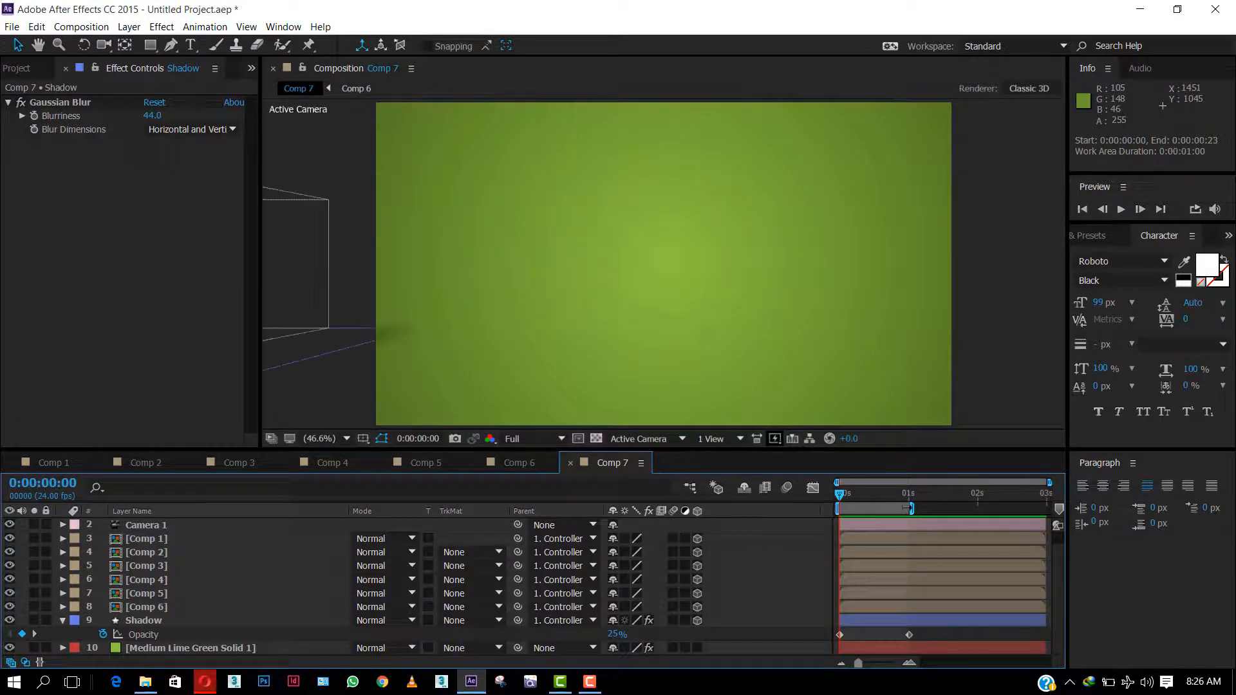
{"action": "key", "text": "space"}
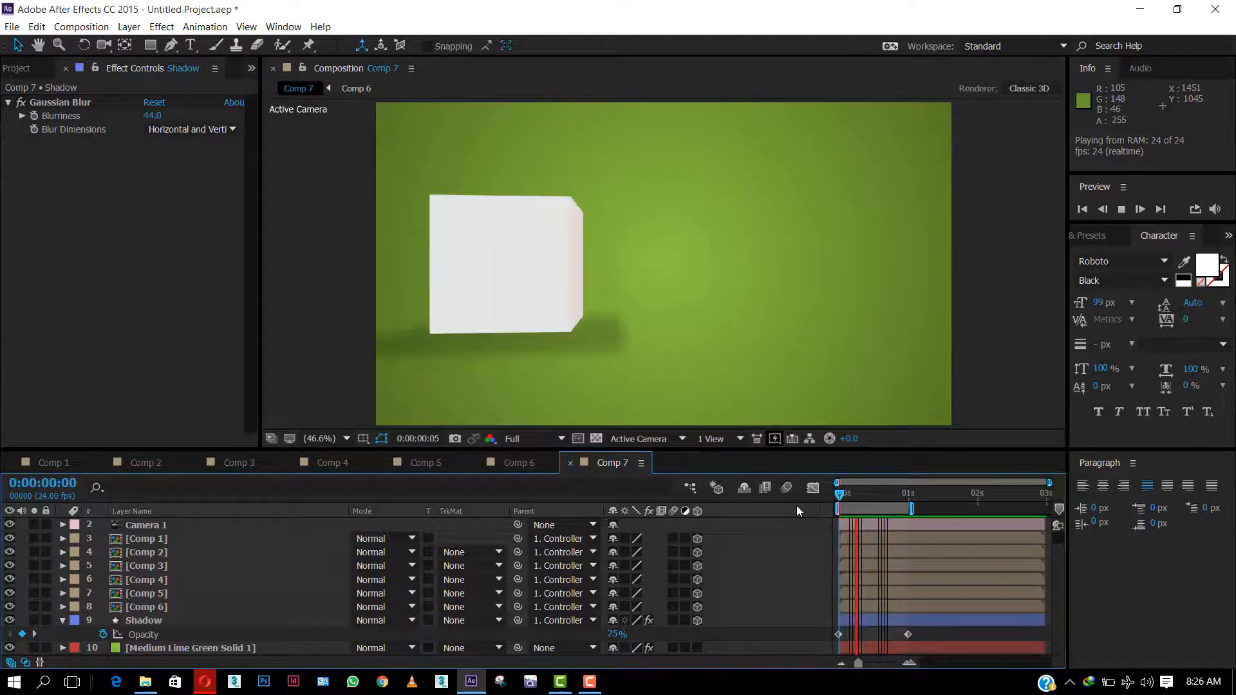
{"action": "left_click", "coordinate": [868, 494]}
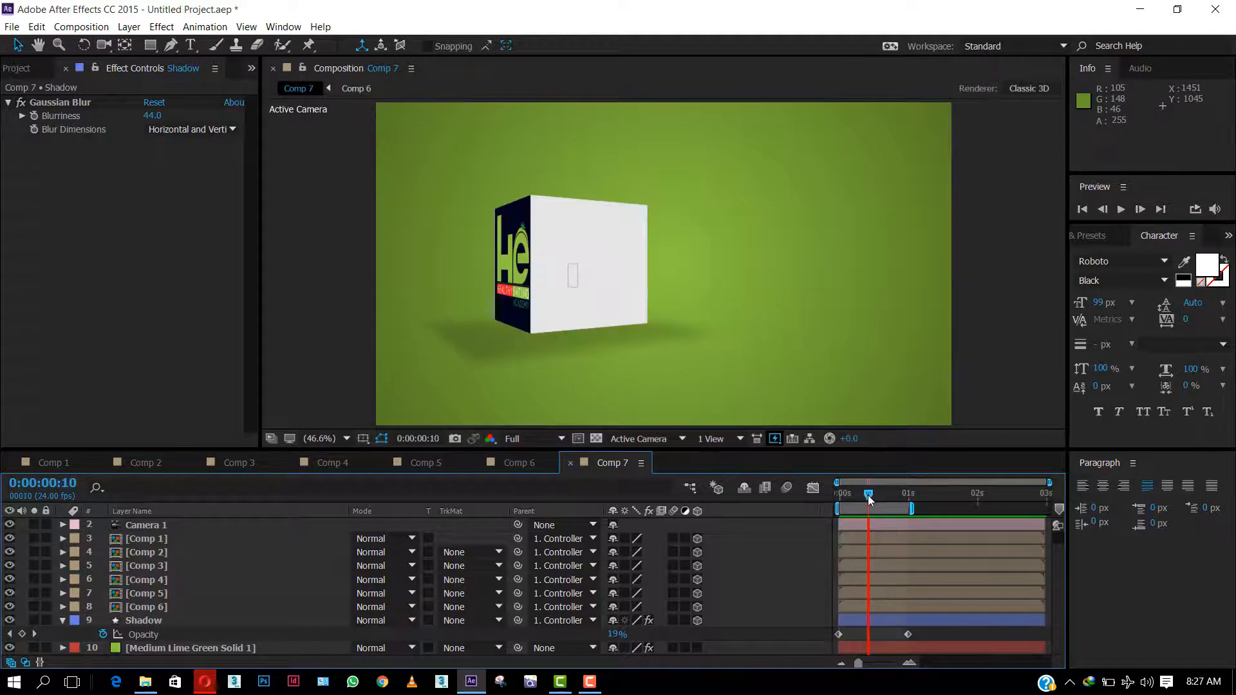
{"action": "left_click_drag", "start_coordinate": [878, 495], "coordinate": [908, 493]}
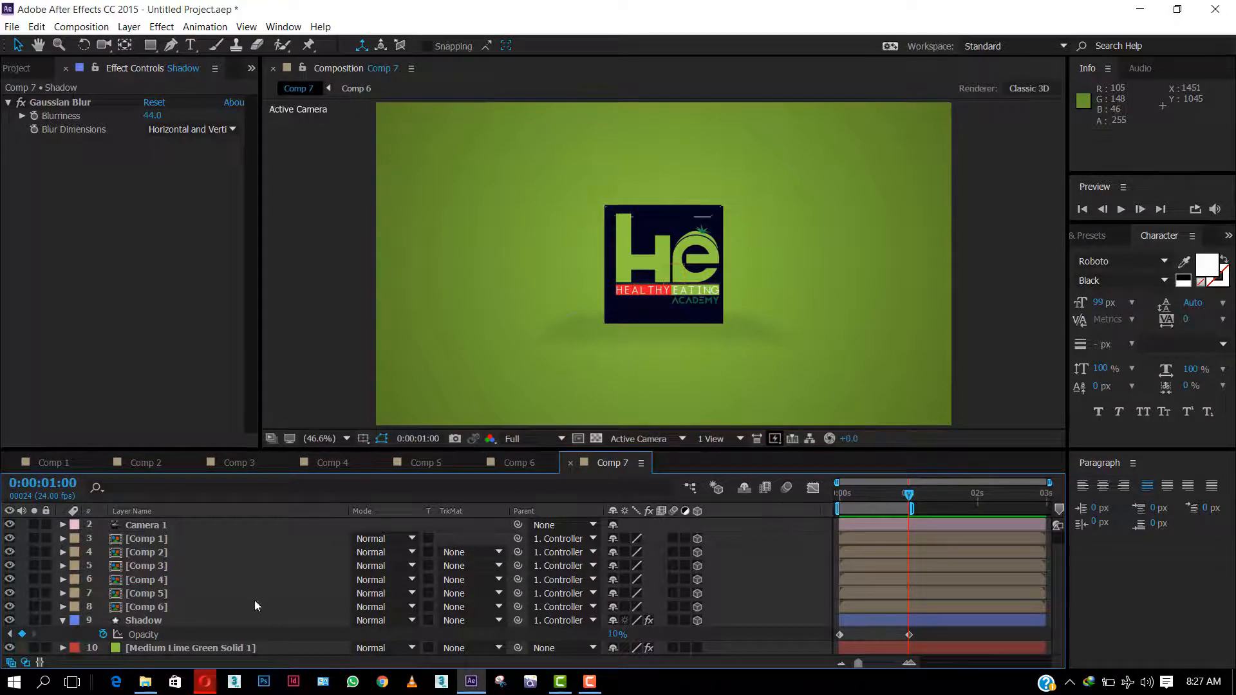
Step: Open Comp 6 from the project and hide its existing logo image layer
{"action": "scroll", "coordinate": [159, 611], "scroll_direction": "up", "scroll_amount": 1}
{"action": "left_click", "coordinate": [166, 620]}
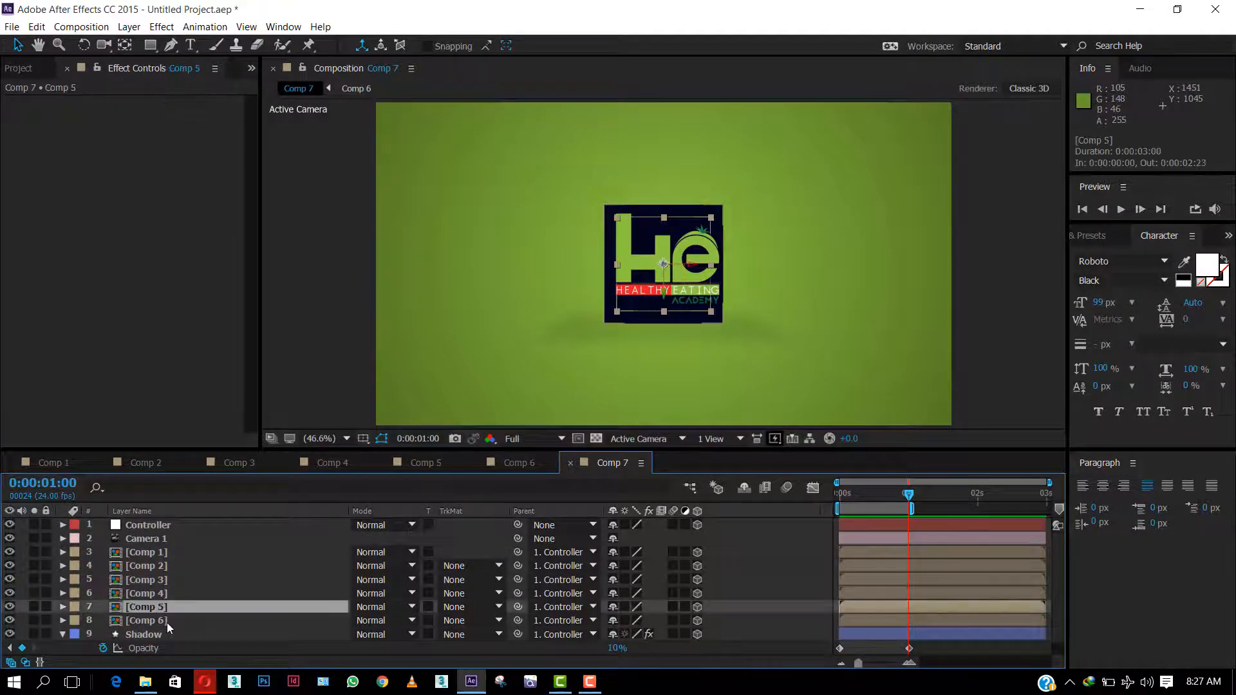
{"action": "left_click", "coordinate": [24, 68]}
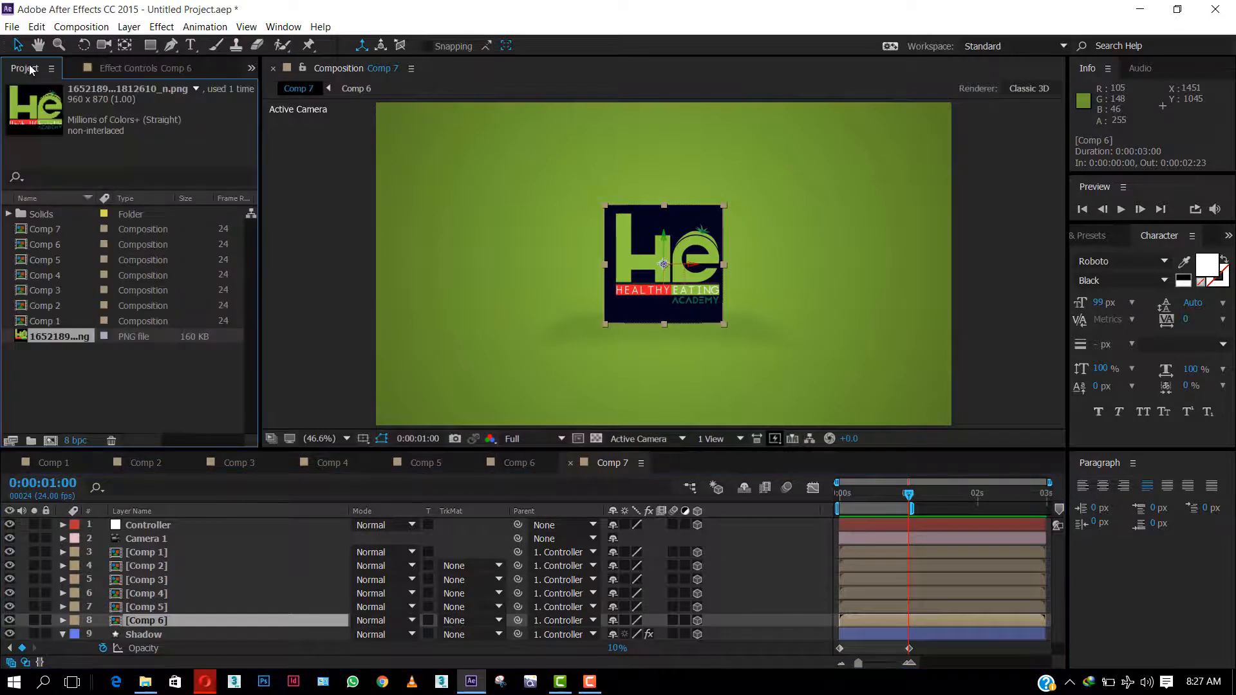
{"action": "left_click", "coordinate": [46, 321]}
{"action": "left_click", "coordinate": [53, 307]}
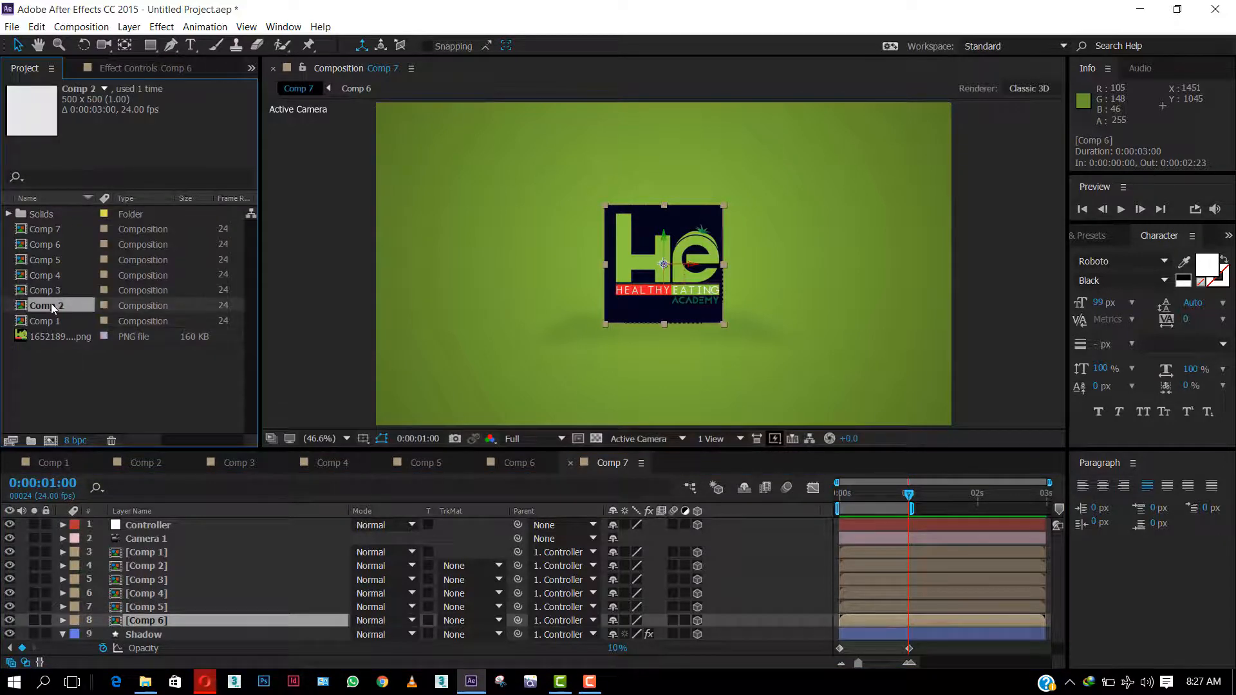
{"action": "left_click", "coordinate": [44, 246]}
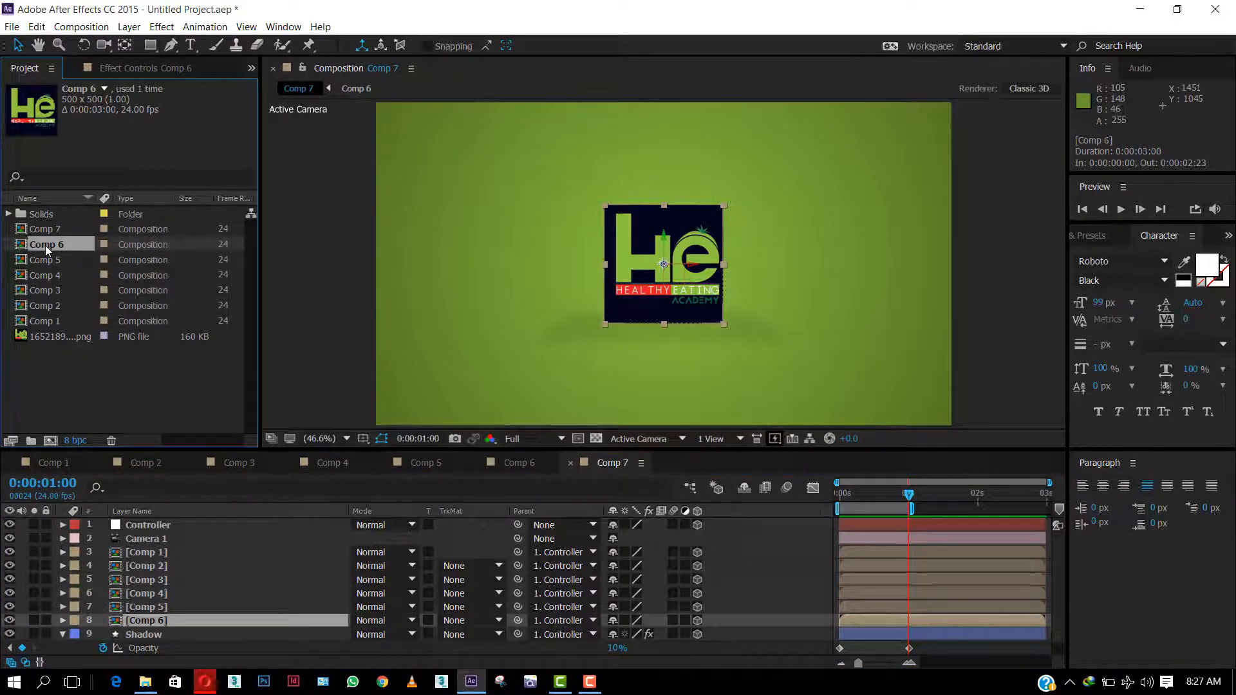
{"action": "double_click", "coordinate": [45, 245]}
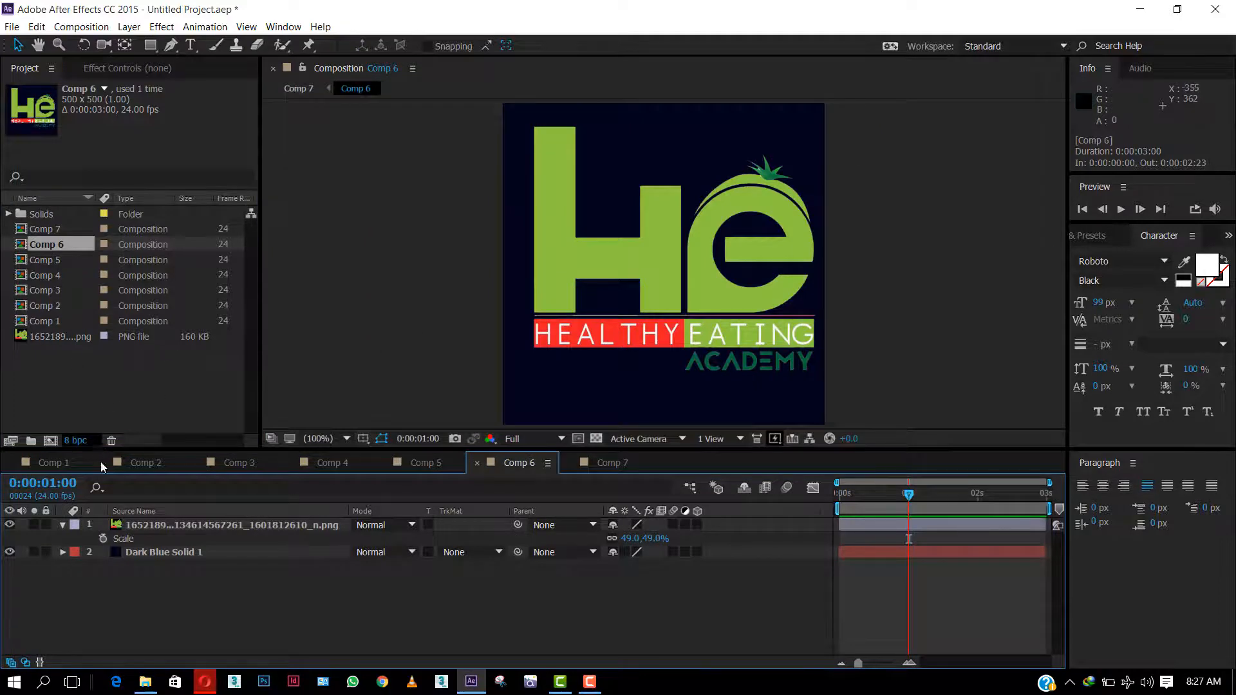
{"action": "left_click", "coordinate": [136, 528]}
{"action": "left_click", "coordinate": [10, 526]}
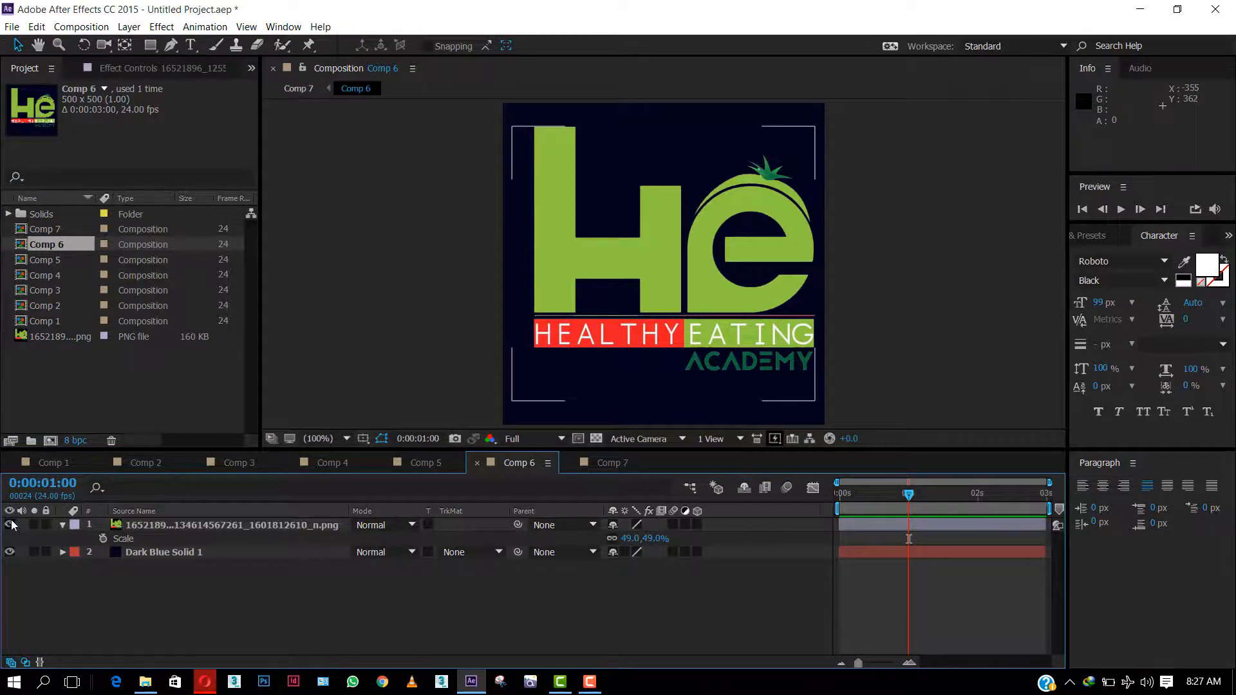
Step: Import the BBC Swahili PNG image from the Apowersoft folder into the project
{"action": "left_click", "coordinate": [118, 404]}
{"action": "double_click", "coordinate": [117, 403]}
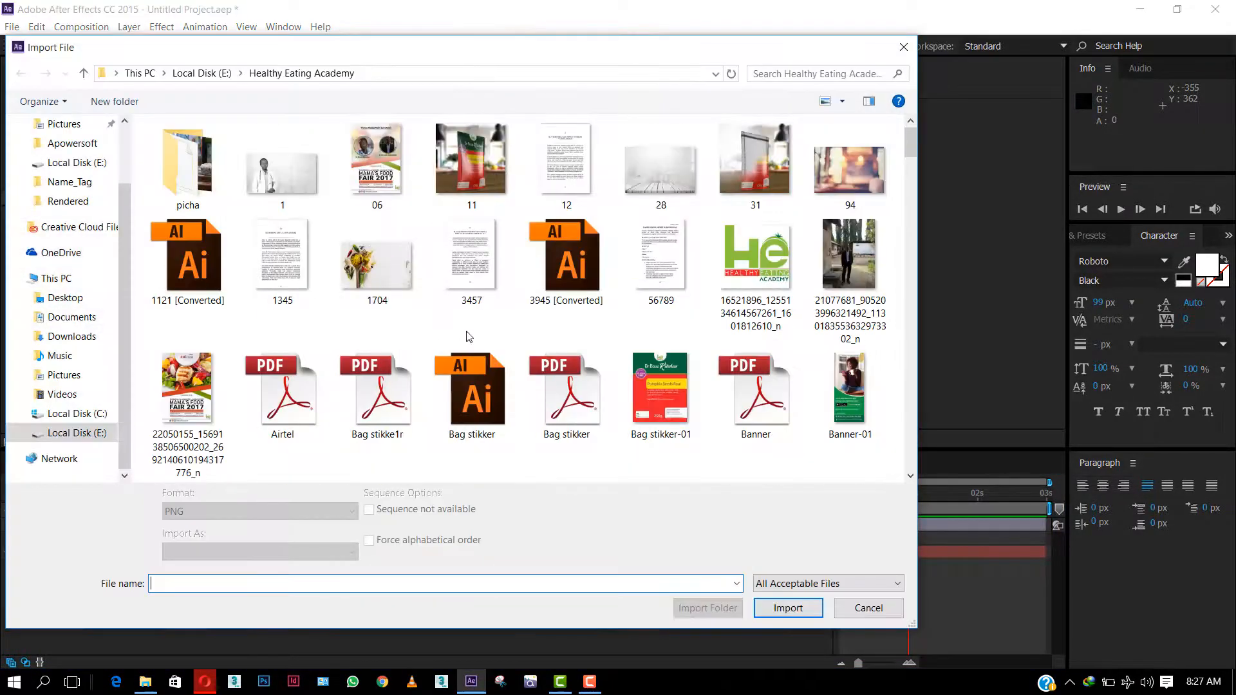
{"action": "scroll", "coordinate": [470, 333], "scroll_direction": "down", "scroll_amount": 10}
{"action": "scroll", "coordinate": [73, 170], "scroll_direction": "up", "scroll_amount": 2}
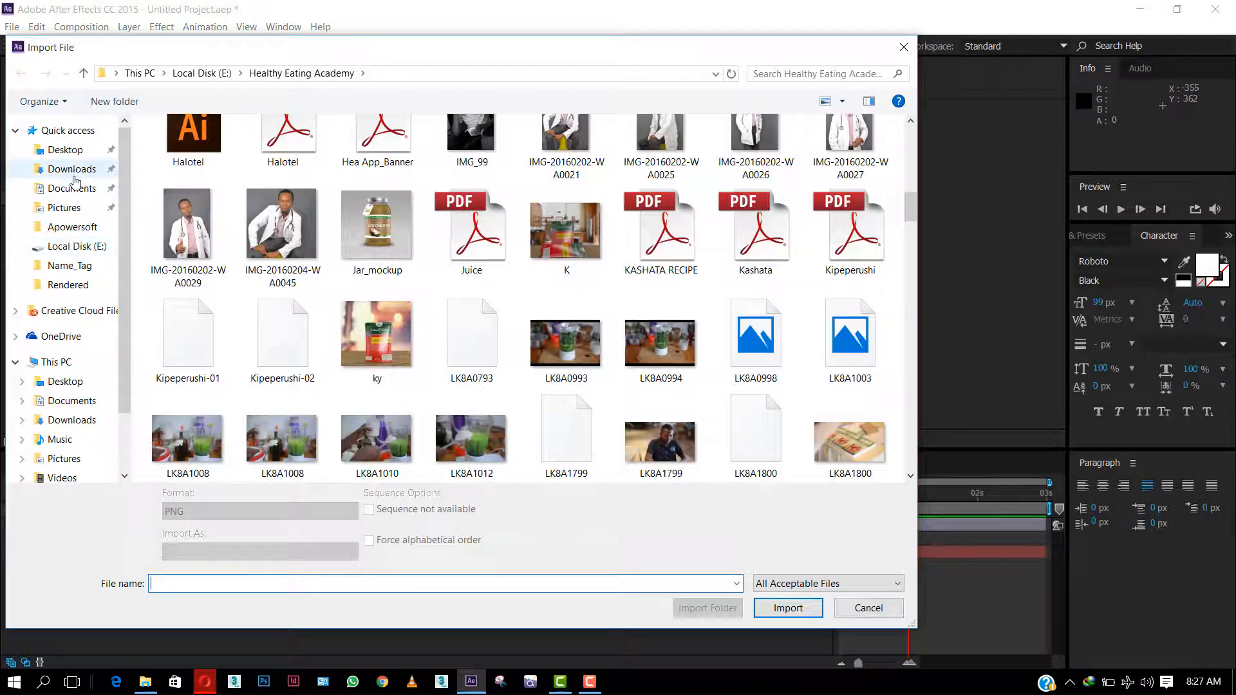
{"action": "left_click", "coordinate": [72, 227]}
{"action": "scroll", "coordinate": [557, 314], "scroll_direction": "down", "scroll_amount": 8}
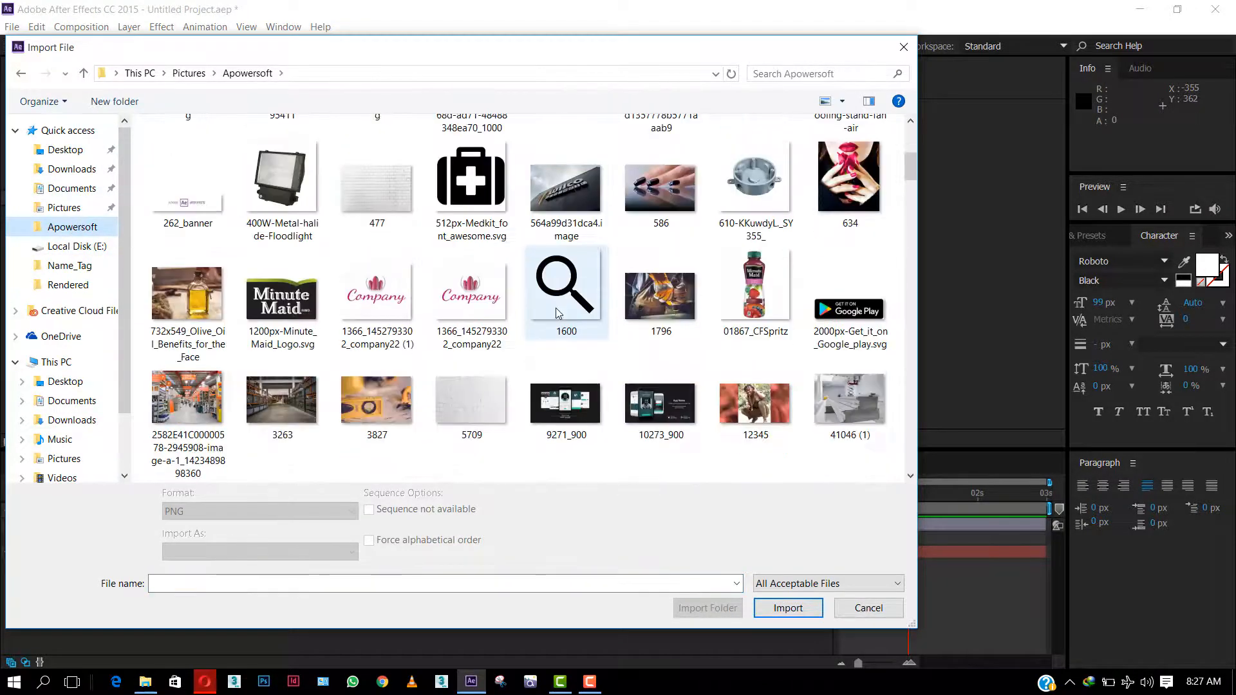
{"action": "scroll", "coordinate": [557, 314], "scroll_direction": "down", "scroll_amount": 10}
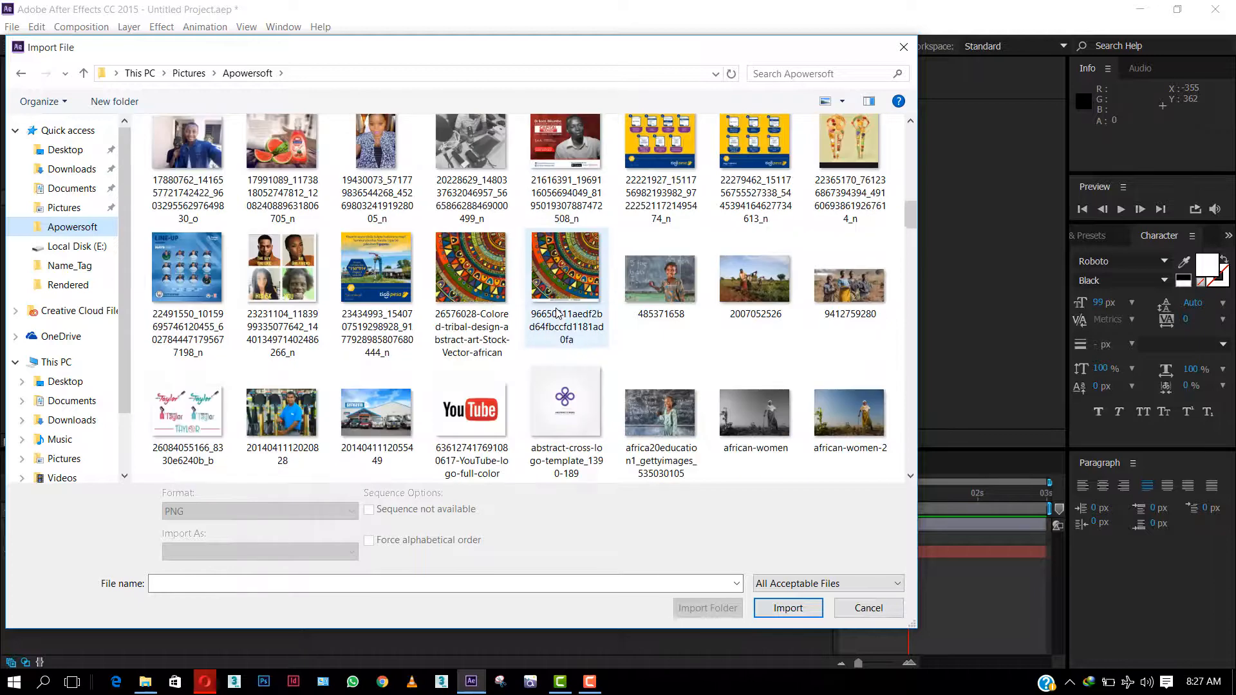
{"action": "scroll", "coordinate": [556, 313], "scroll_direction": "down", "scroll_amount": 2}
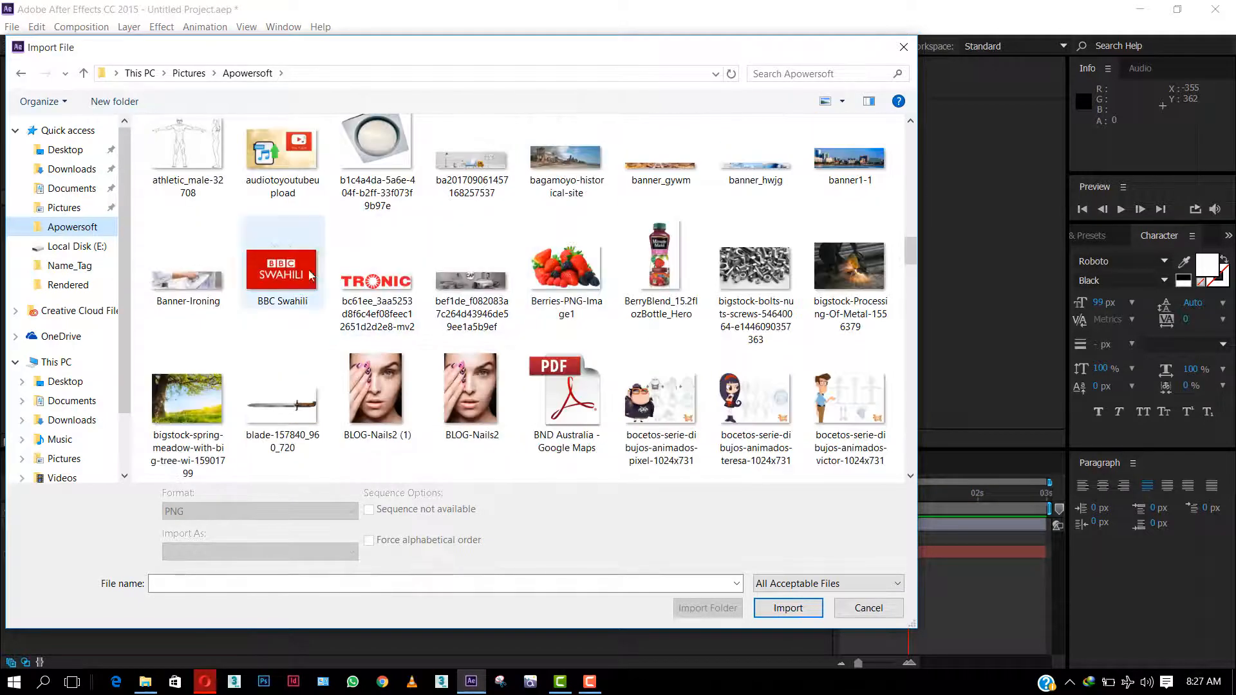
{"action": "double_click", "coordinate": [283, 351]}
Step: Add BBC Swahili.png as the top layer of Comp 6 and set its Scale to 65%
{"action": "left_click_drag", "start_coordinate": [76, 338], "coordinate": [160, 525]}
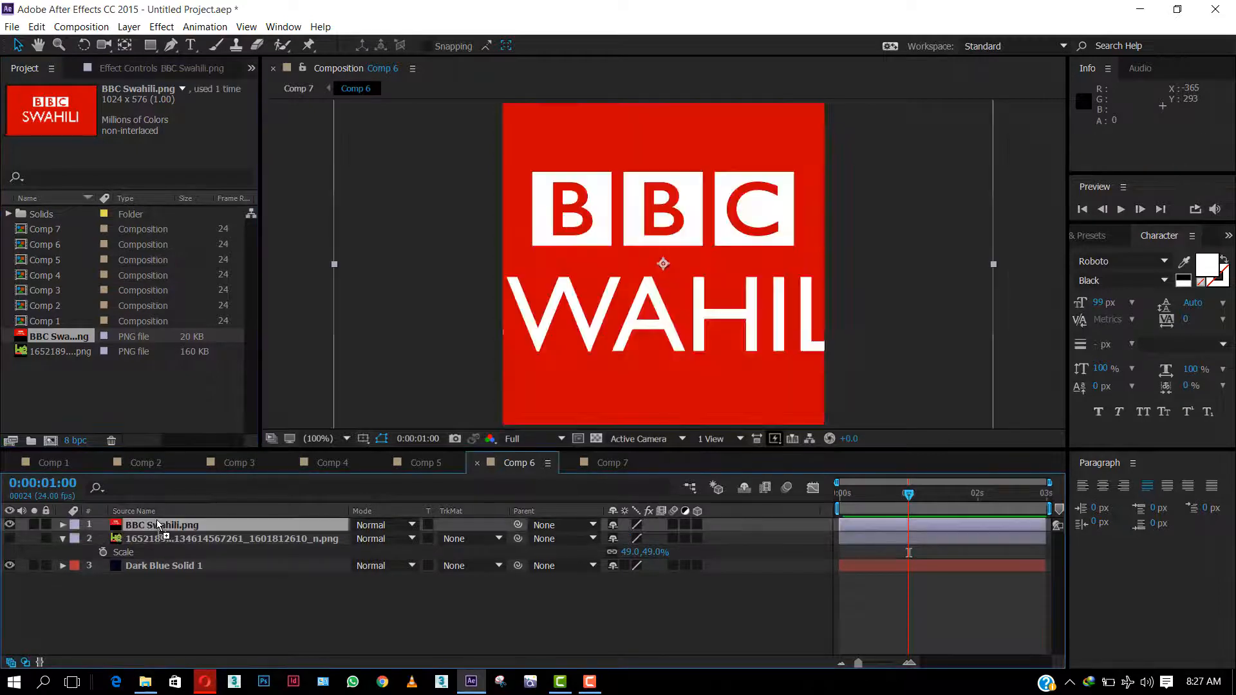
{"action": "key", "text": "s"}
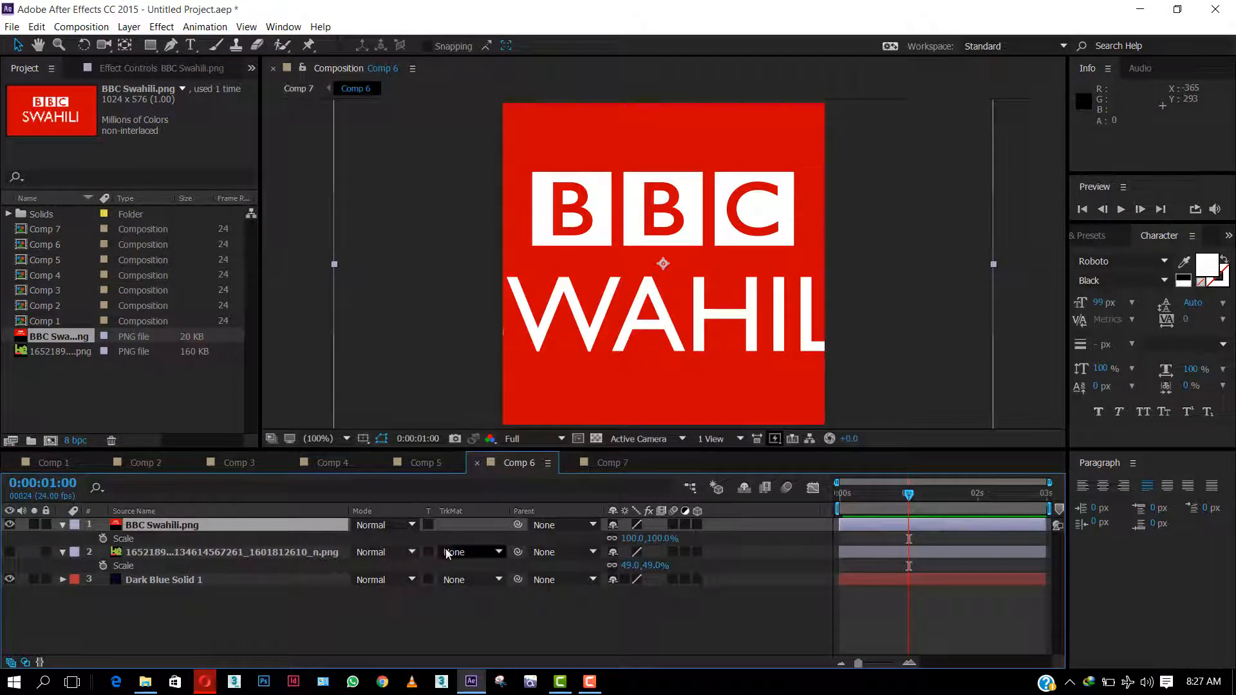
{"action": "left_click_drag", "start_coordinate": [628, 541], "coordinate": [606, 540]}
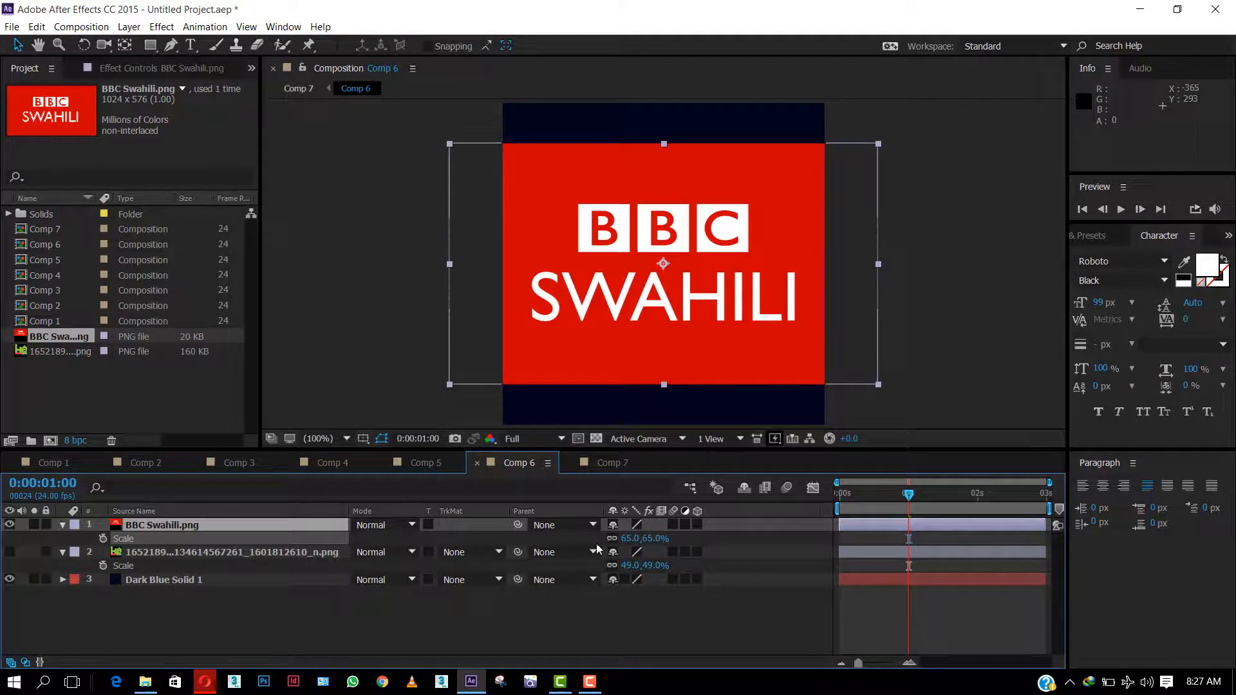
Step: Recolour the dark blue solid in Comp 6 with the red CC0101 sampled from the BBC logo, and copy its hex code
{"action": "left_click", "coordinate": [209, 583]}
{"action": "left_click", "coordinate": [129, 26]}
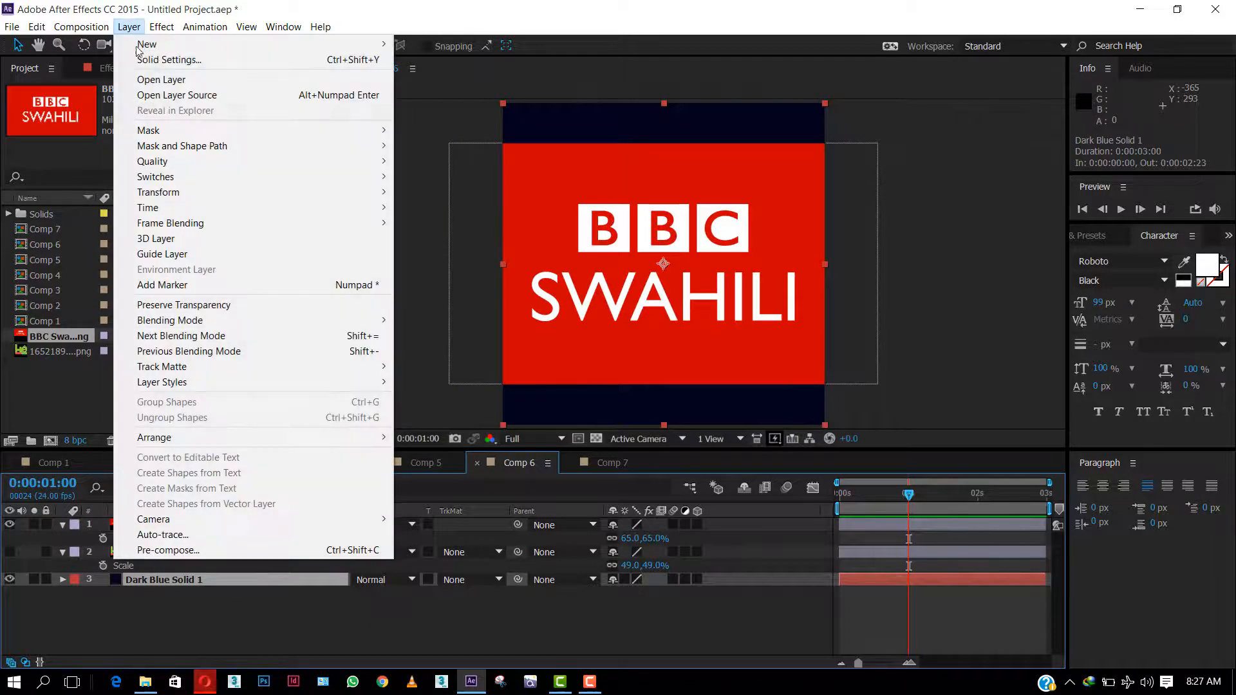
{"action": "left_click", "coordinate": [168, 59]}
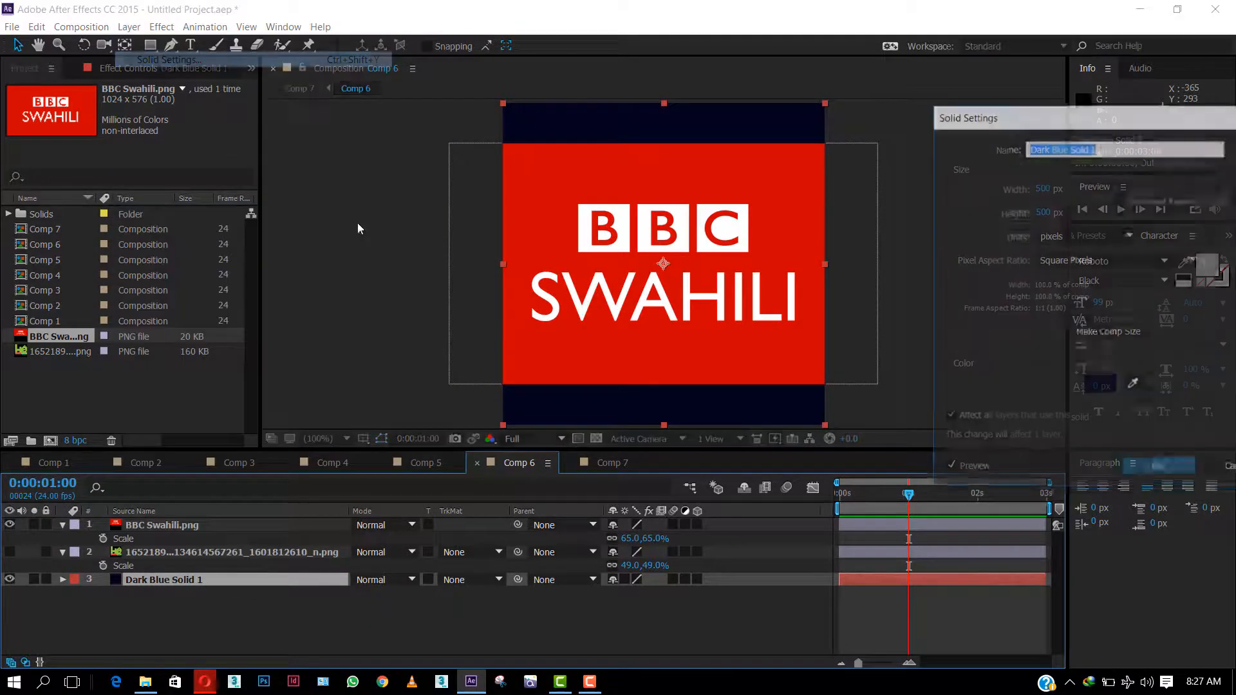
{"action": "left_click", "coordinate": [1132, 385]}
{"action": "left_click", "coordinate": [566, 227]}
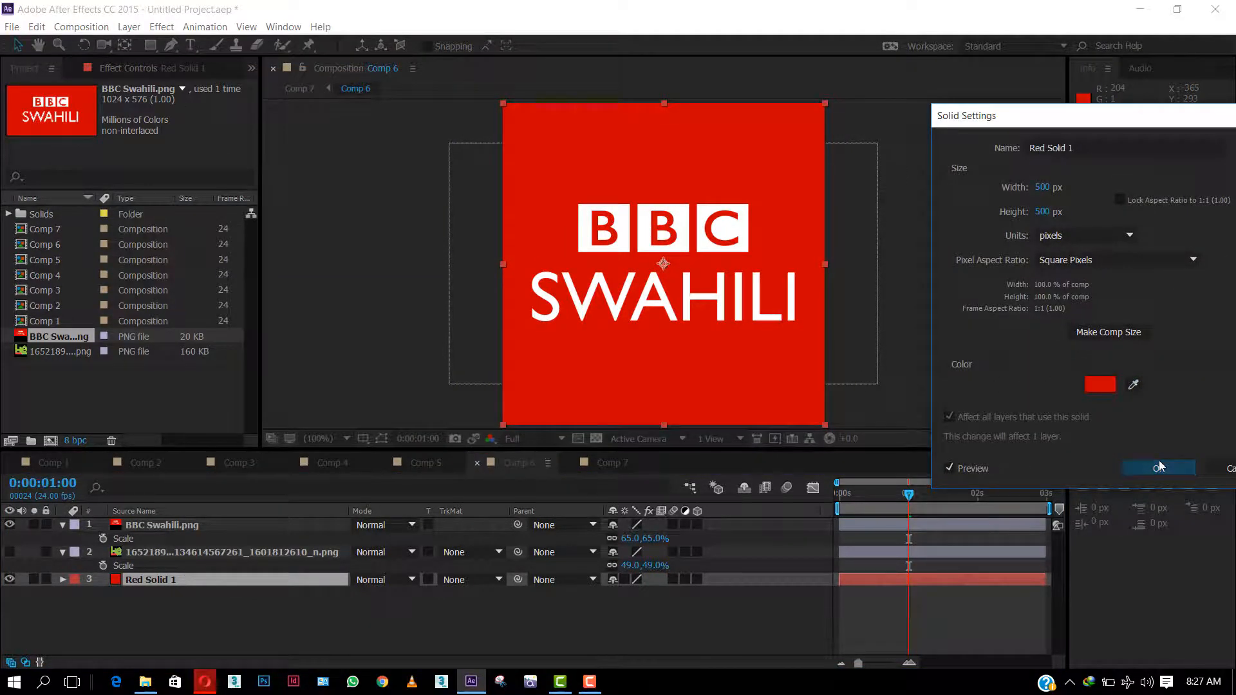
{"action": "left_click", "coordinate": [1099, 384]}
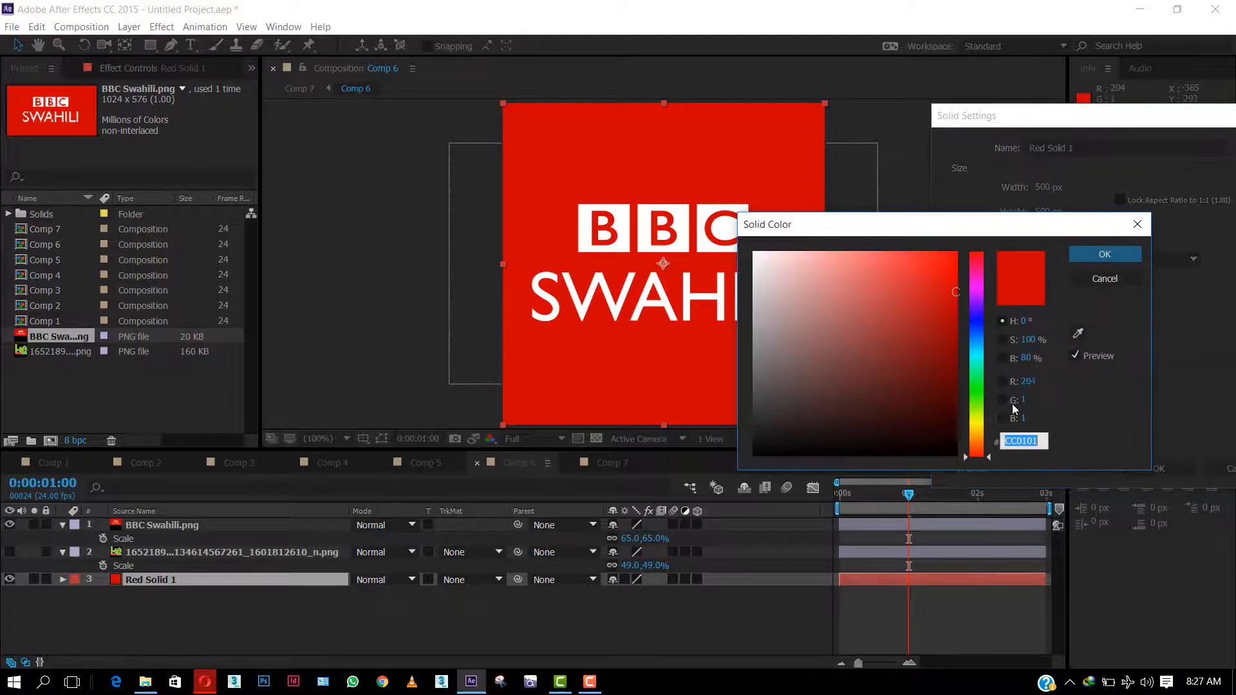
{"action": "right_click", "coordinate": [1022, 450]}
{"action": "left_click", "coordinate": [1062, 485]}
{"action": "left_click", "coordinate": [1102, 255]}
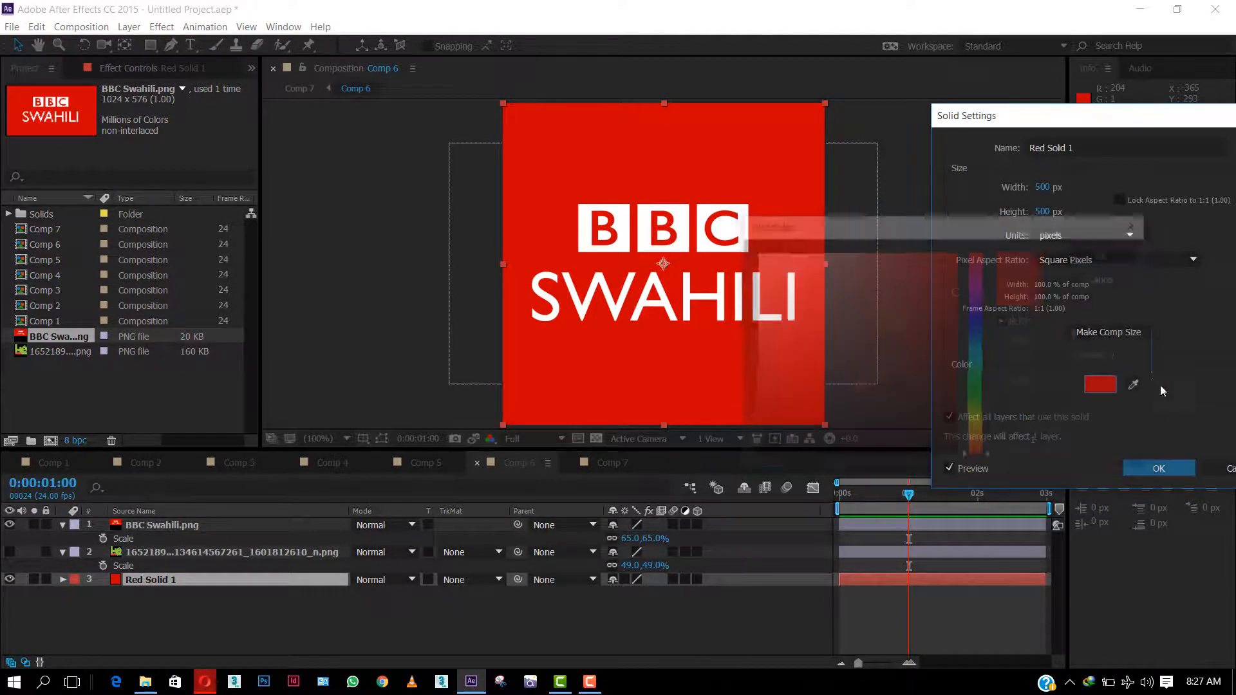
{"action": "left_click", "coordinate": [1157, 468]}
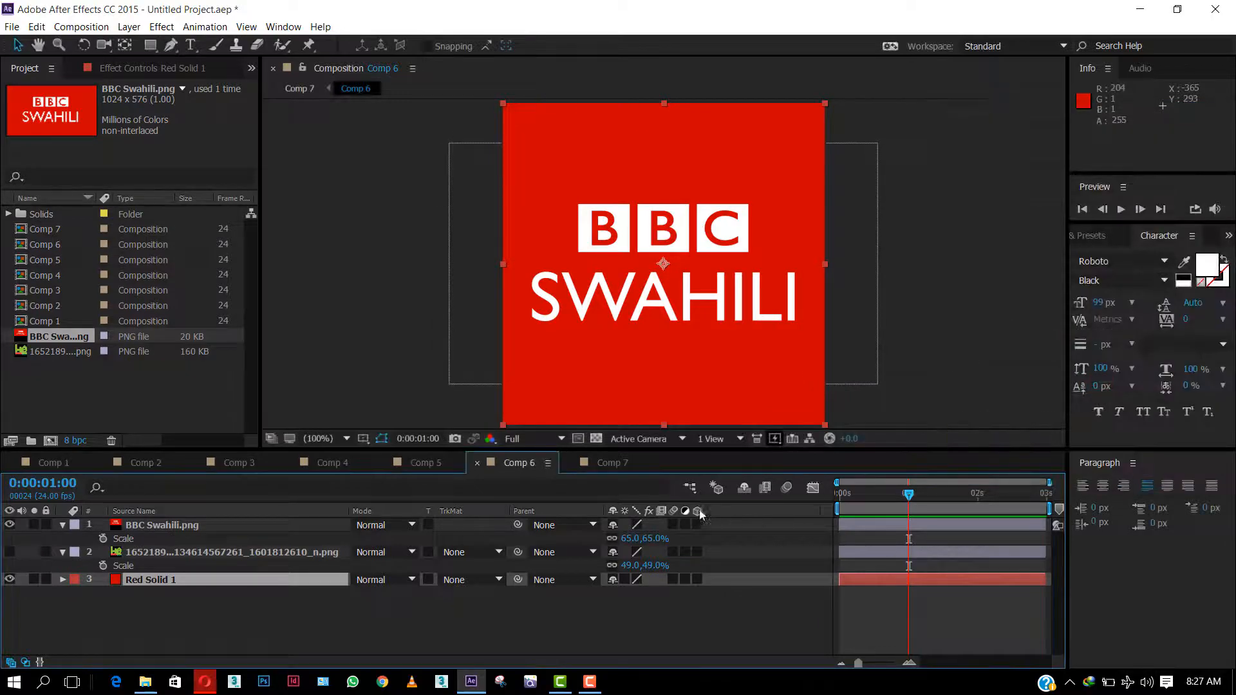
Step: In Comp 7, change the green background solid's Gradient Ramp start color to the logo's red, lightened to F42C2C
{"action": "left_click", "coordinate": [609, 467]}
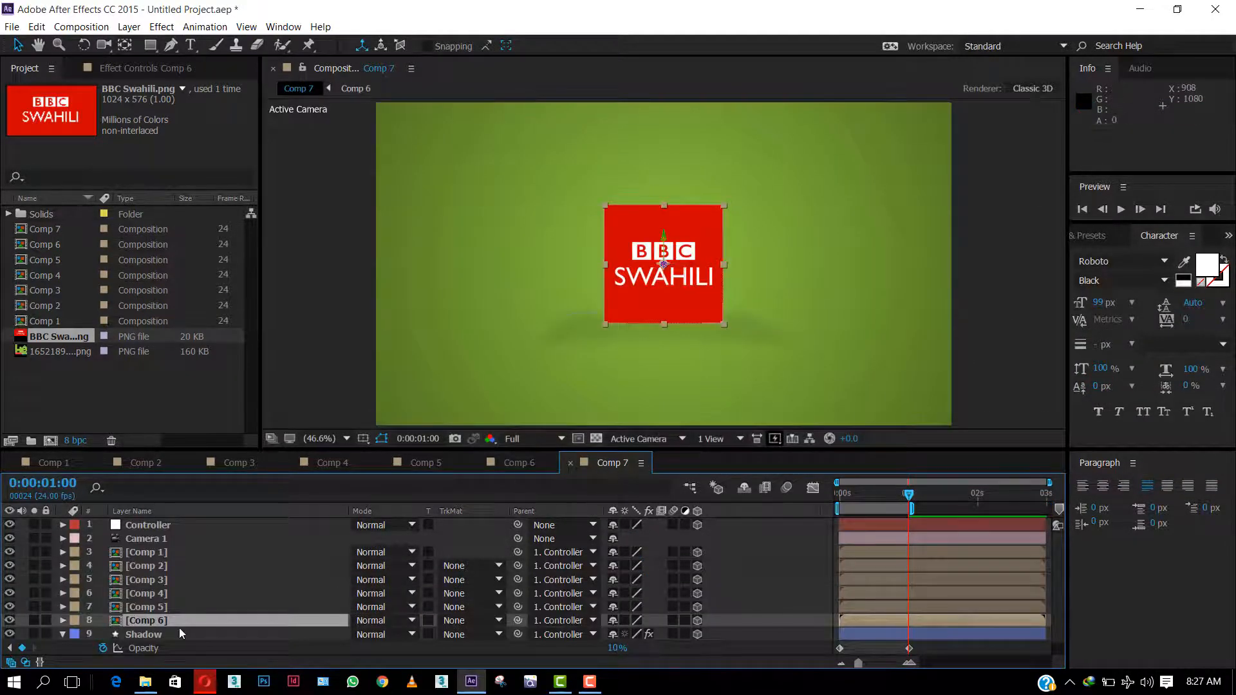
{"action": "scroll", "coordinate": [160, 634], "scroll_direction": "down", "scroll_amount": 1}
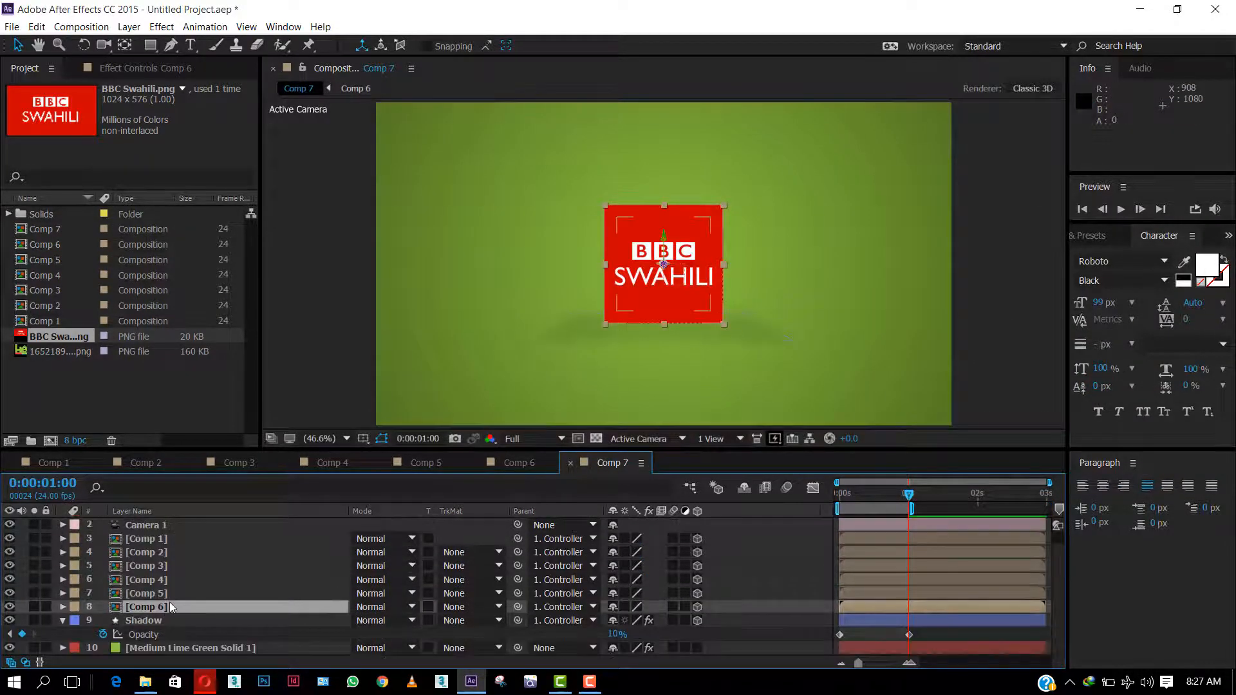
{"action": "left_click", "coordinate": [166, 648]}
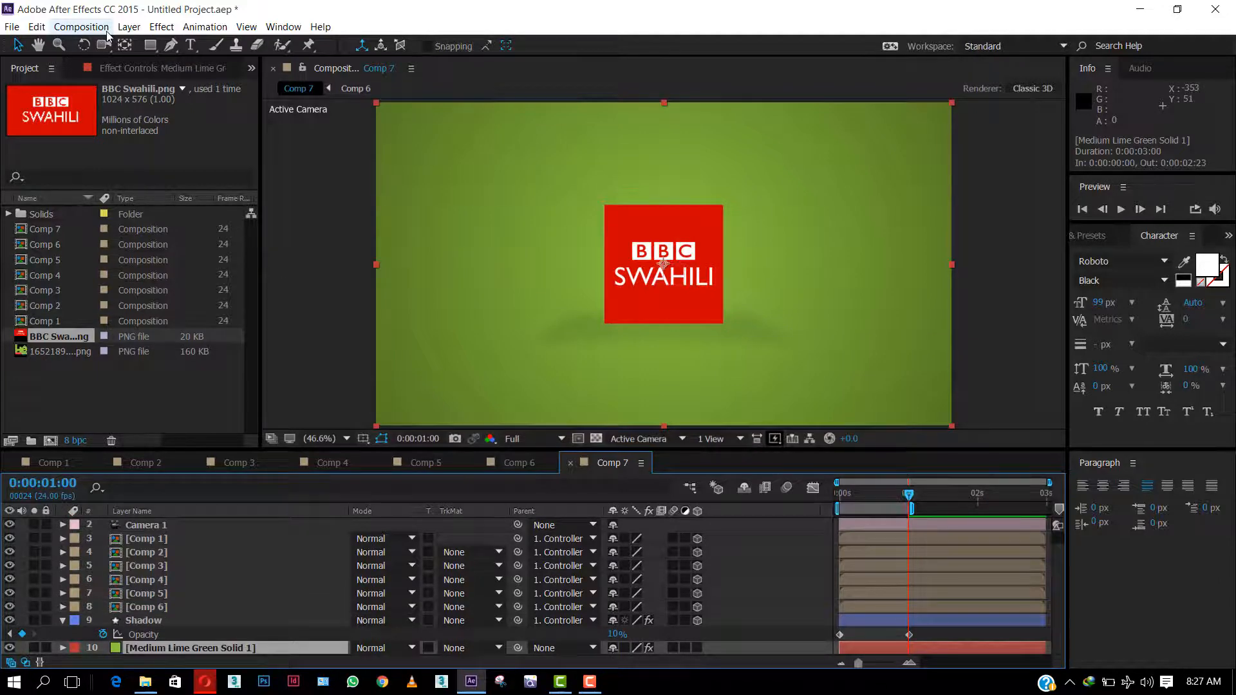
{"action": "left_click", "coordinate": [174, 73]}
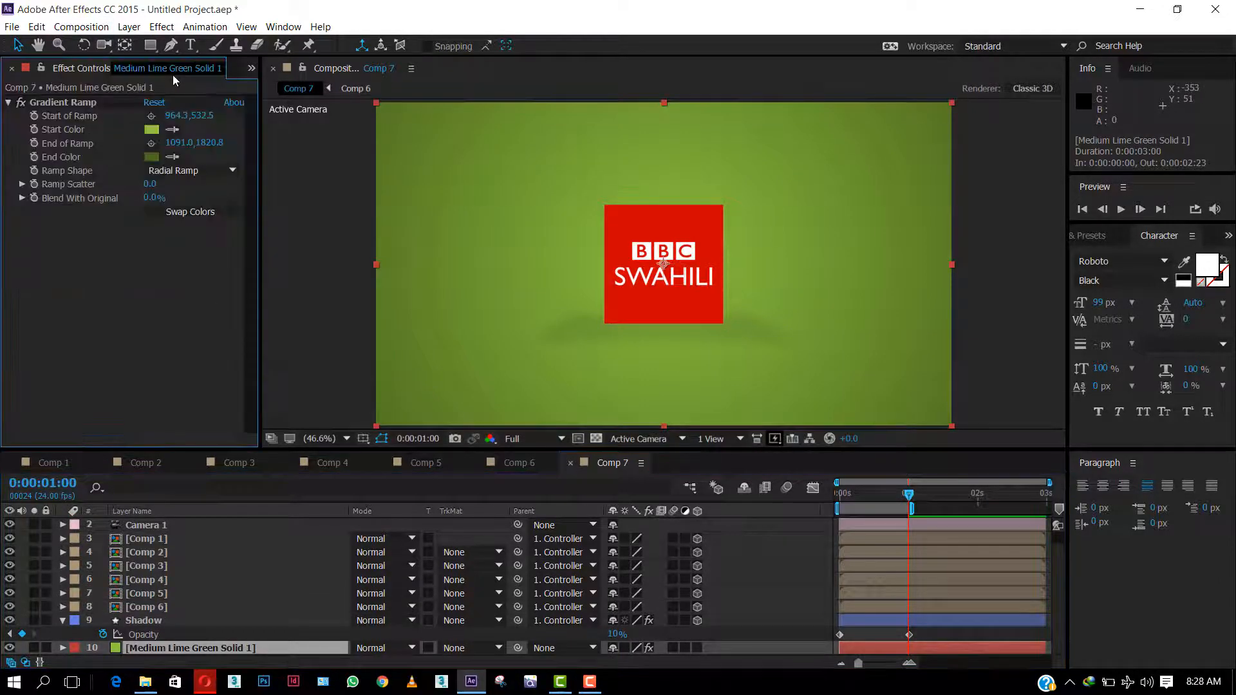
{"action": "left_click", "coordinate": [152, 130]}
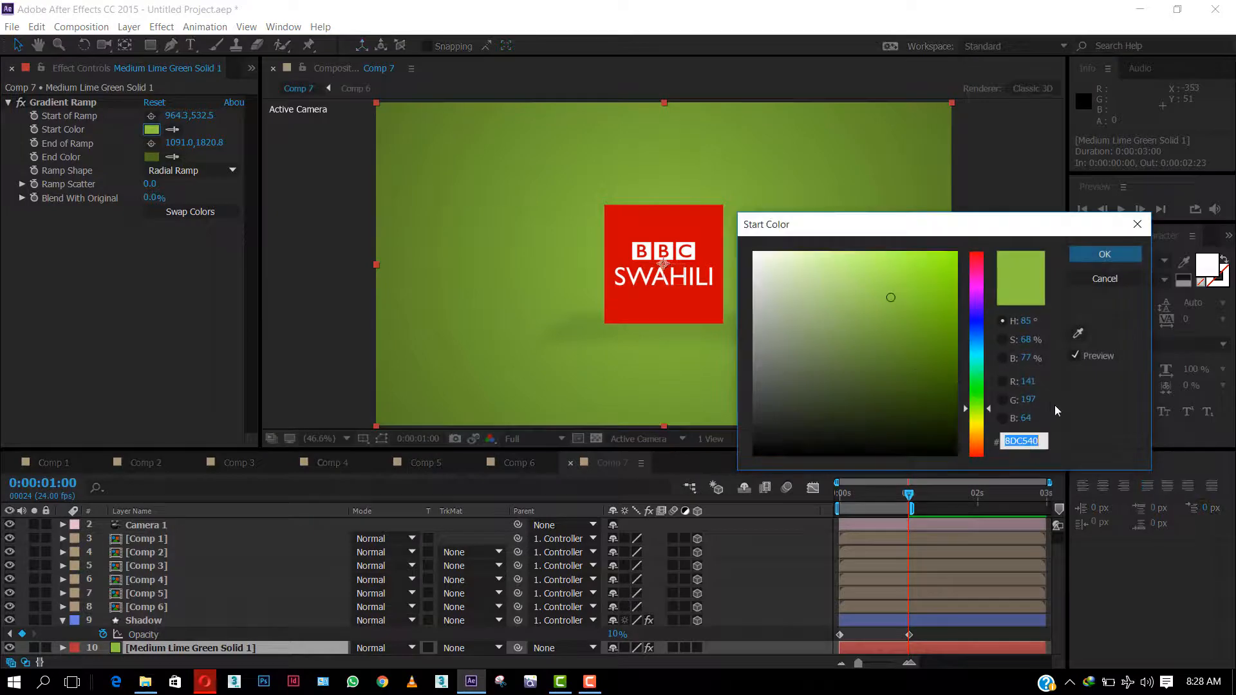
{"action": "right_click", "coordinate": [1029, 437]}
{"action": "left_click", "coordinate": [1077, 332]}
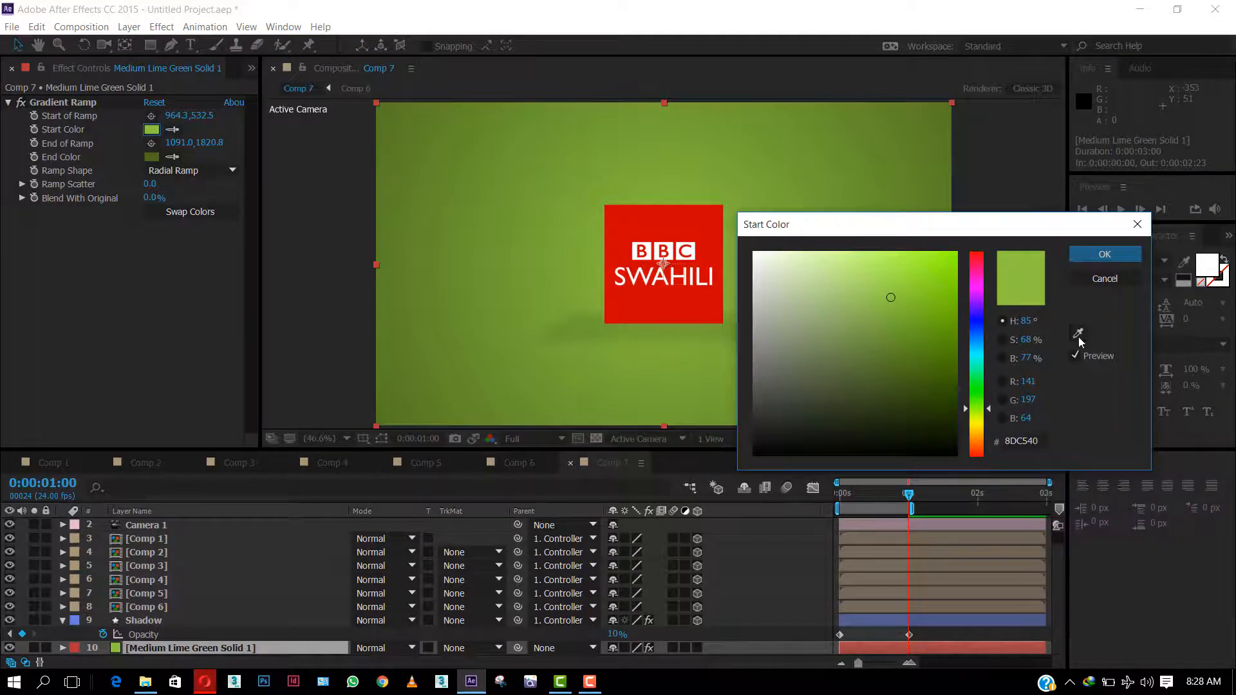
{"action": "left_click", "coordinate": [678, 225]}
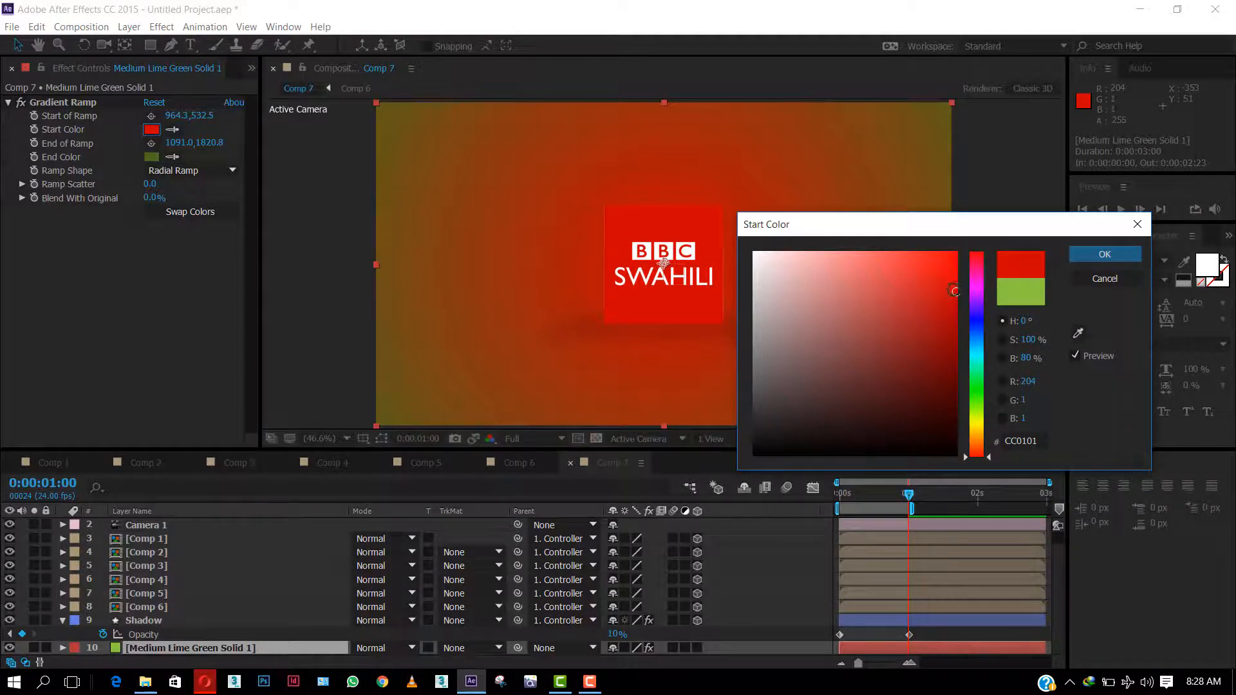
{"action": "left_click_drag", "start_coordinate": [953, 291], "coordinate": [920, 260]}
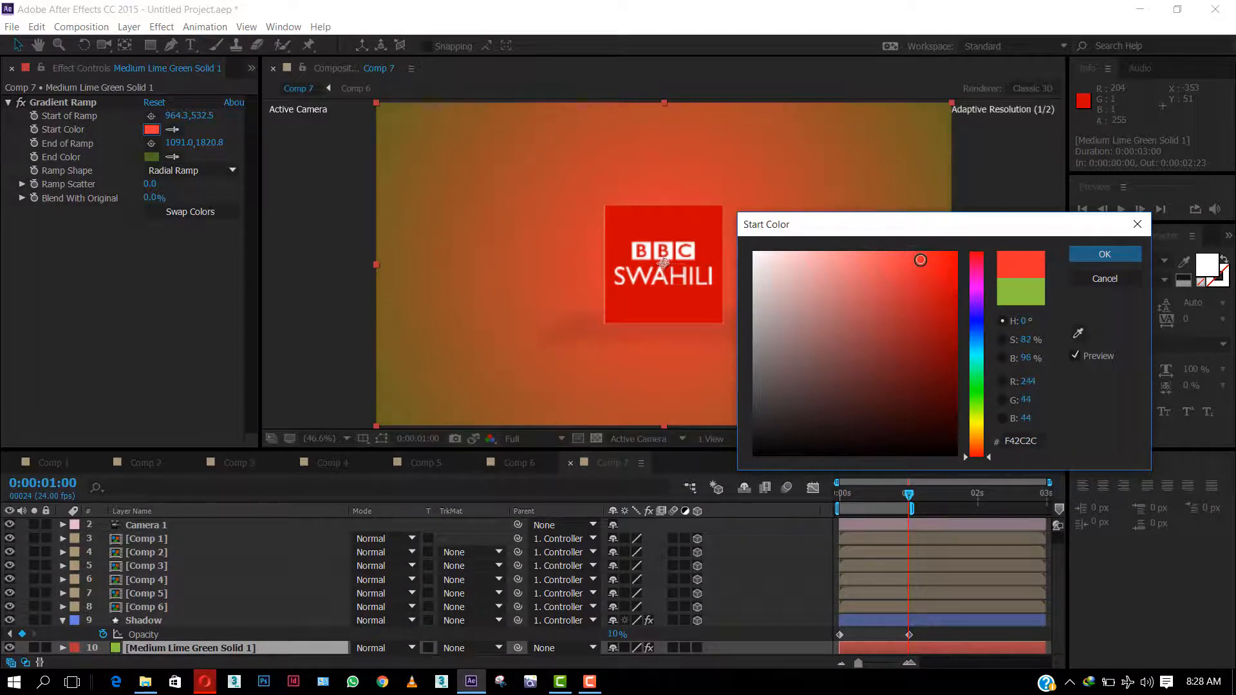